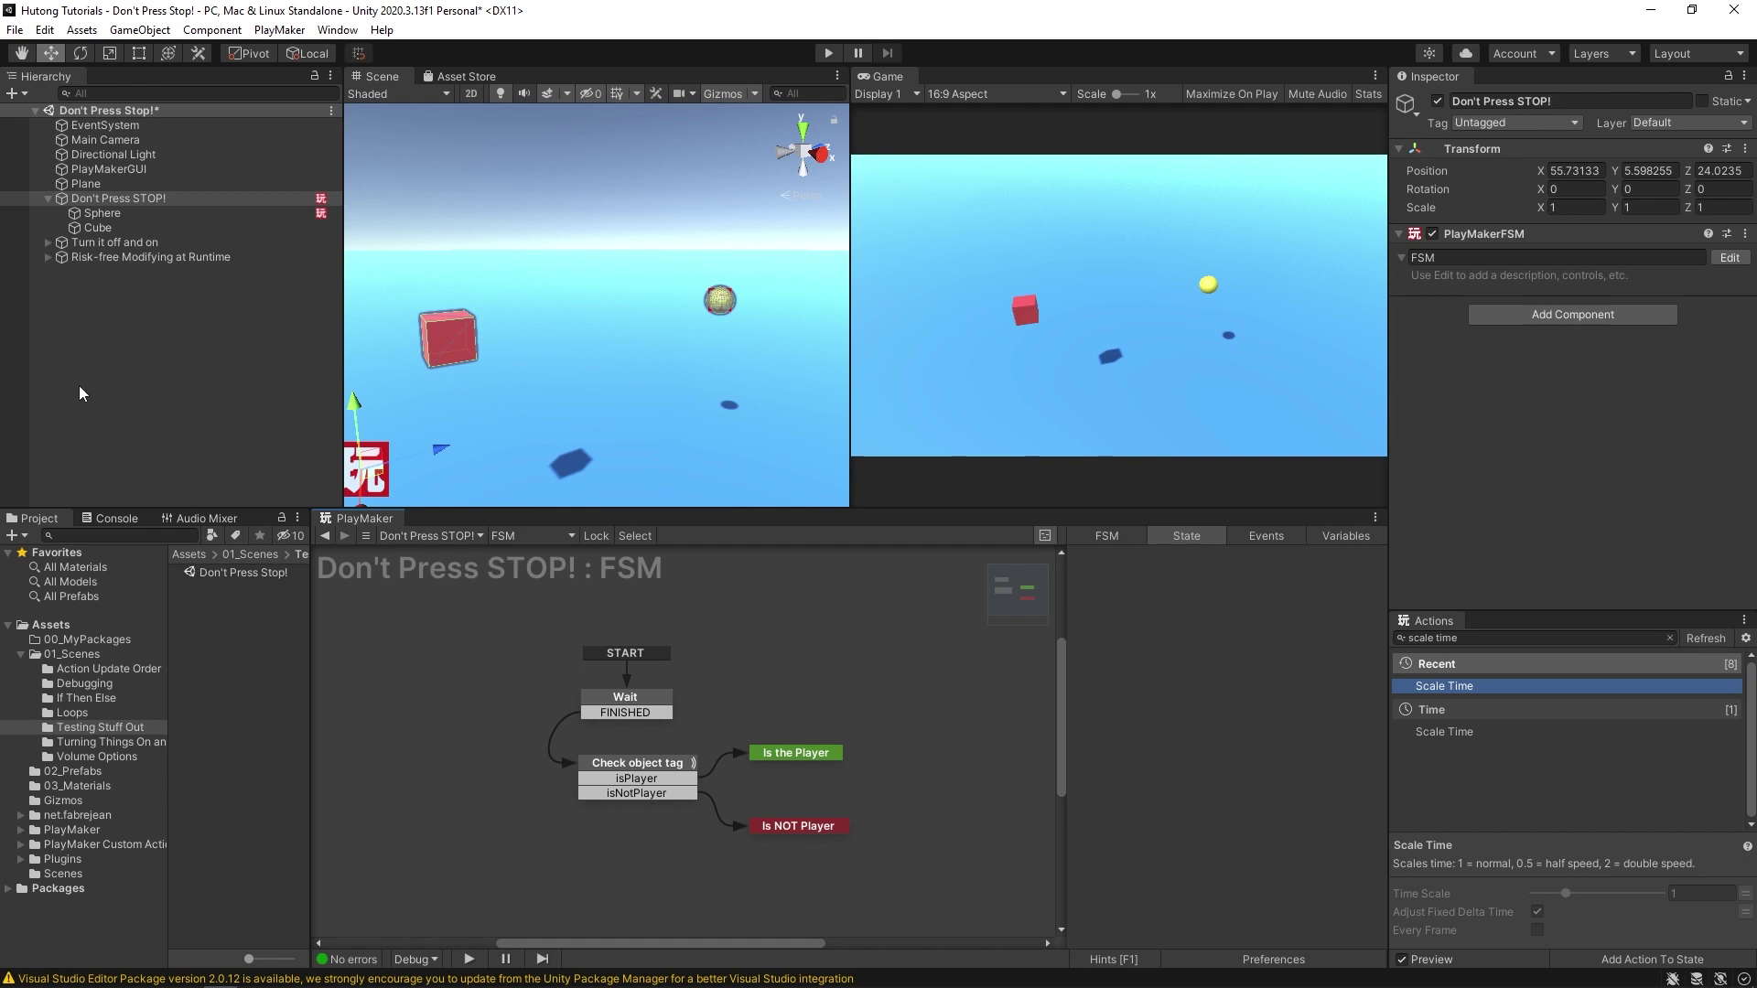
Inspect the Wait, Check object tag, Is the Player and Is NOT Player states, then view Sphere's FSM
left_click(113, 199)
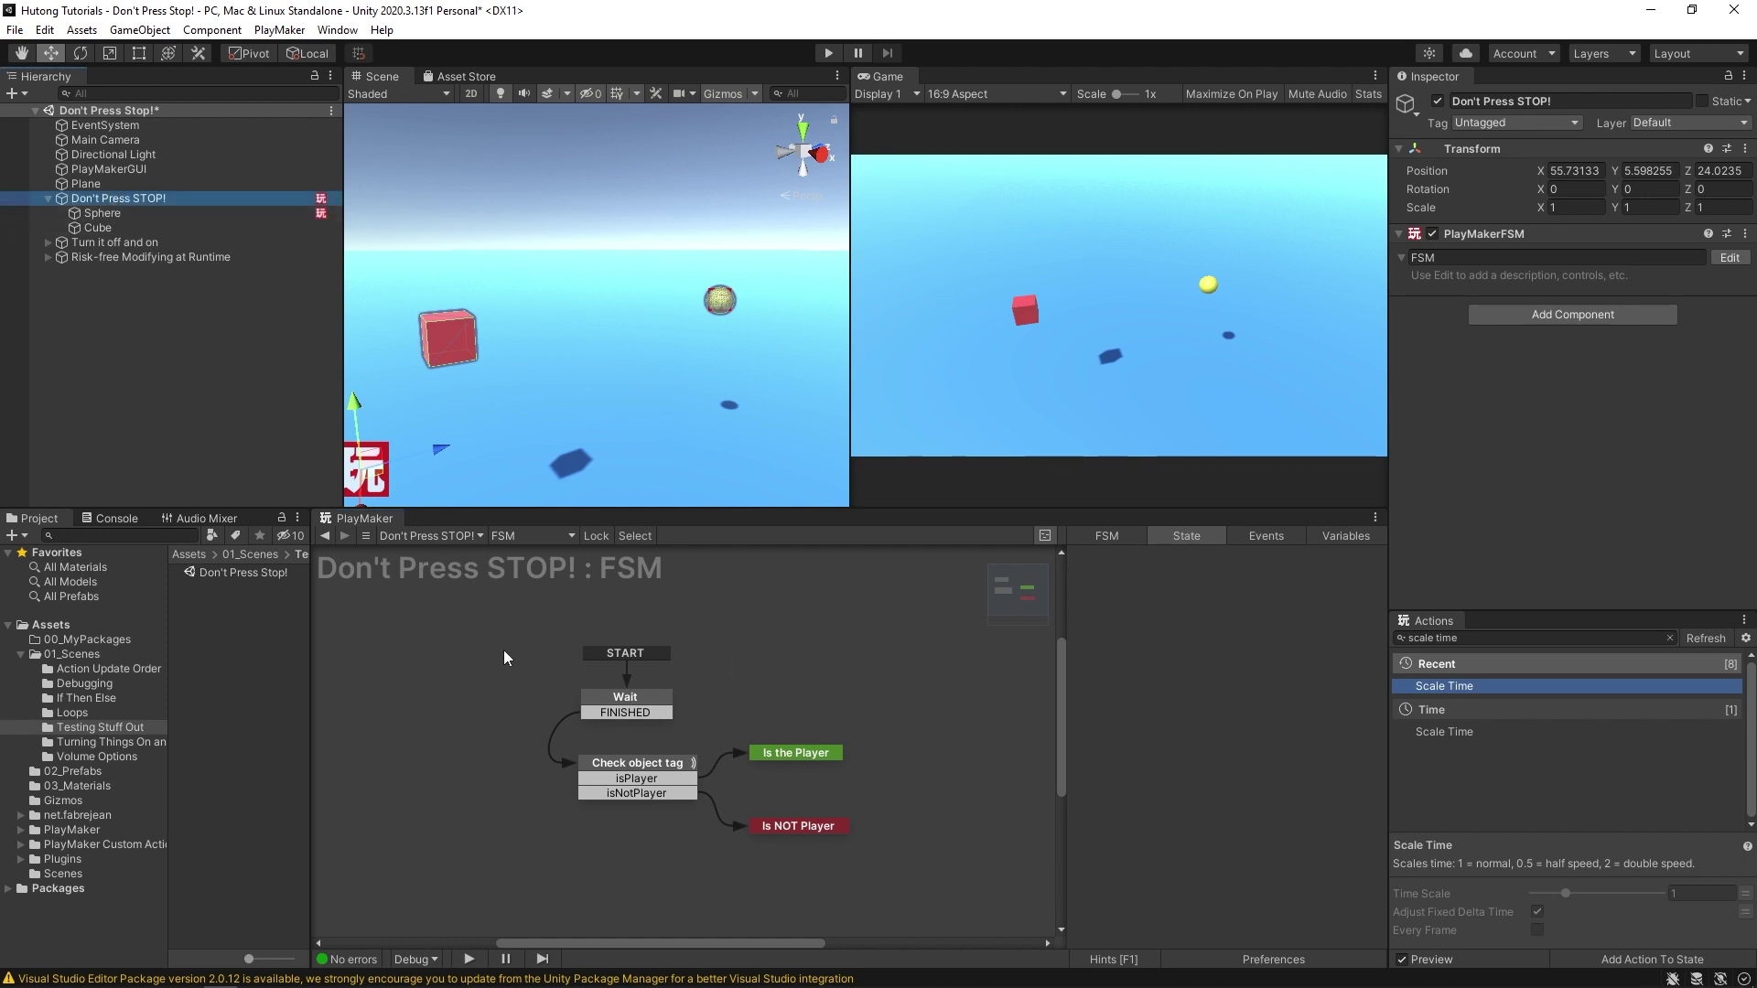
middle_click_drag(503, 657, 527, 630)
left_click(651, 676)
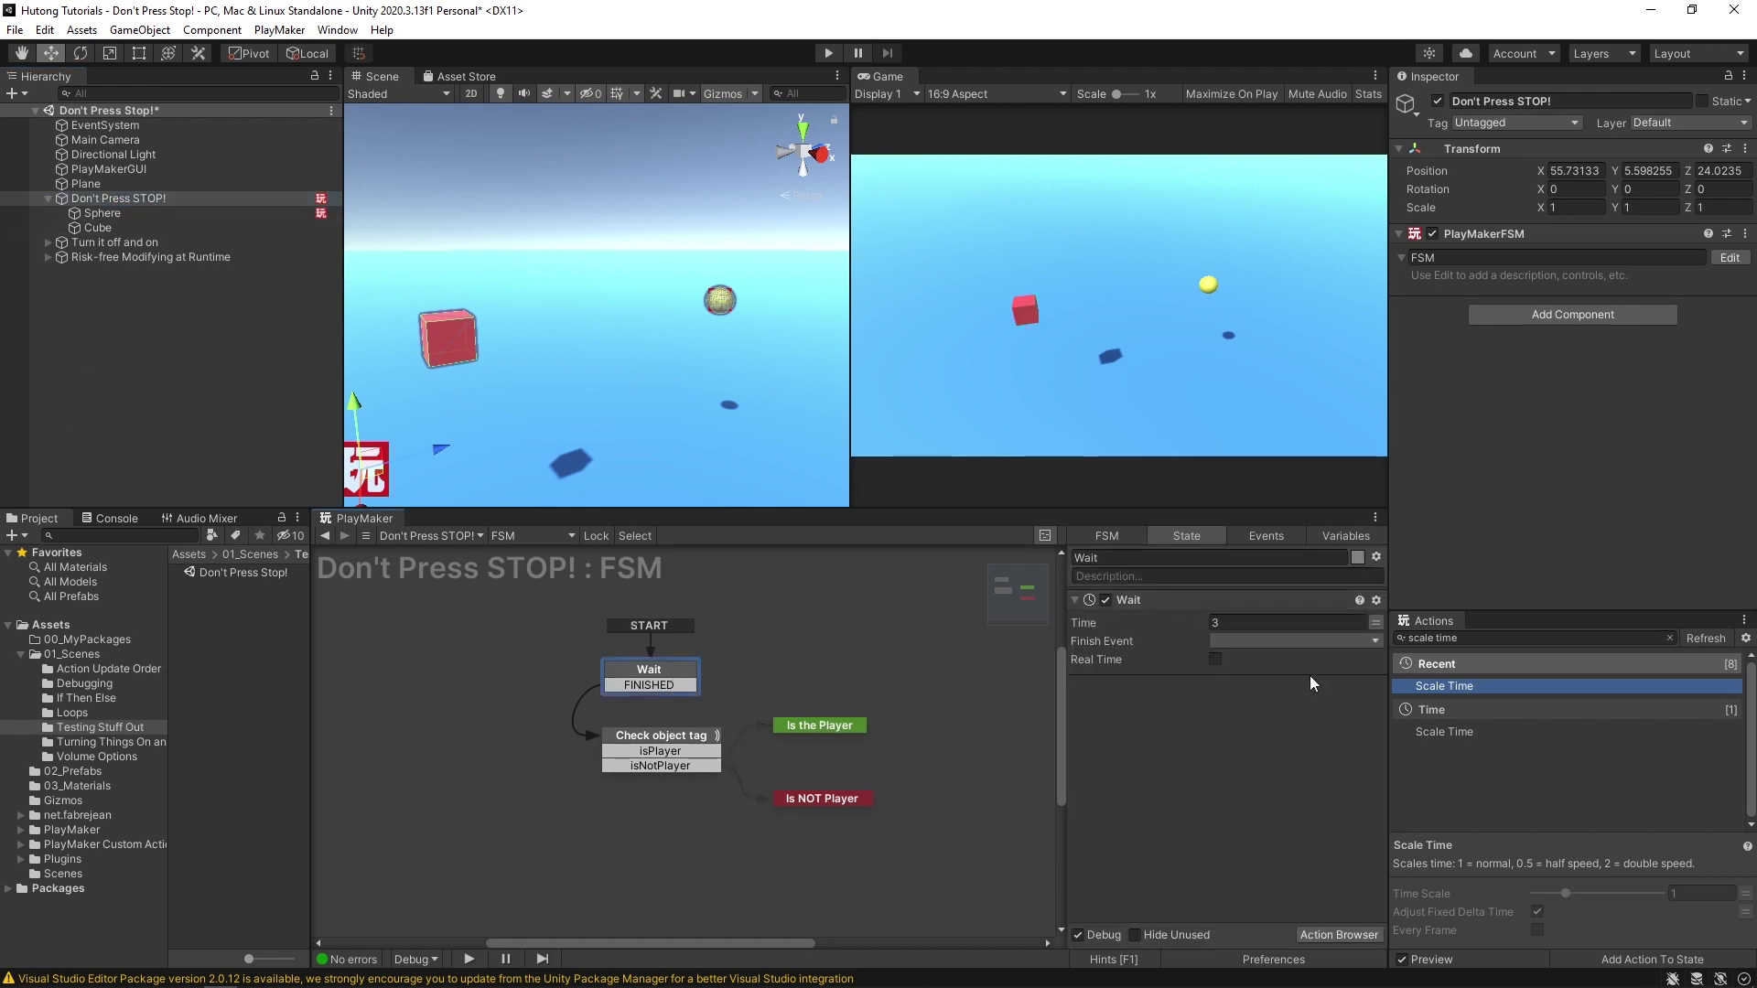
left_click(661, 738)
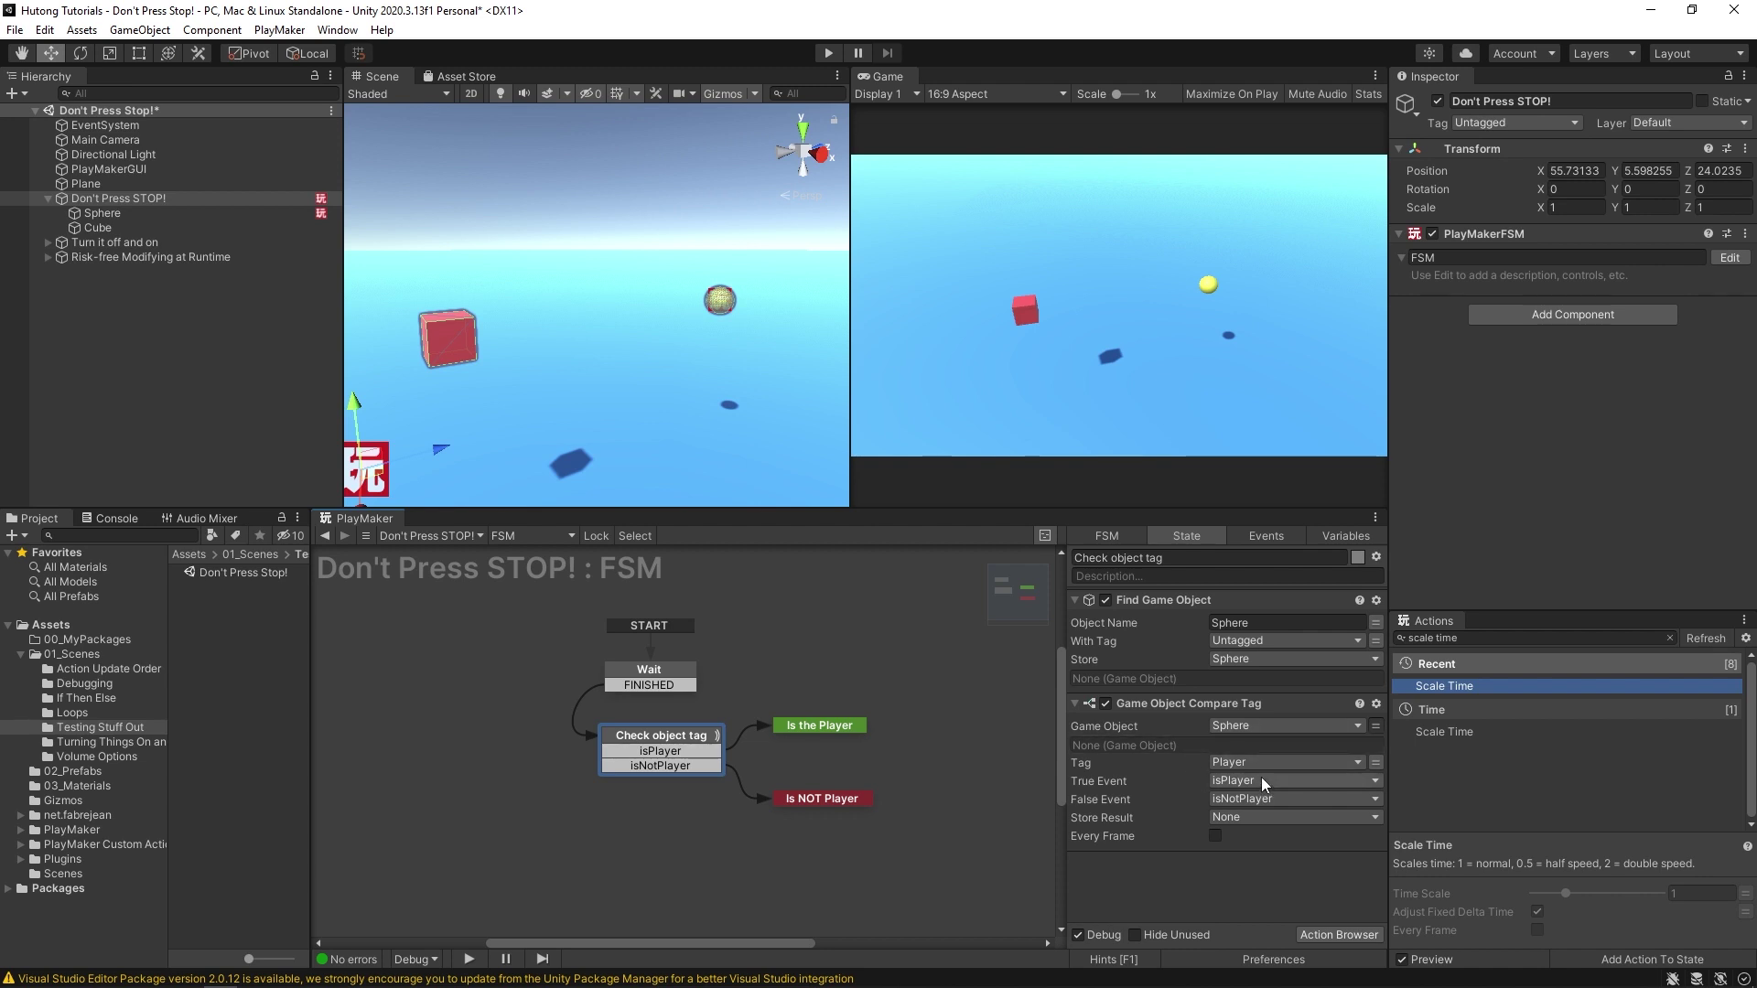
left_click(809, 725)
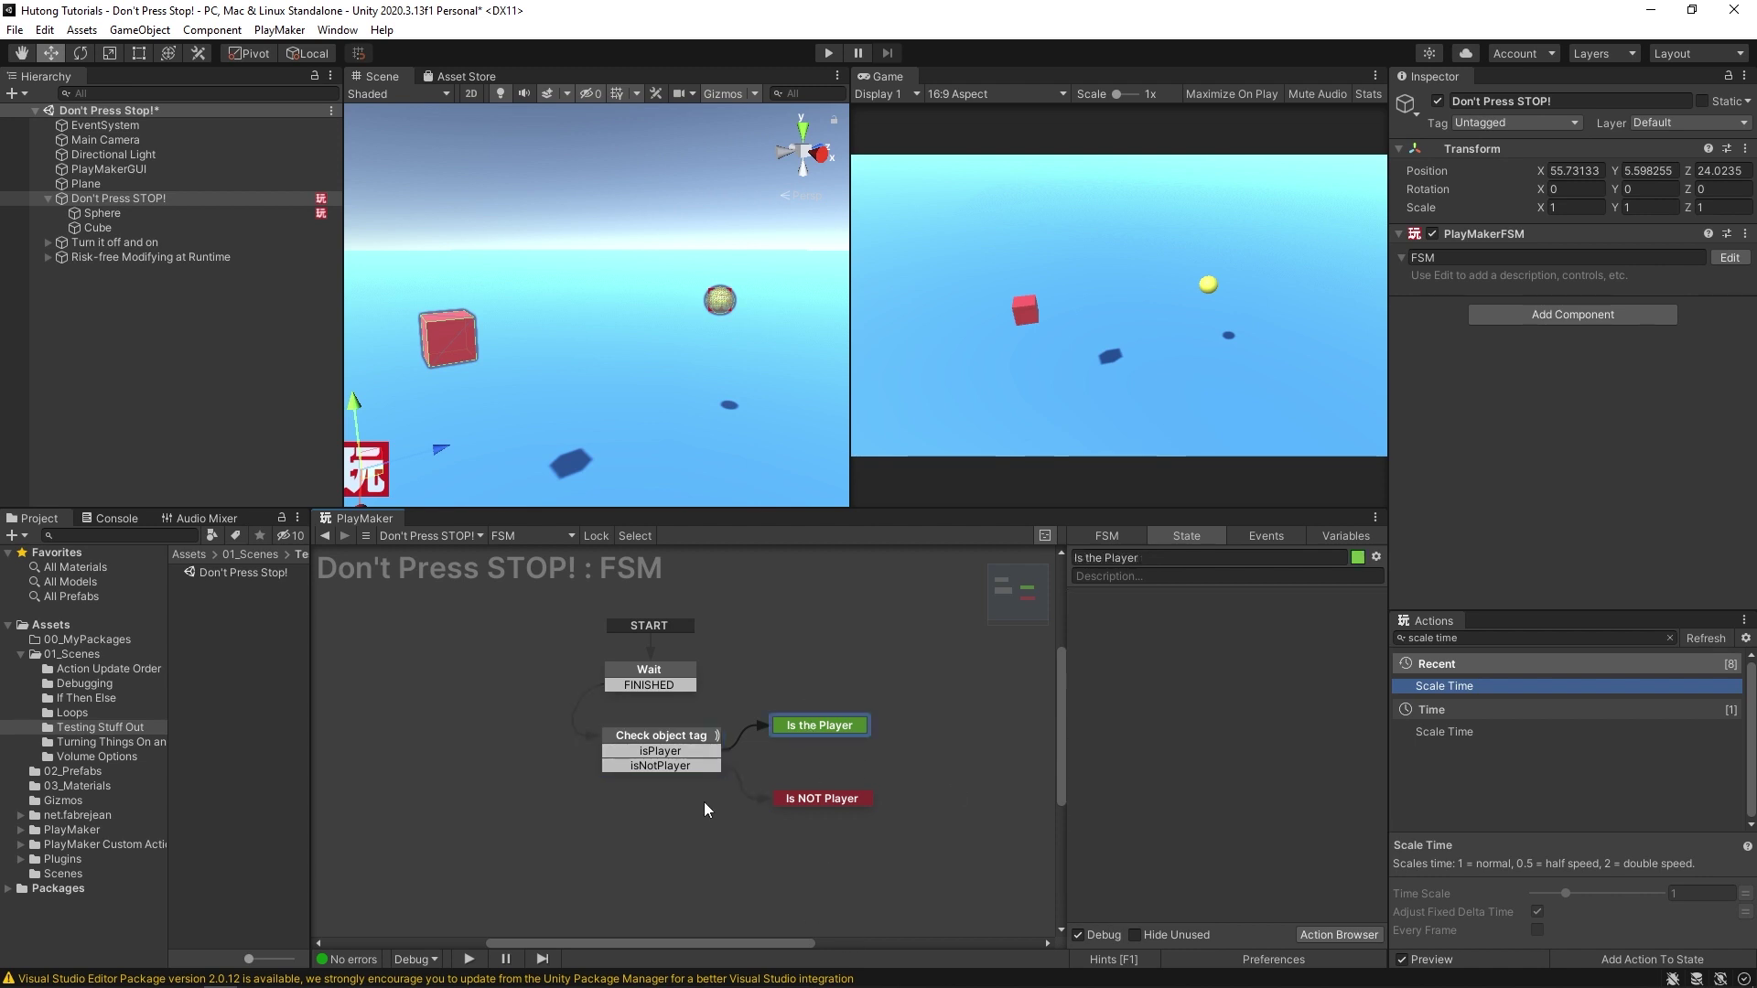
left_click(824, 801)
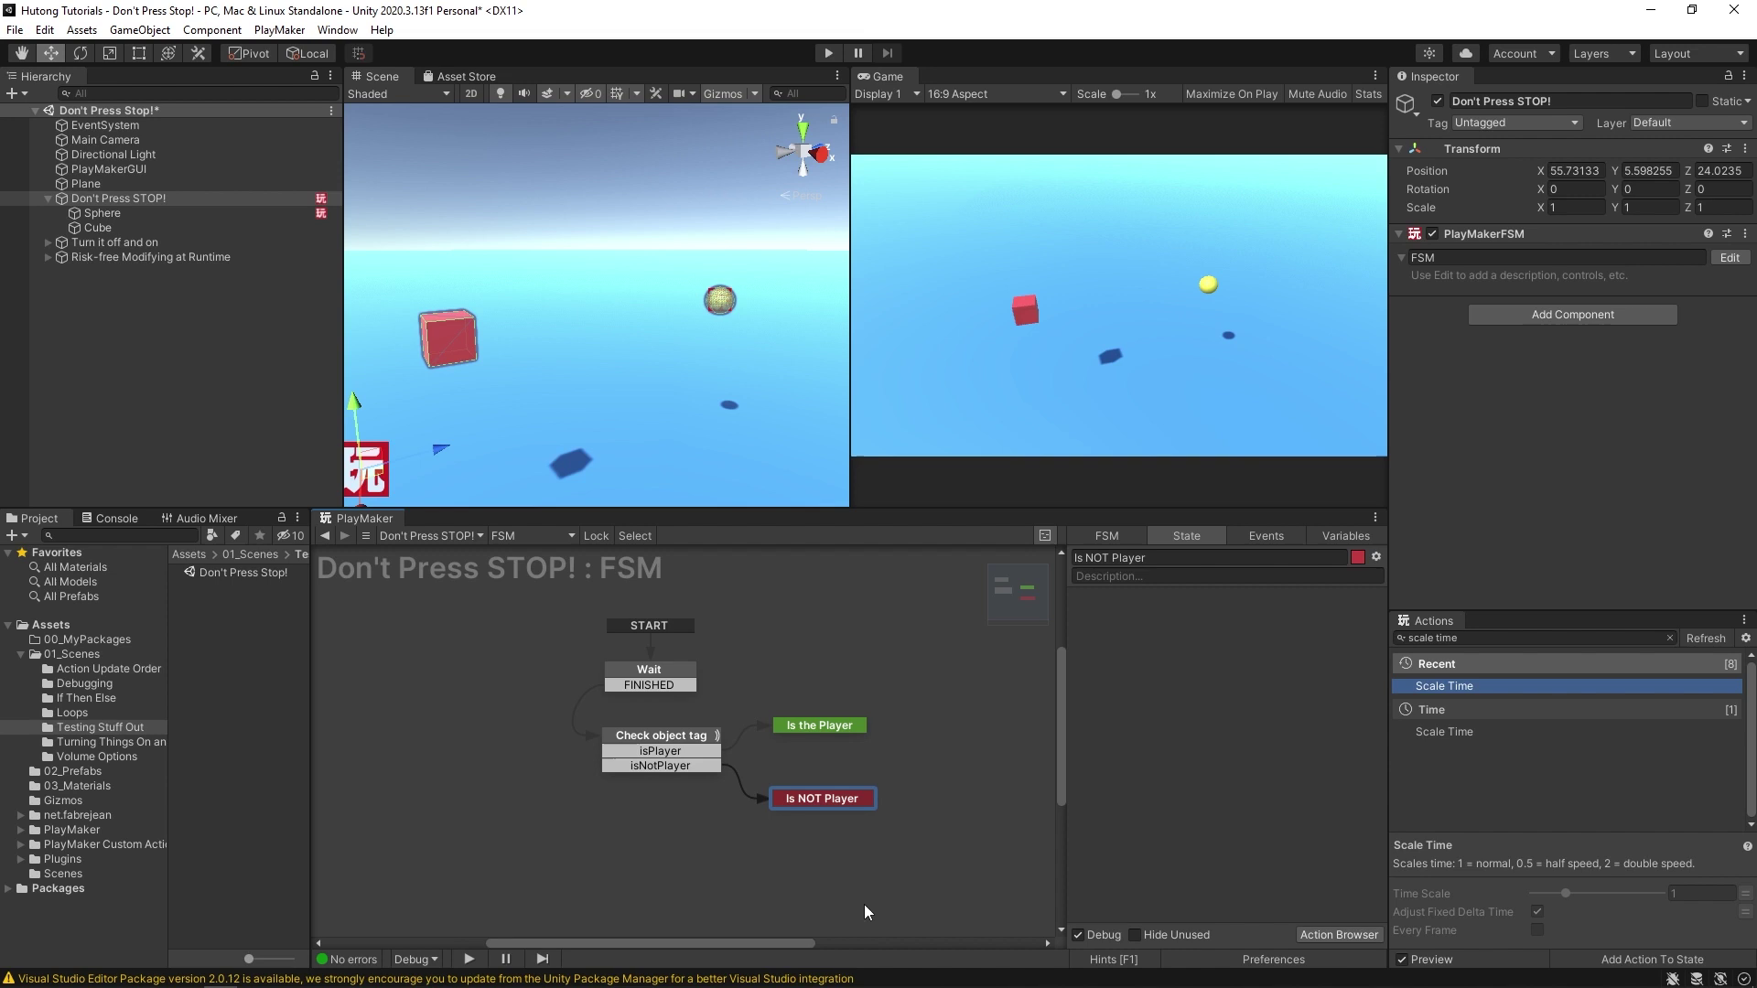
left_click(102, 214)
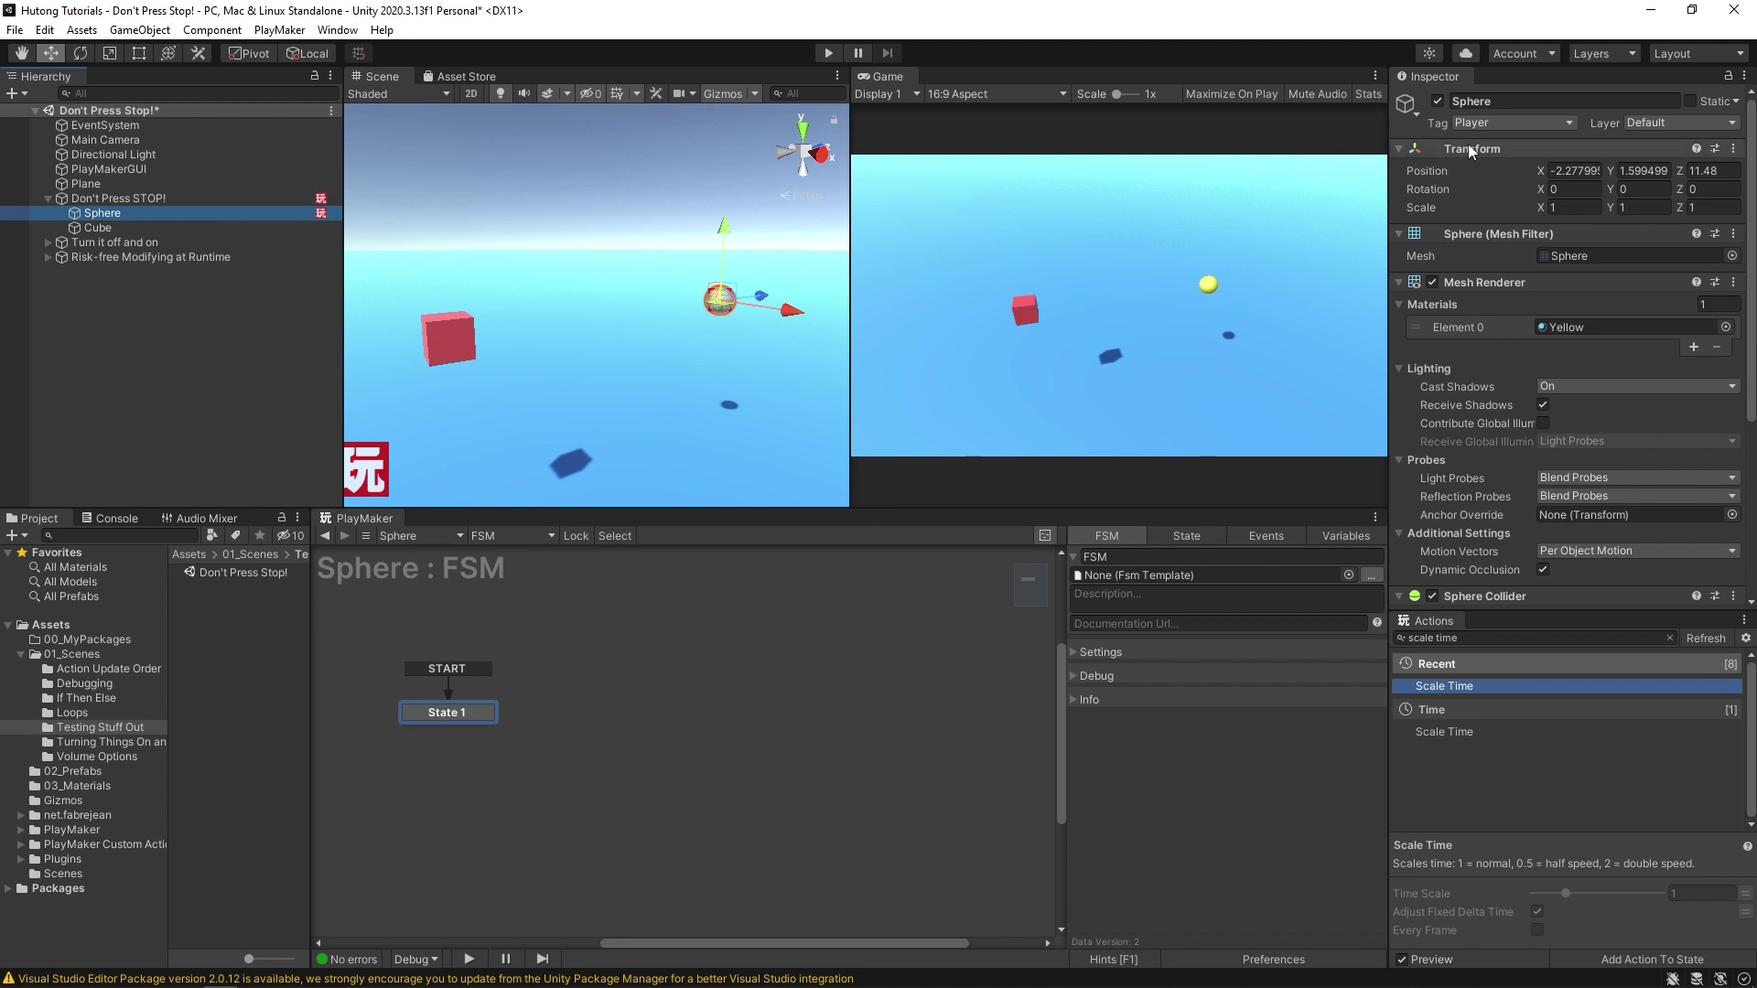
Run the Don't Press STOP! FSM until it ends in Is NOT Player, then stop the game
key("Up")
left_click(828, 53)
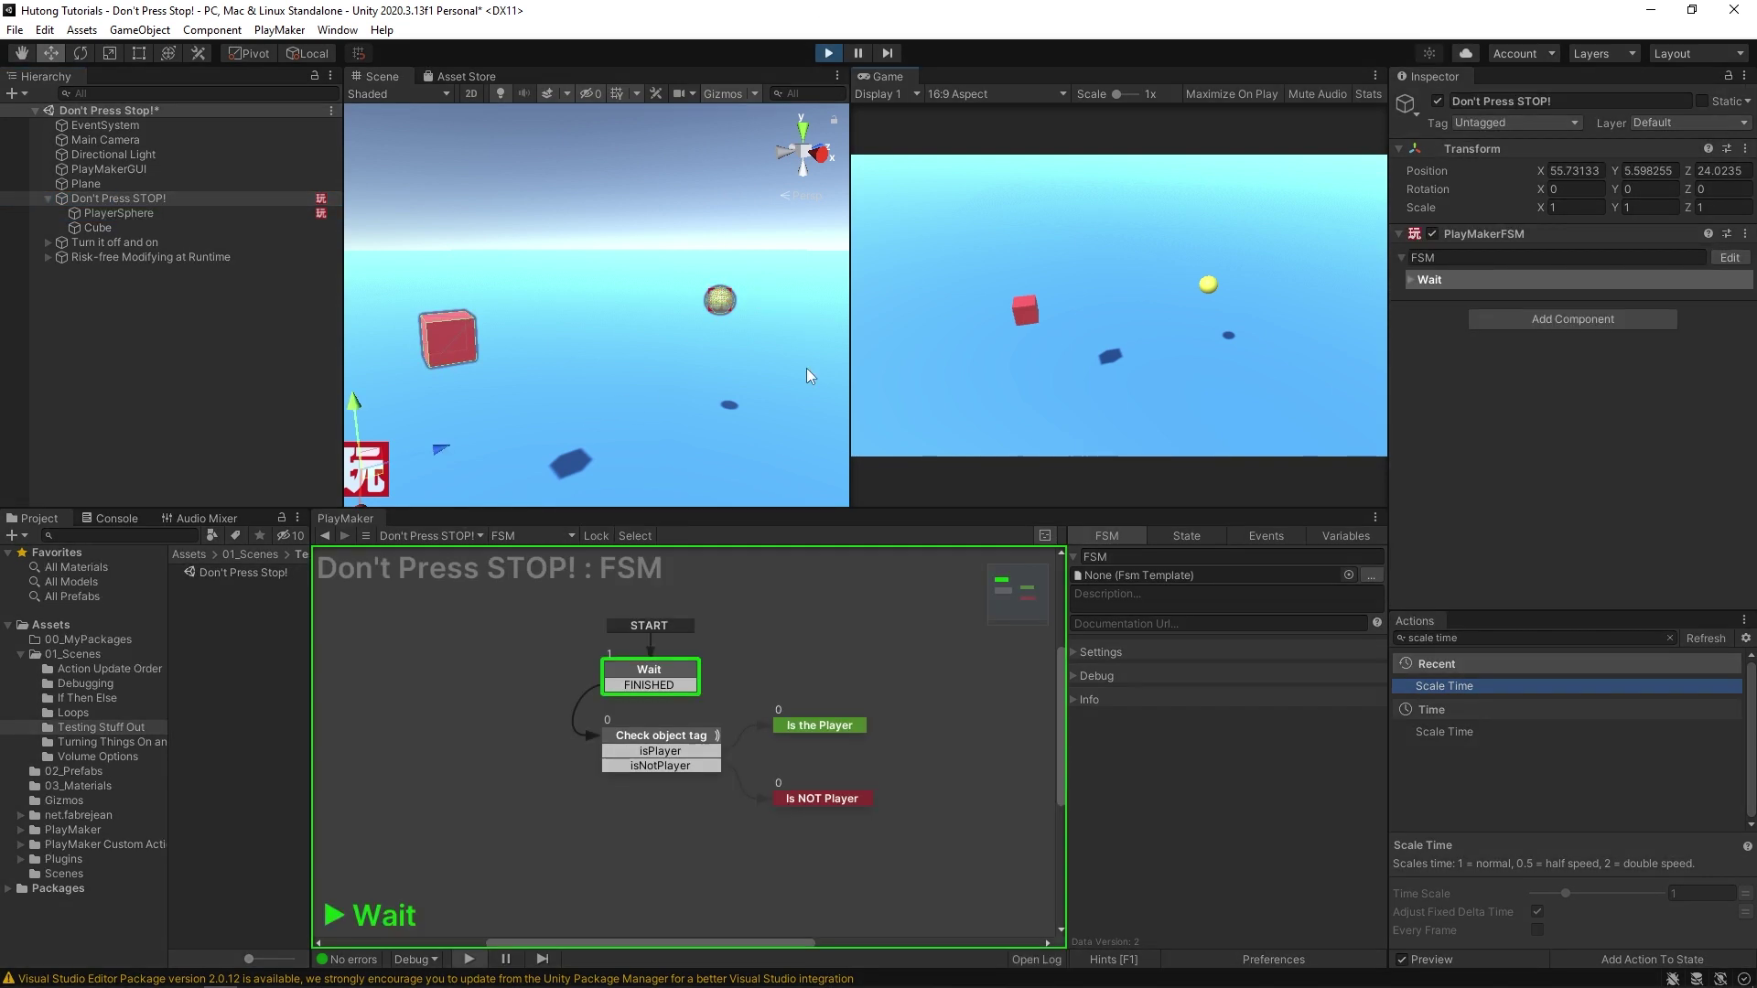
left_click(1196, 541)
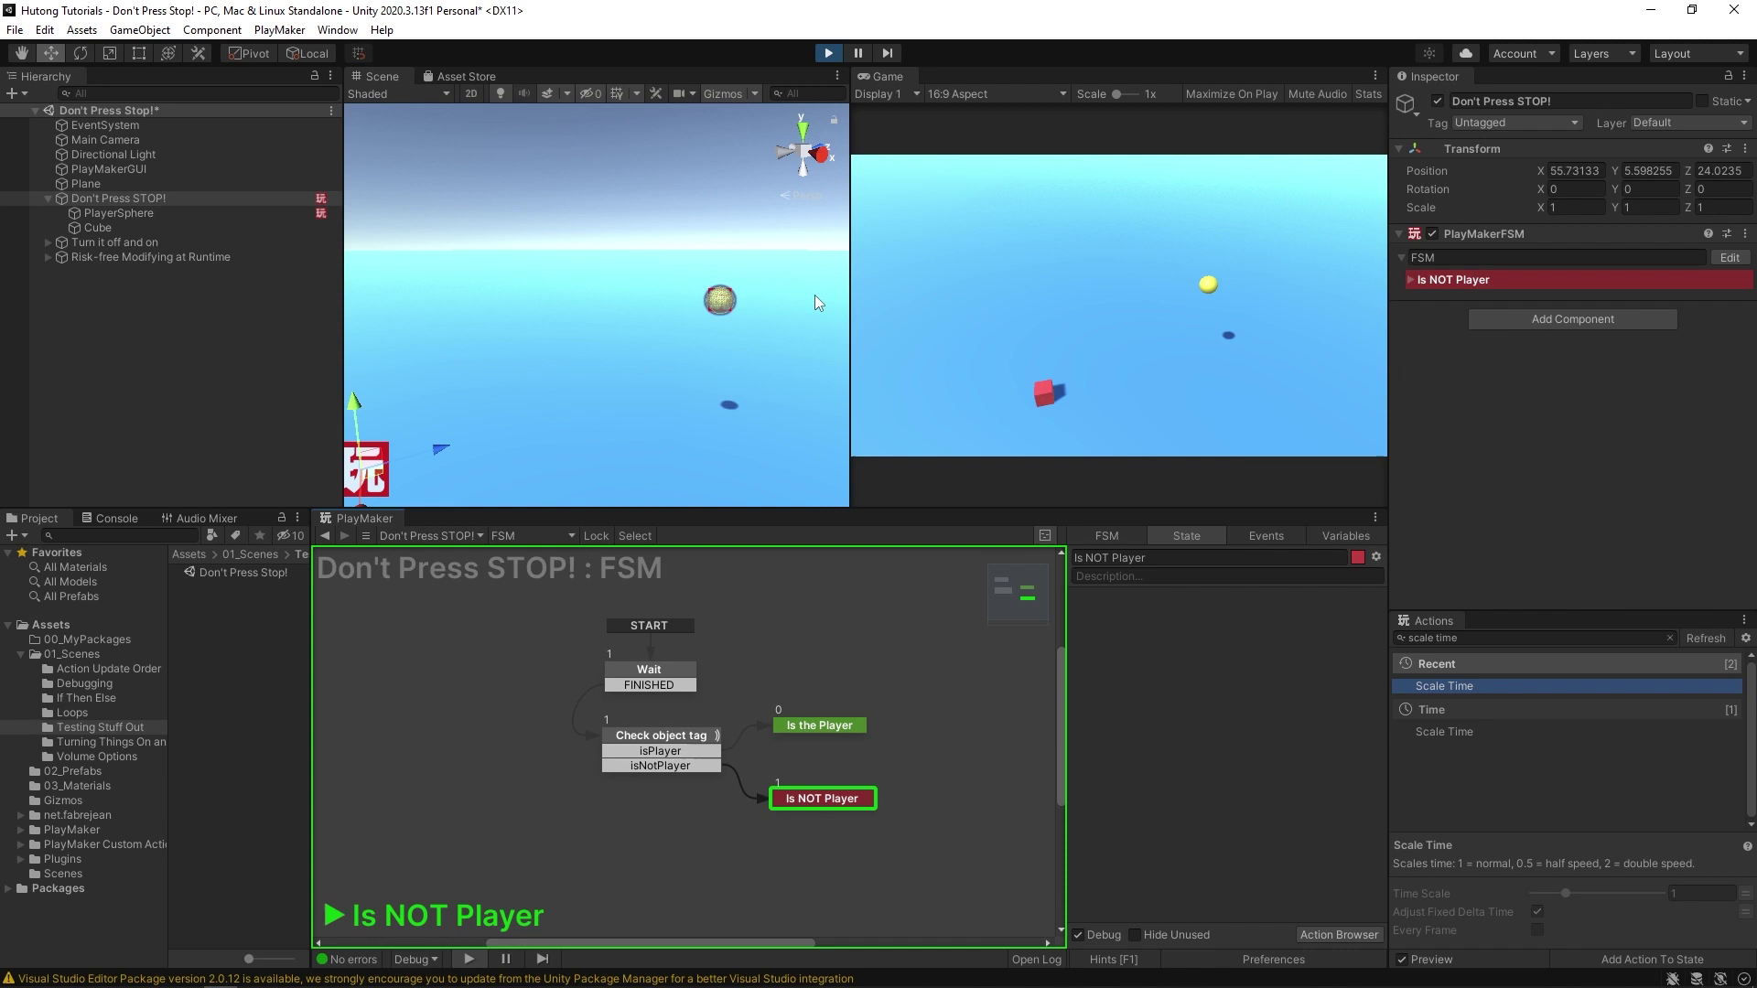
left_click(824, 56)
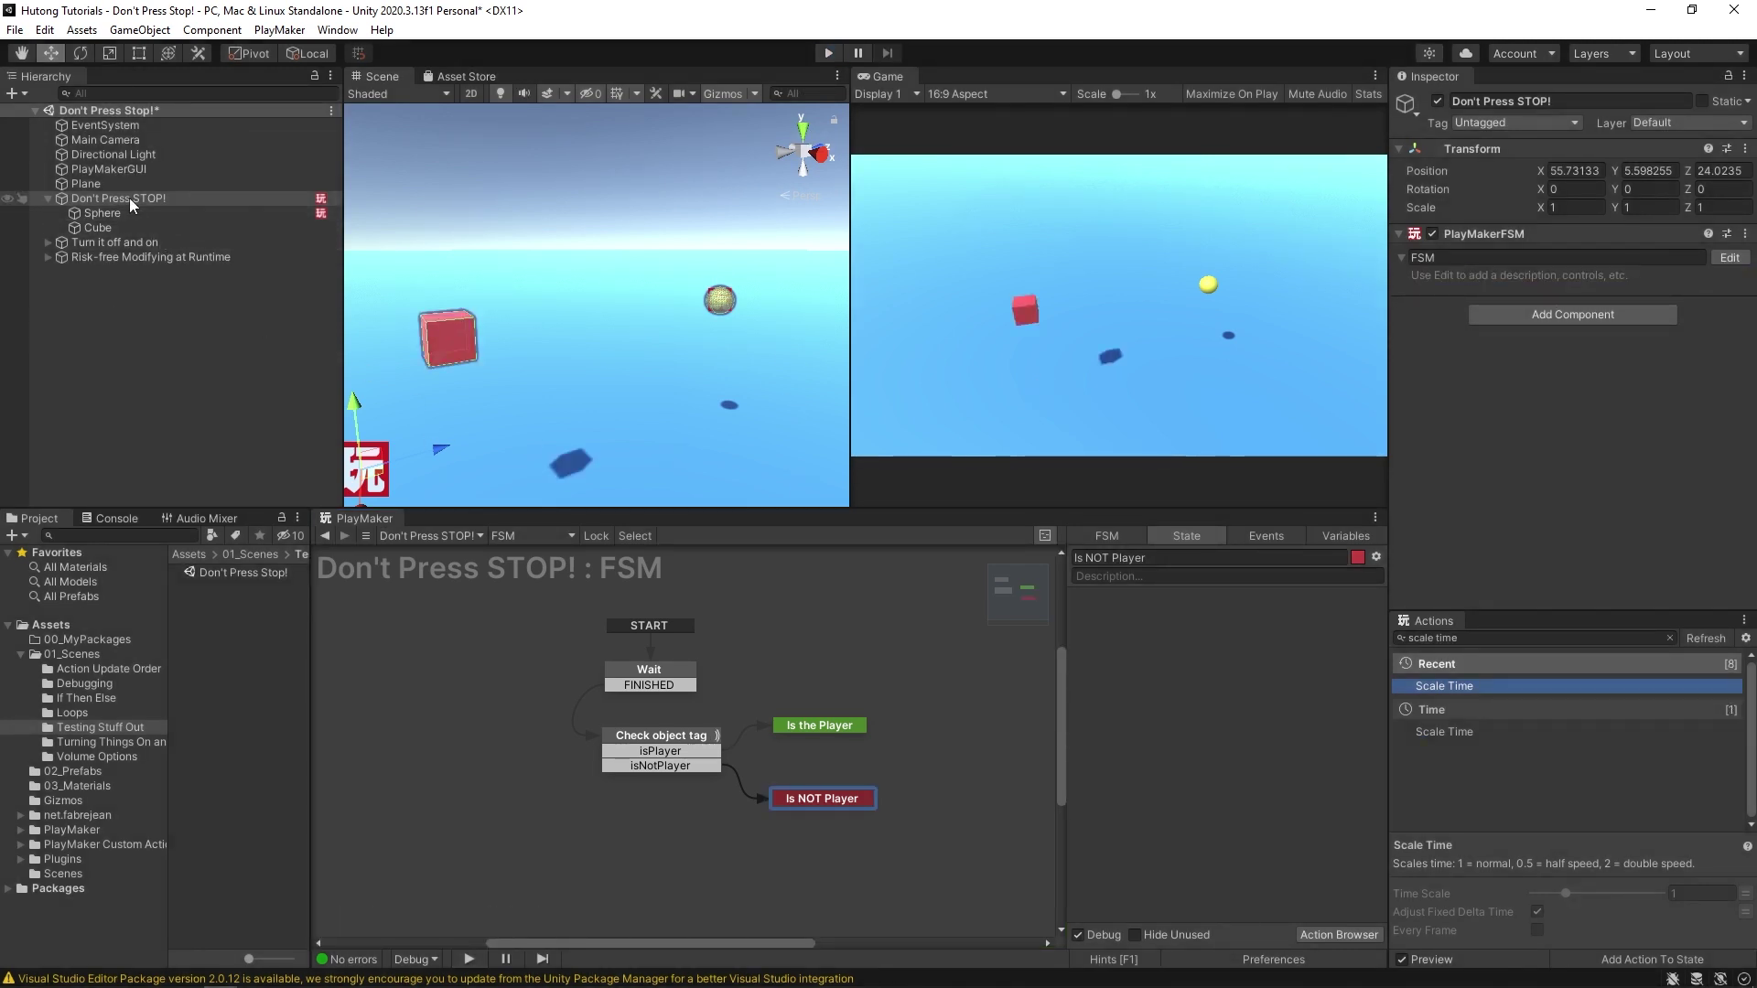
Inspect Check object tag, then the Wait state with its 3-second wait
left_click(646, 732)
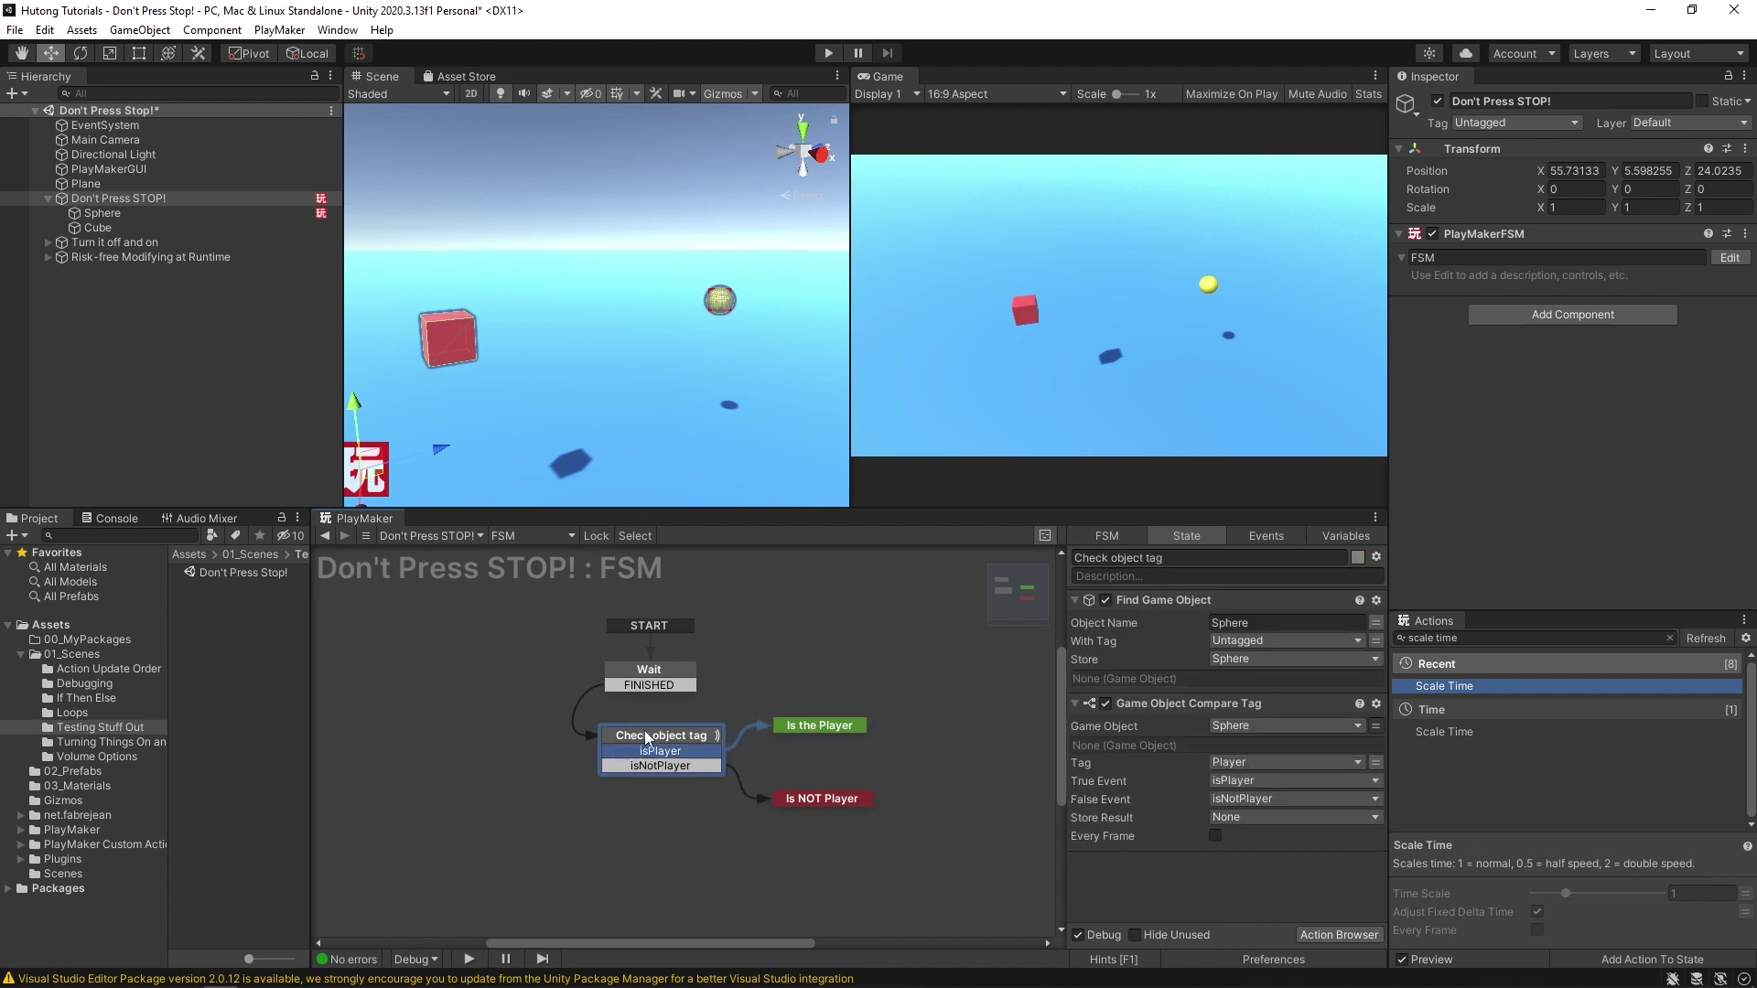
left_click(640, 708)
left_click(638, 676)
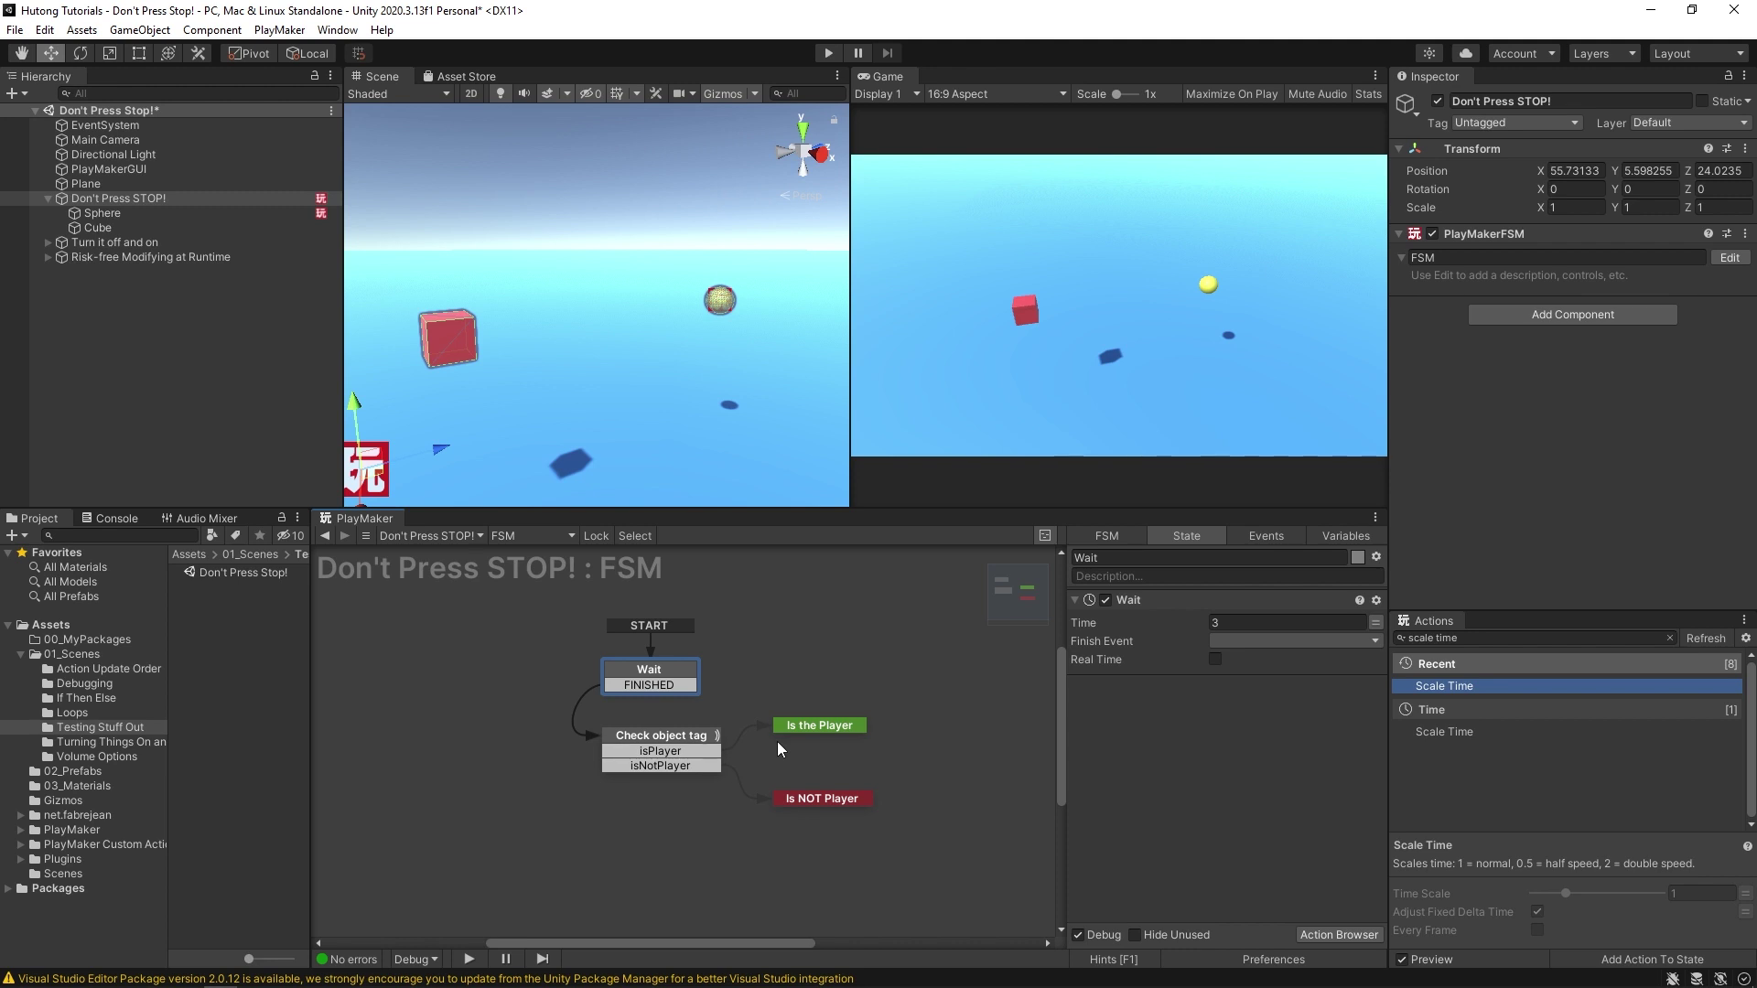
Run and pause the game in Is NOT Player, and inspect Check object tag looking for Sphere
left_click(828, 52)
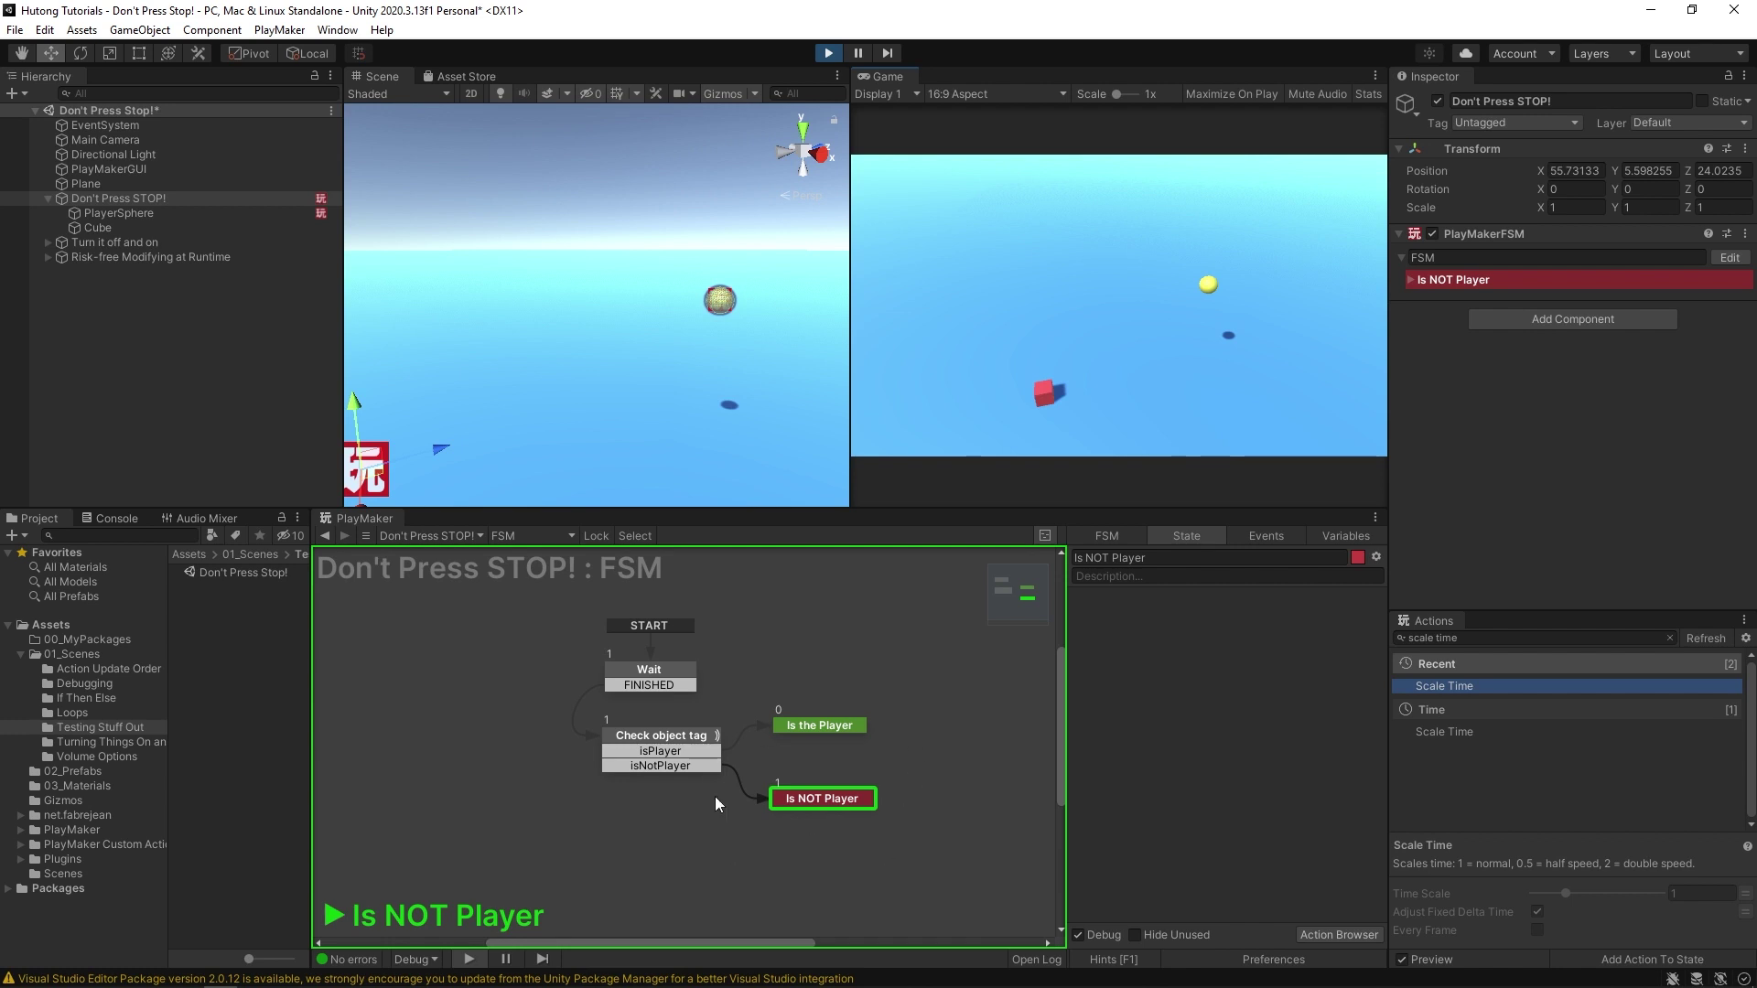
left_click(857, 52)
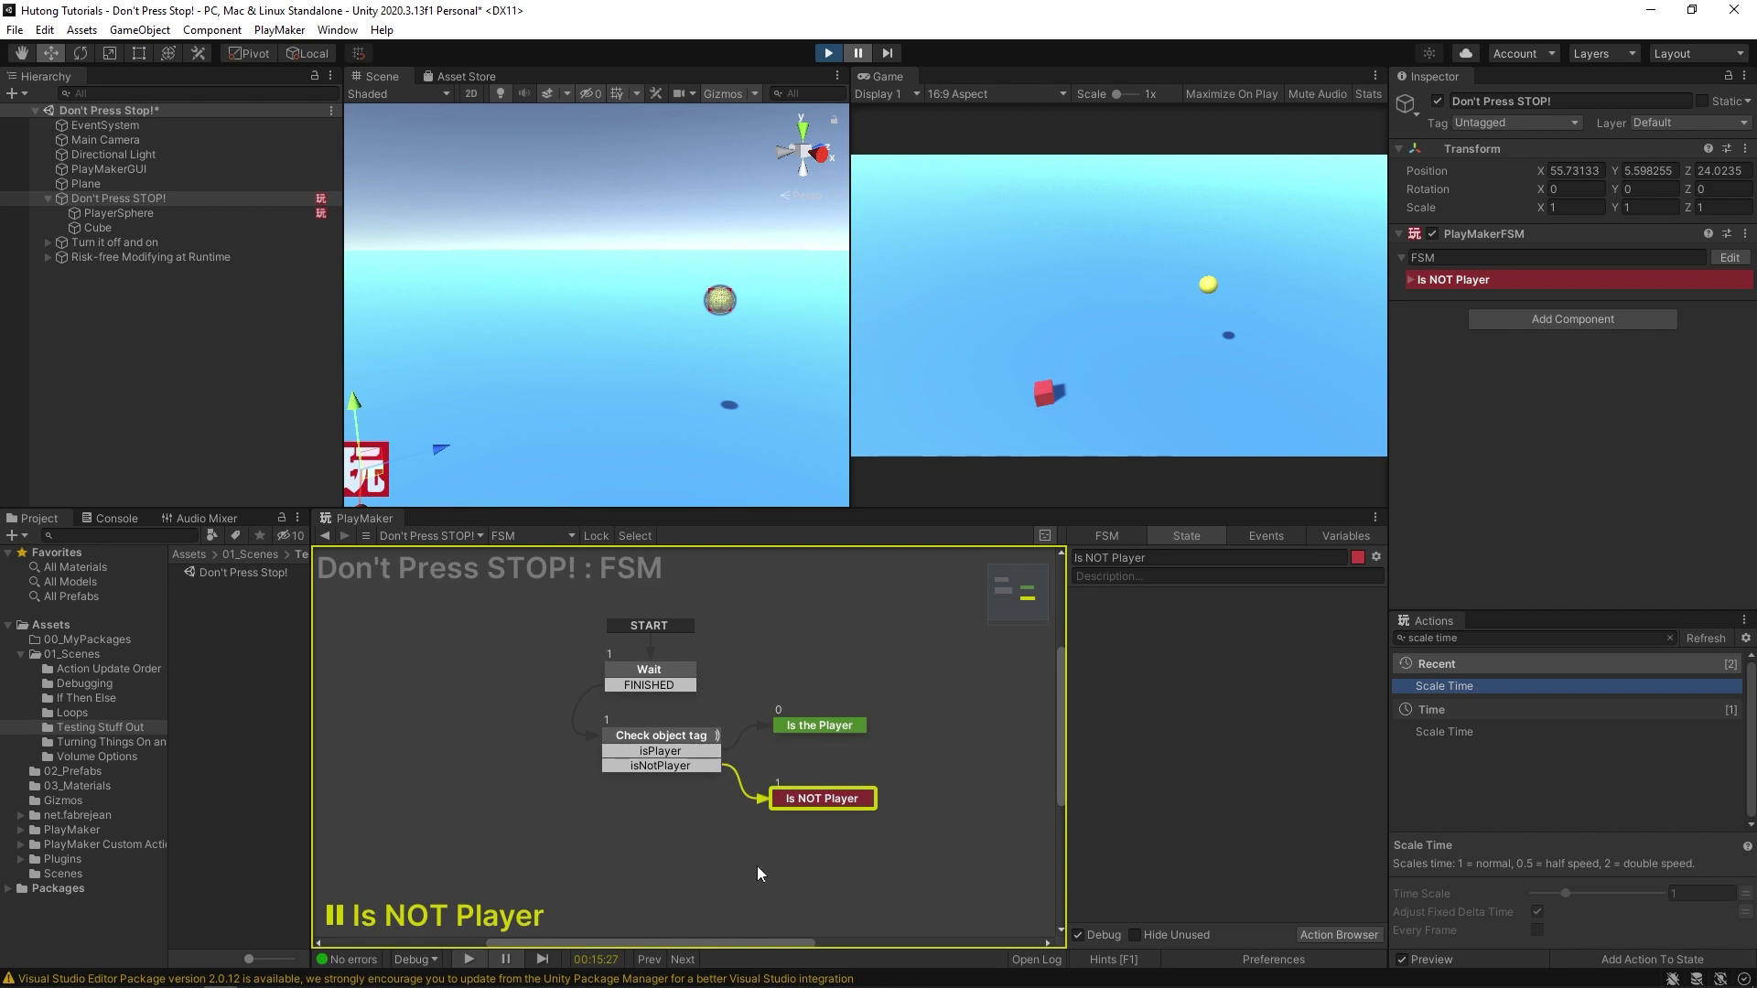
left_click(626, 738)
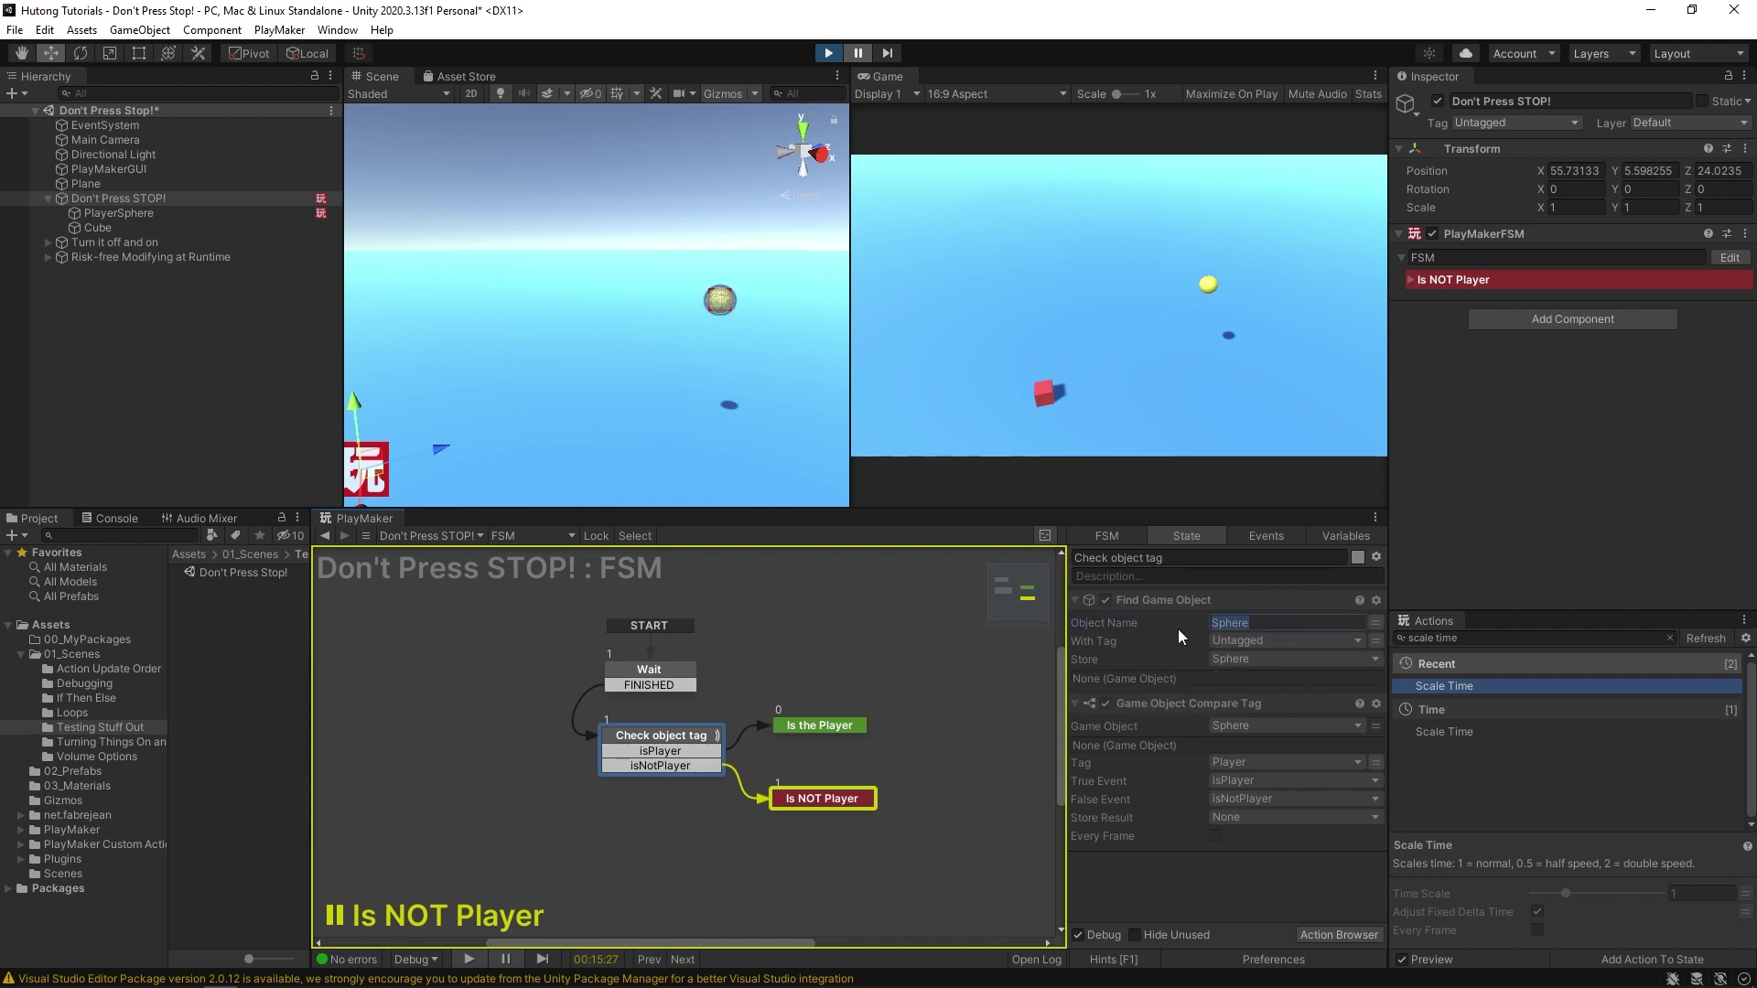
left_click(1282, 625)
left_click(1282, 625)
left_click(106, 214)
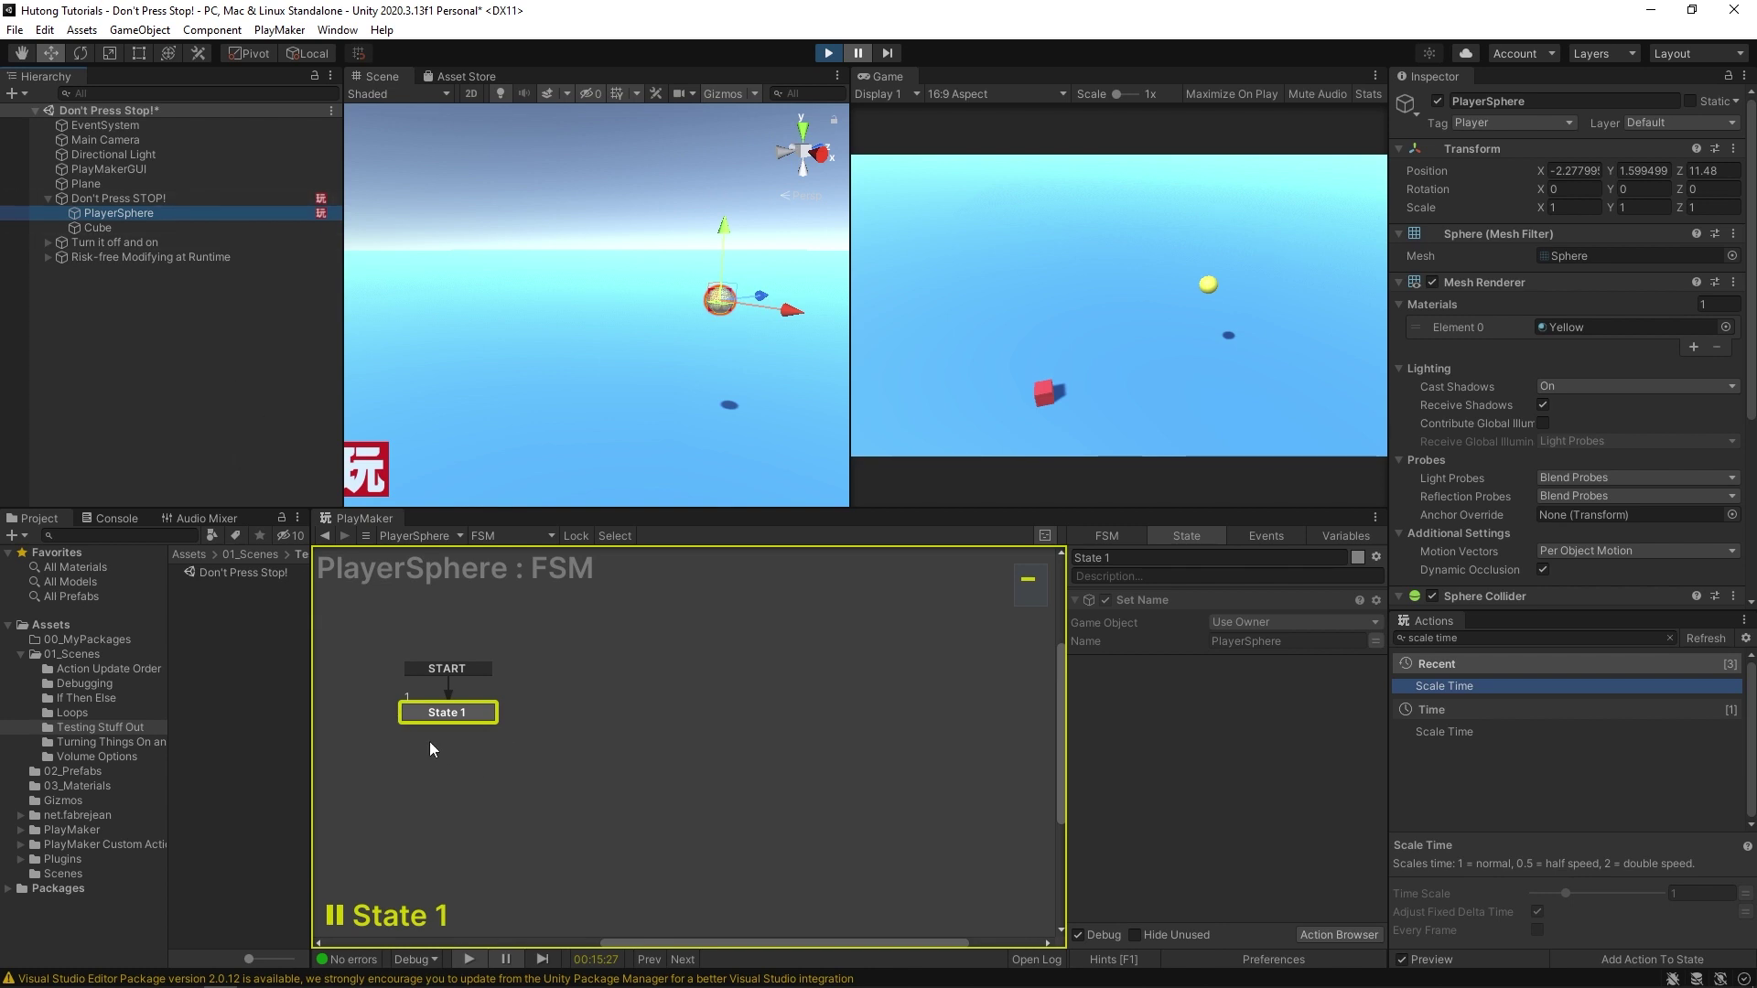
middle_click_drag(431, 743, 637, 746)
left_click(1151, 617)
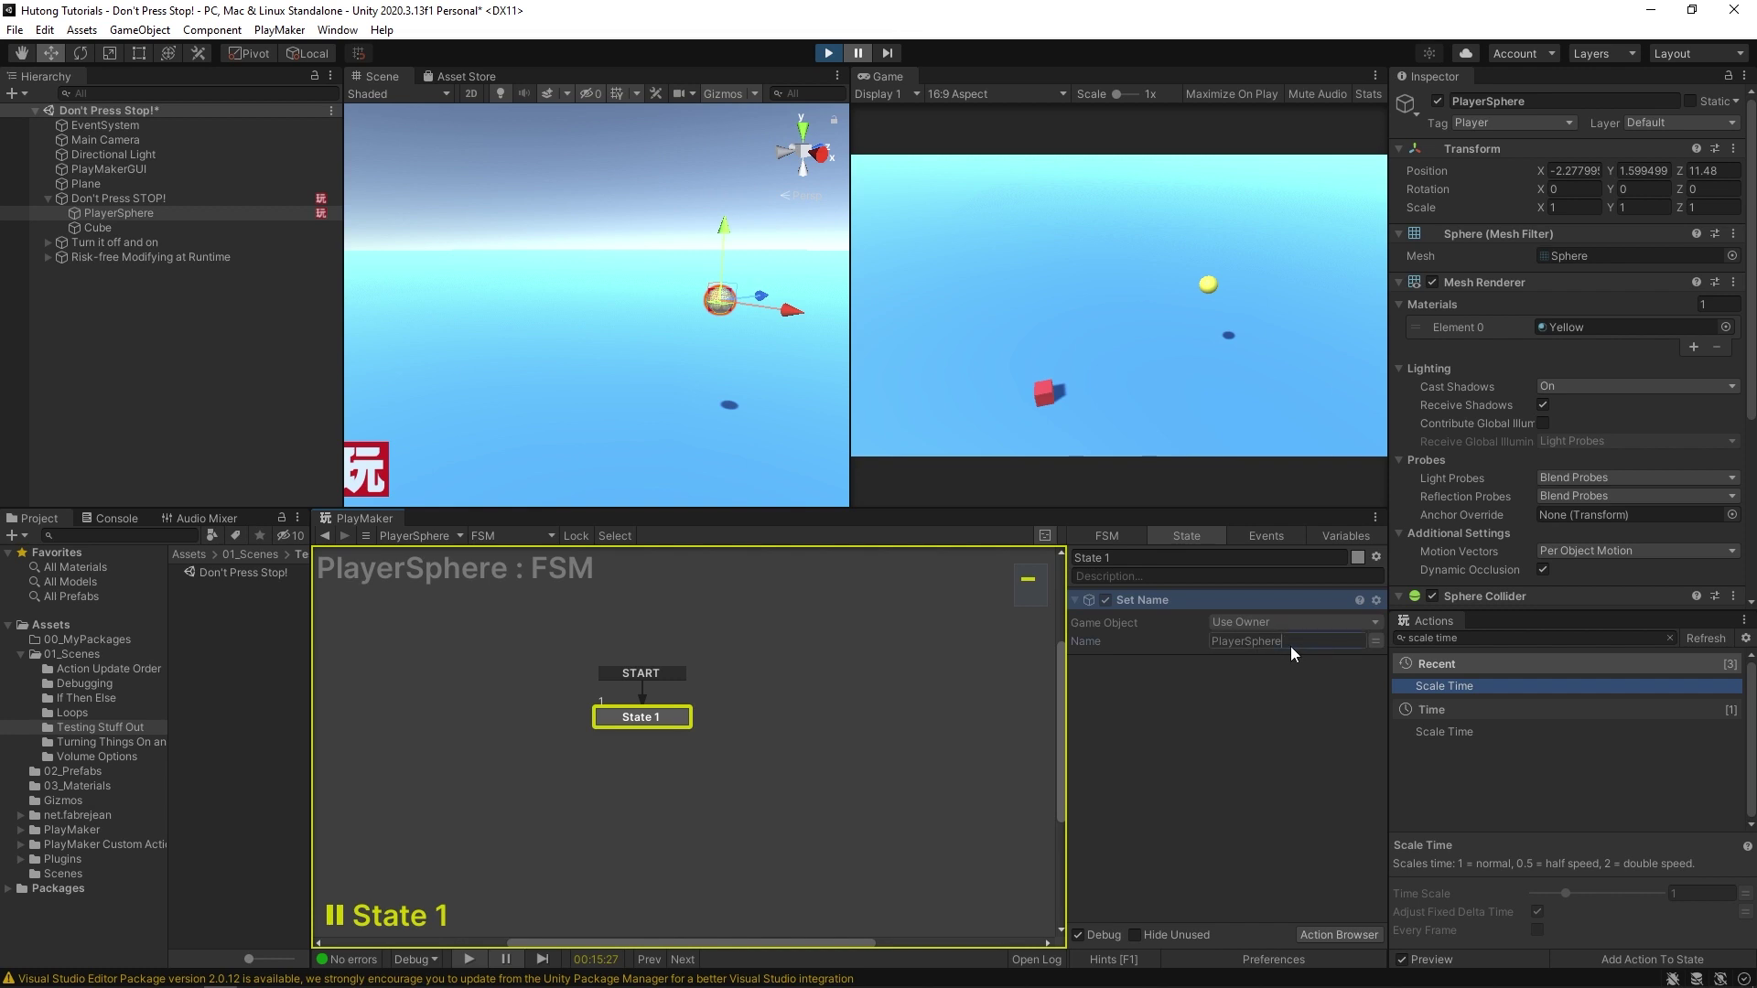
left_click(1242, 667)
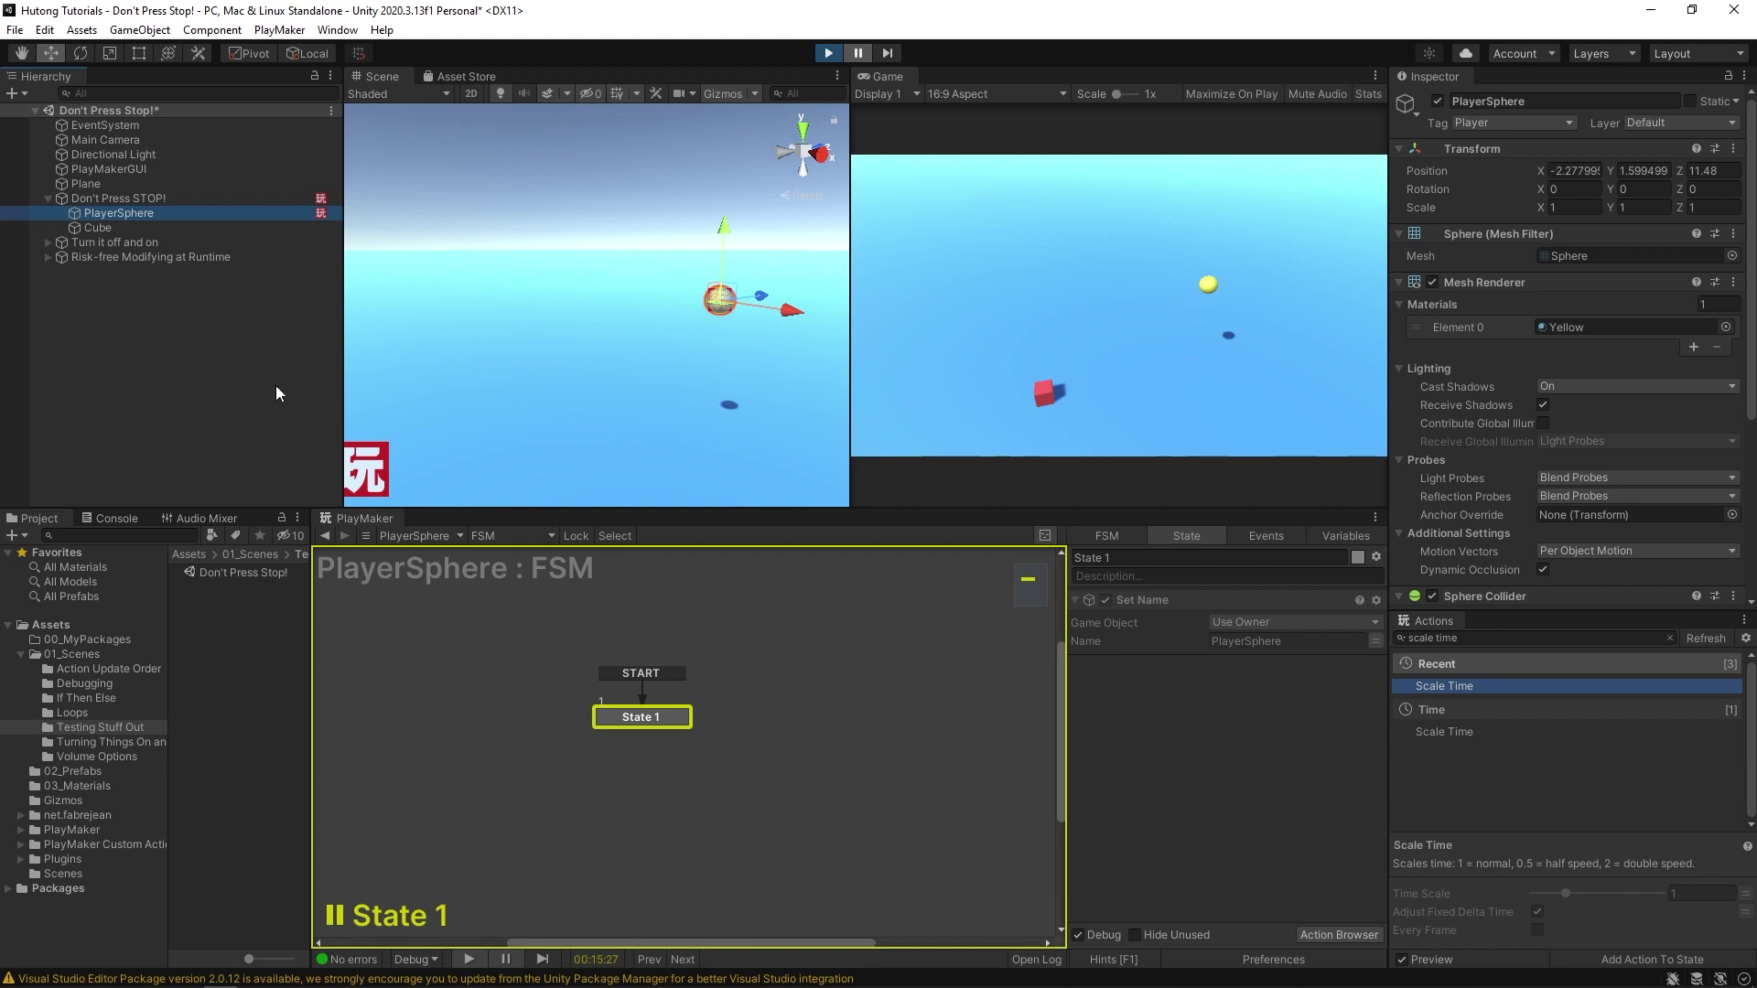
left_click(123, 200)
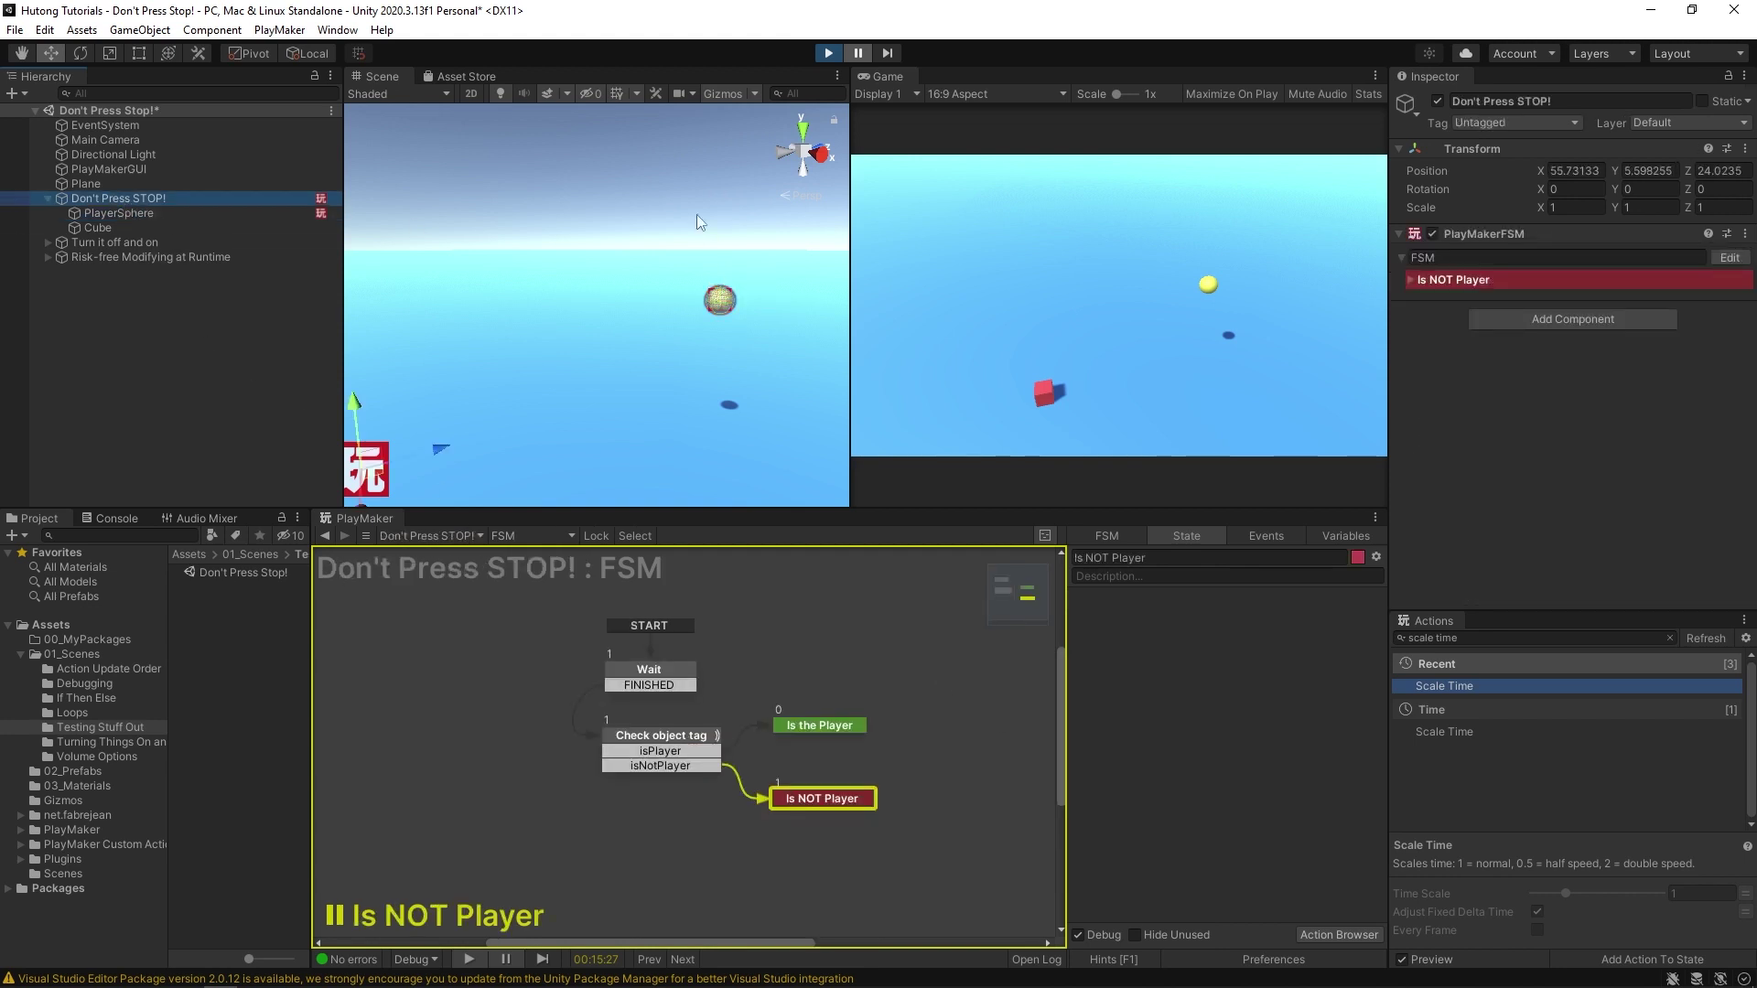
left_click(646, 748)
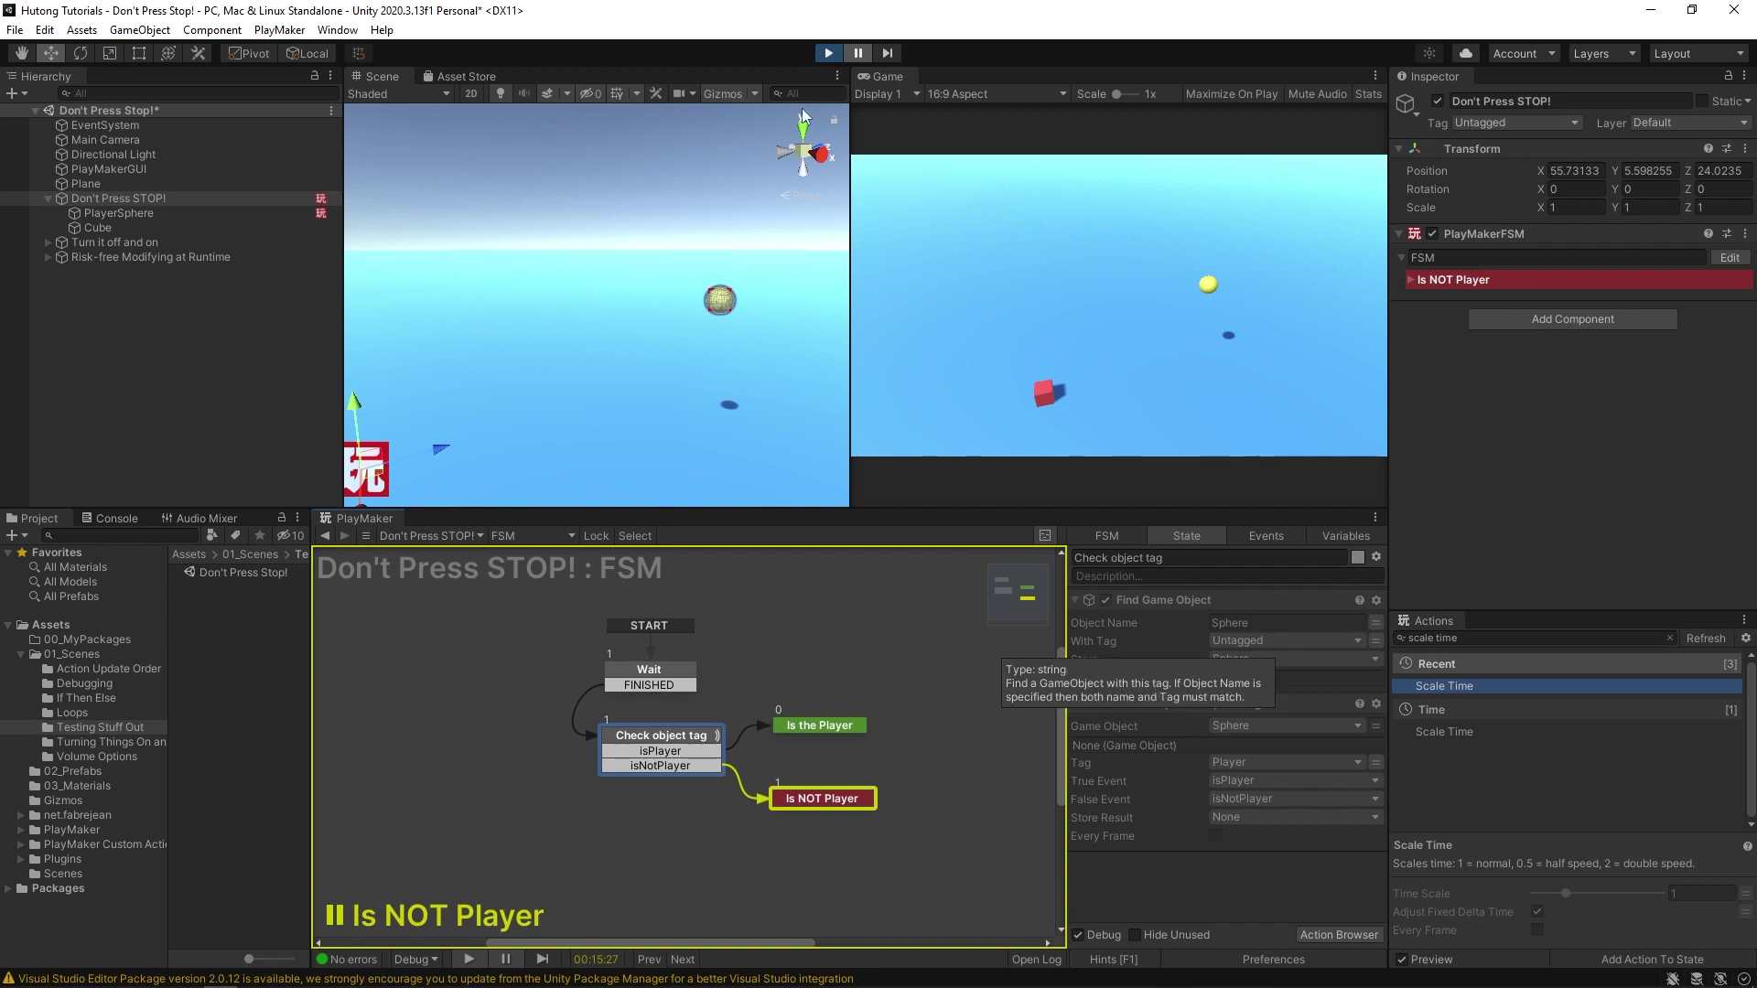
Stop the game and change Check object tag's Object Name to PlayerSphere
left_click(826, 53)
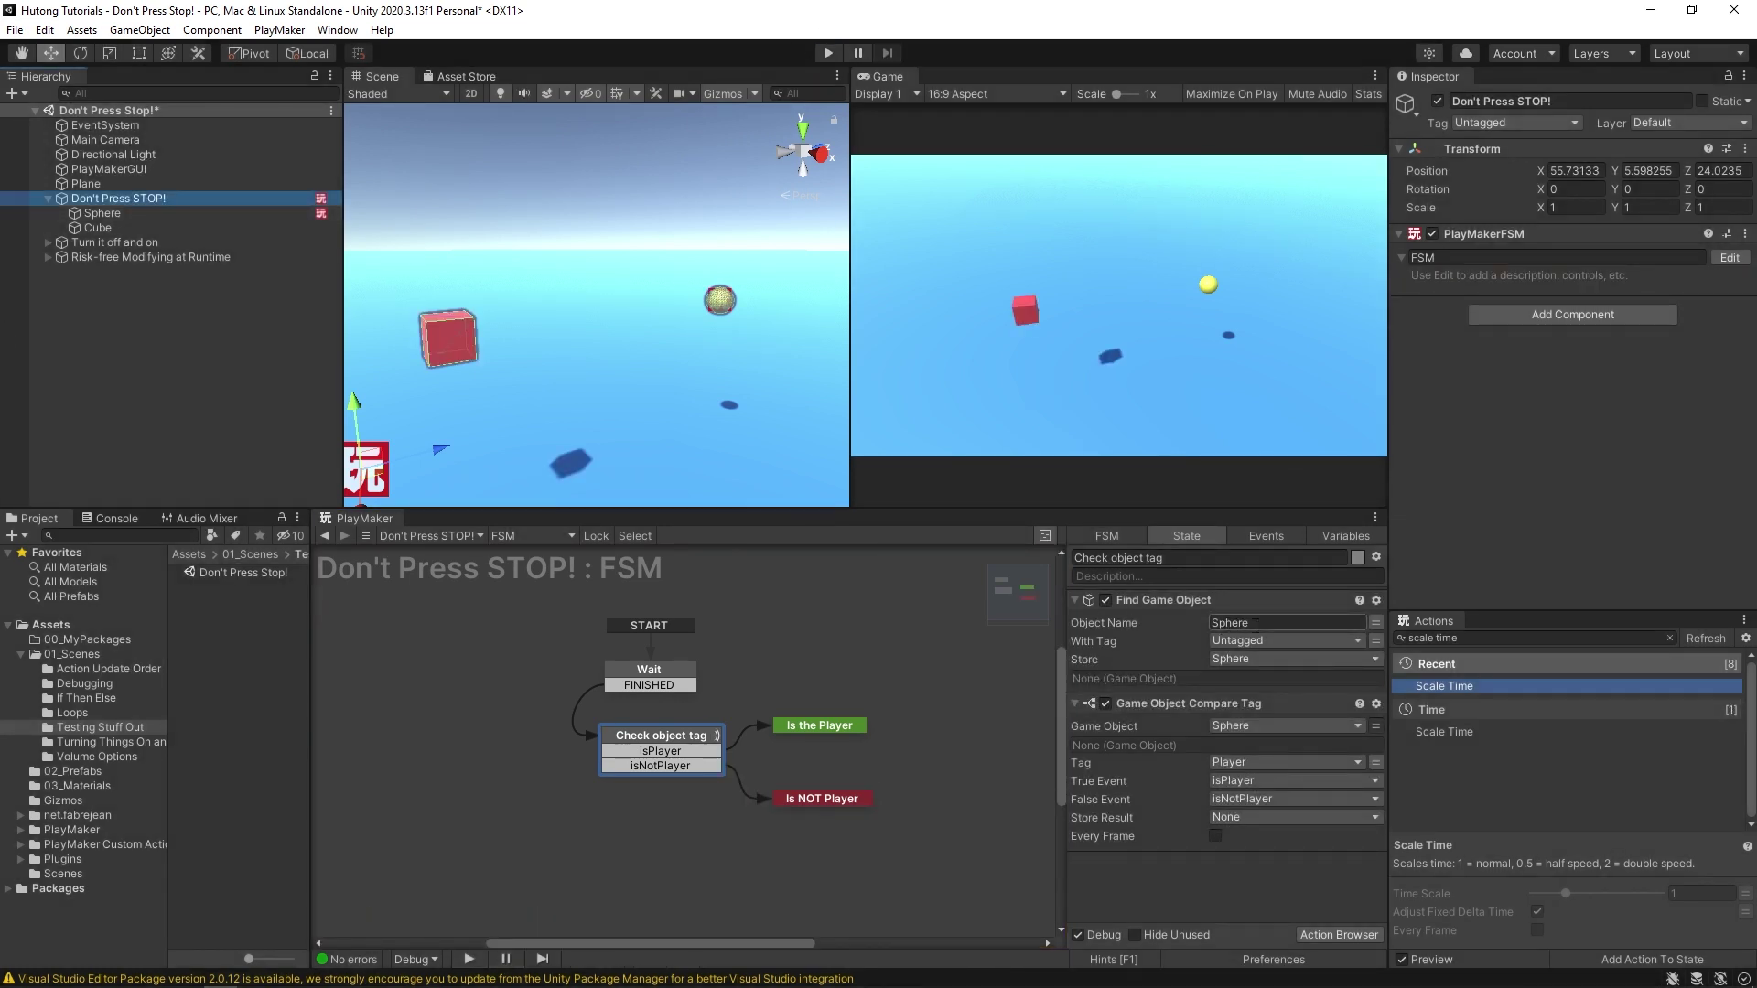
left_click(1267, 621)
type("Player")
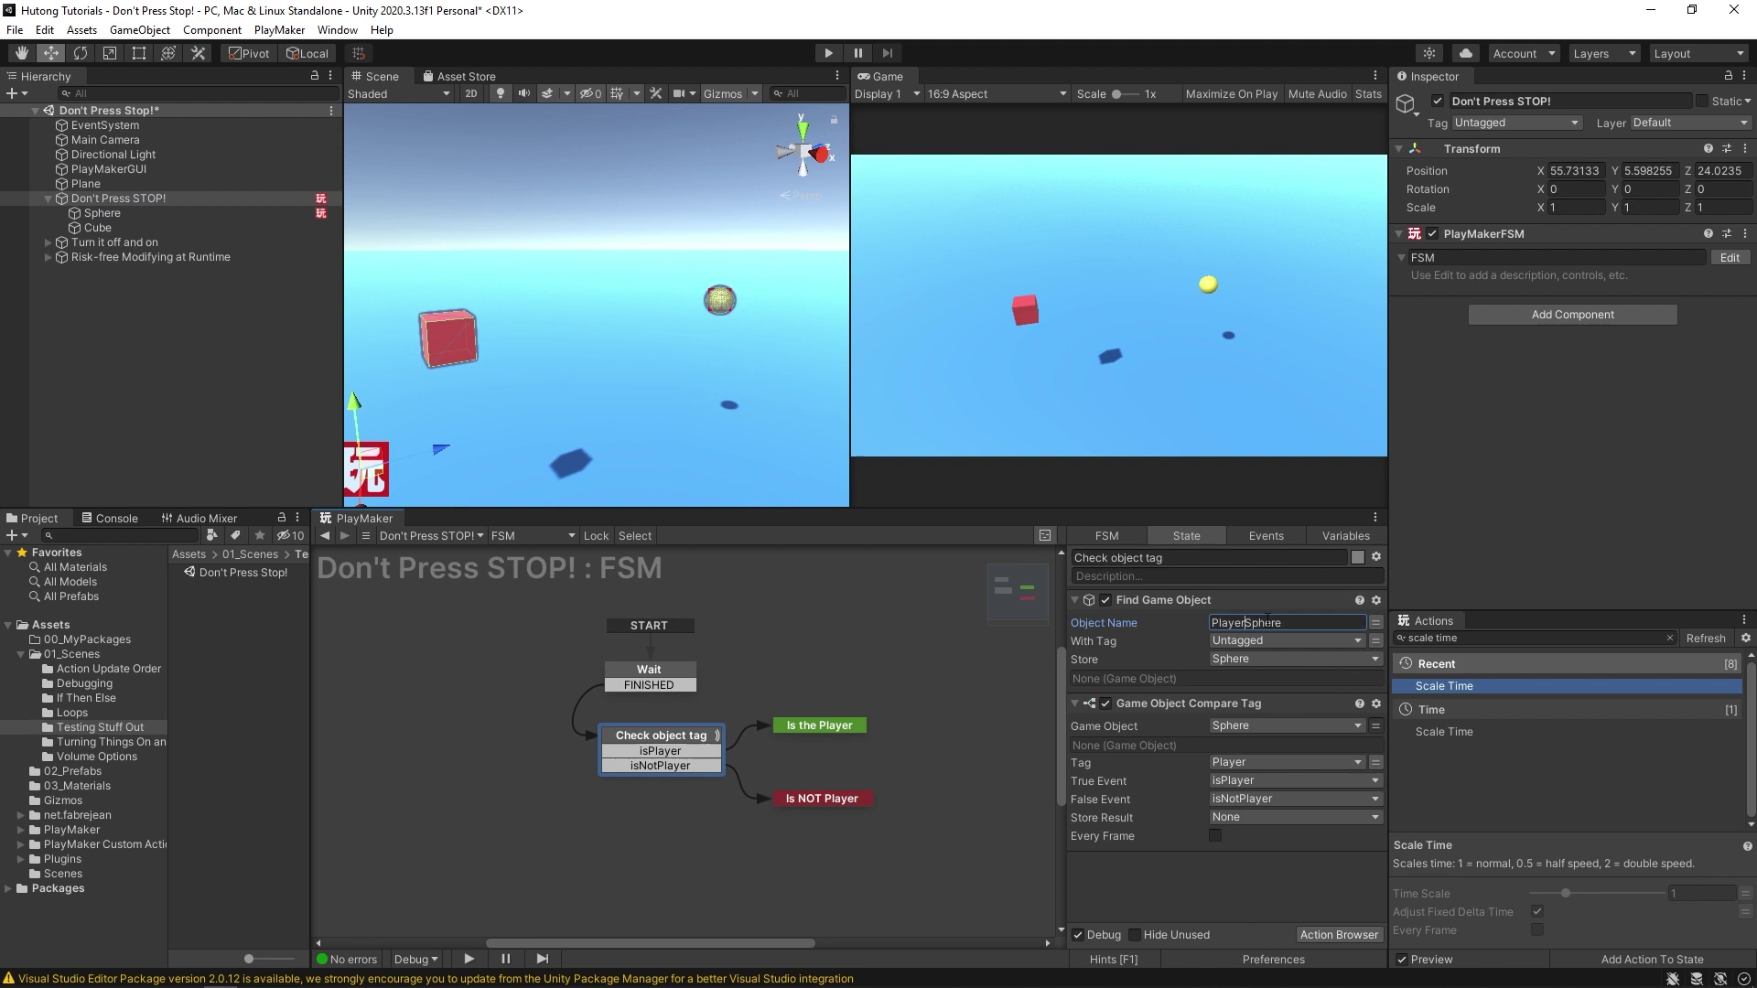
Run and pause the game in Is the Player, inspecting the Wait and Is NOT Player states
left_click(828, 53)
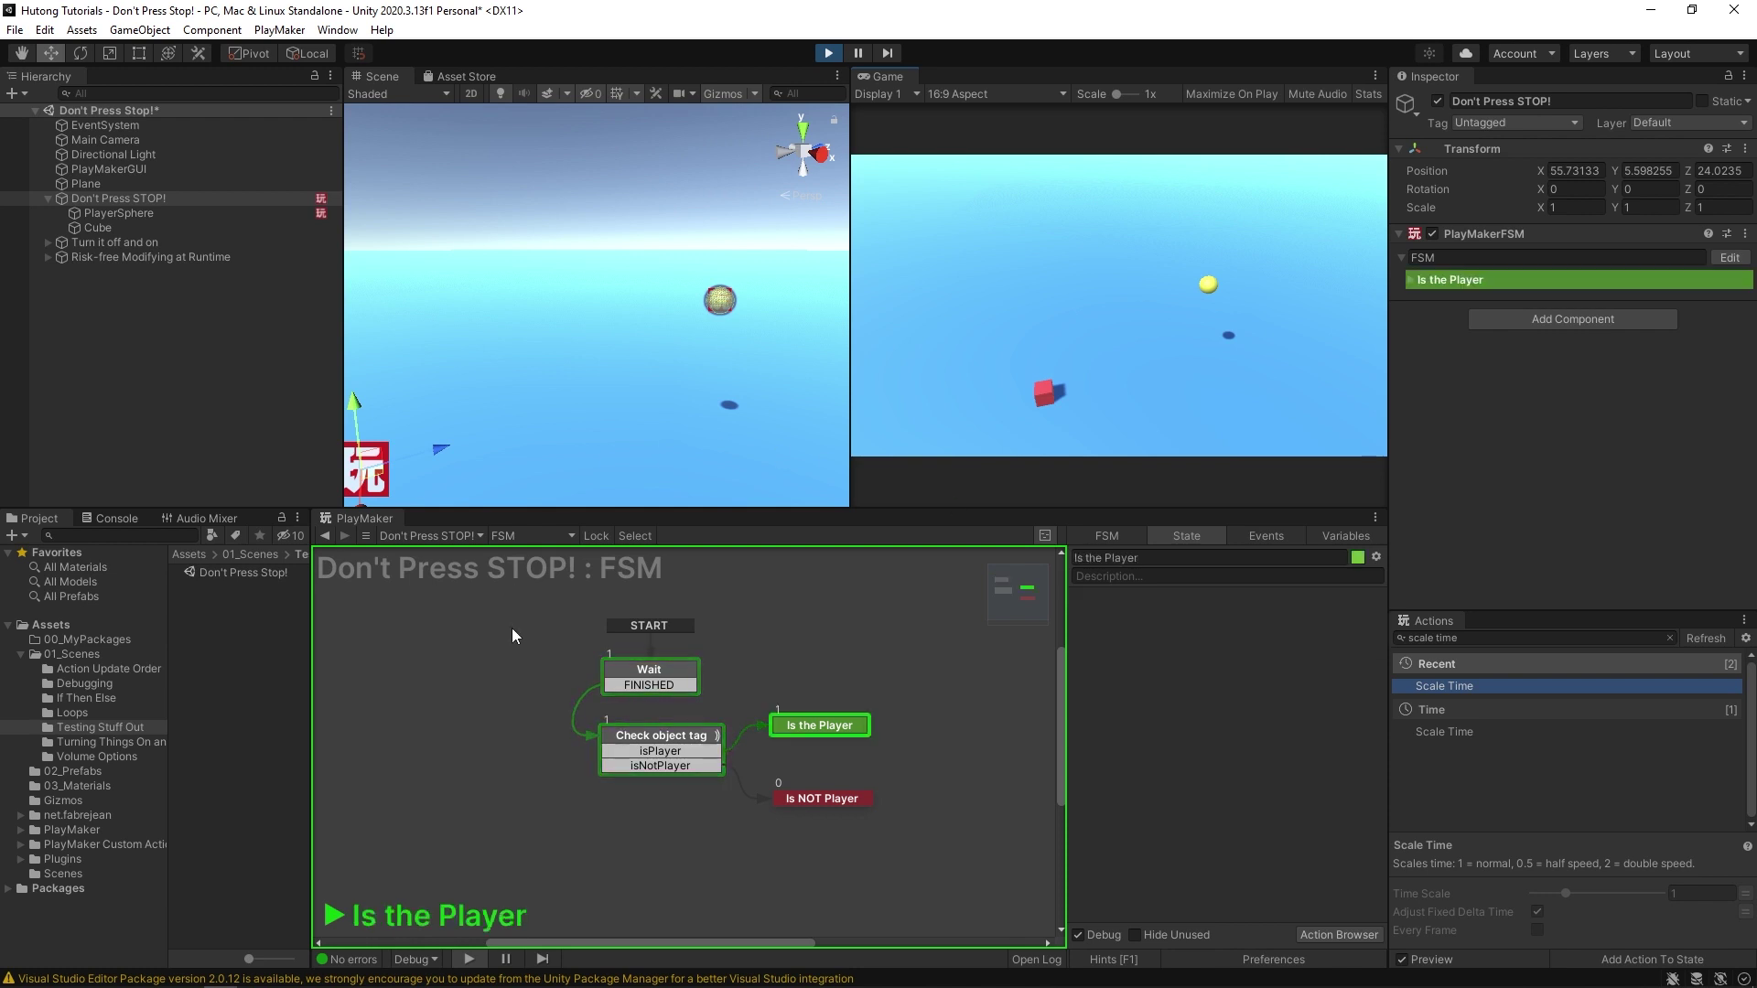
left_click_drag(744, 670, 973, 763)
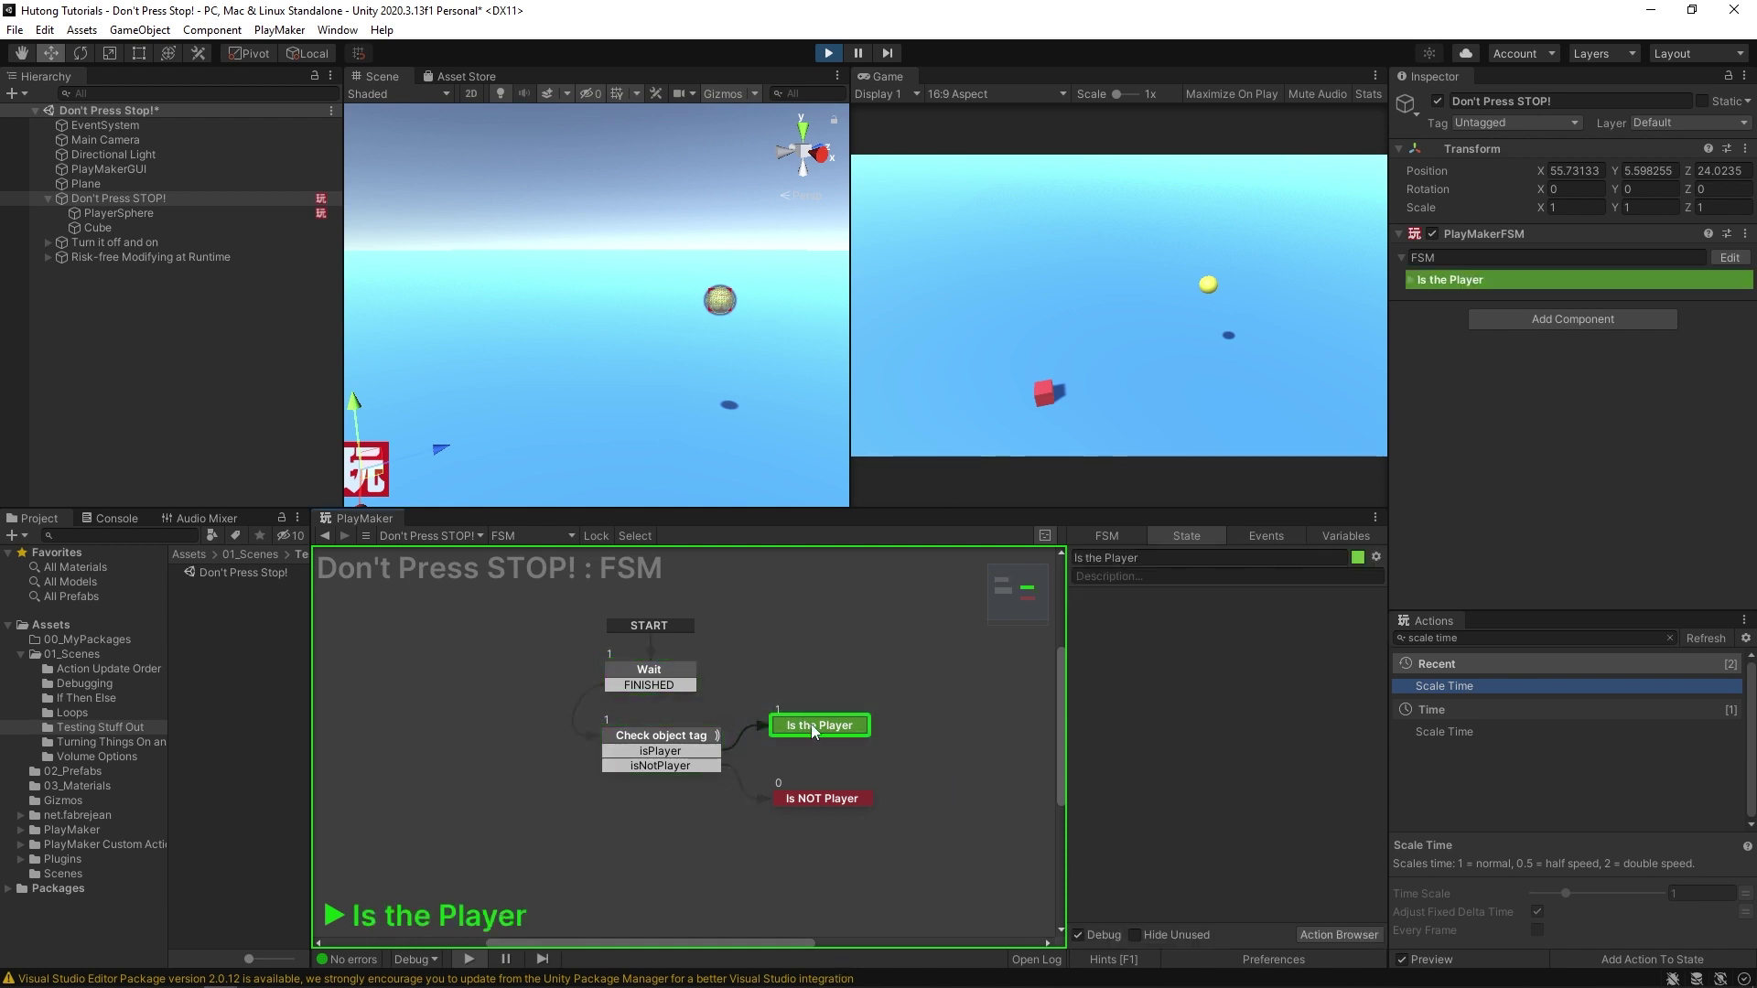
left_click(858, 52)
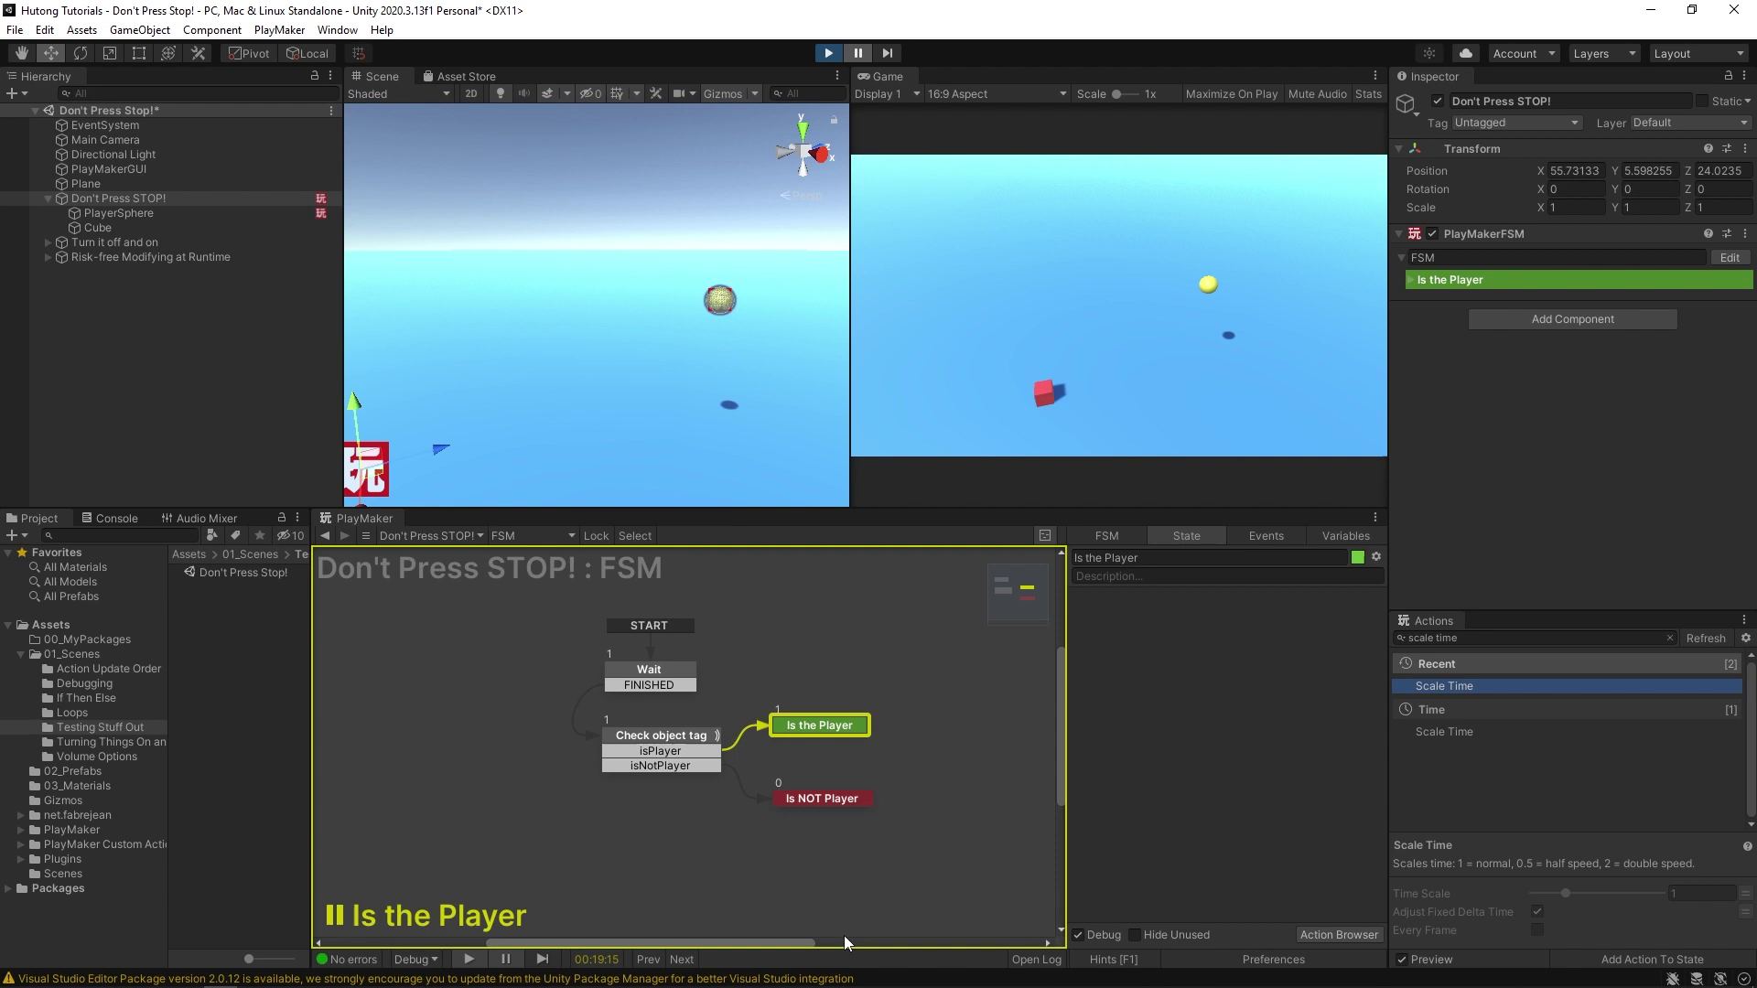
left_click(663, 677)
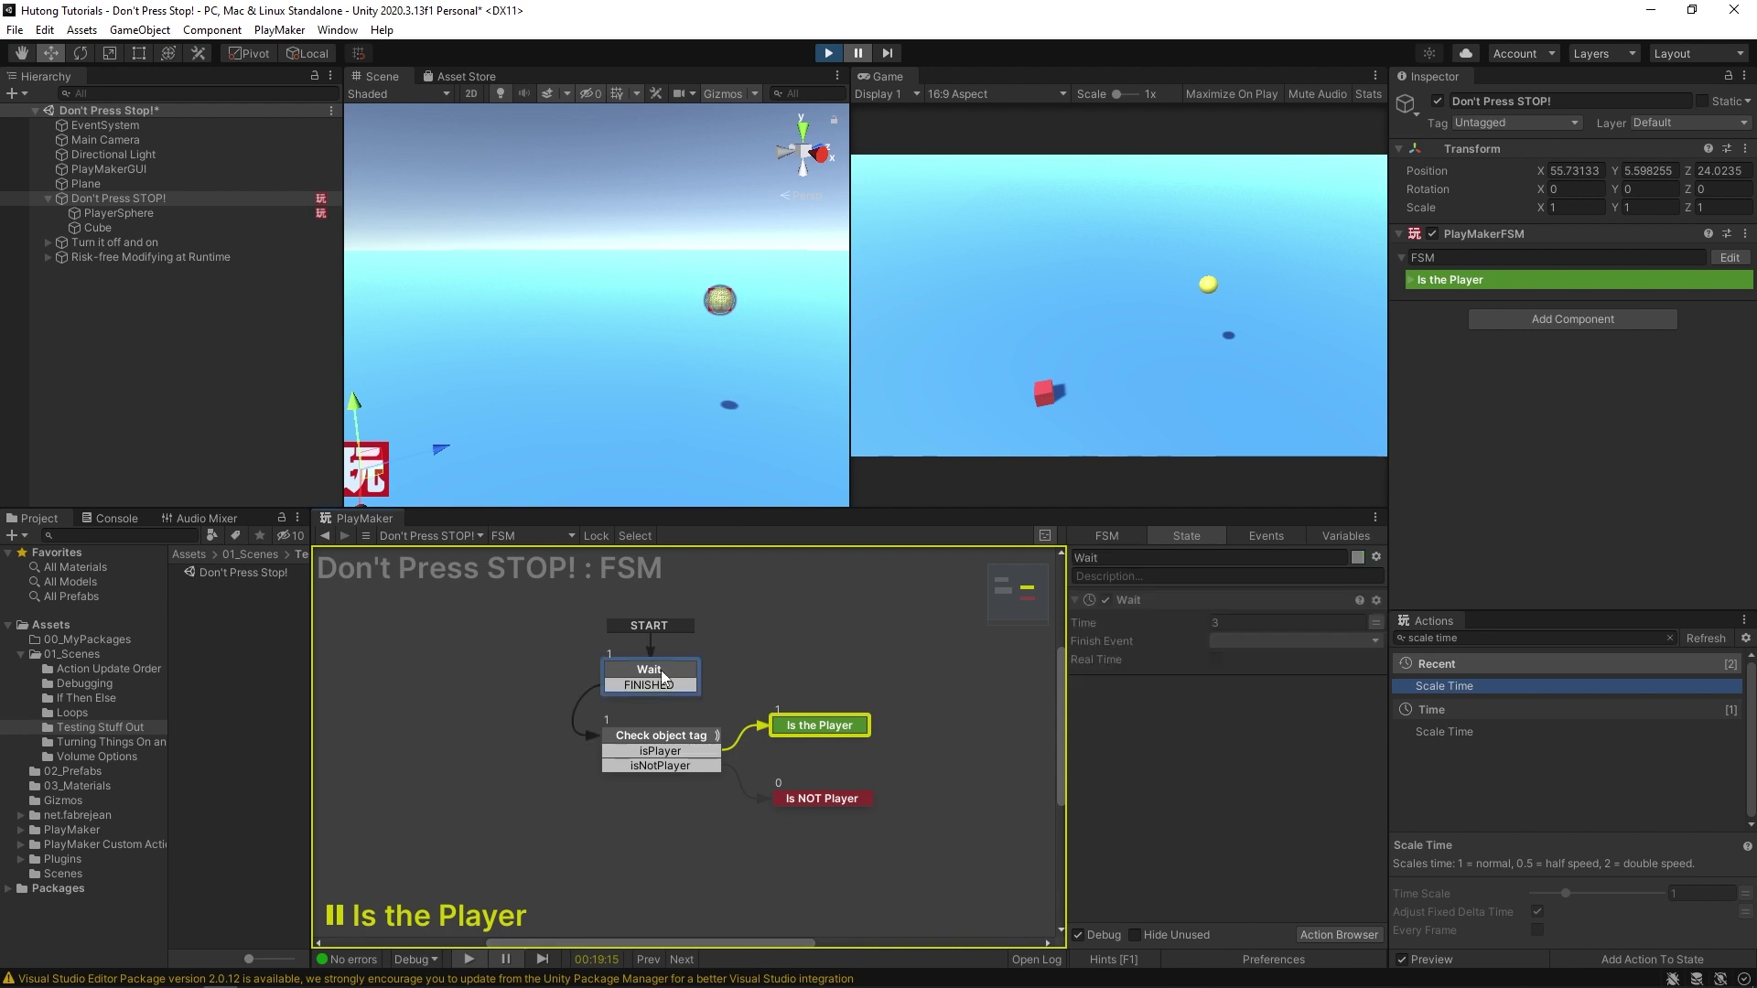
left_click(822, 798)
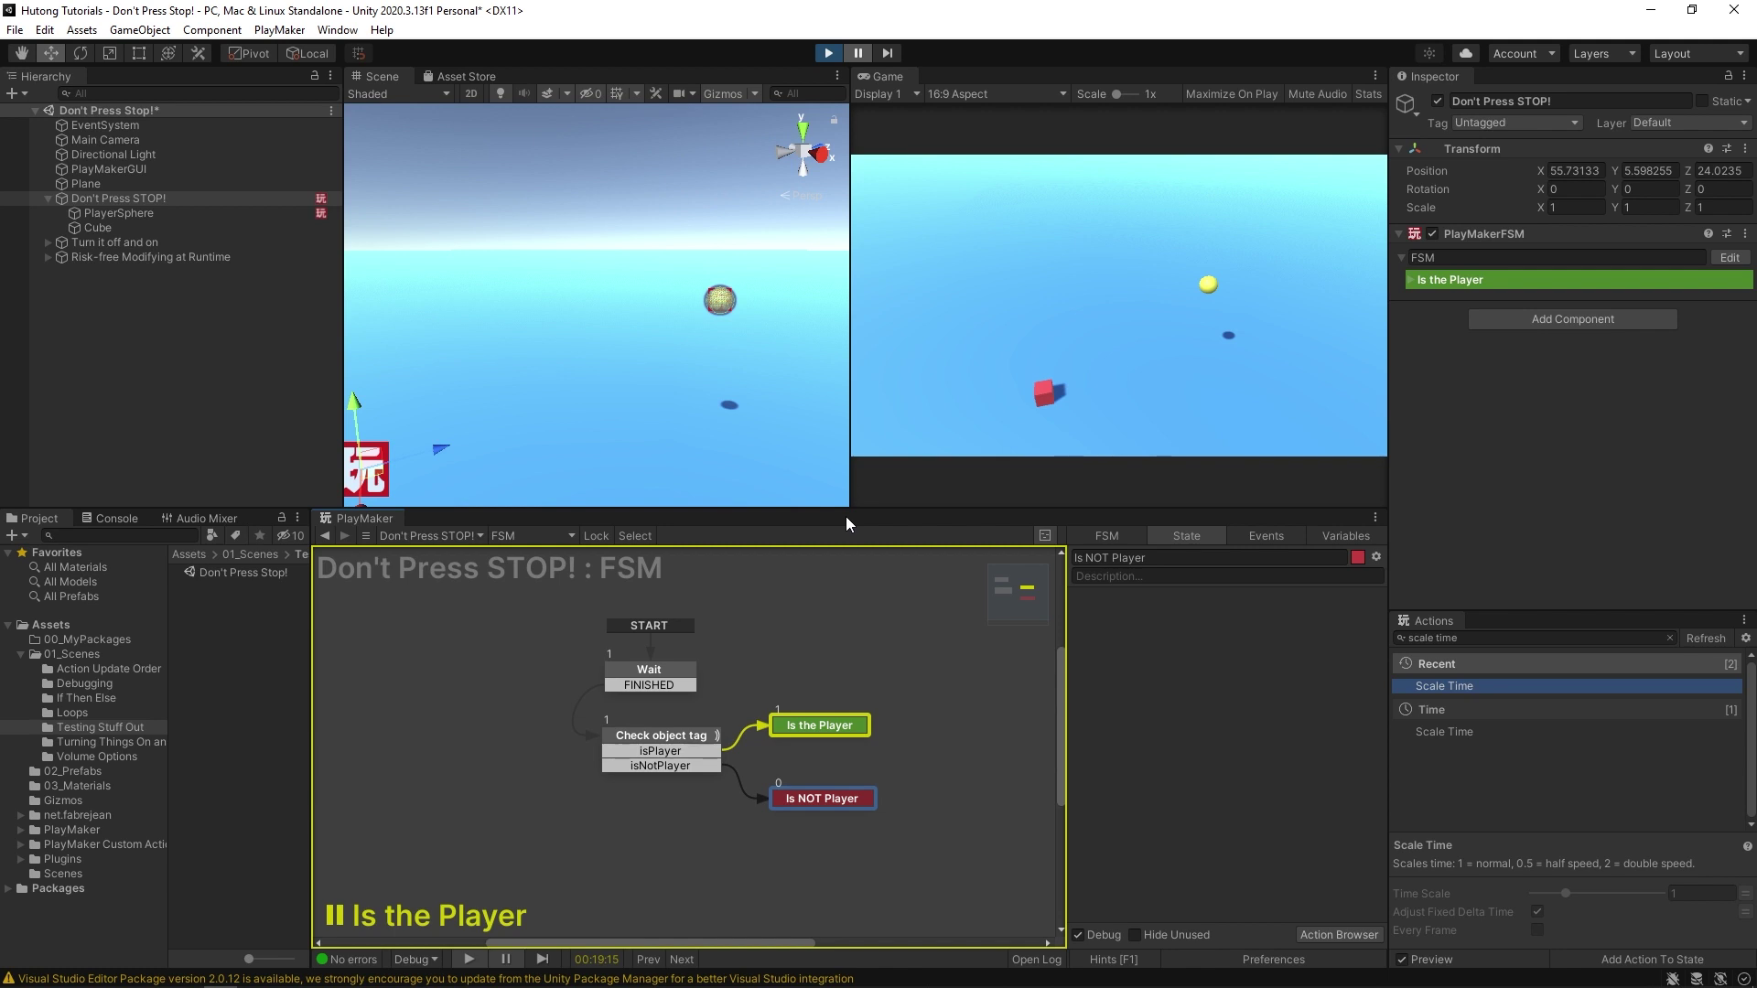
Stop play mode, collapse Don't Press STOP!, and select 'Turn it off and on'
key("ctrl+p")
left_click(47, 198)
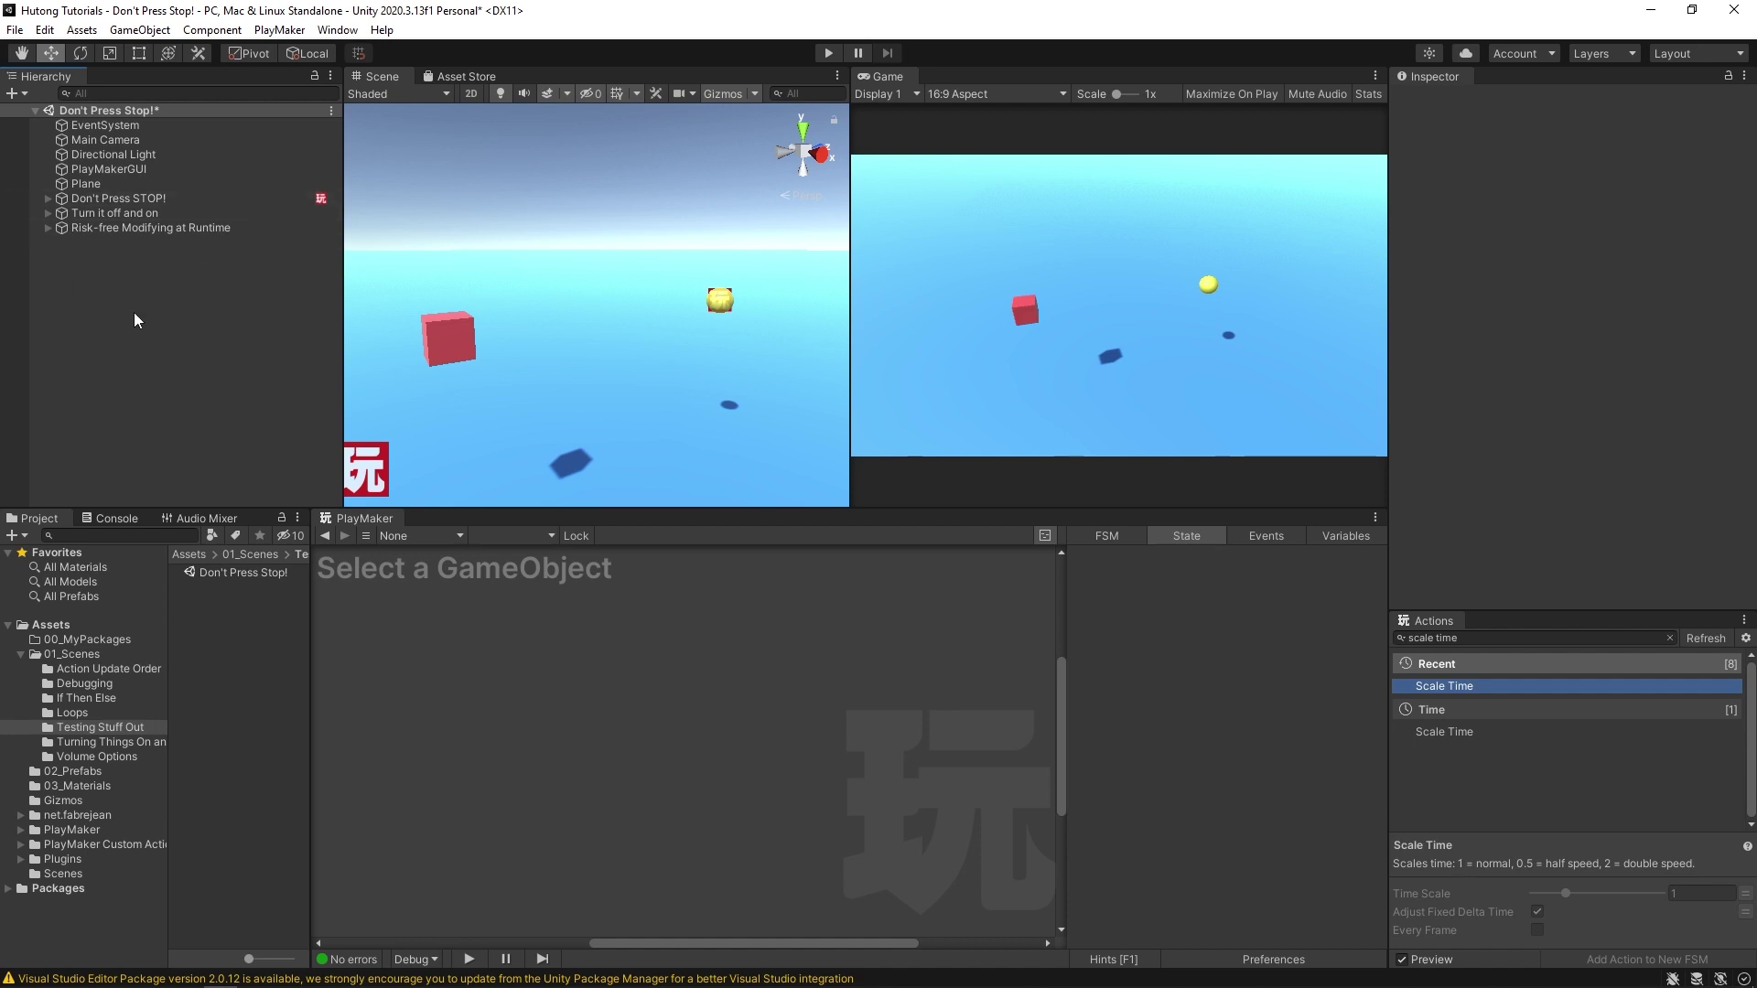
left_click(133, 214)
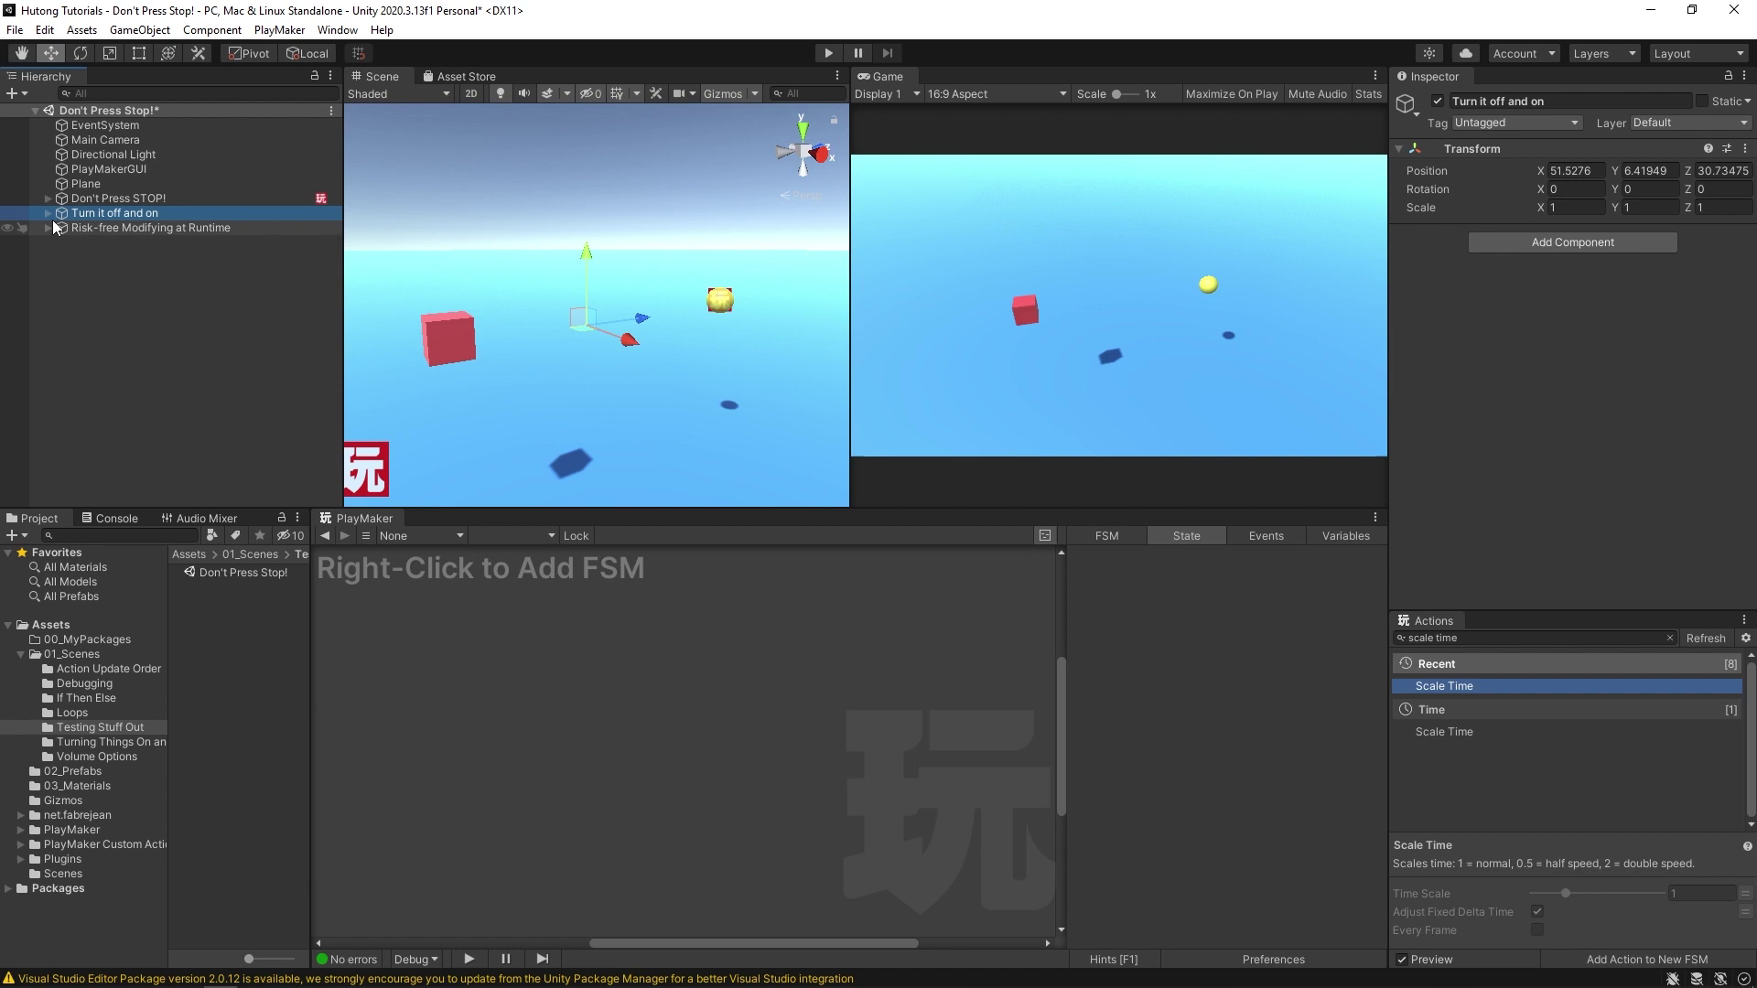
Toggle the Canvas under 'Turn it off and on' off and on, leaving its Close UI visible
left_click(47, 213)
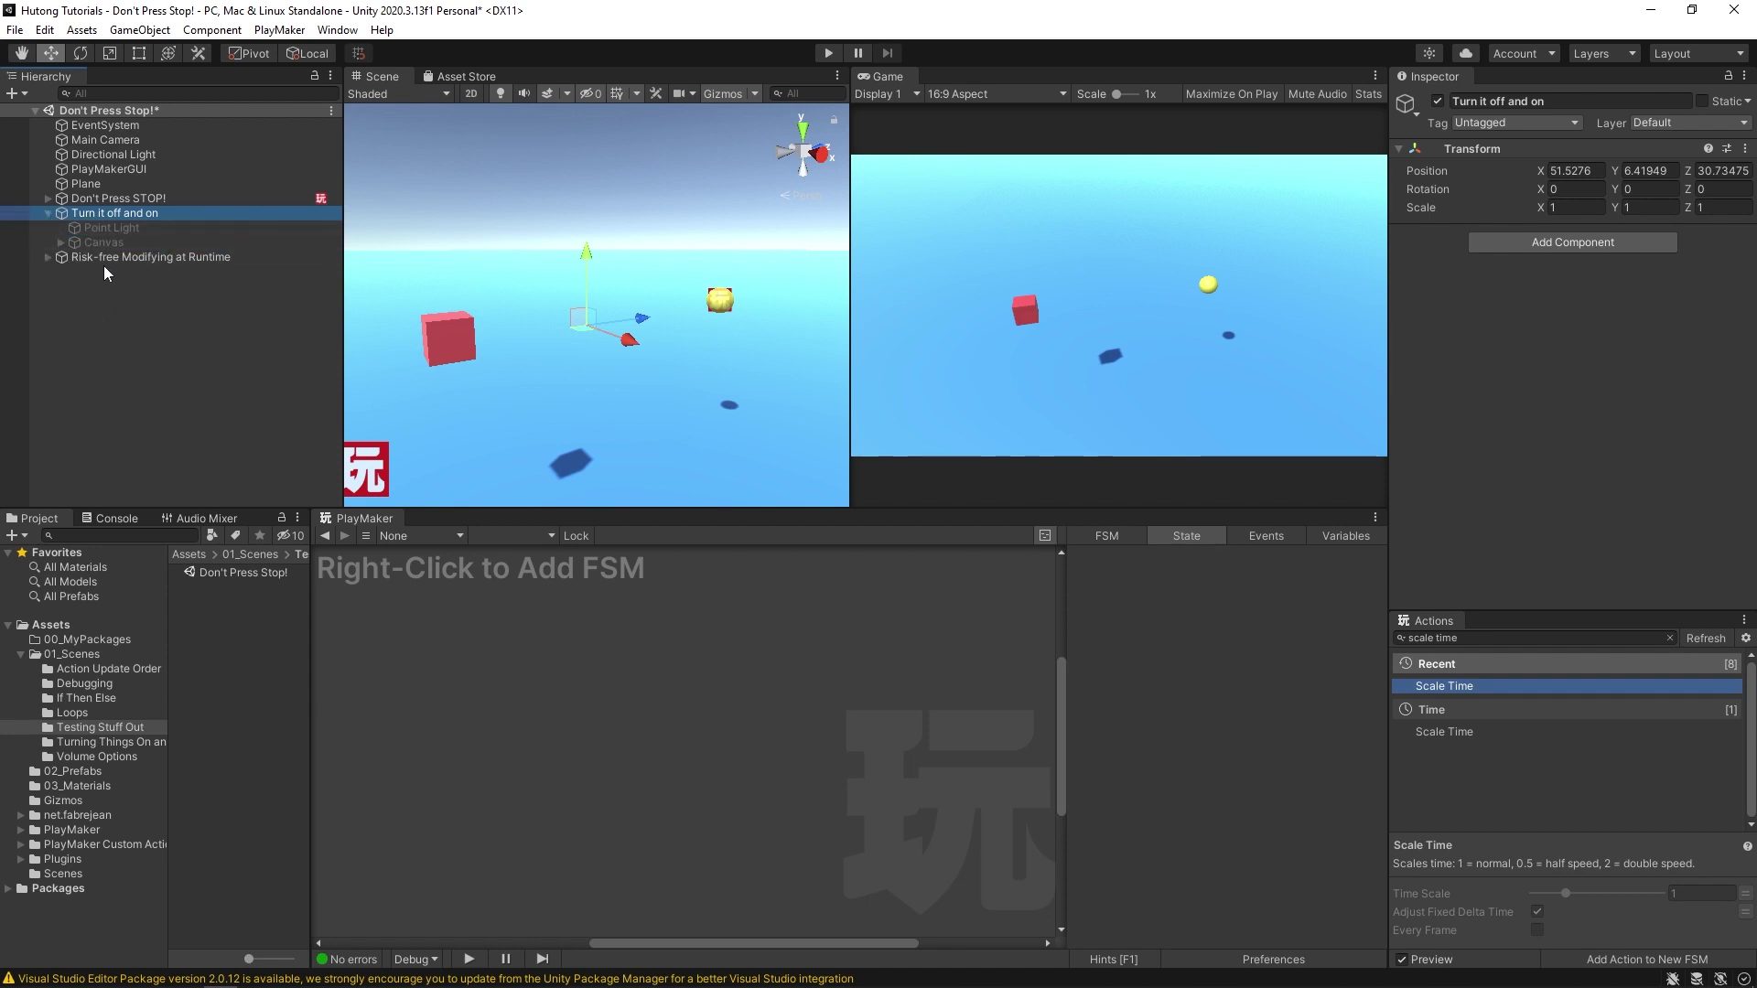
left_click(92, 244)
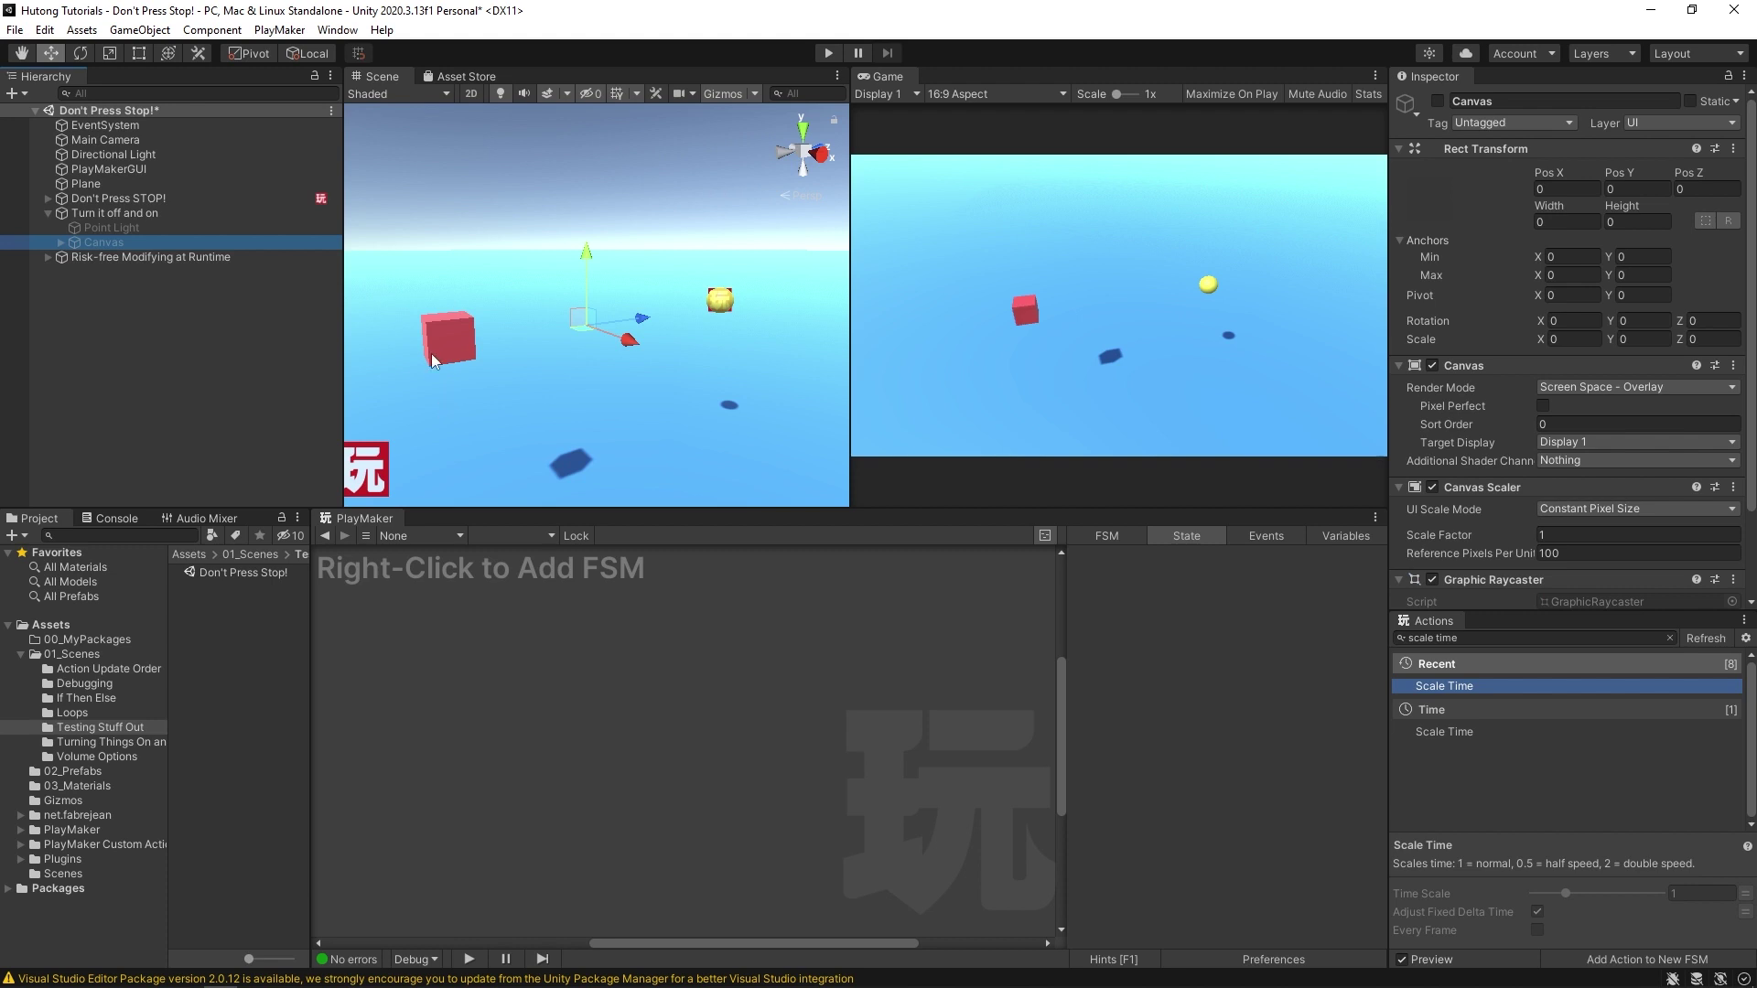
left_click(1437, 100)
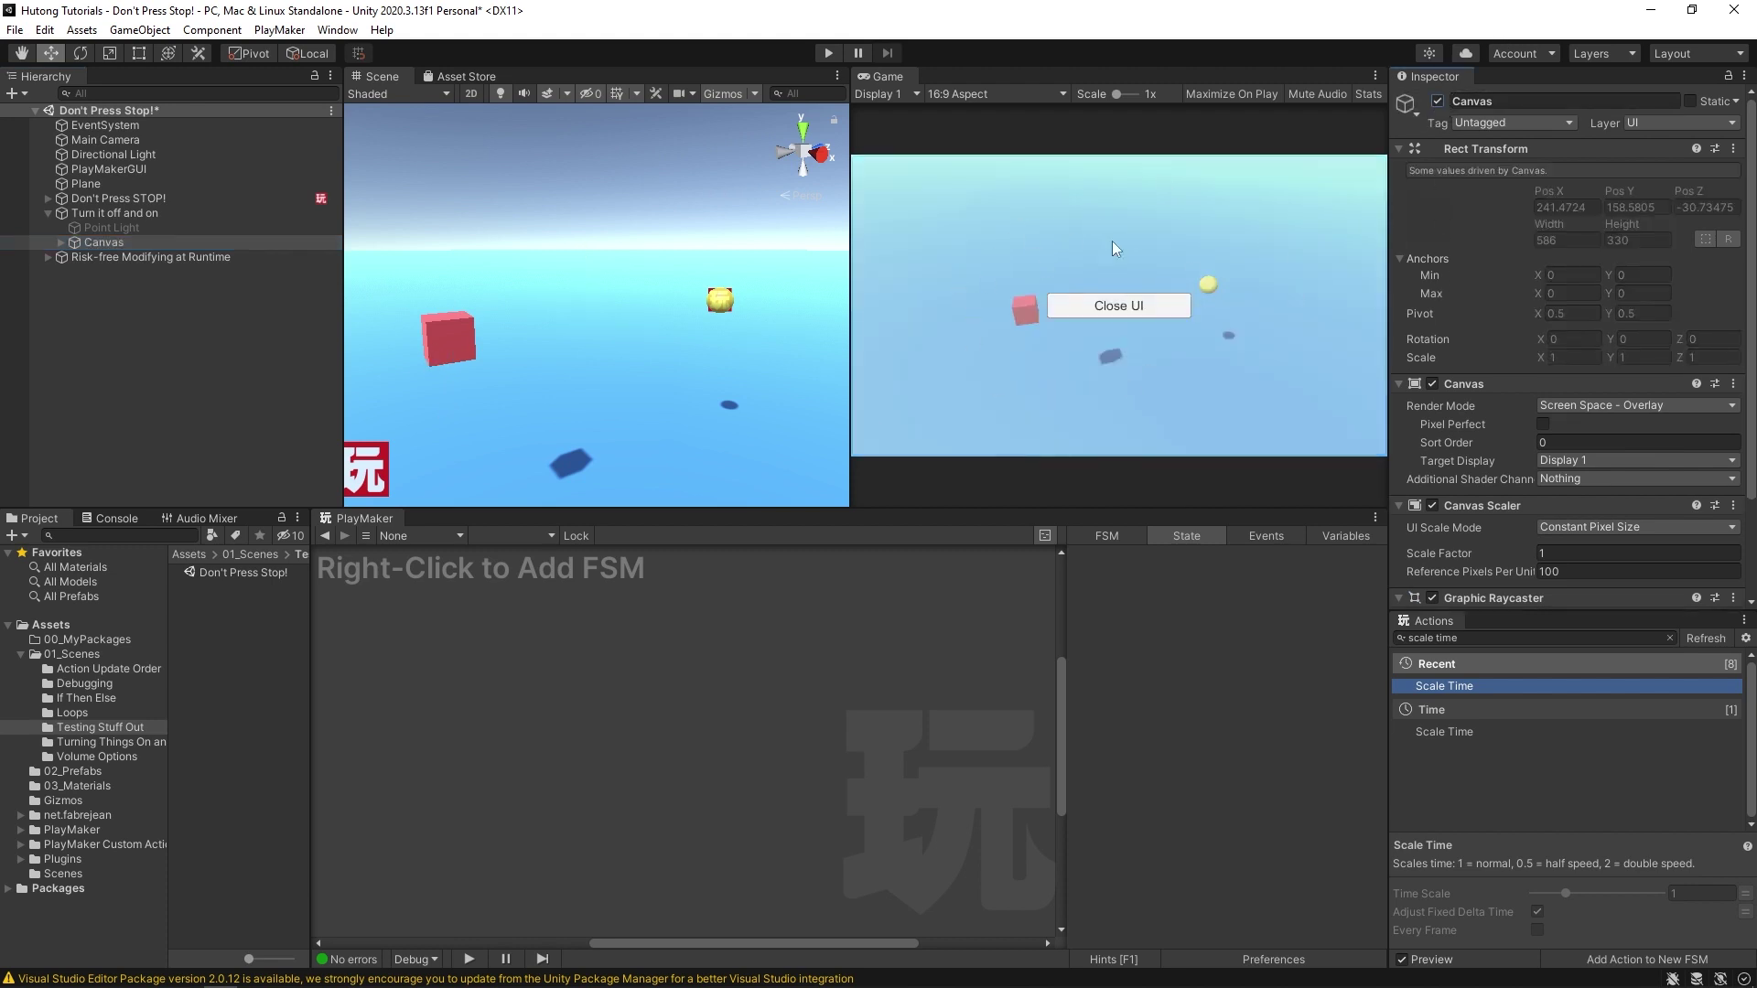
left_click(1437, 101)
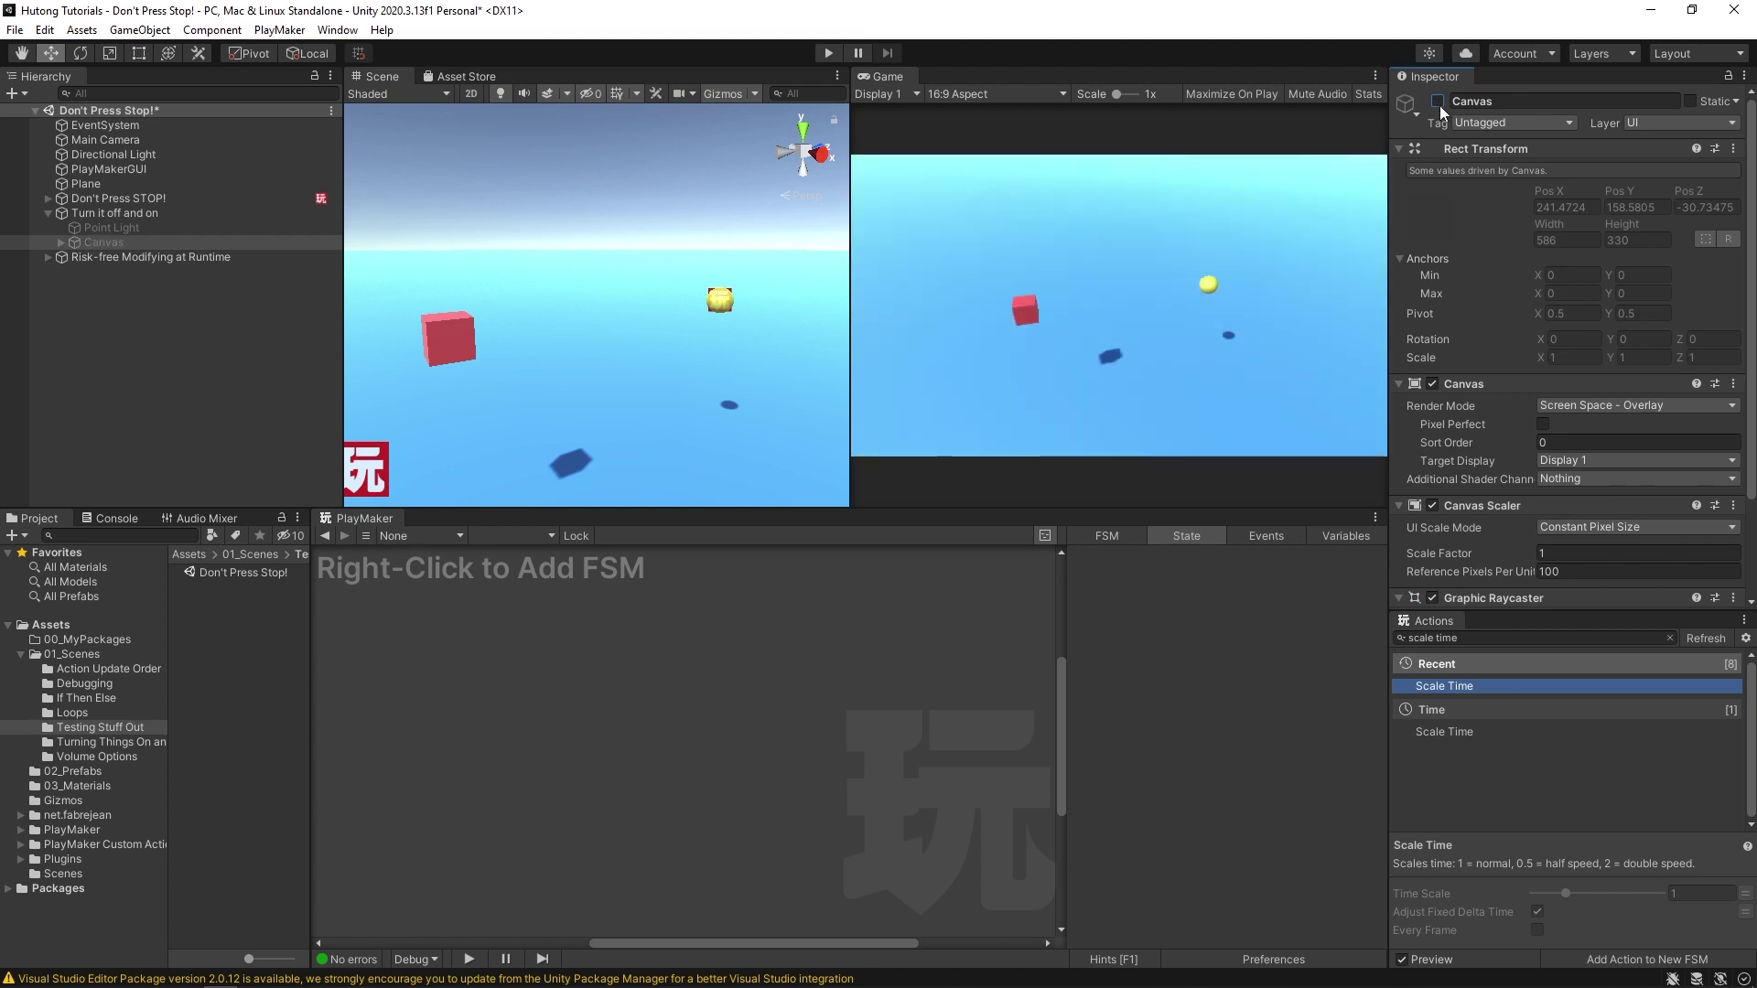
left_click(1437, 101)
left_click(1437, 101)
left_click(1437, 102)
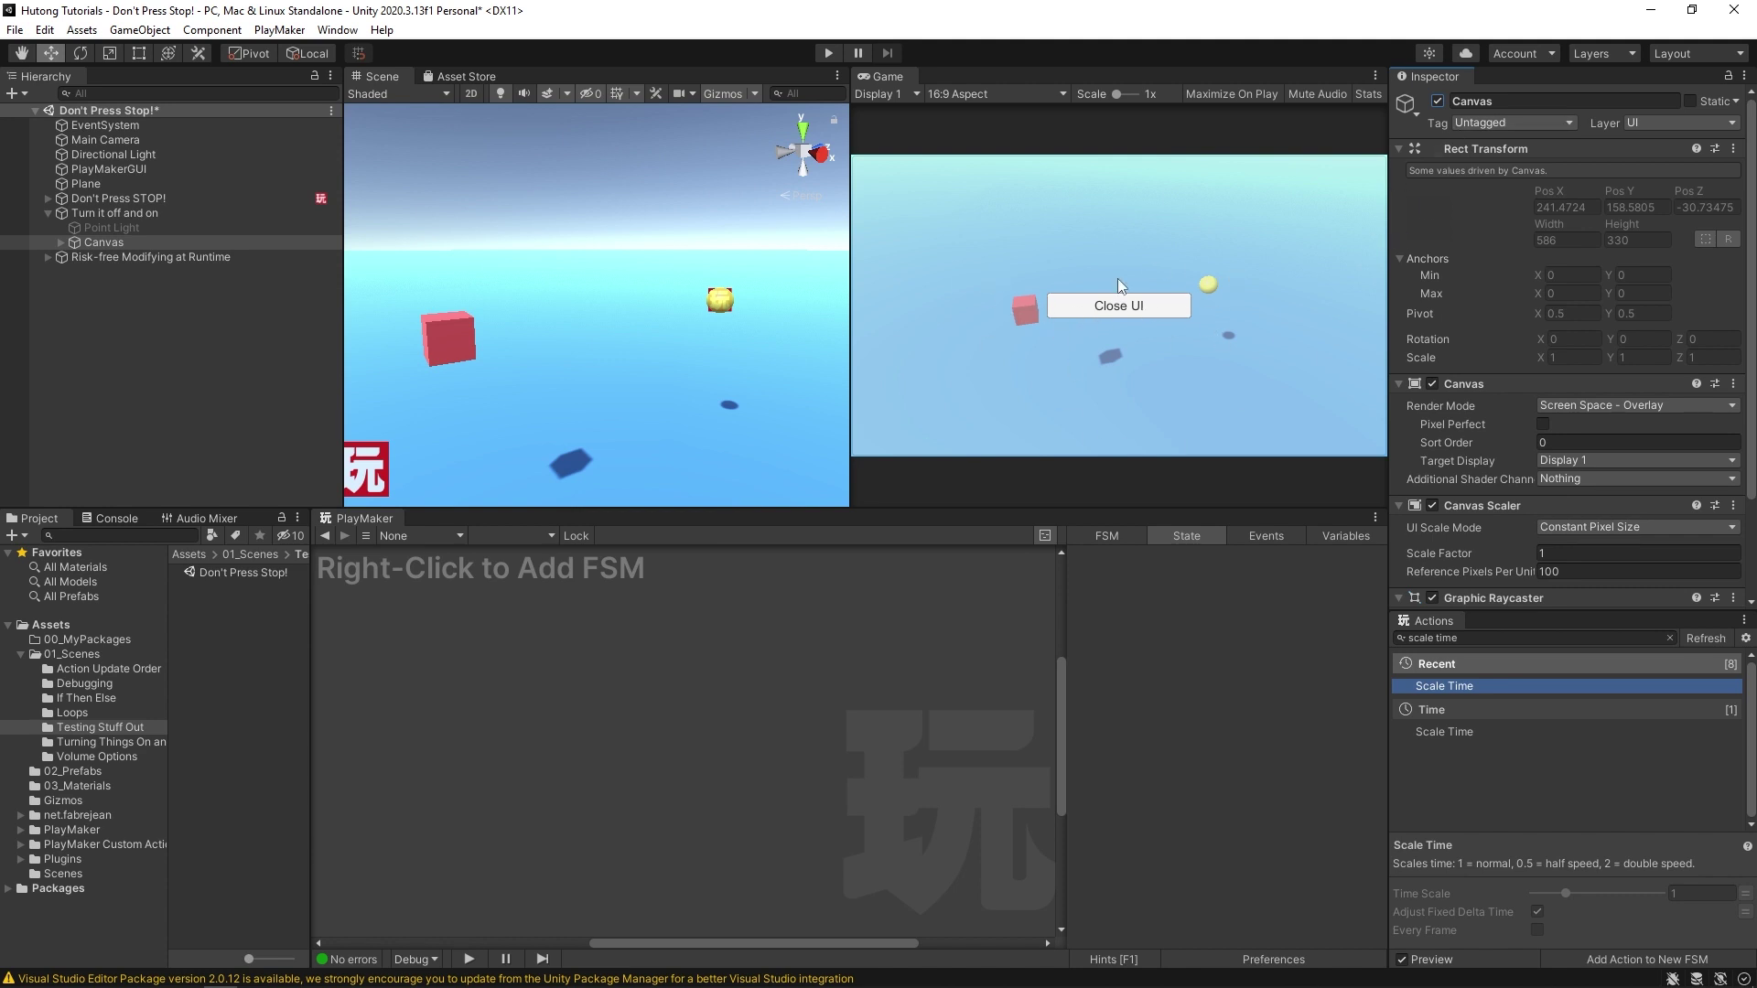
left_click(1438, 100)
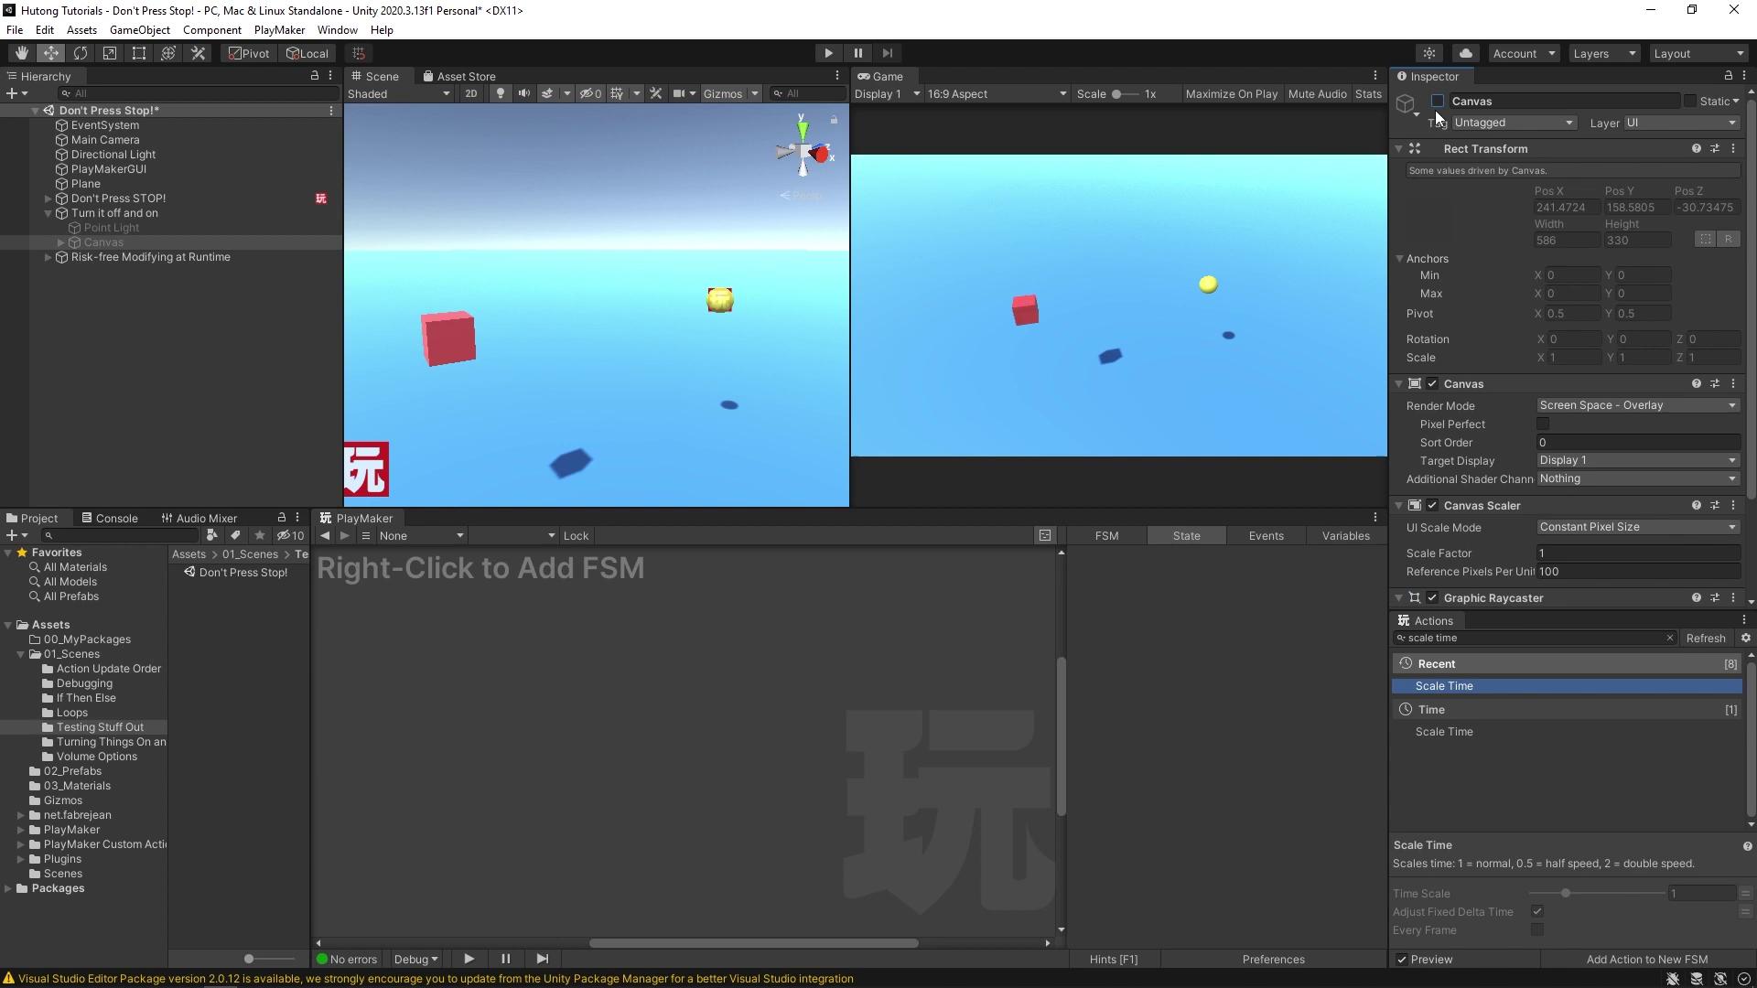
left_click(1438, 100)
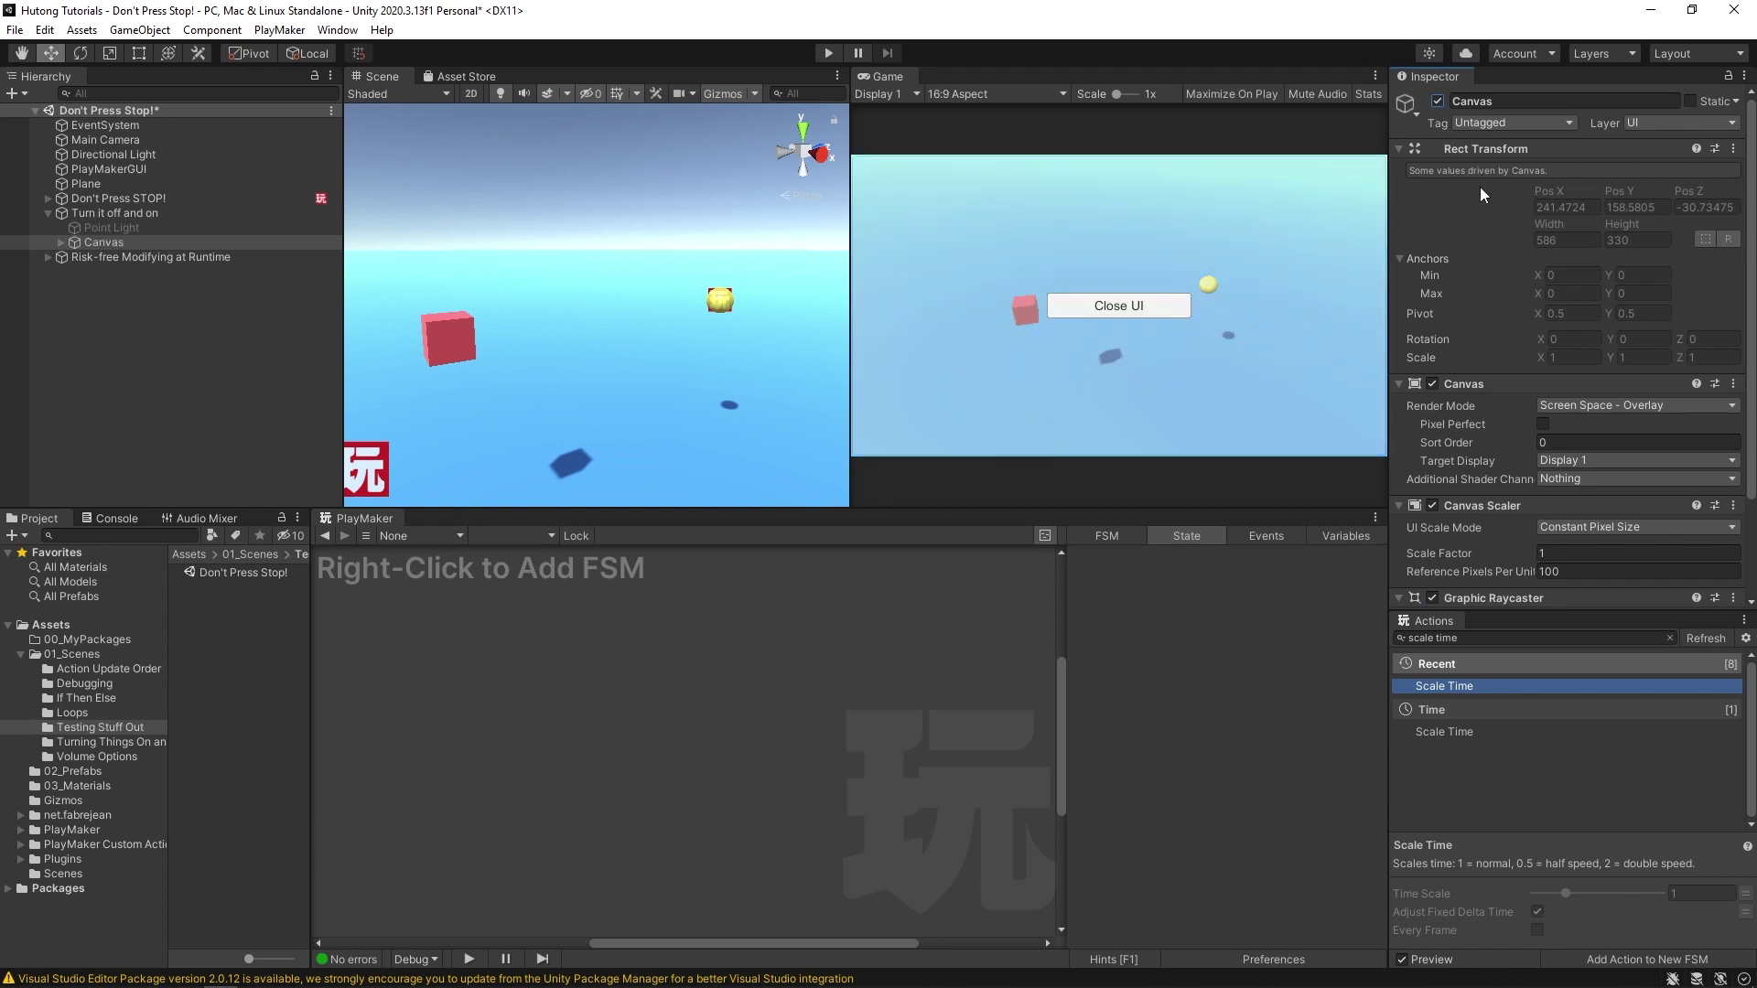
left_click(1437, 101)
left_click(1437, 101)
left_click(101, 213)
Add an FSM with an every-frame Activate Game Object action targeting Canvas
right_click(535, 673)
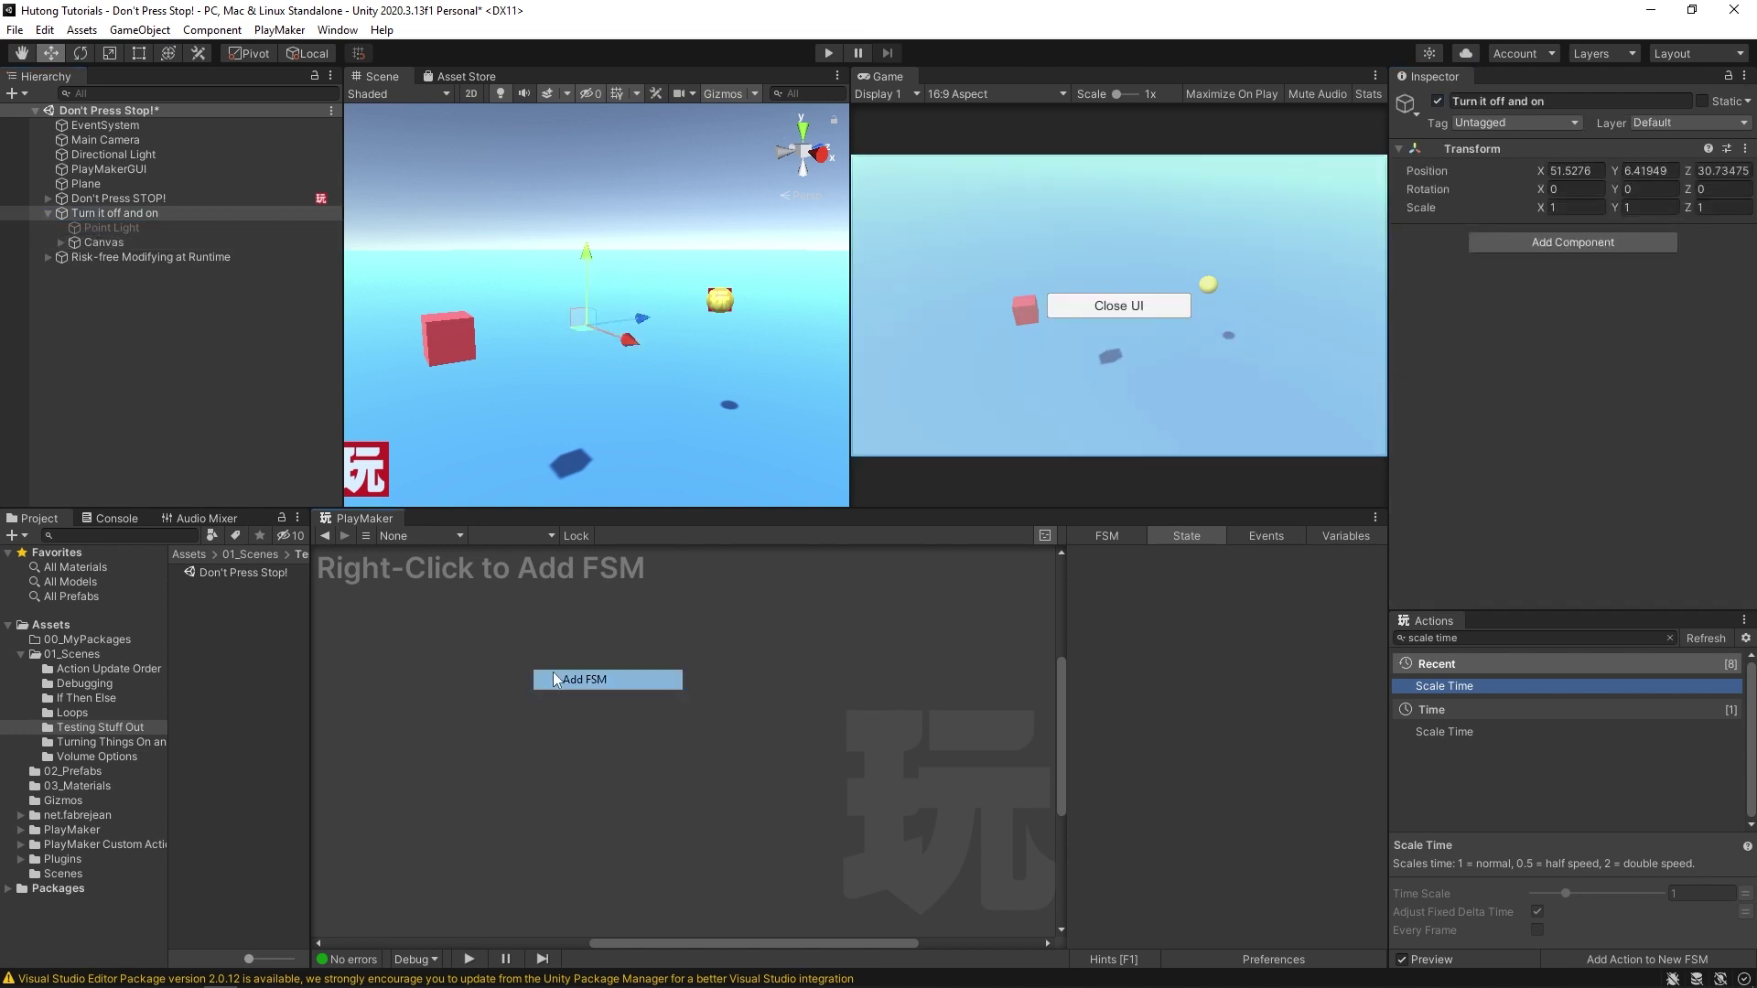
left_click(555, 679)
left_click(1501, 639)
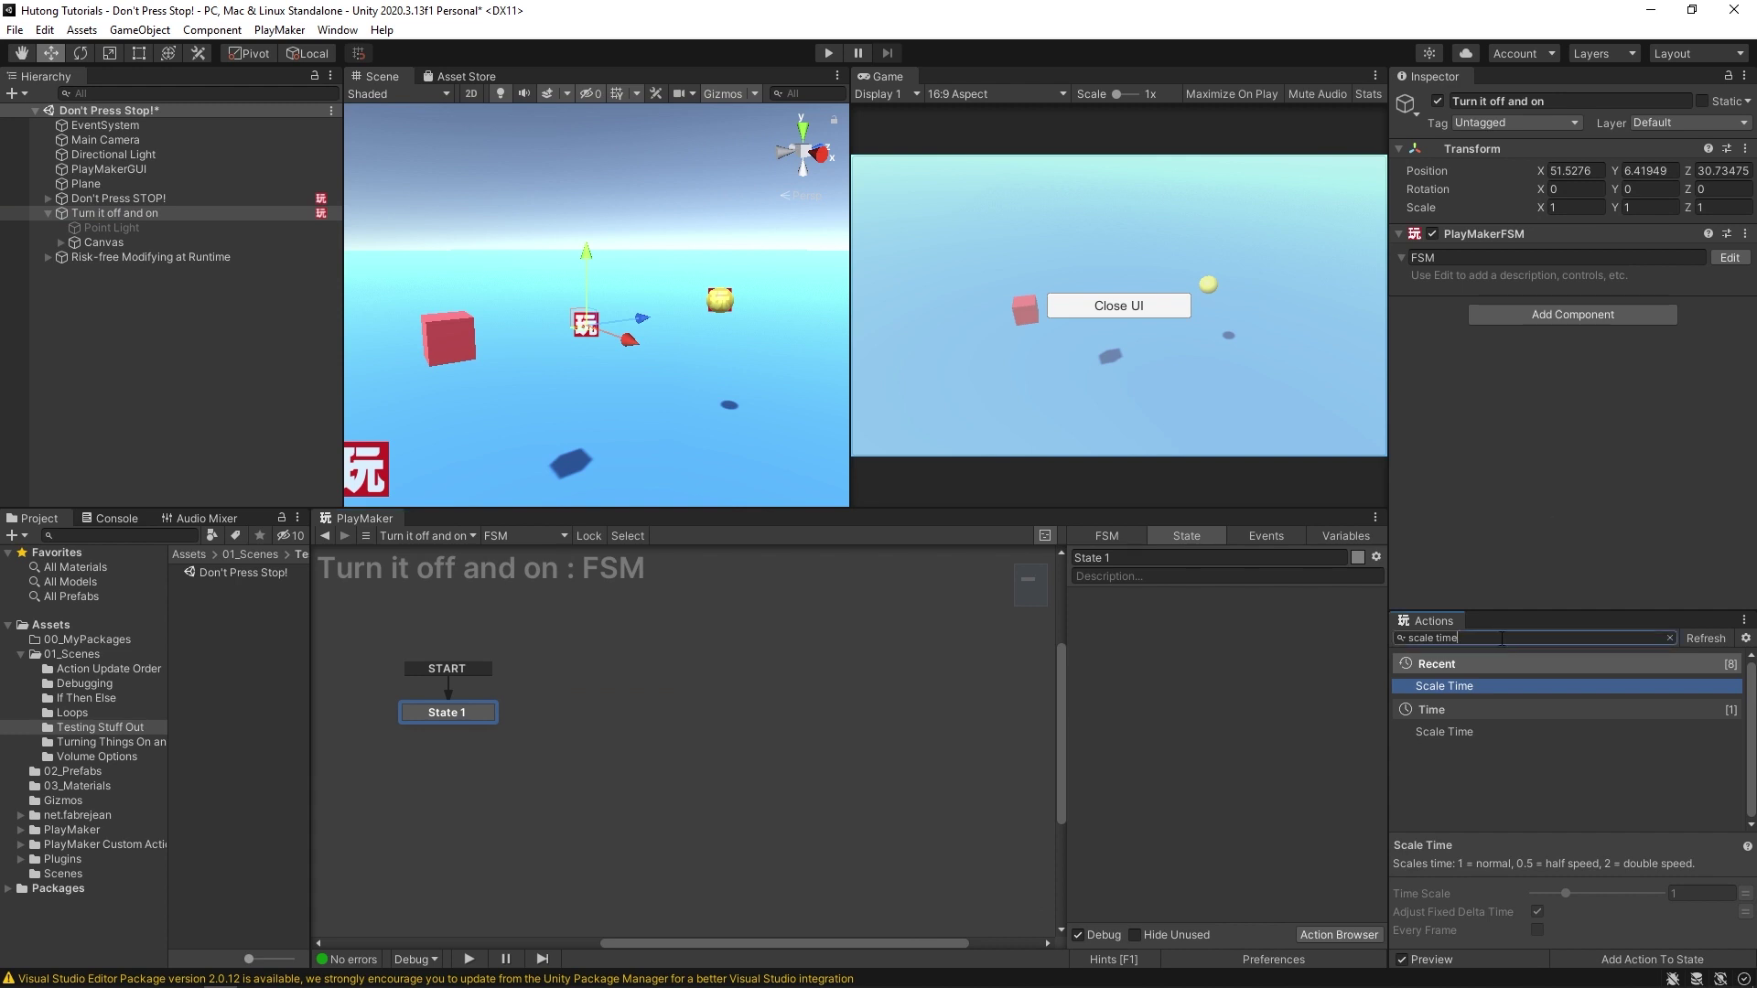
key("ctrl+a")
type("activa")
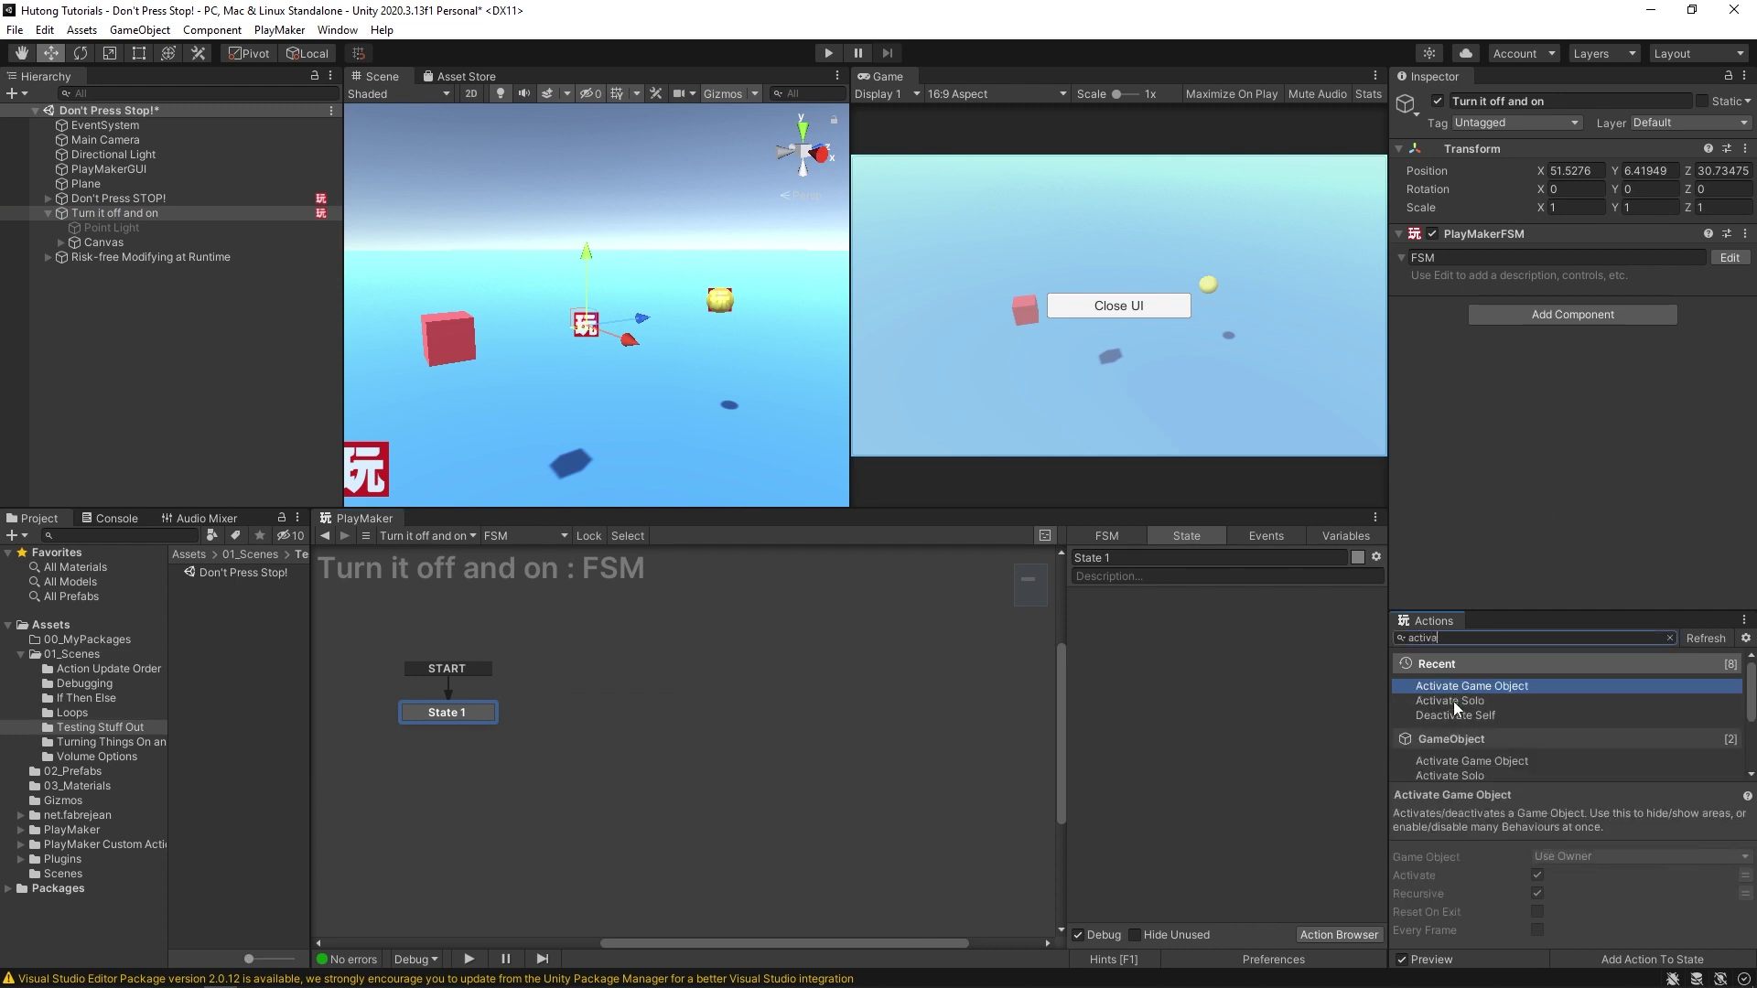
double_click(1444, 687)
left_click(1235, 626)
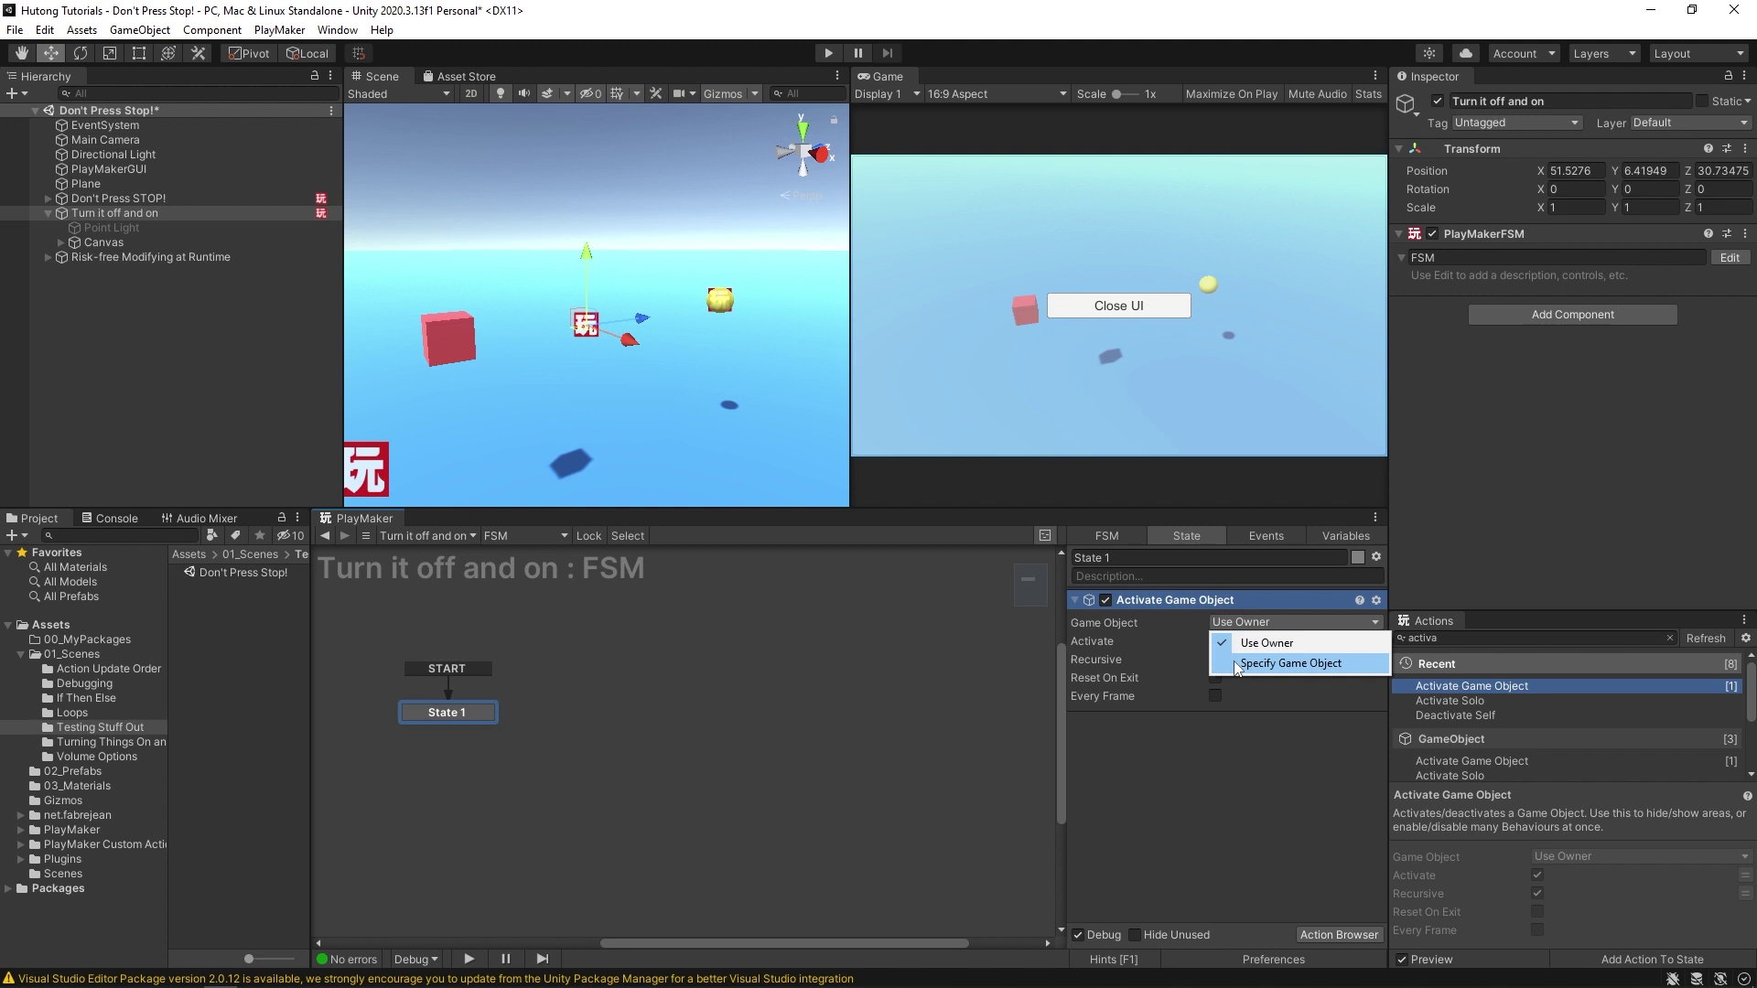
left_click(1235, 665)
left_click_drag(143, 244, 1248, 642)
left_click(1215, 715)
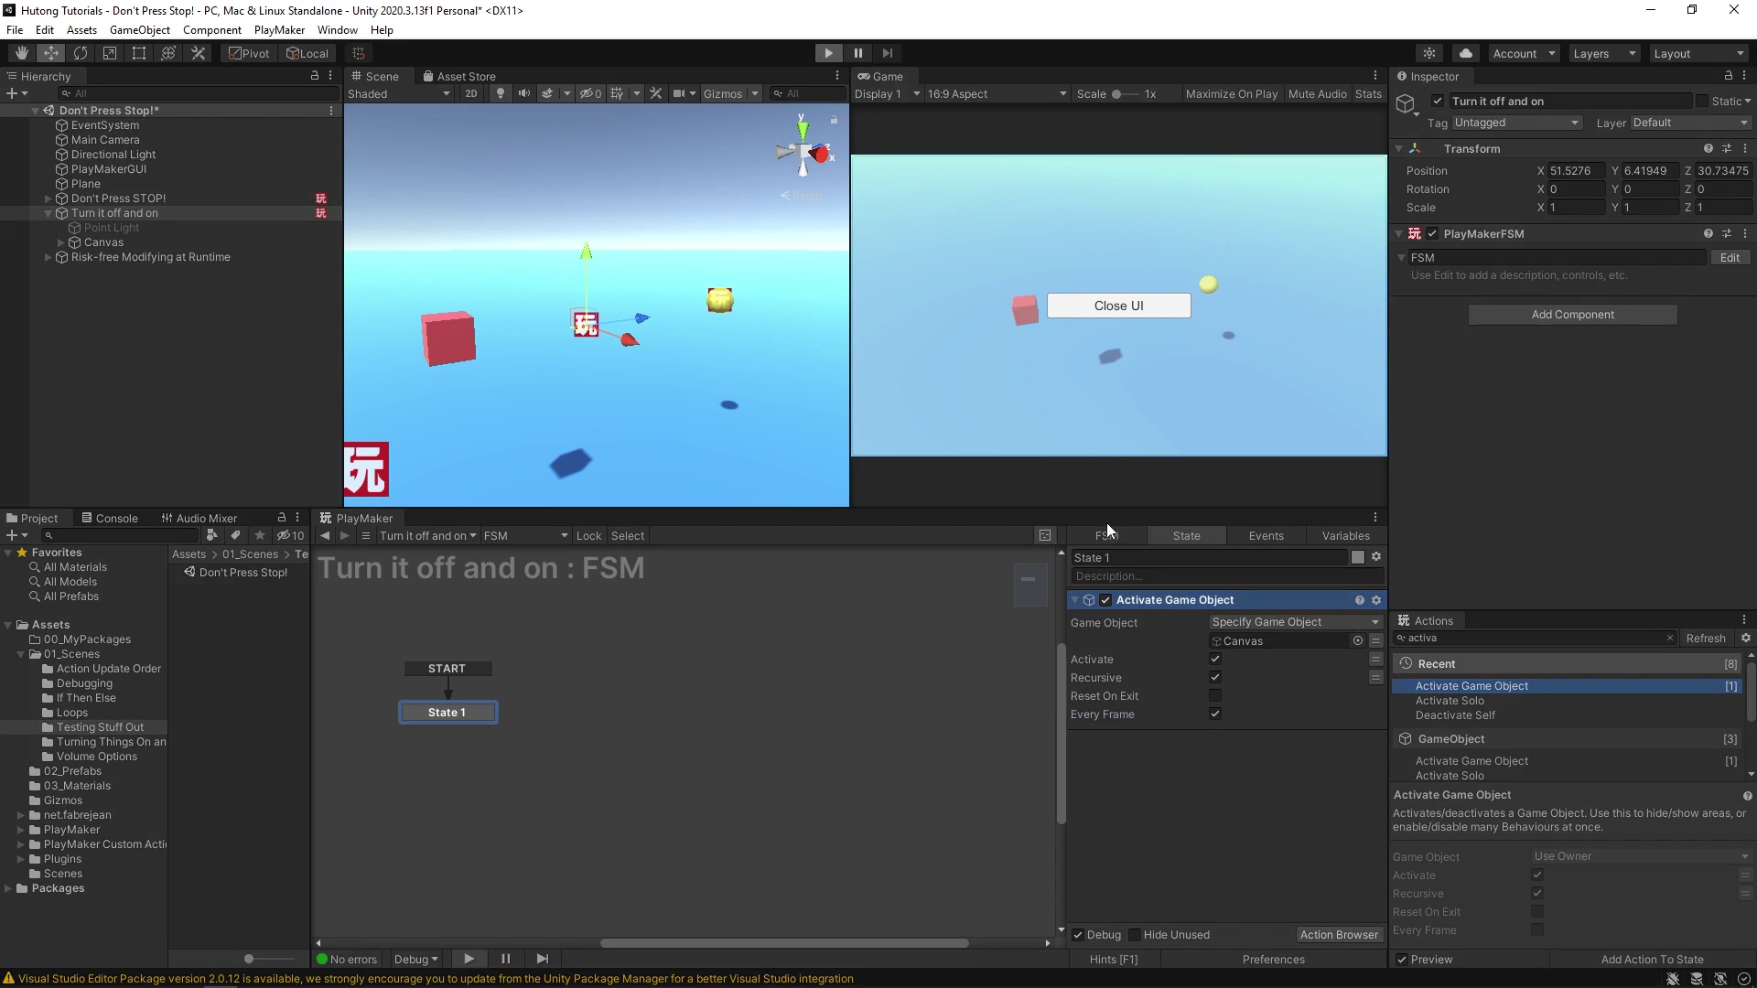
Toggle the action's Activate setting repeatedly to switch the Canvas off and on
left_click(1214, 658)
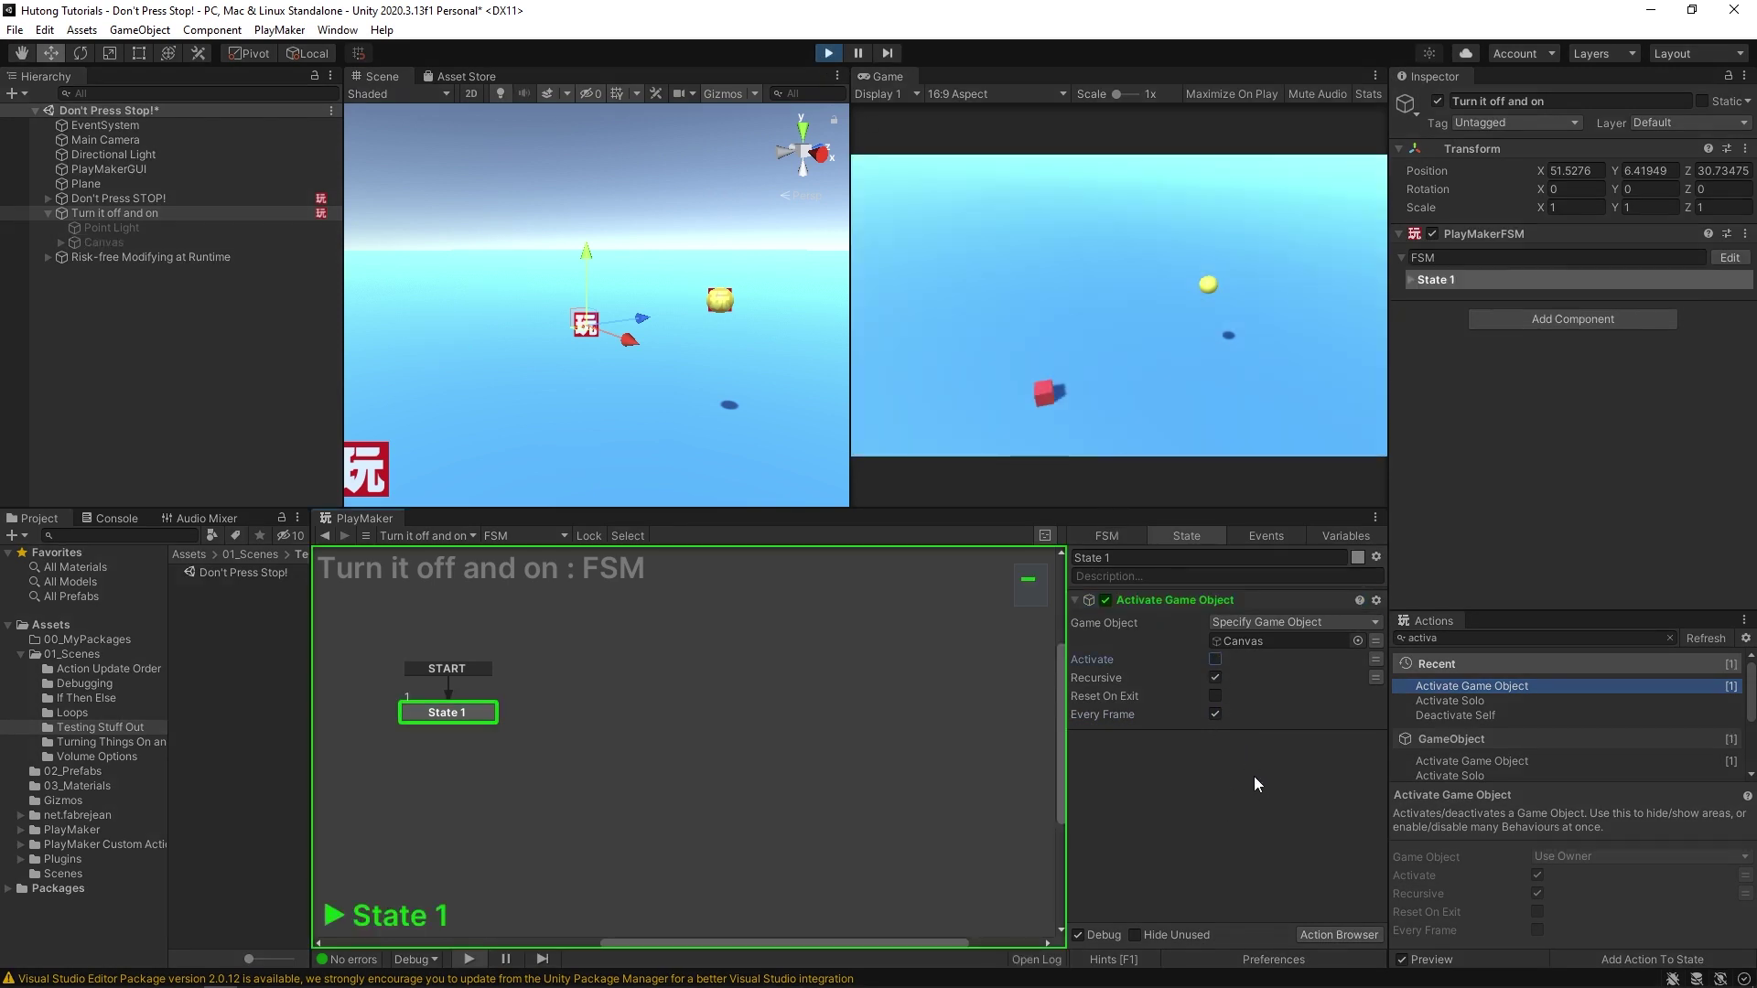
left_click(1214, 659)
left_click(1213, 660)
left_click(1215, 660)
left_click(1215, 659)
left_click(1216, 660)
left_click(1215, 659)
left_click(1215, 659)
left_click(1215, 659)
left_click(1215, 658)
left_click(167, 407)
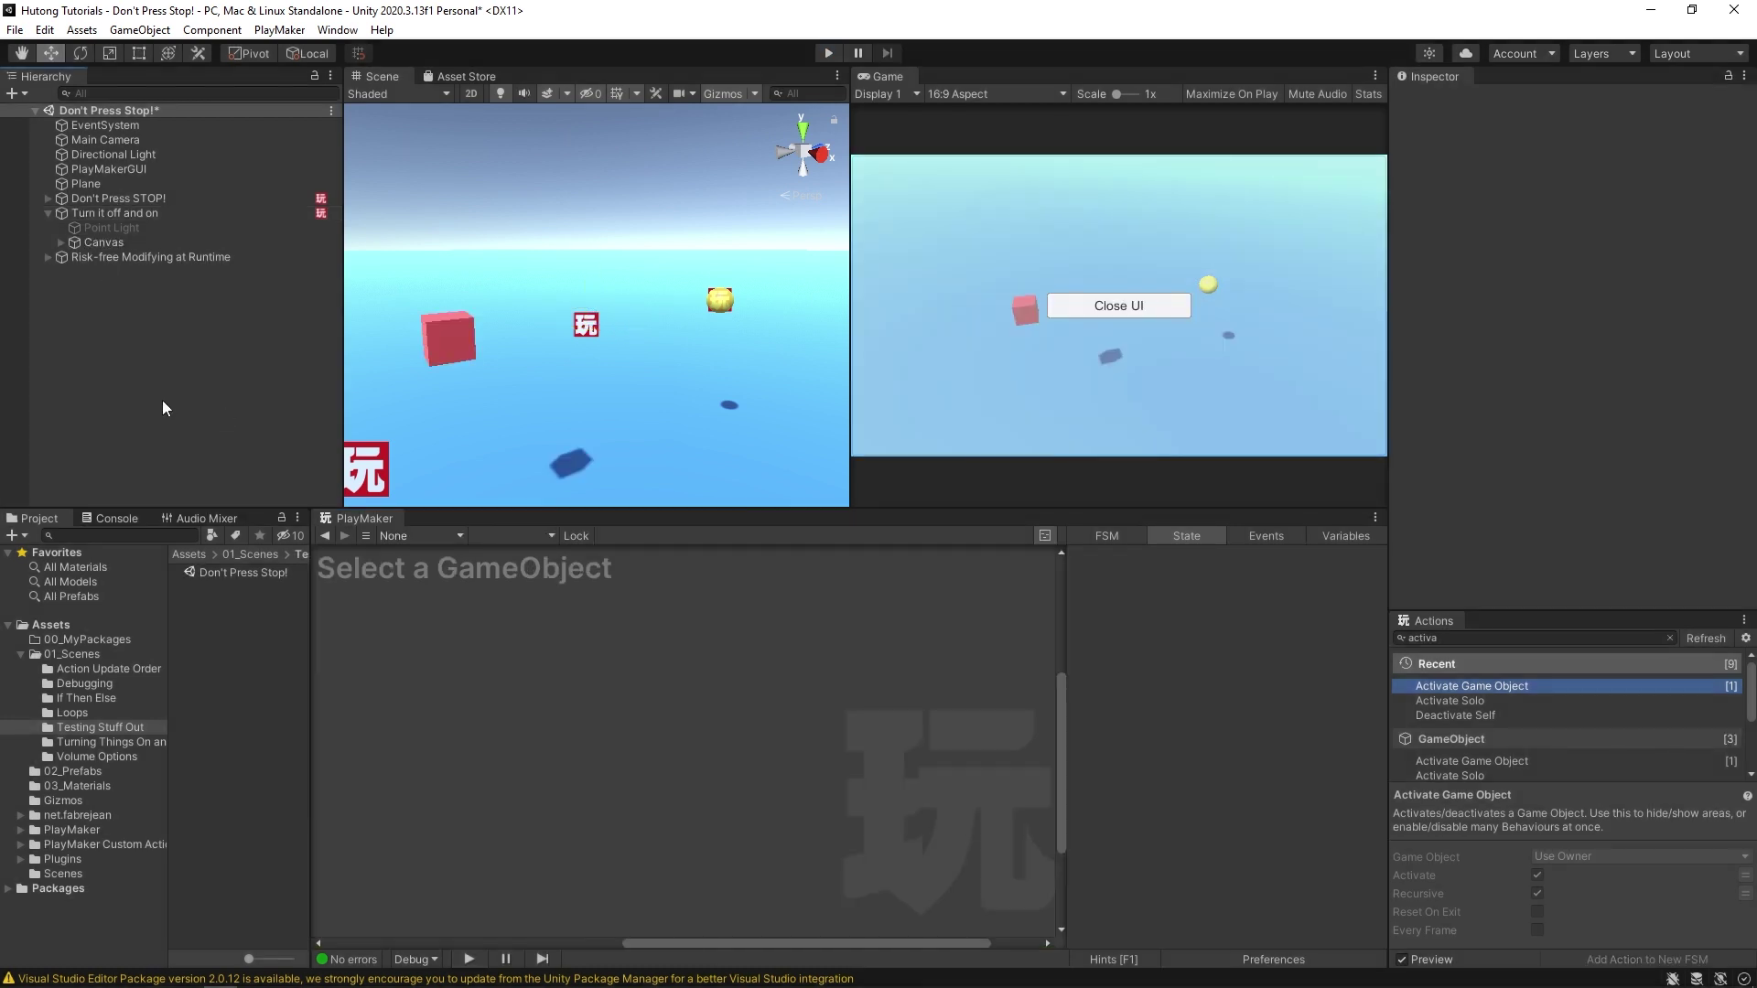
left_click(104, 242)
Turn off Canvas, switch on Point Light, raise it to Y 2.33, then switch it off
left_click(1437, 101)
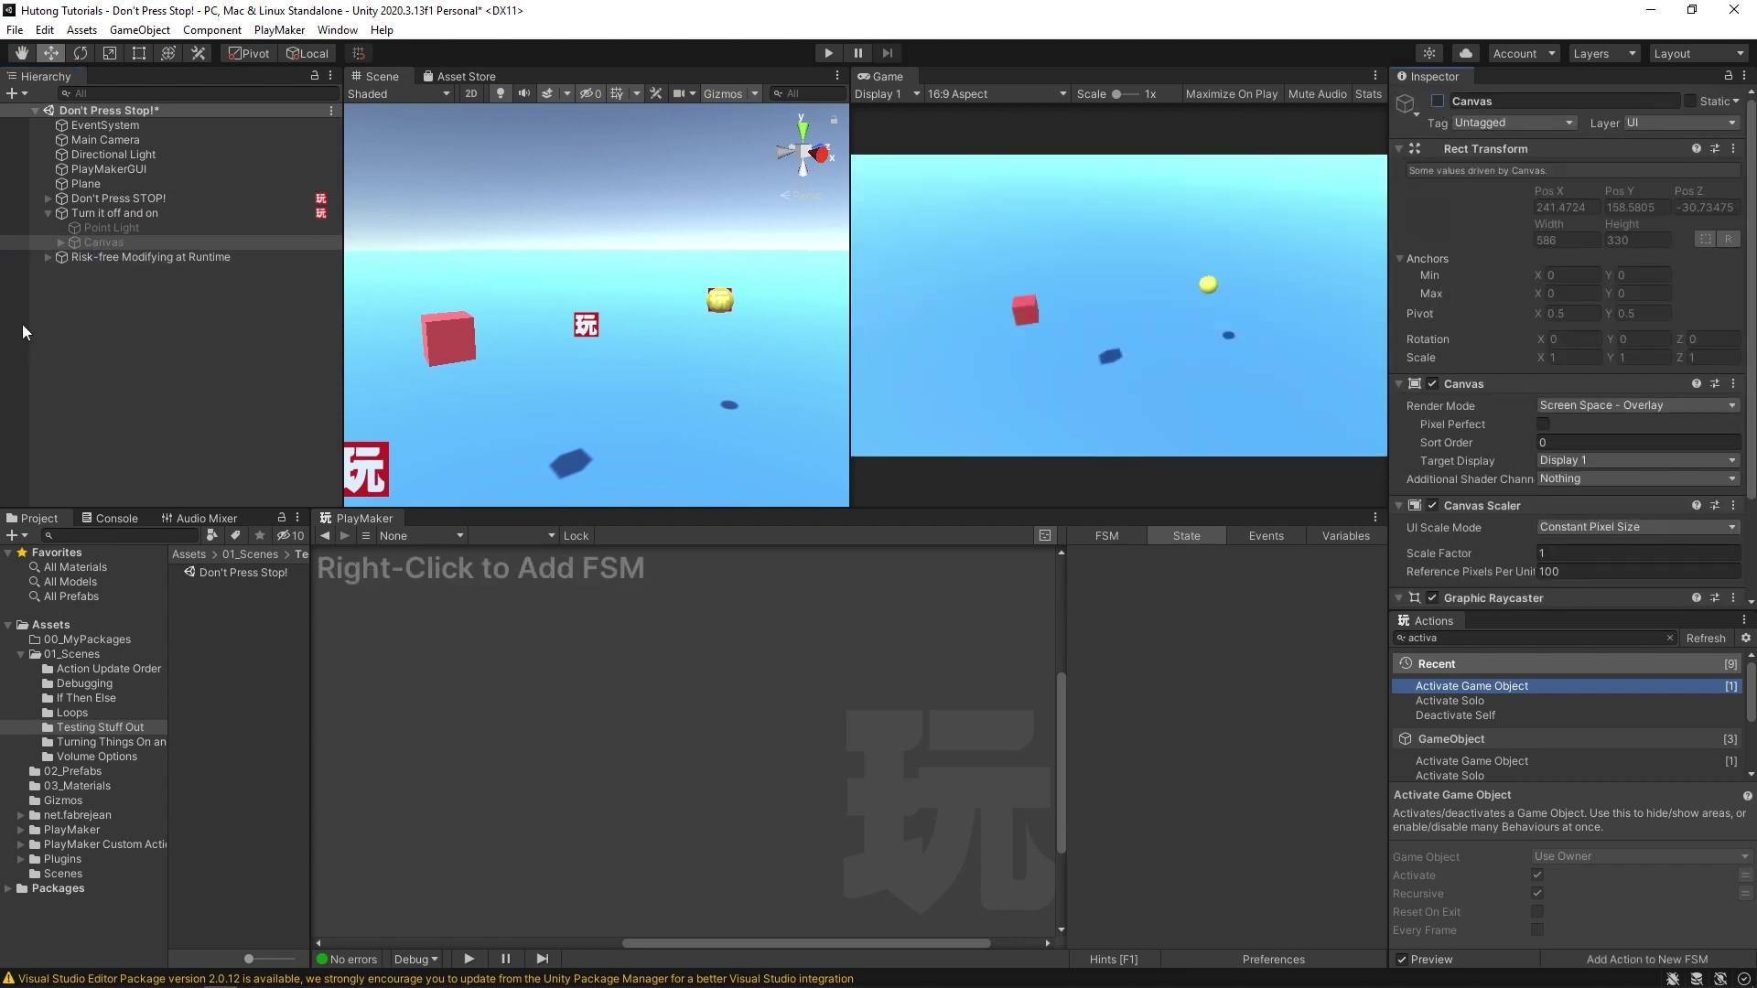
left_click(112, 227)
left_click(1437, 101)
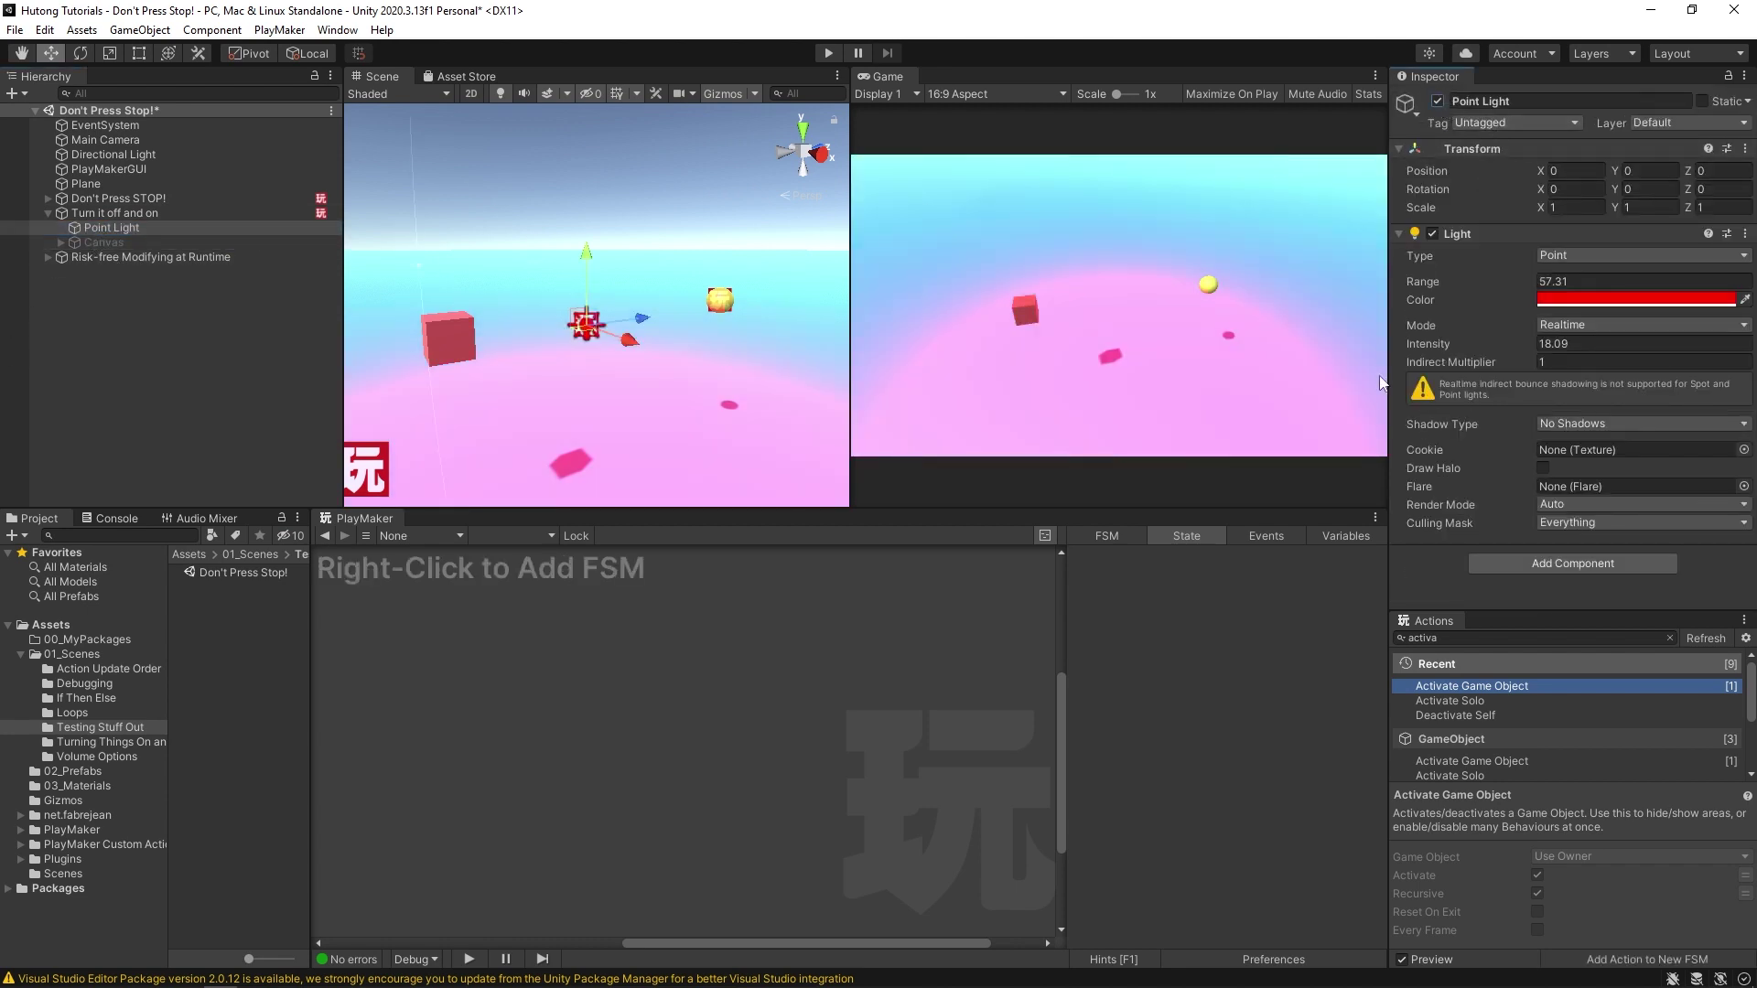
left_click_drag(585, 267, 586, 202)
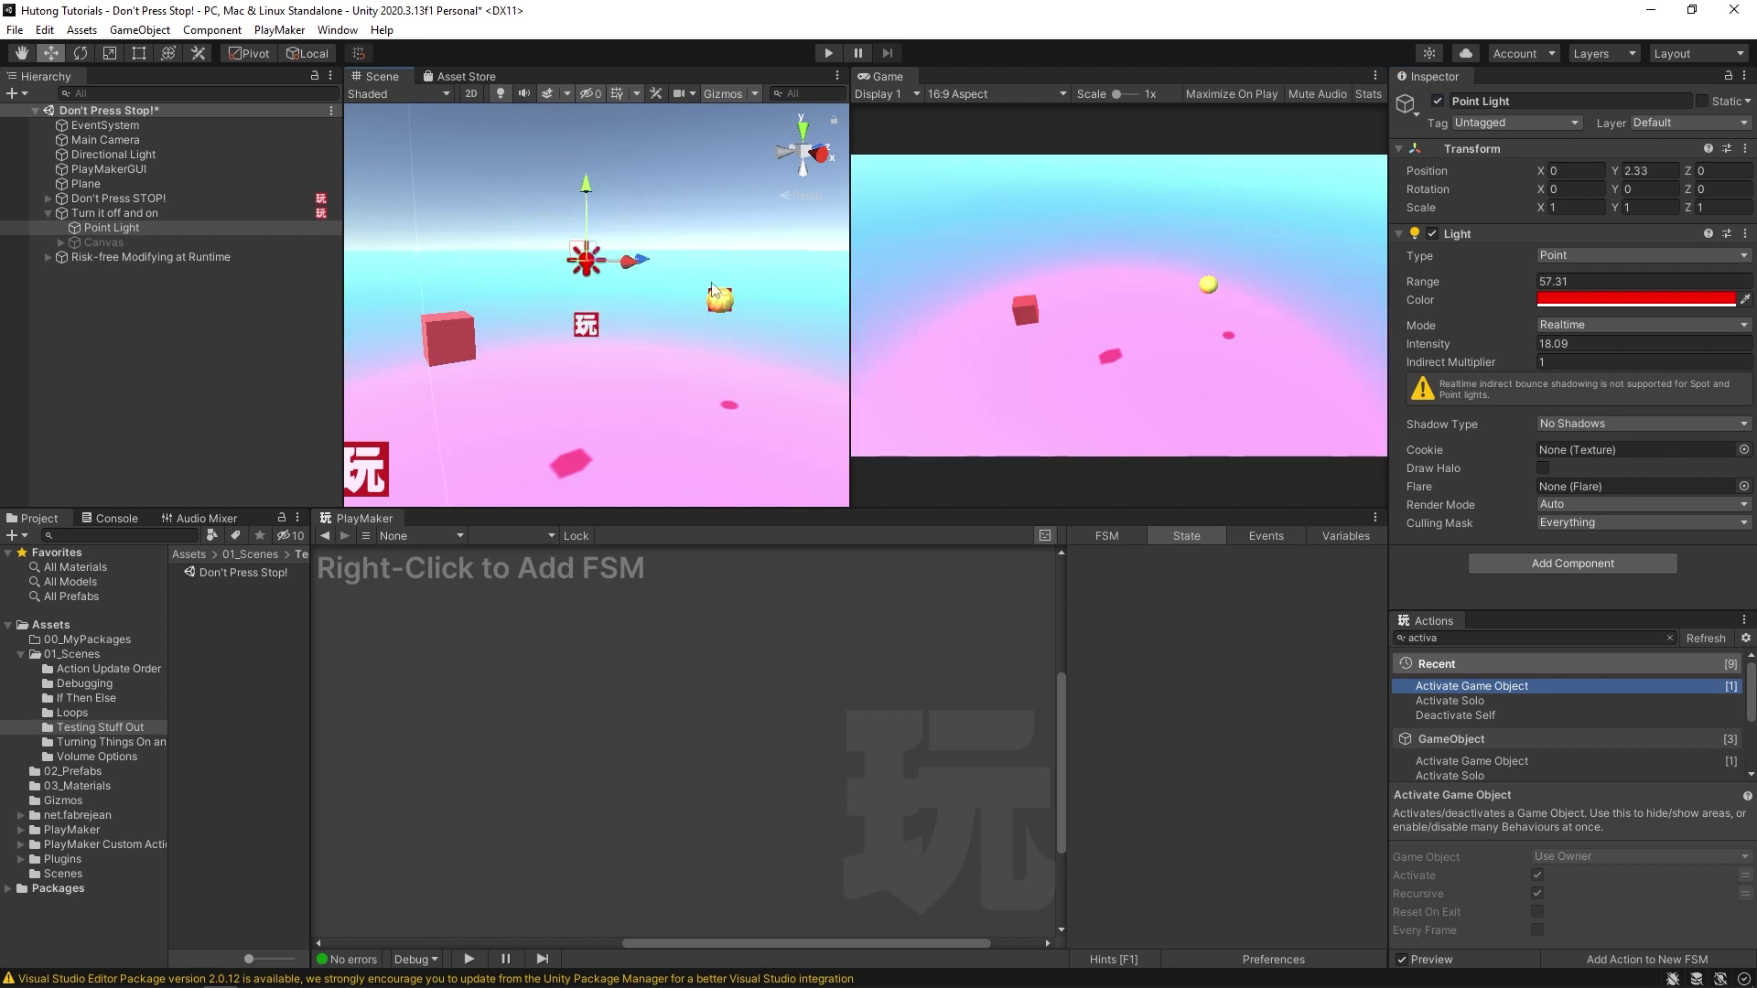
left_click(1437, 101)
Switch Point Light back on and make it the Activate Game Object target
left_click(1438, 100)
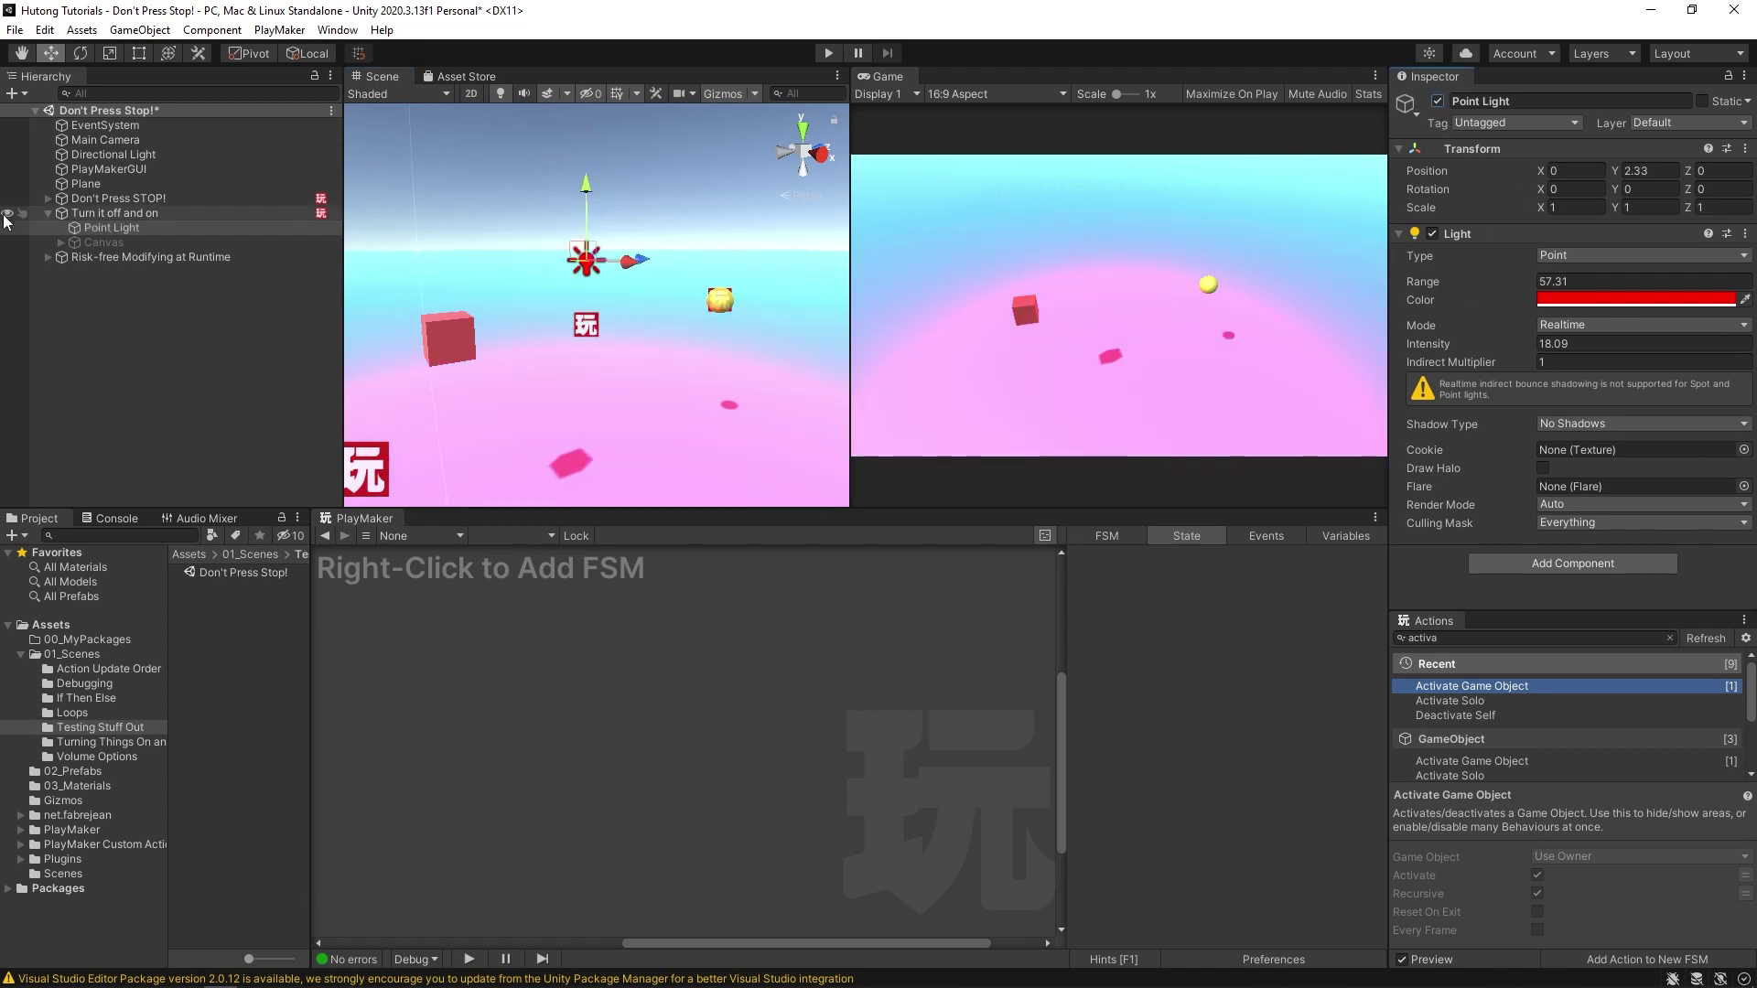
left_click(114, 212)
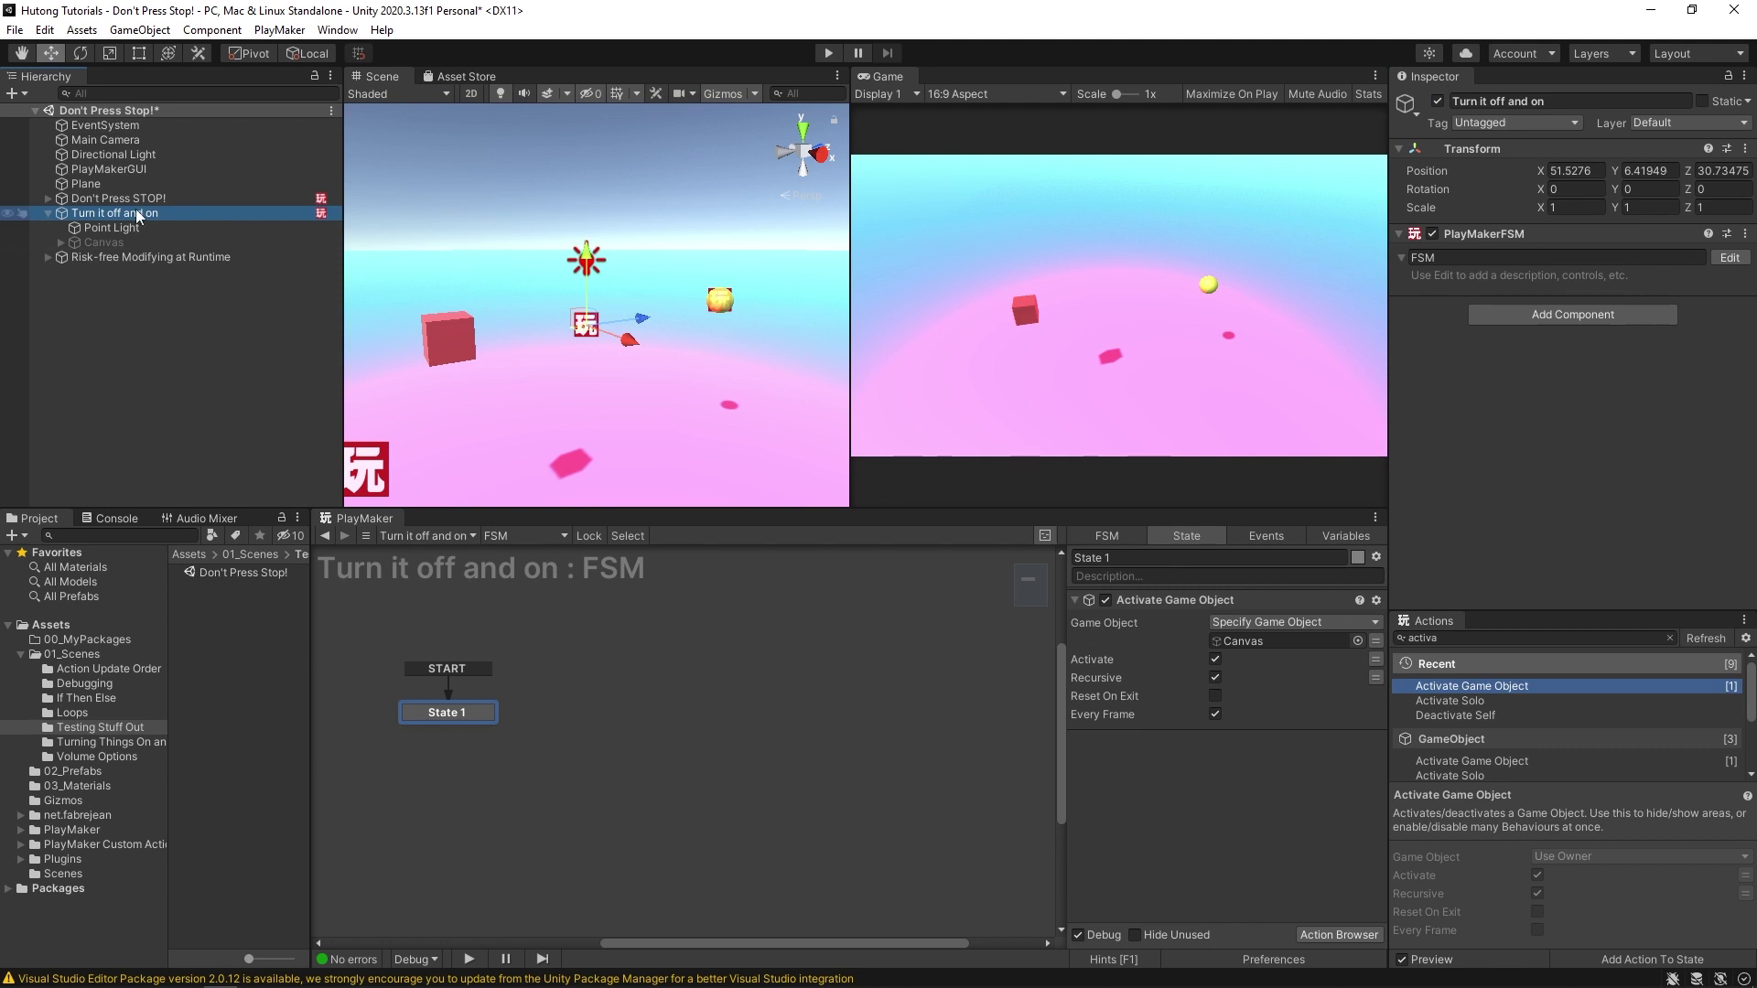
left_click_drag(101, 242, 1278, 643)
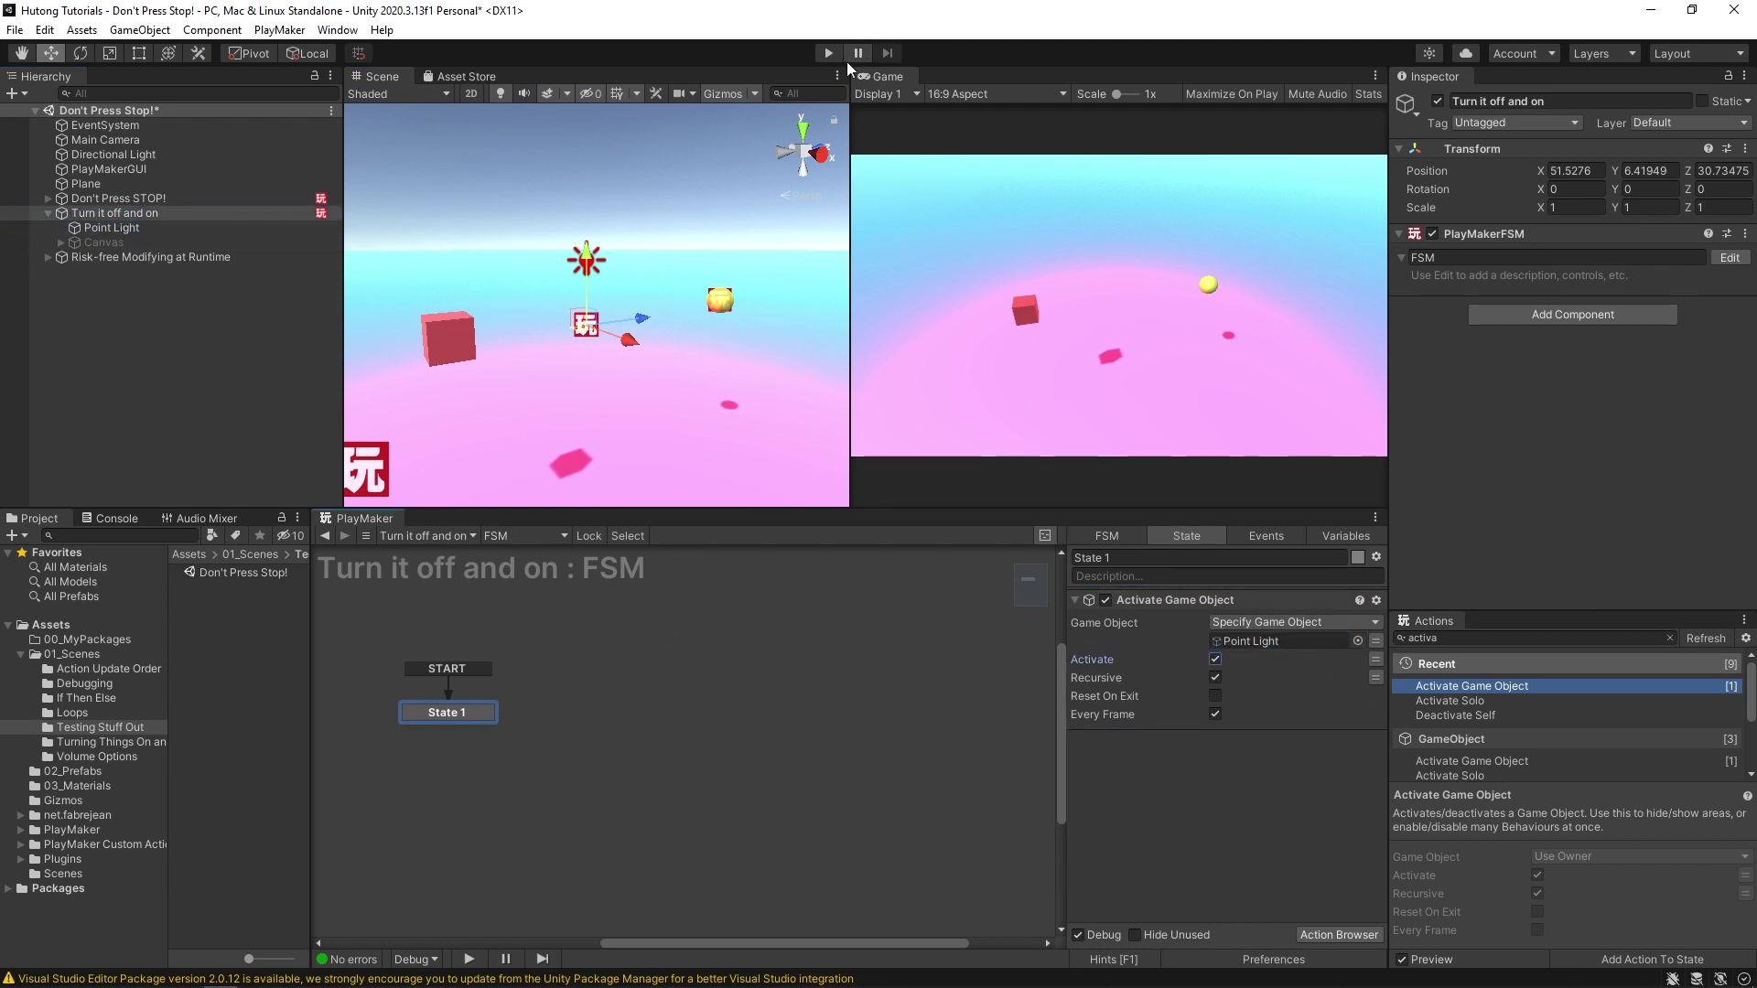
Run the game, toggling Activate to switch the Point Light off and on, then stop
left_click(828, 52)
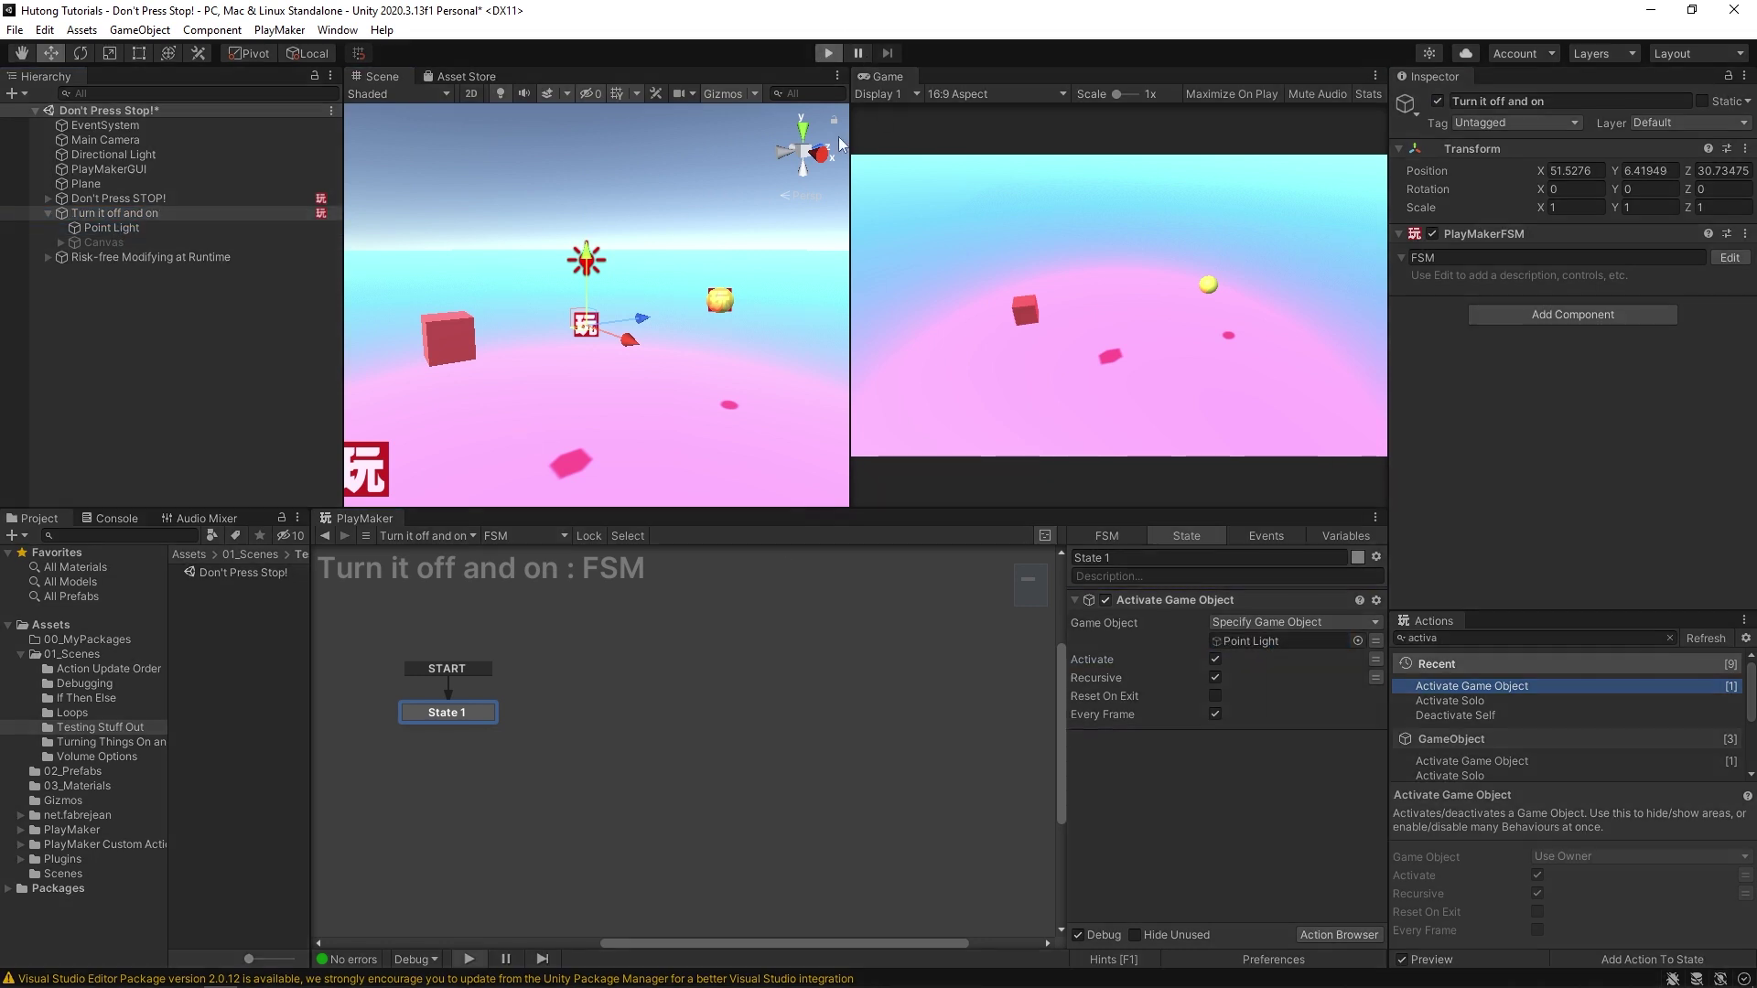
left_click(1215, 659)
left_click(1215, 659)
left_click(1215, 658)
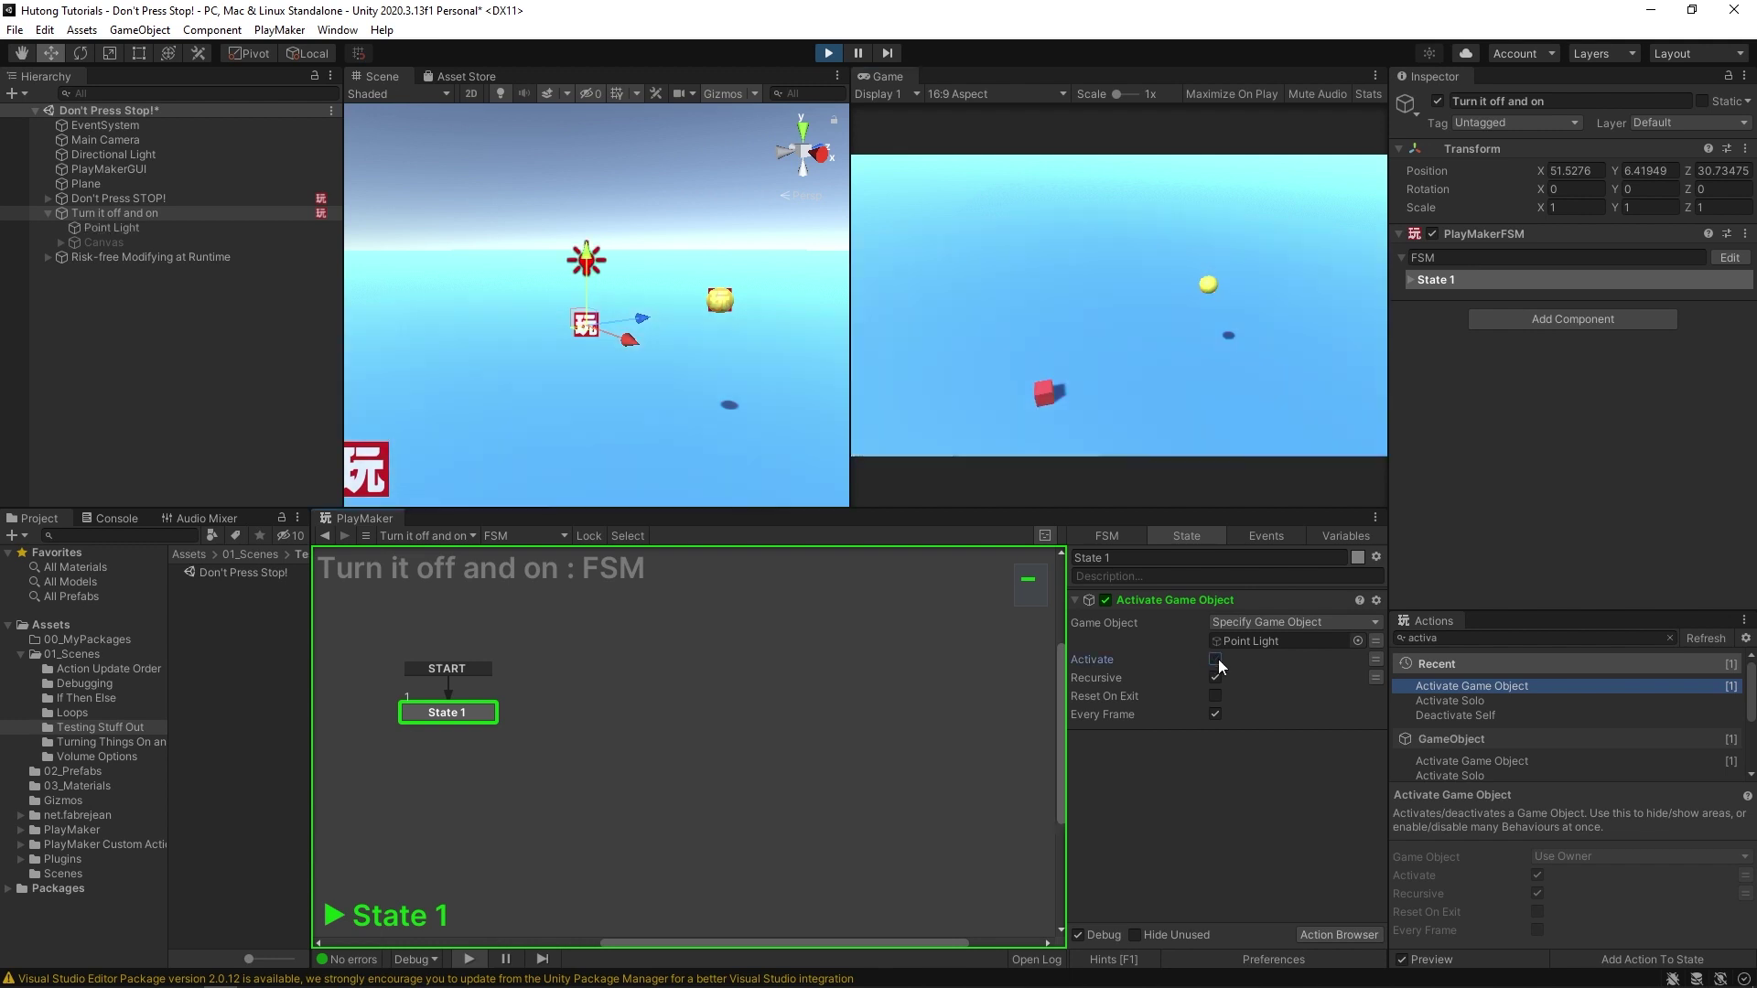
left_click(1215, 659)
left_click(1215, 658)
left_click(1216, 659)
left_click(1217, 658)
key("ctrl+p")
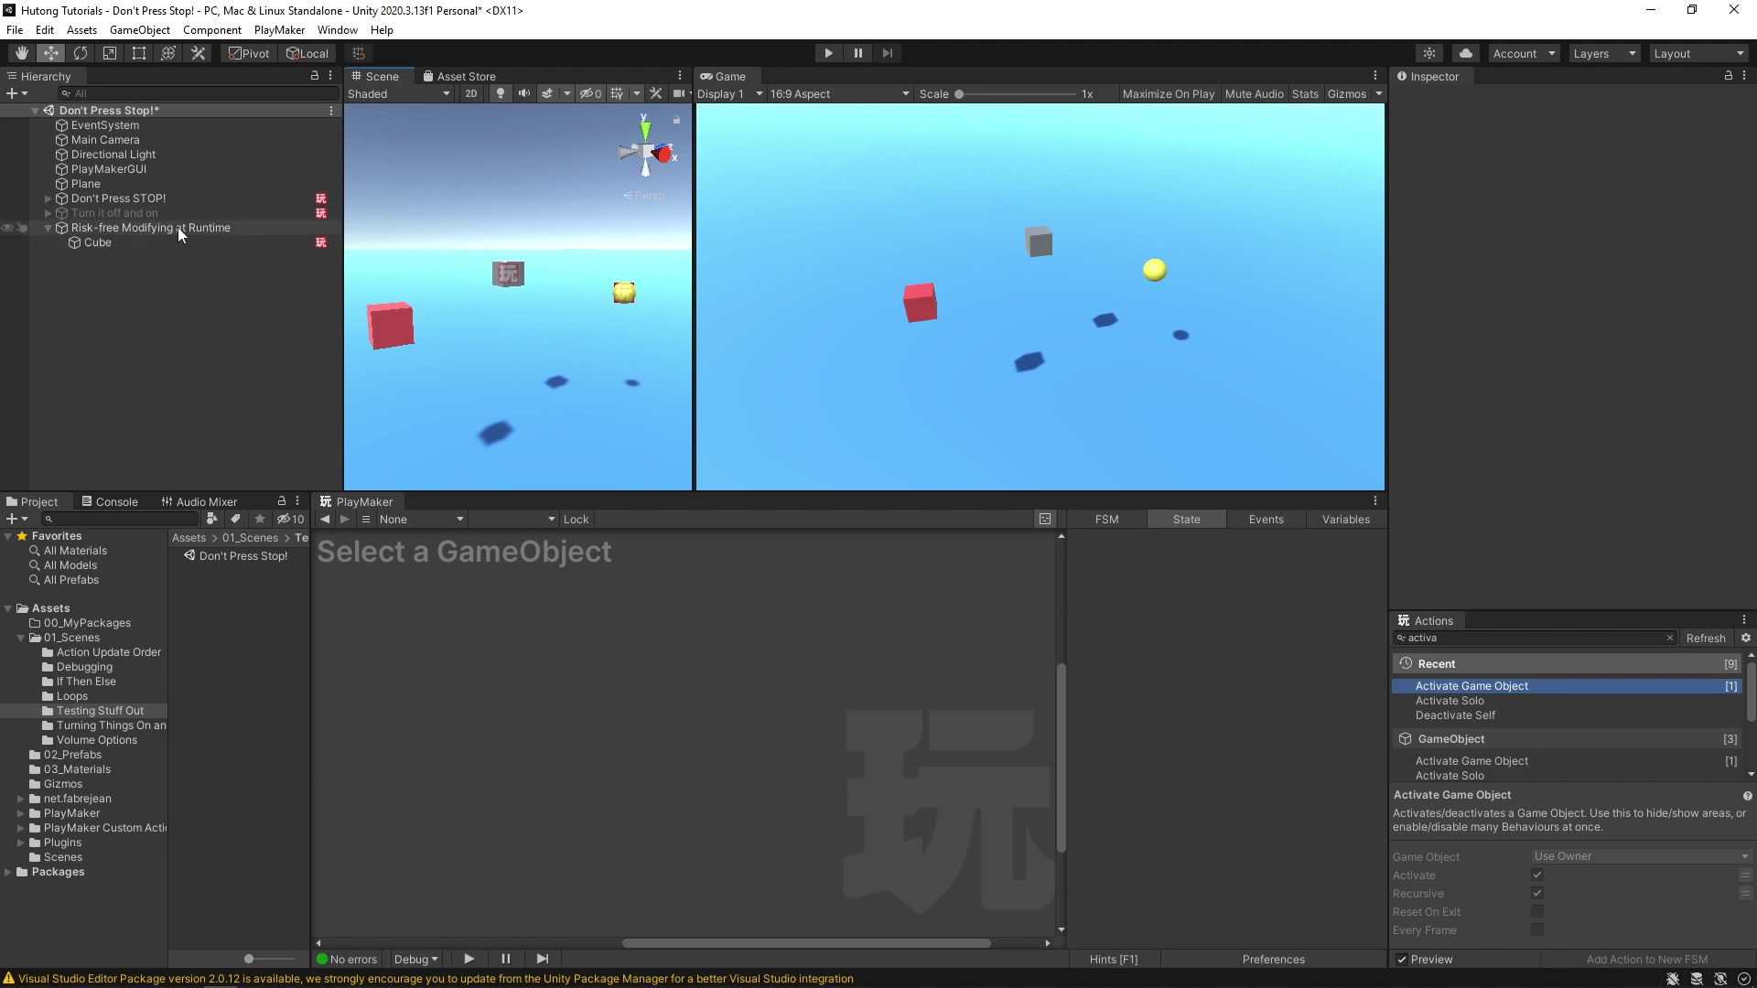
Deactivate 'Don't Press STOP!', then select Cube and scroll through its State 1 actions
left_click(185, 199)
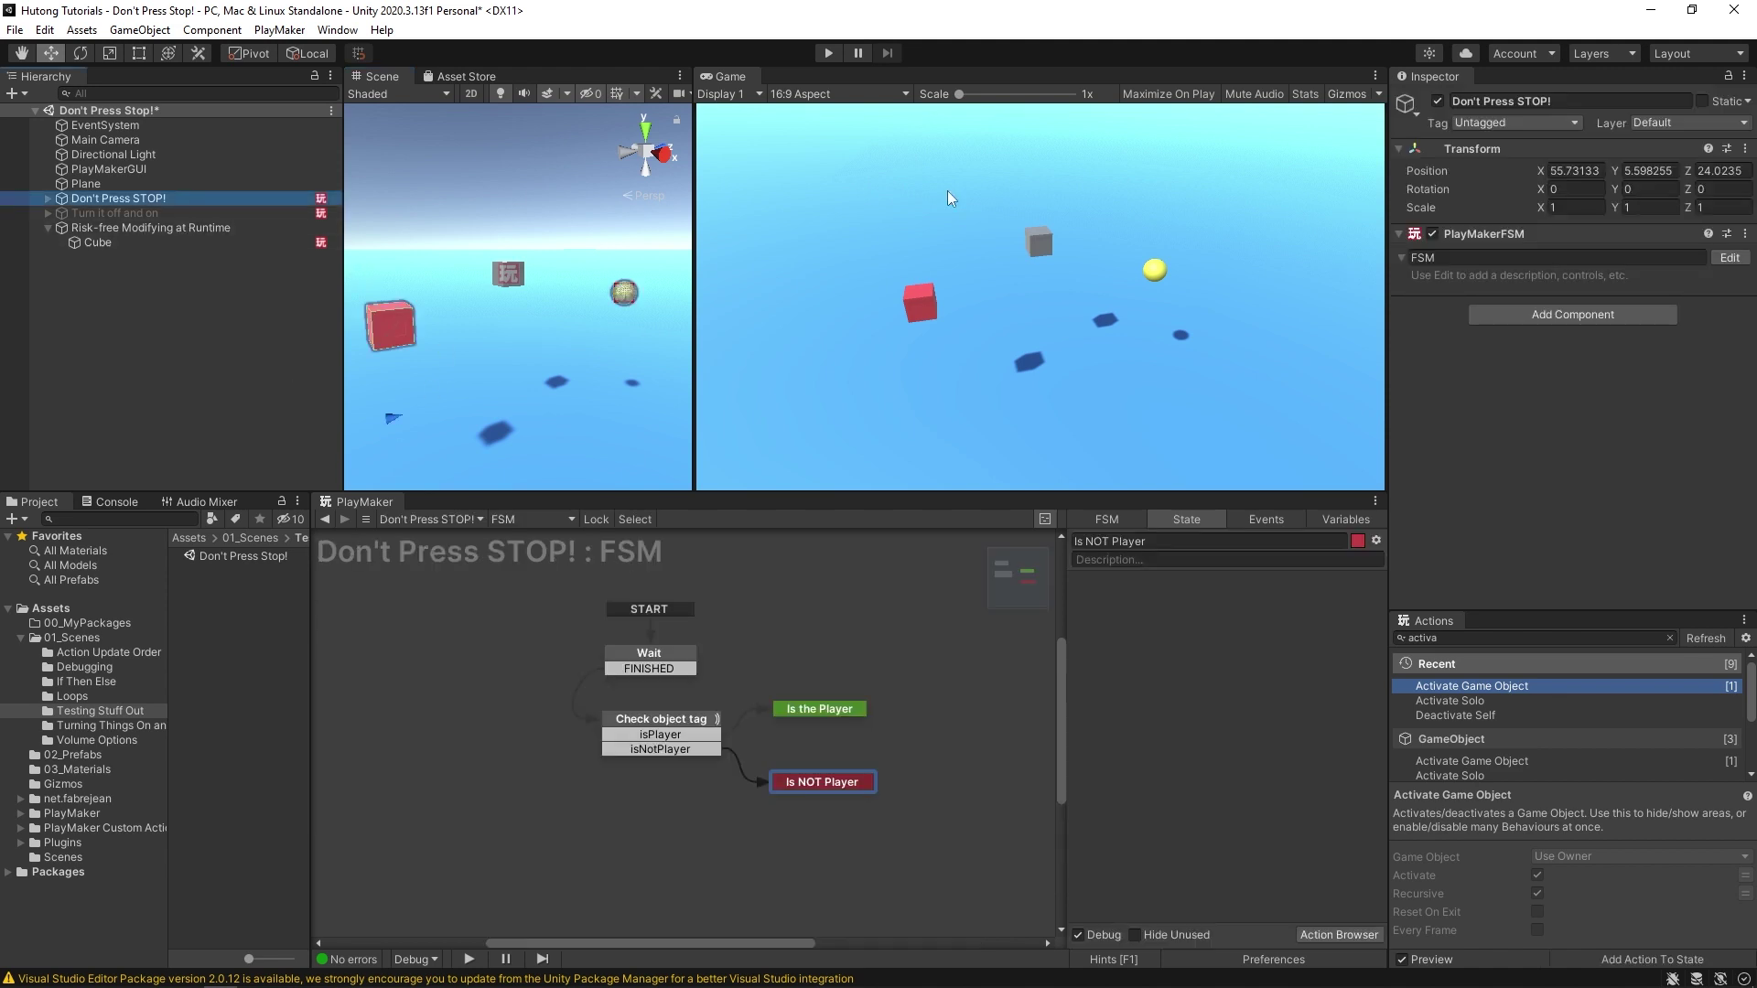
left_click(1436, 101)
left_click(138, 325)
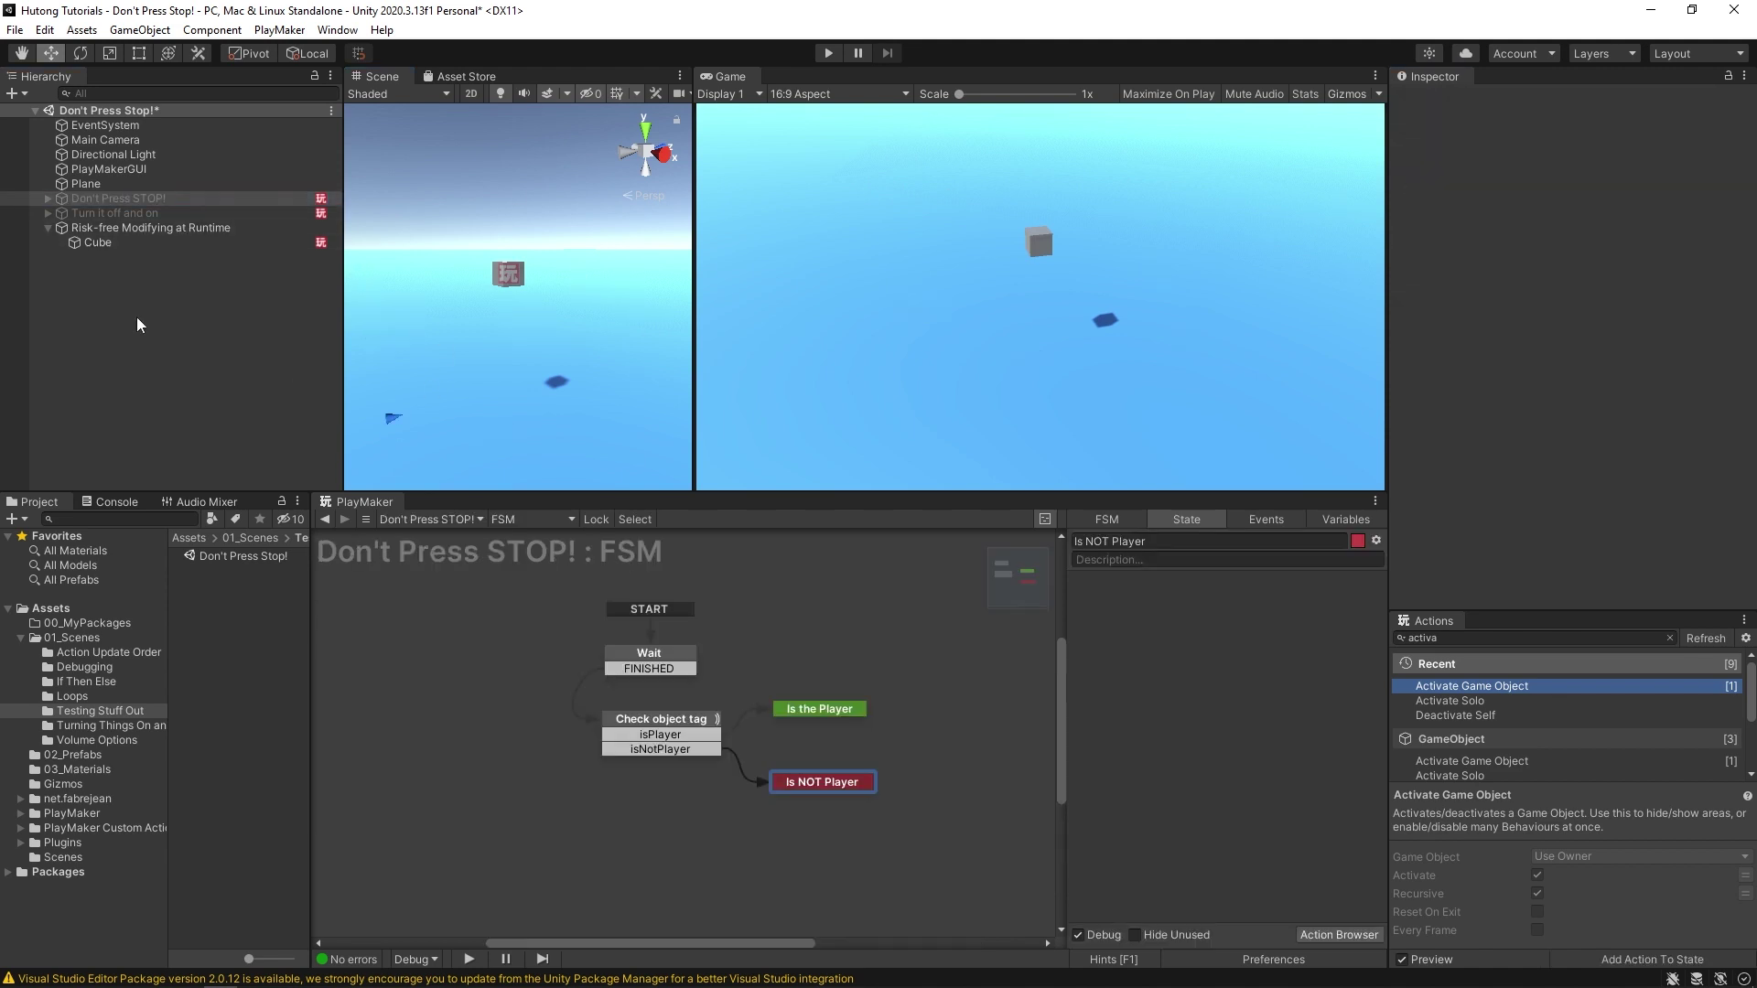
left_click(98, 243)
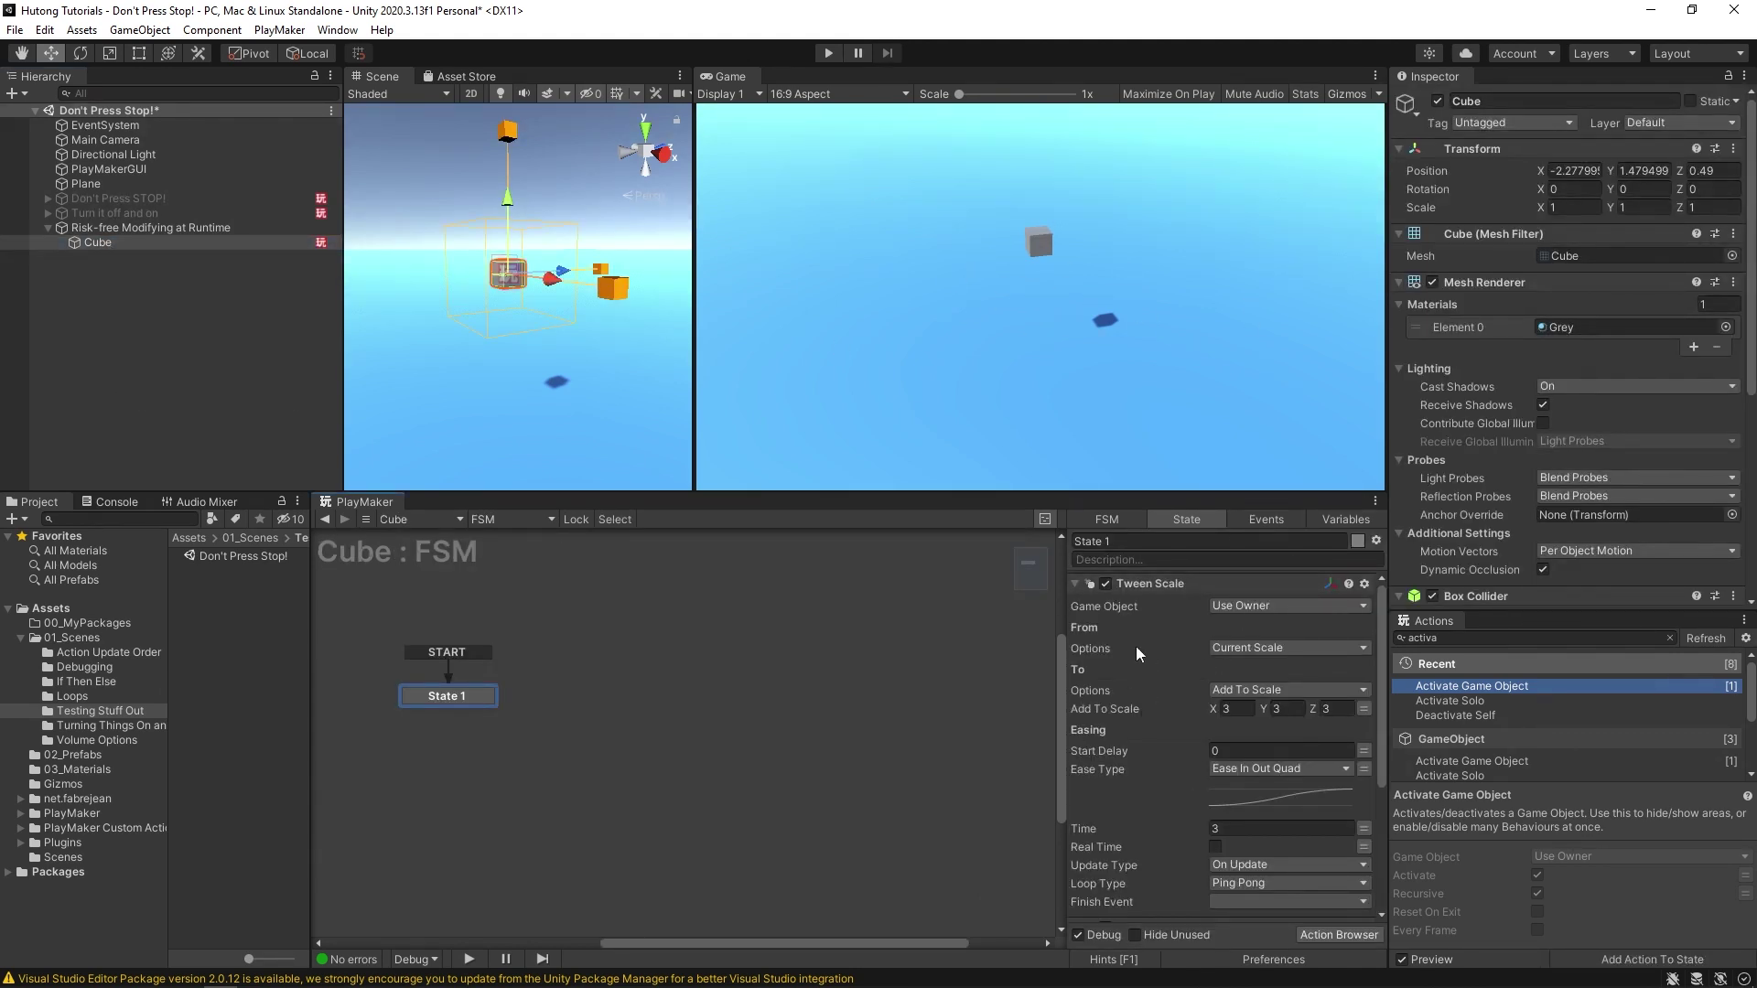
scroll(1146, 754, "down", 5)
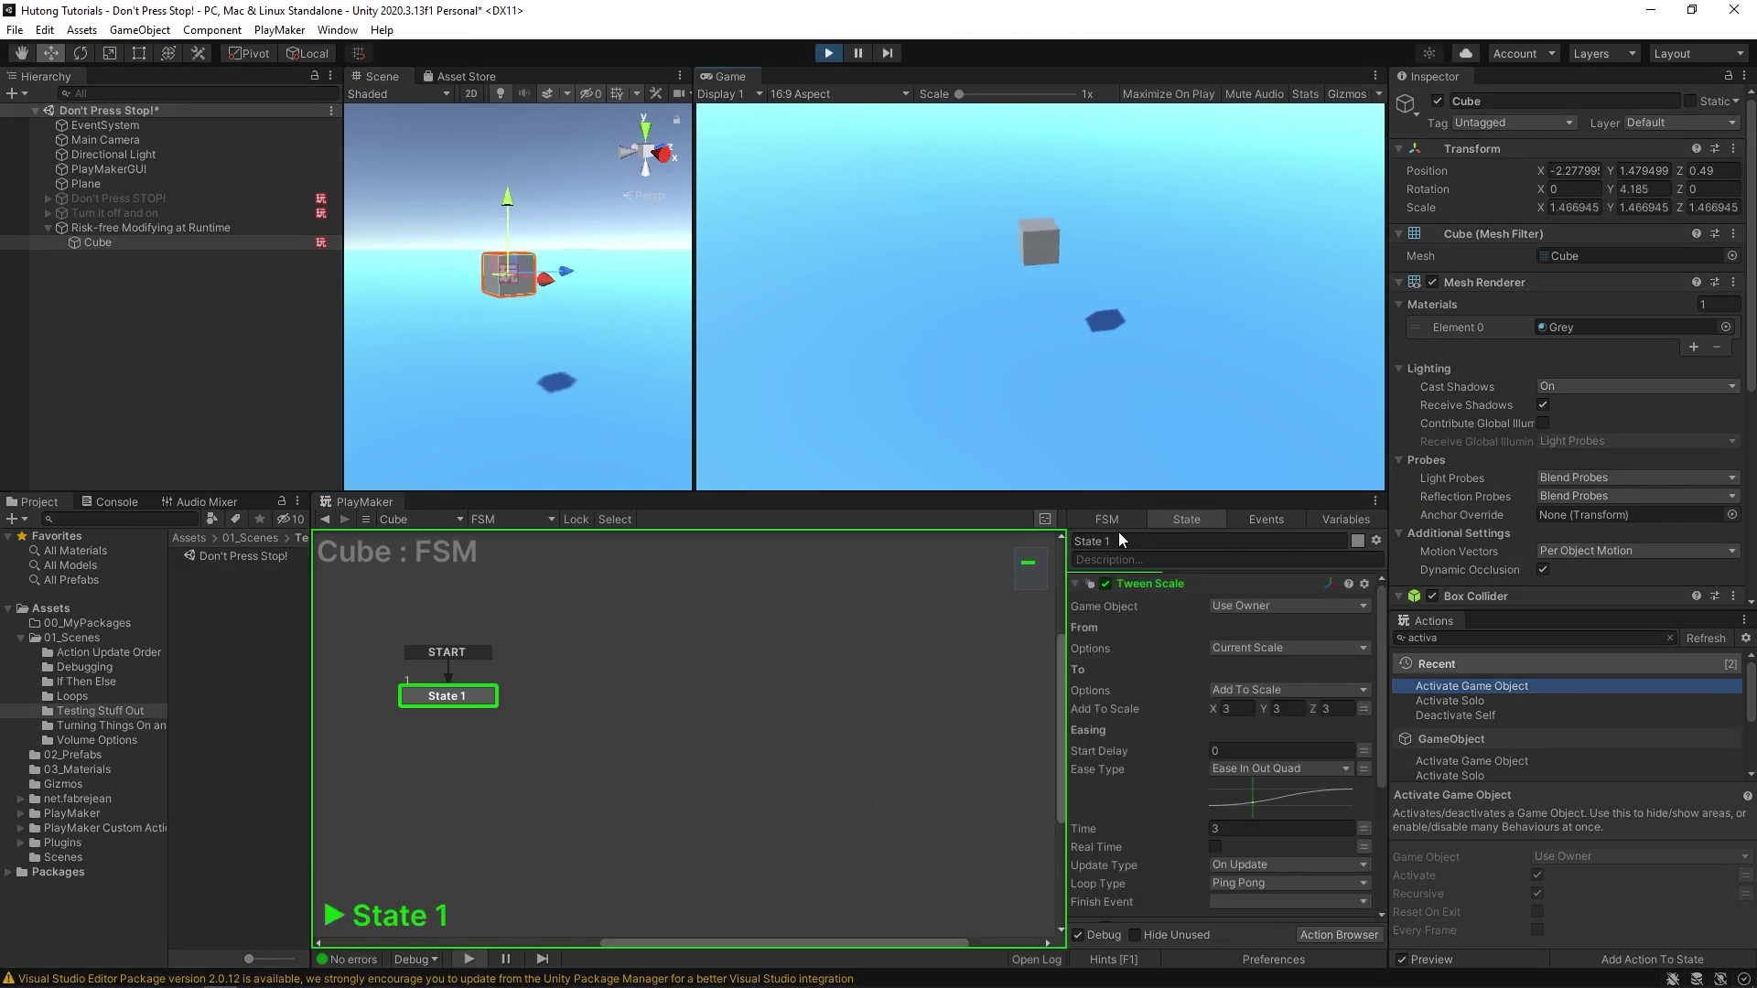
In Play mode, change the cube's Tween Scale Time from 3 to 10, then to 0.5
left_click(828, 54)
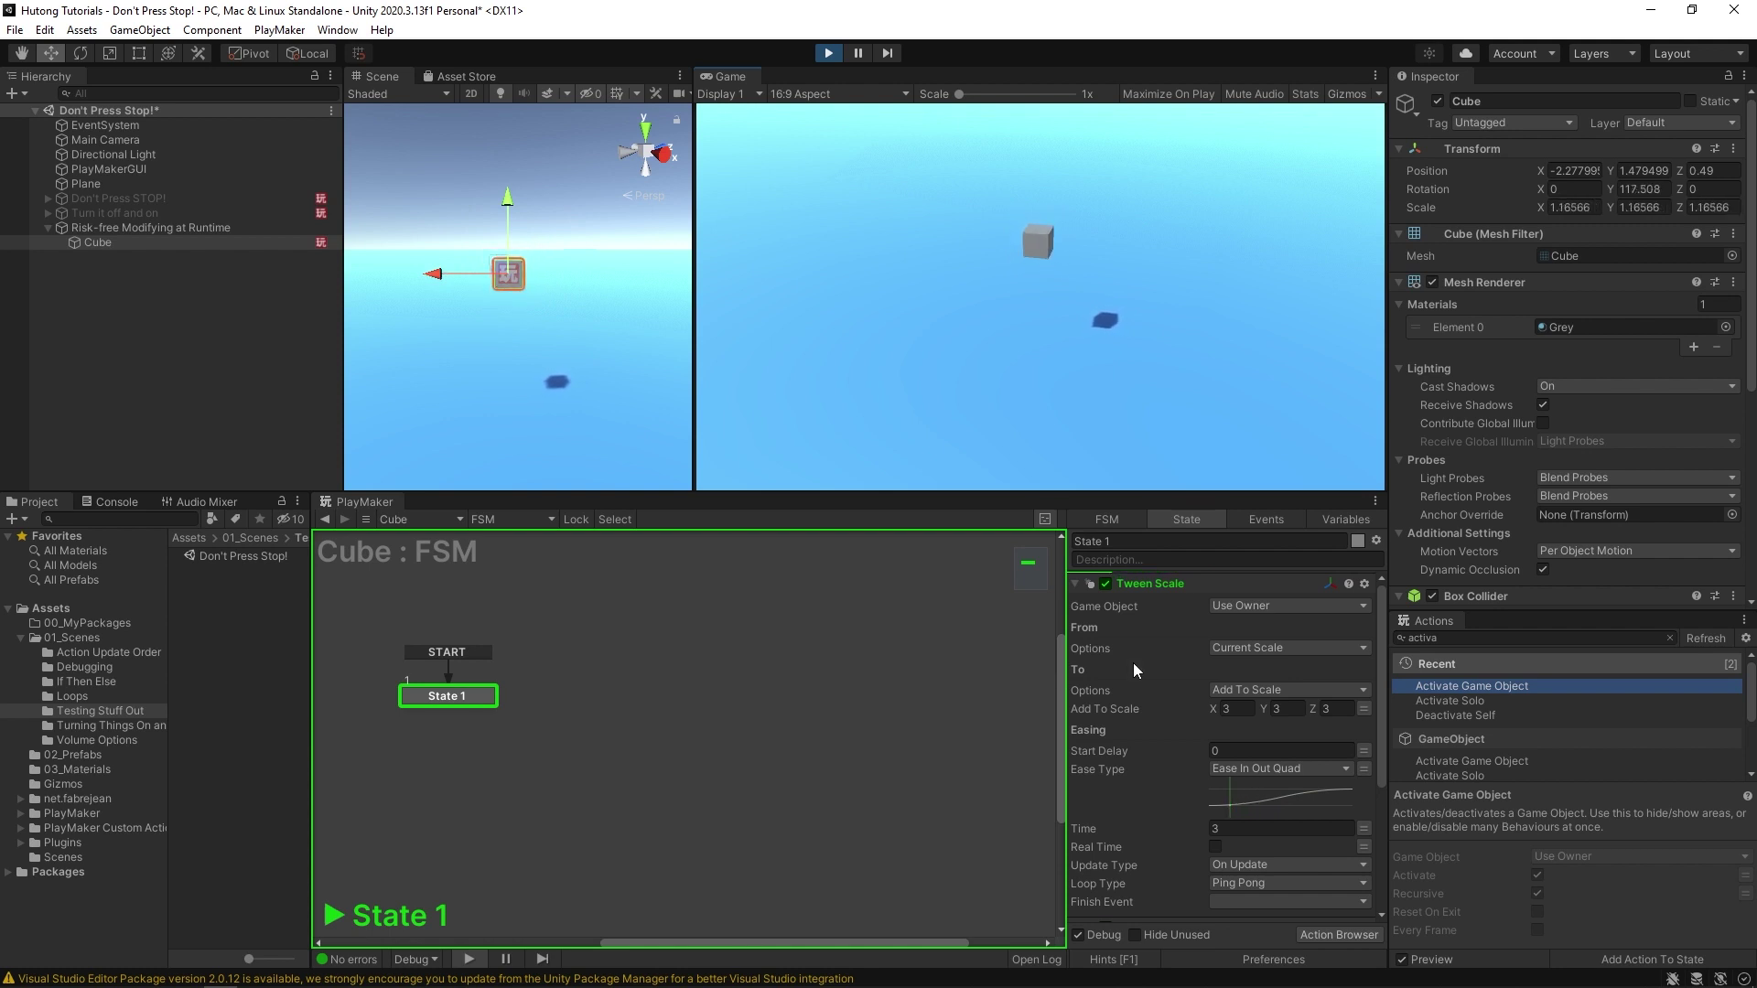
left_click(1102, 831)
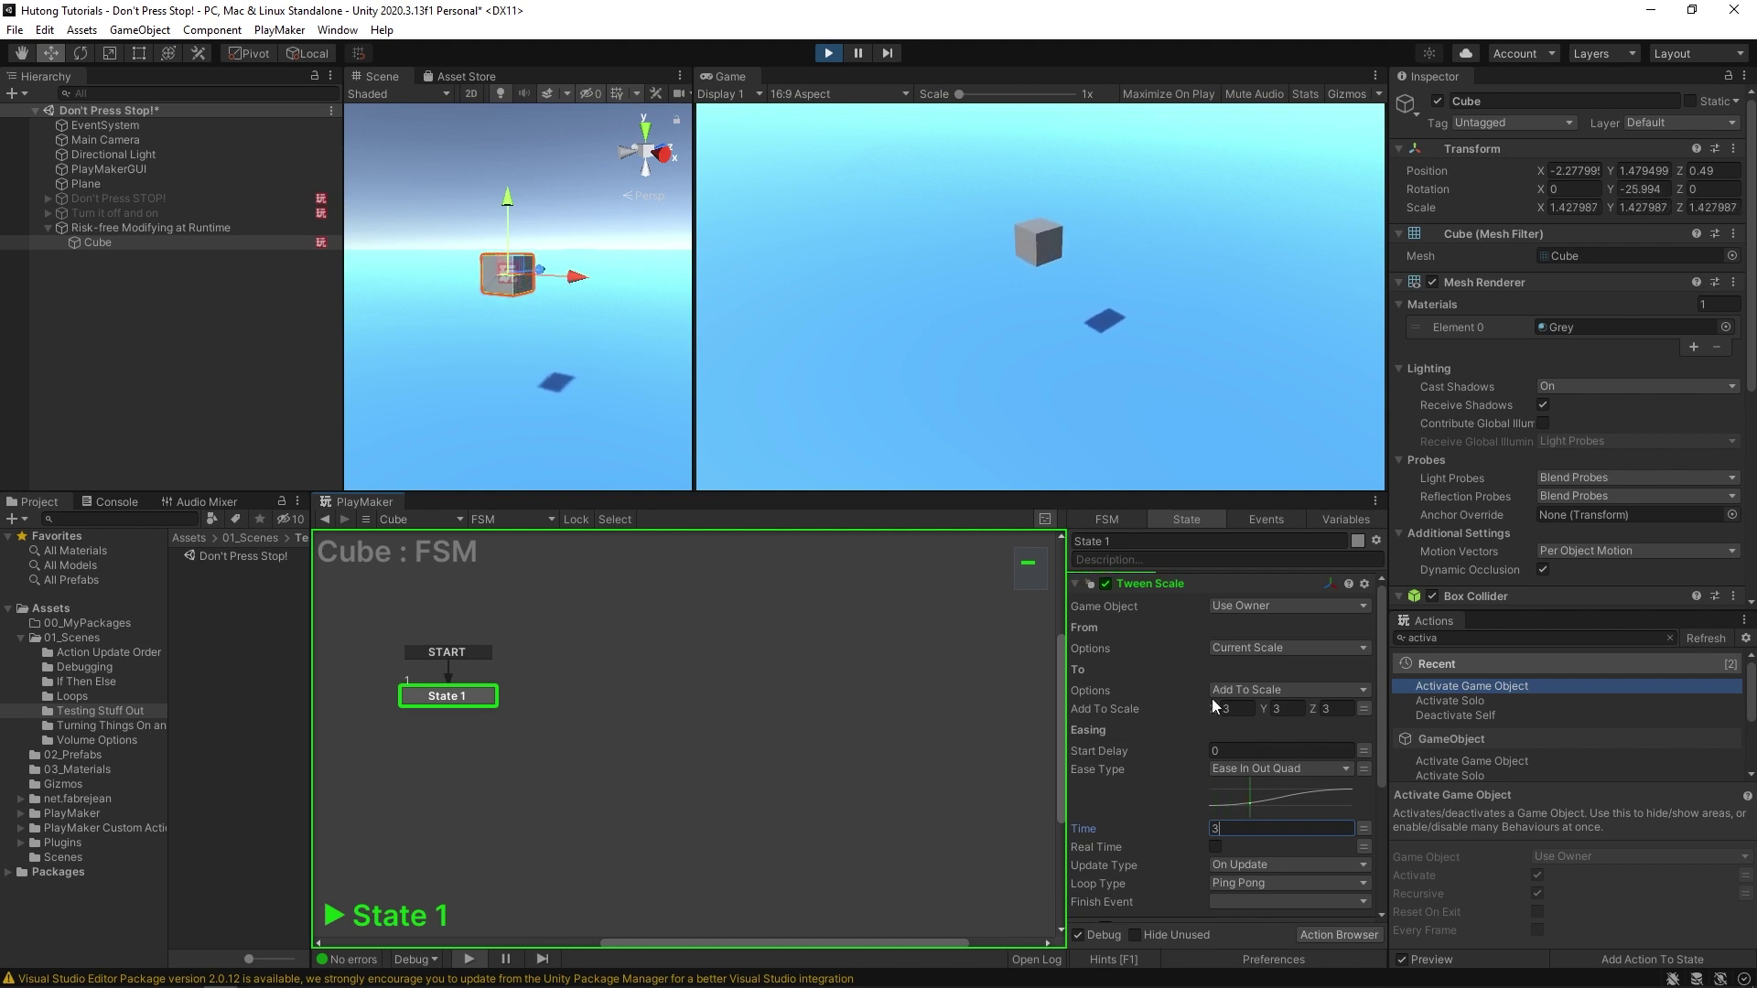
key("Return")
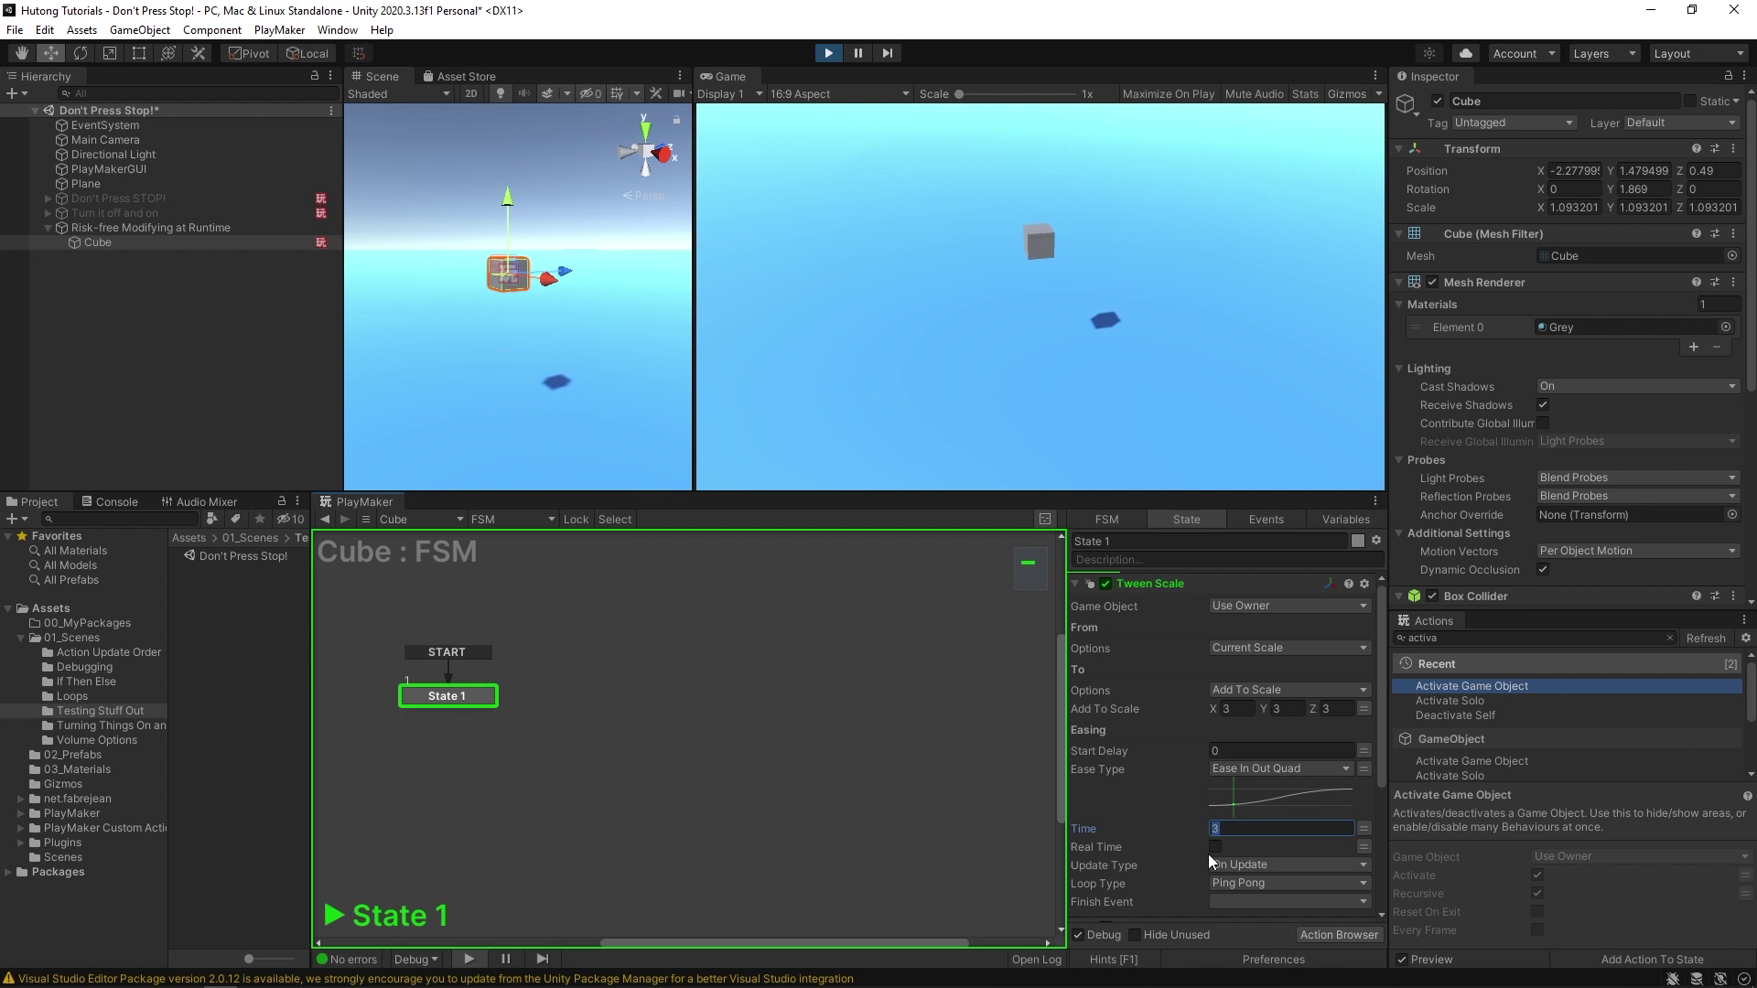
type("10")
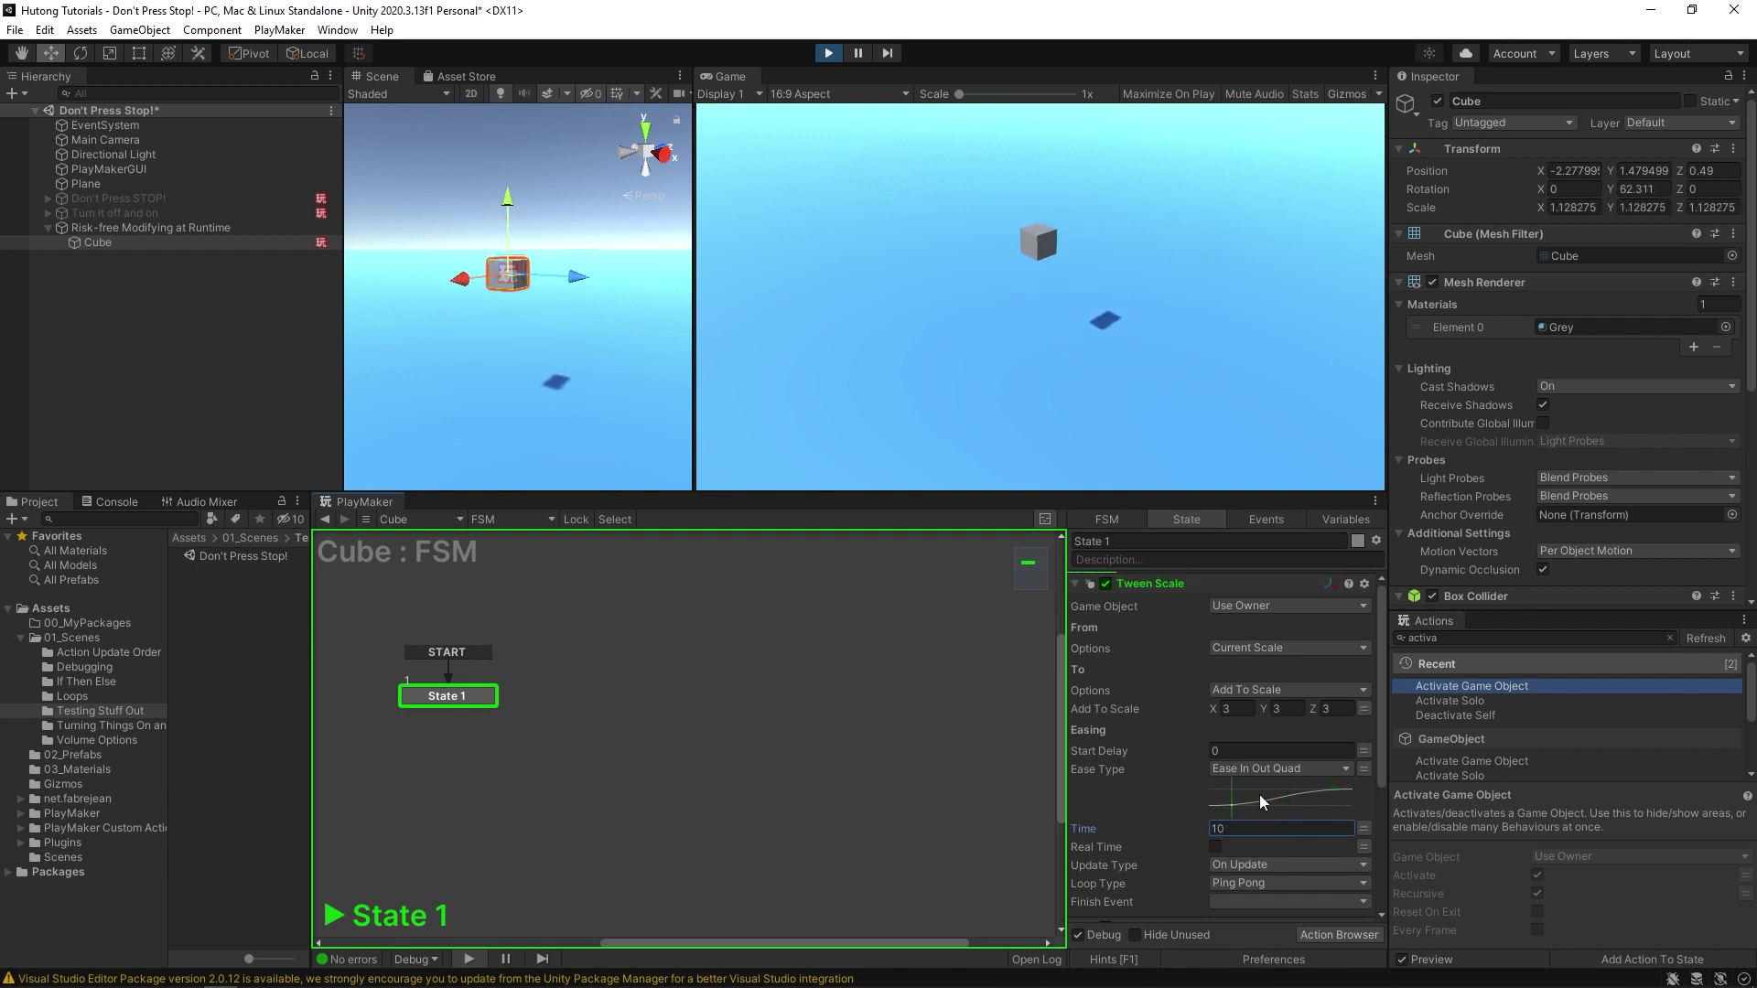
key("BackSpace")
key("BackSpace")
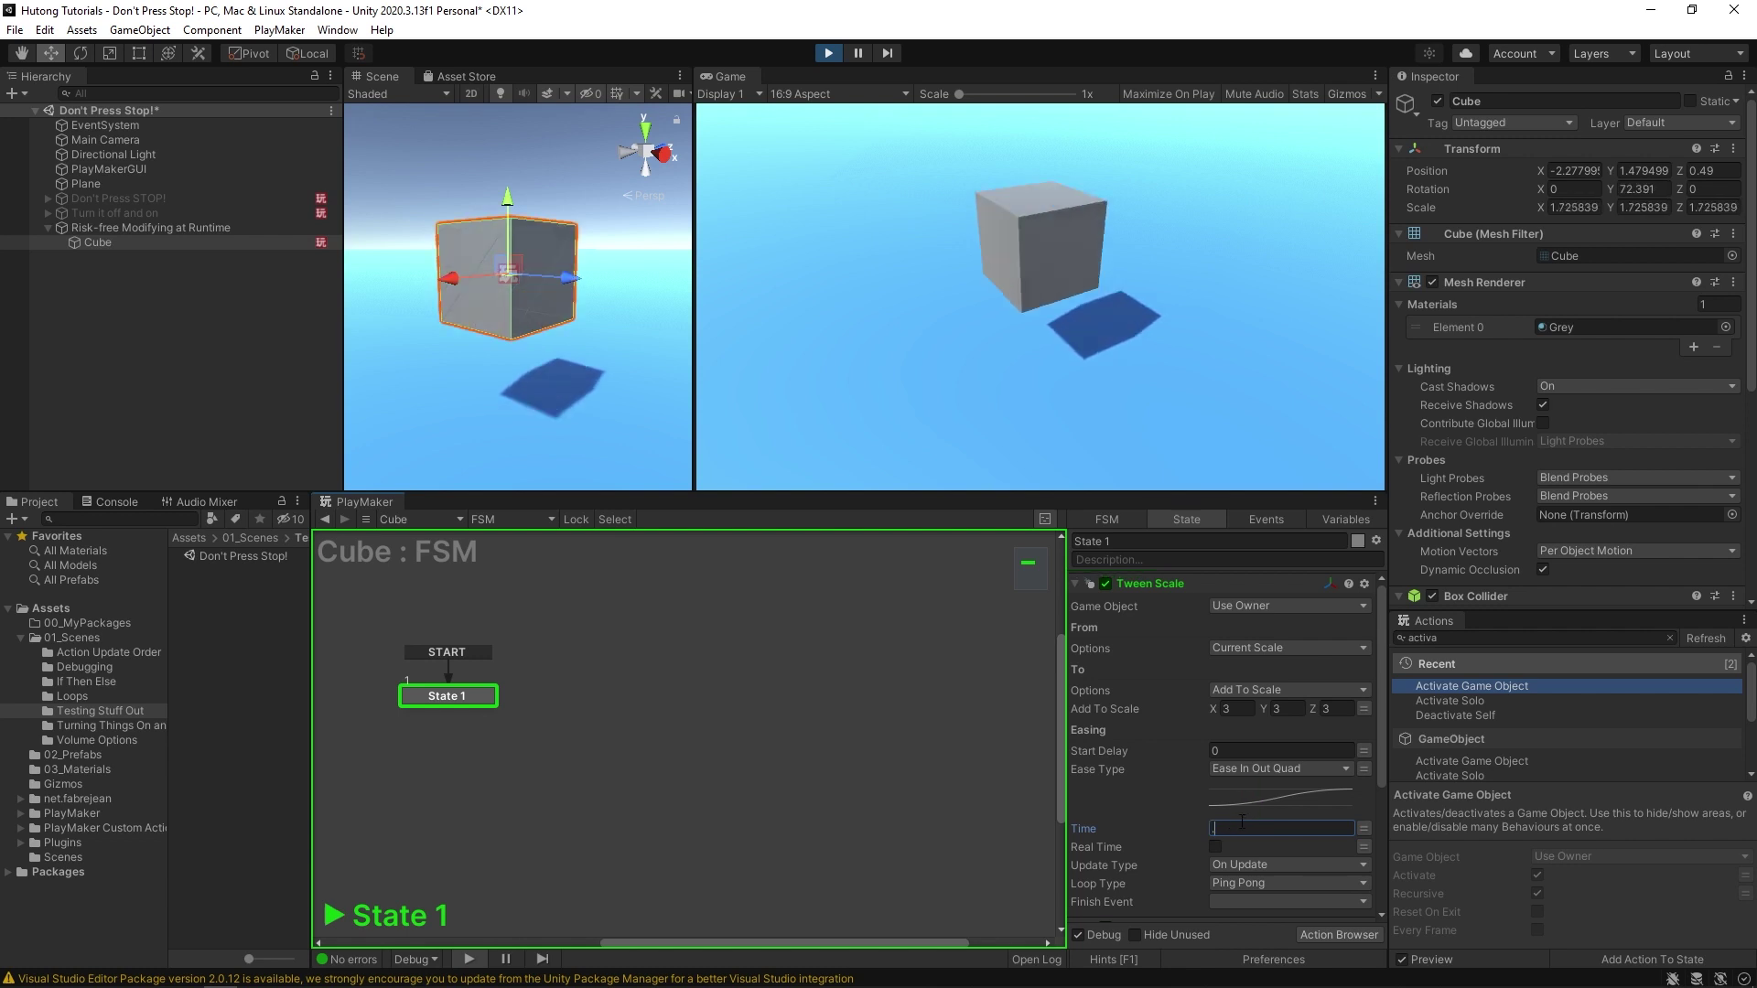
type("0.5")
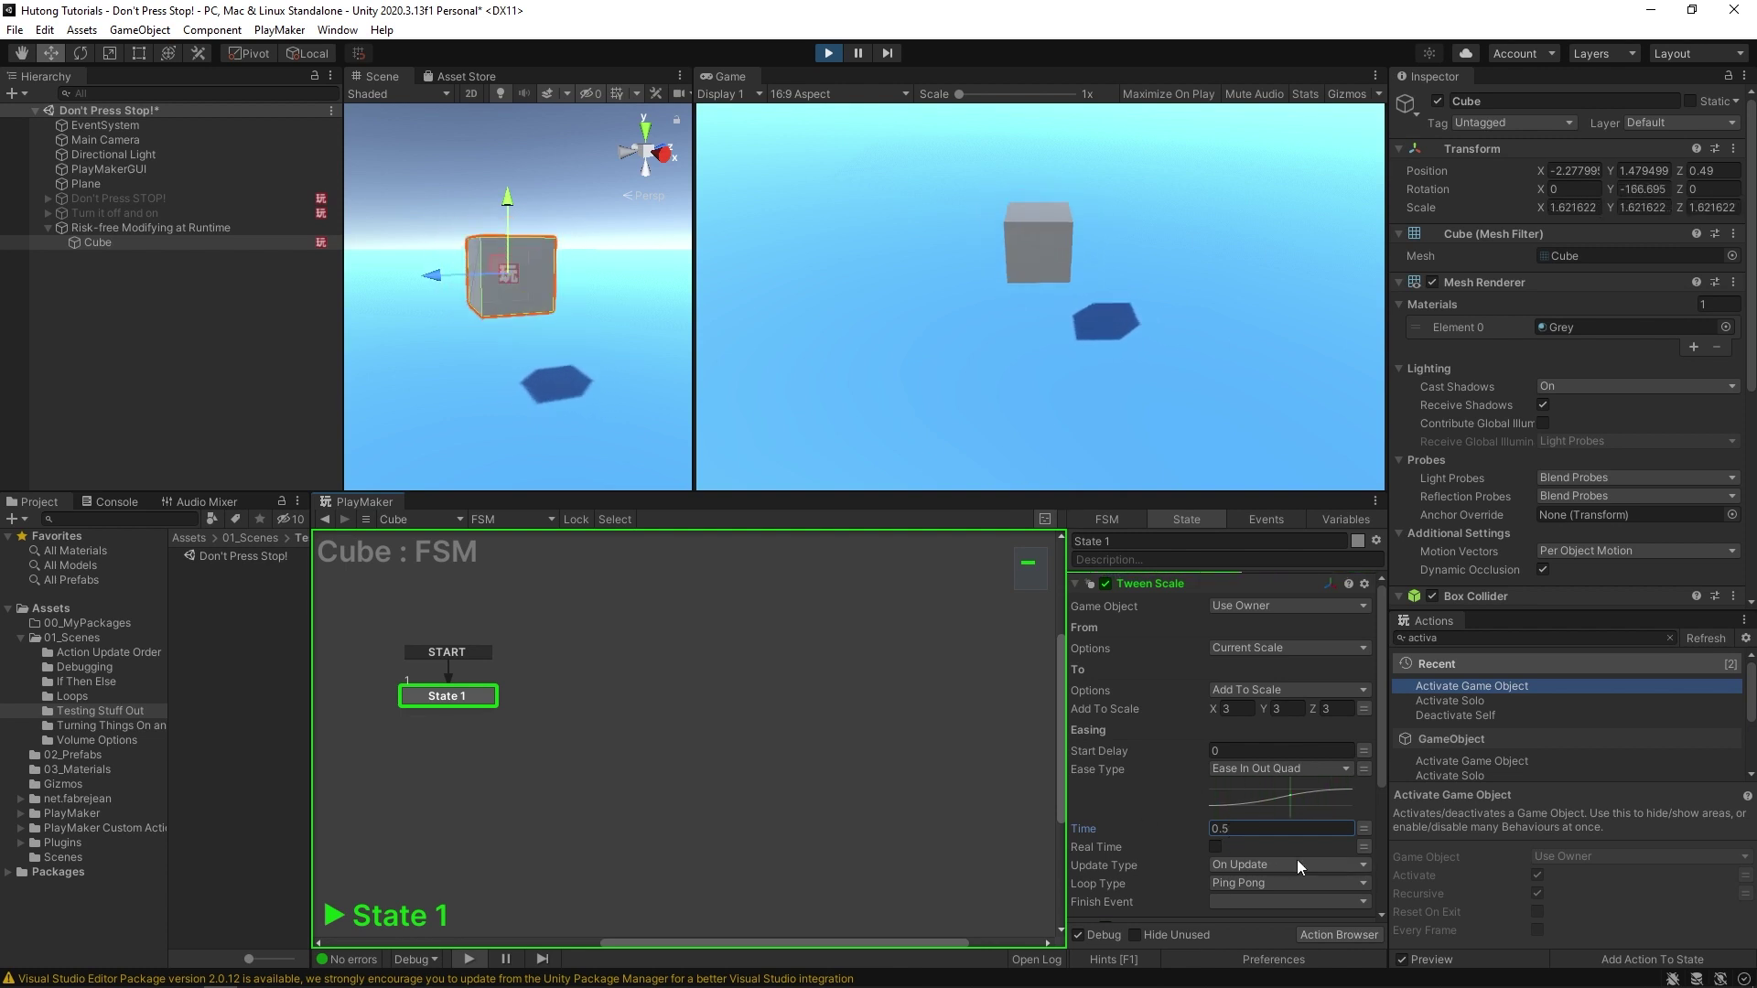
Stop Play mode and check that the Tween Scale Time has reverted to 3
left_click(828, 53)
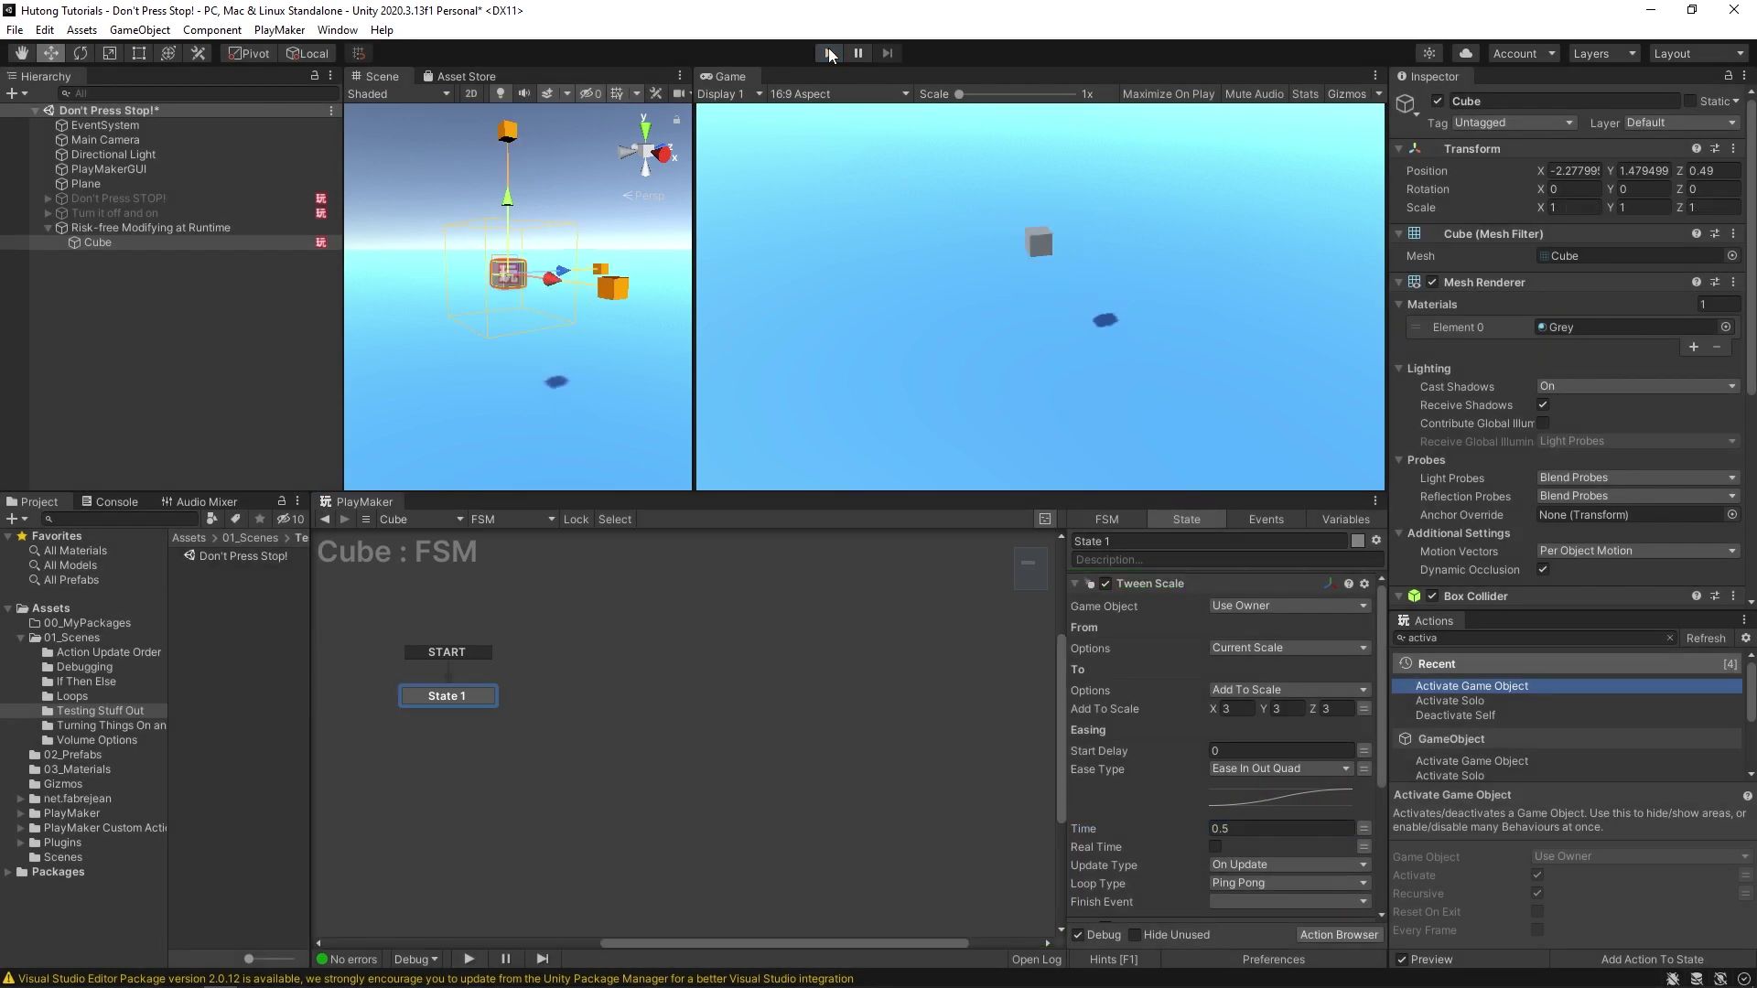
left_click(1192, 830)
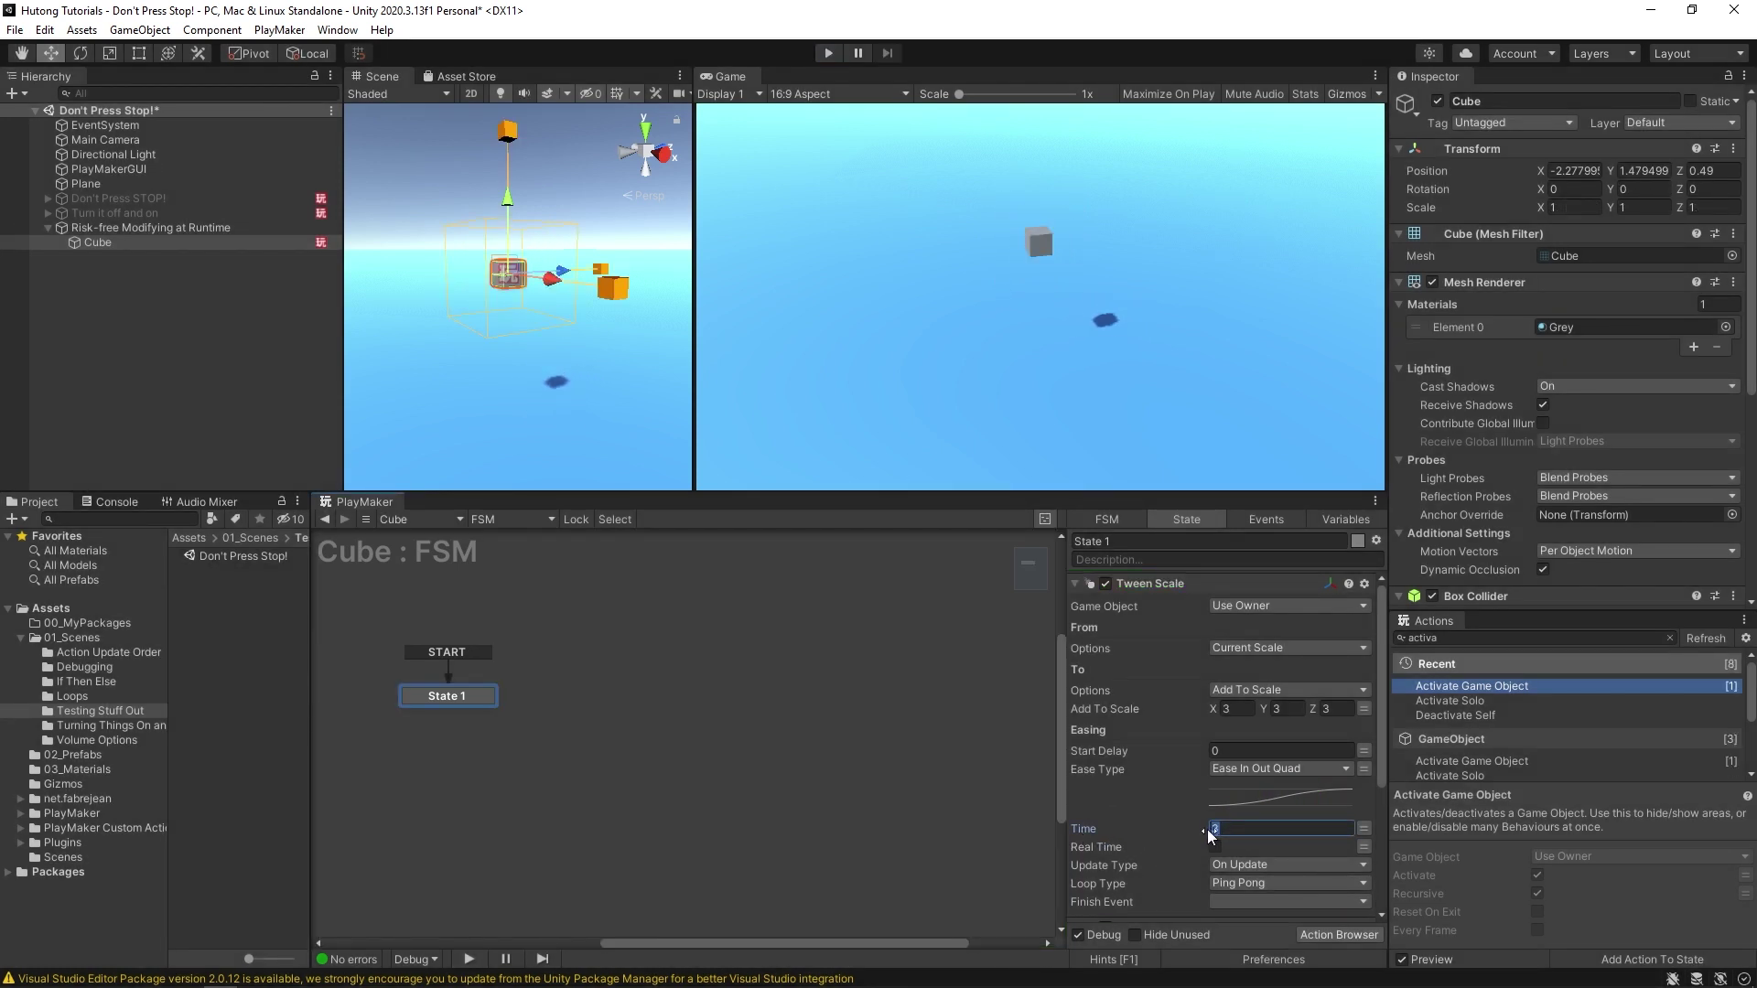
left_click(1246, 830)
Restart Play and set the tween Time to 0.5 and the Rotate Y Angle to 150
left_click(828, 53)
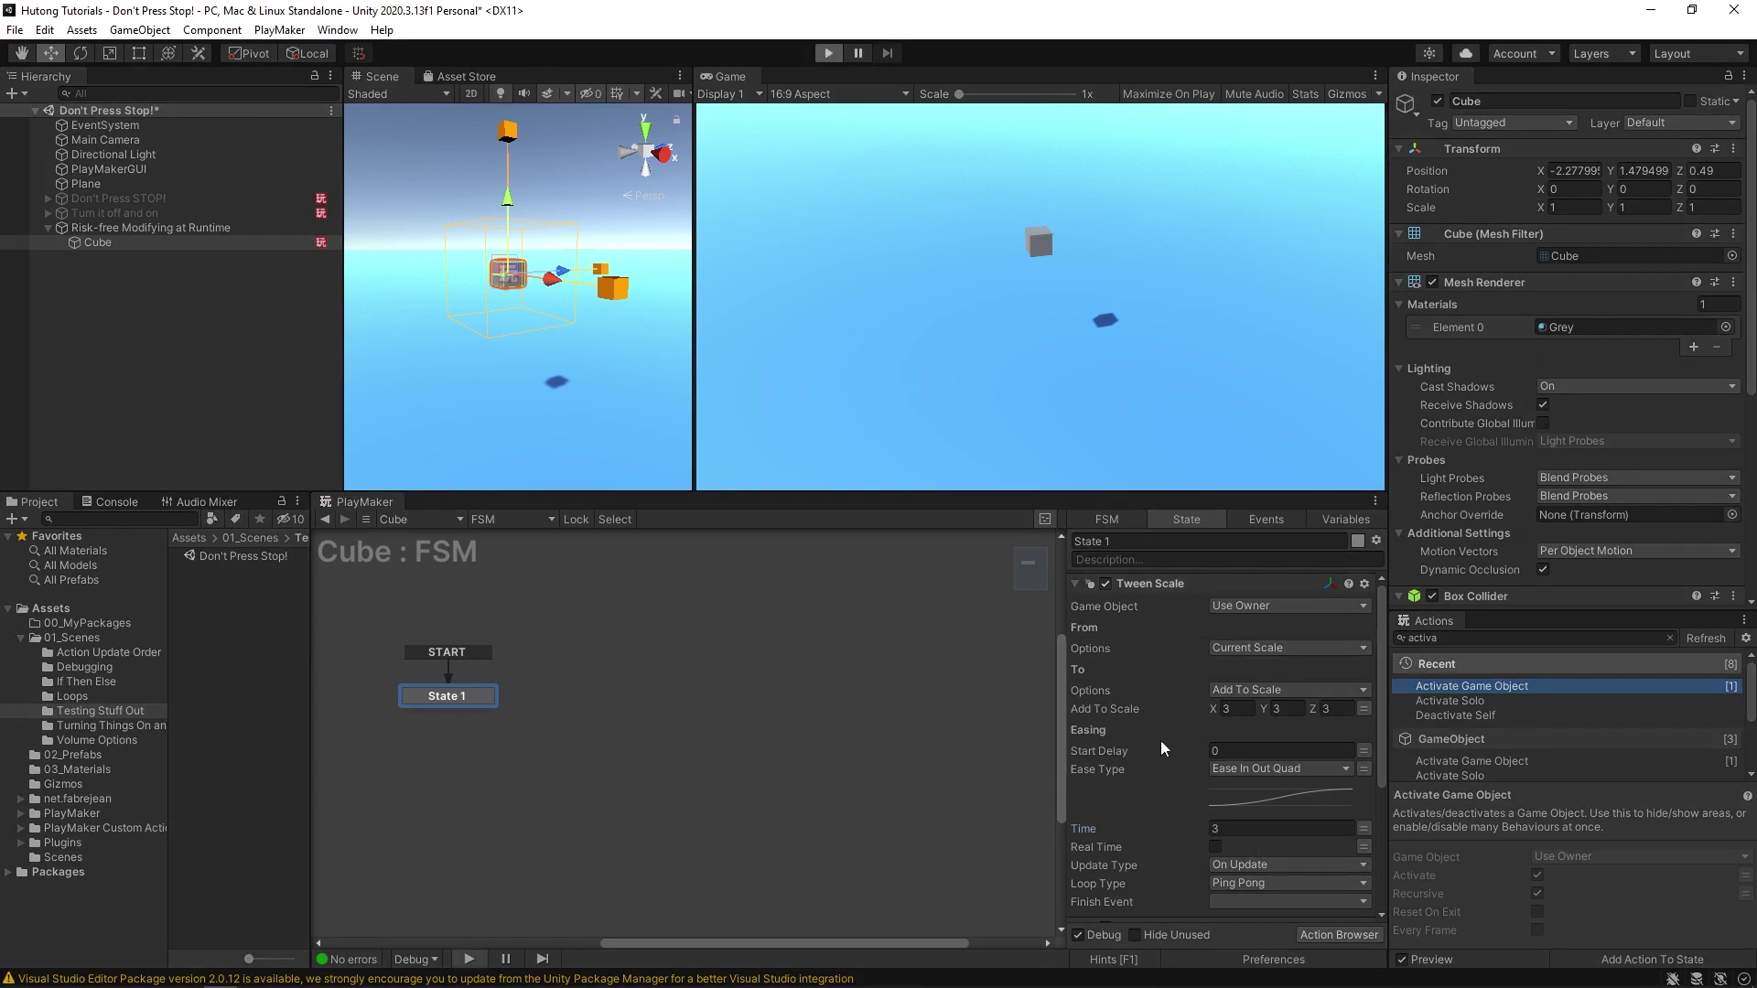
left_click(1221, 828)
type("0.5")
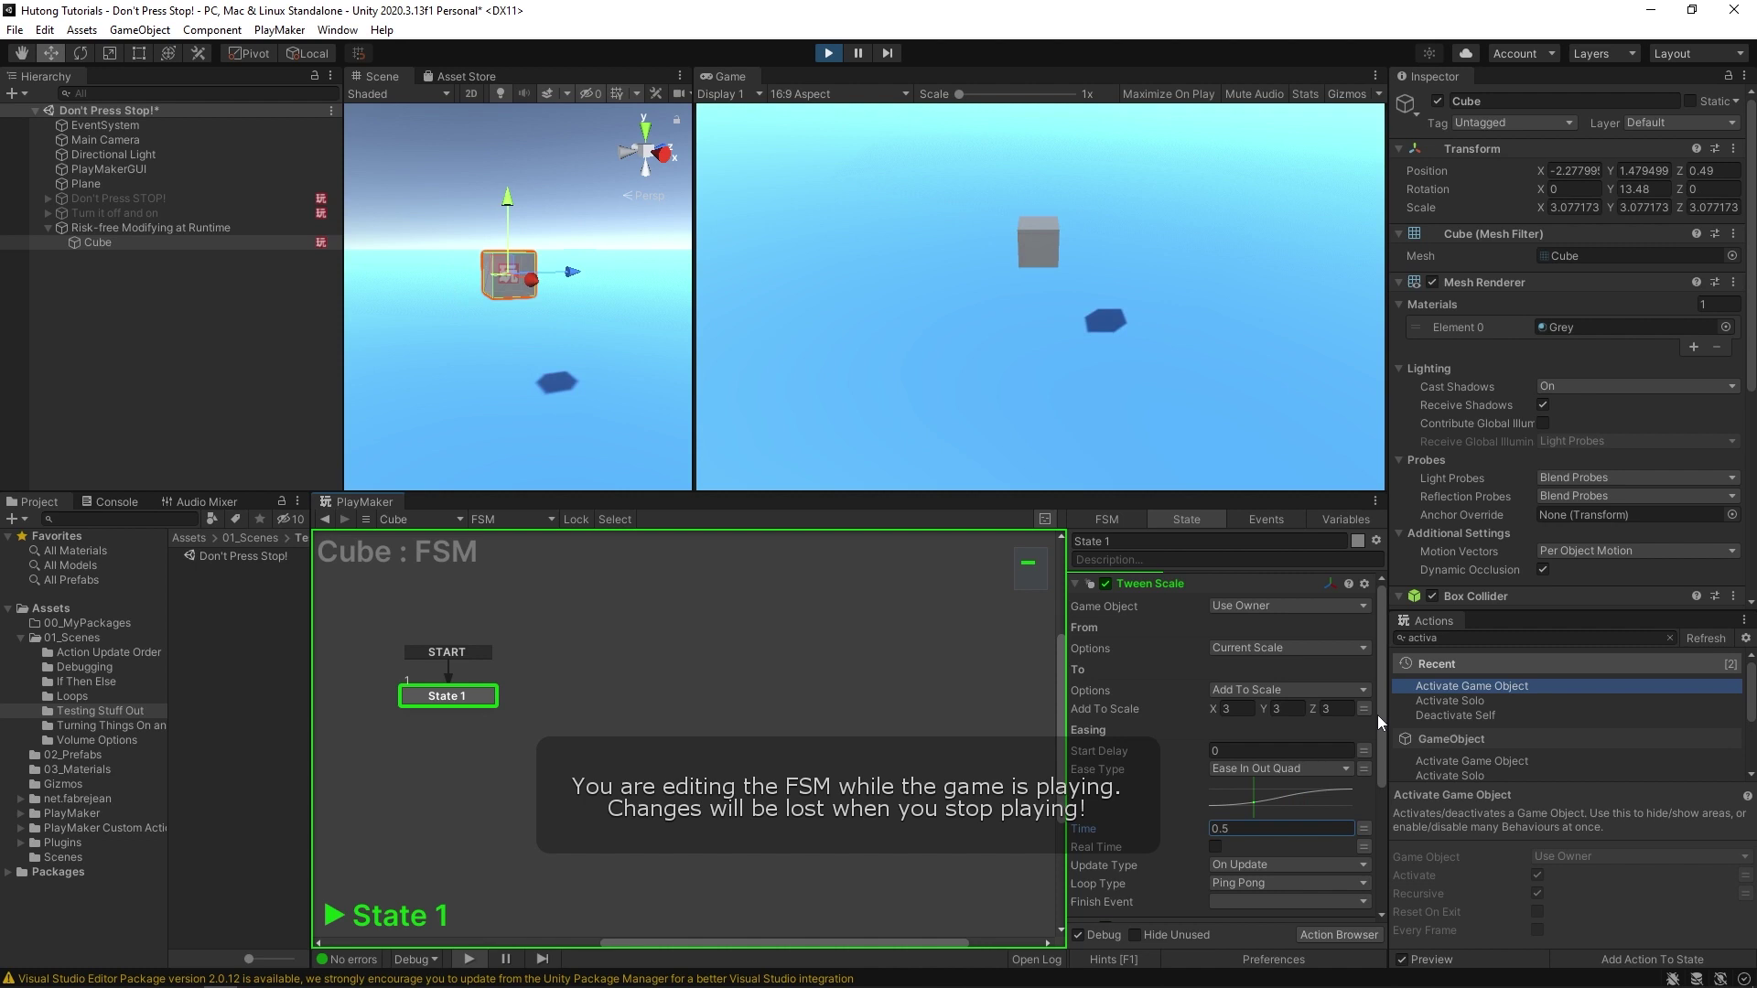
left_click_drag(1378, 716, 1367, 868)
left_click(1241, 777)
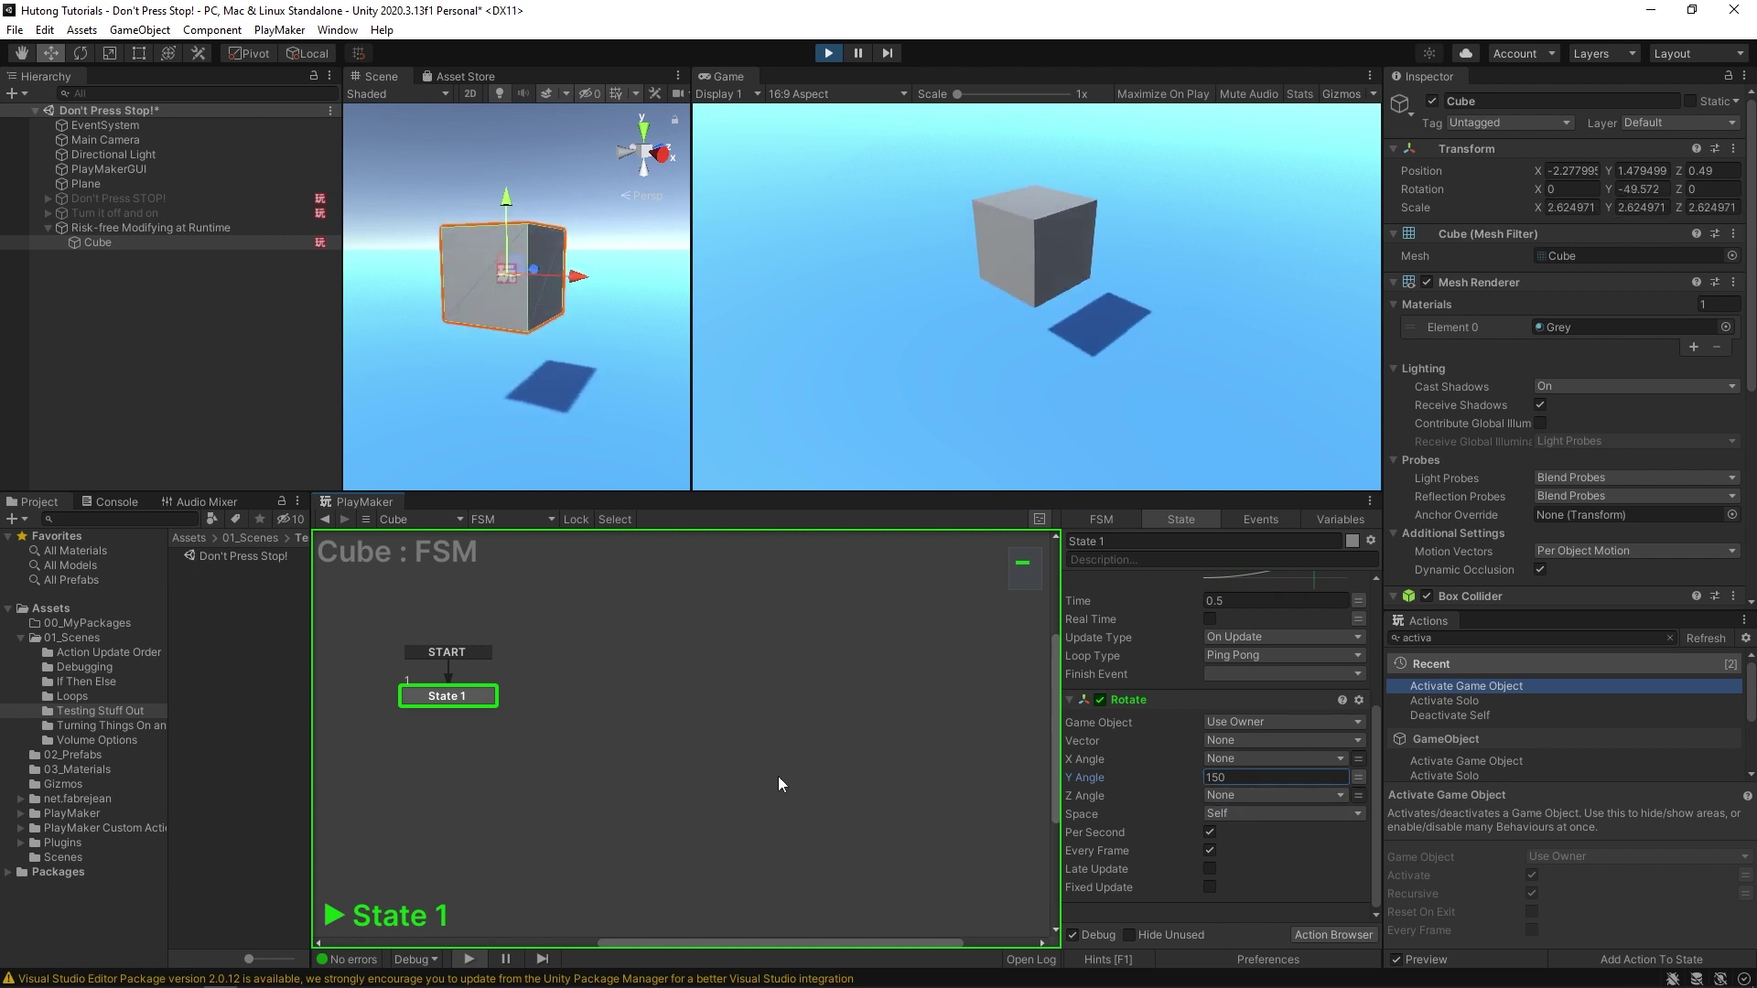
Add State 2 beside State 1 and give it a Set Random Material action
middle_click_drag(651, 673, 735, 696)
left_click(665, 726, "ctrl")
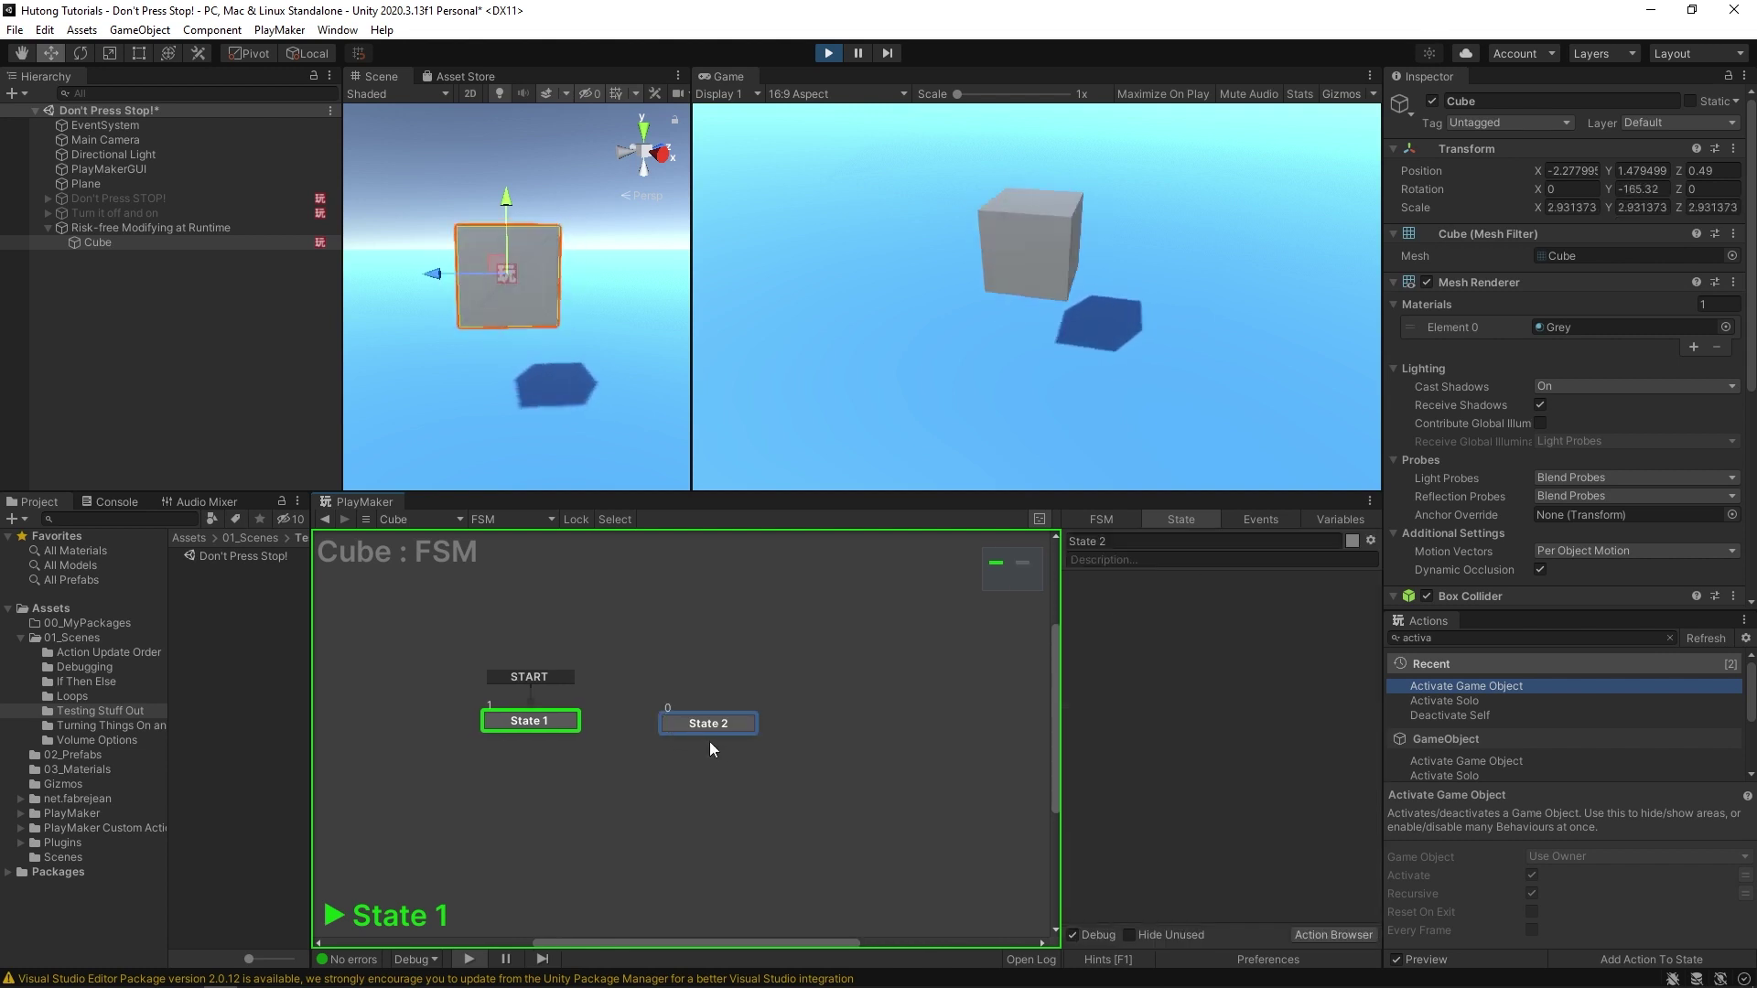
left_click_drag(717, 712, 711, 715)
left_click(1469, 640)
left_click(1470, 640)
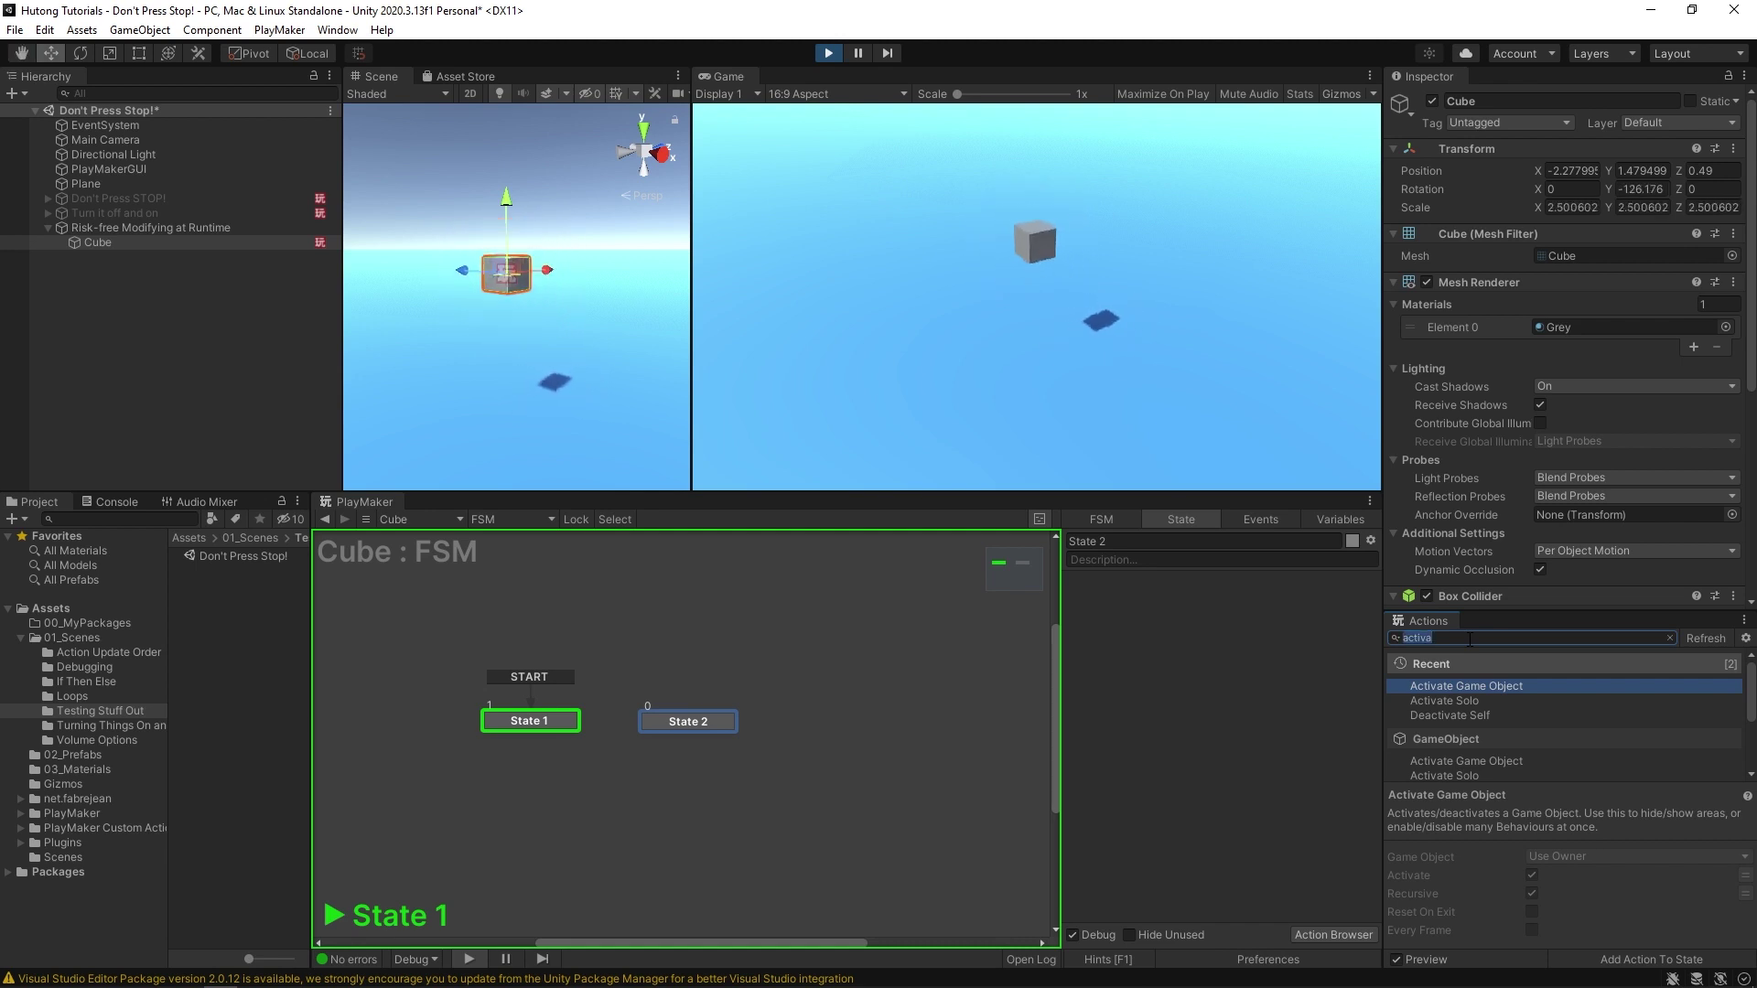
type("random ma")
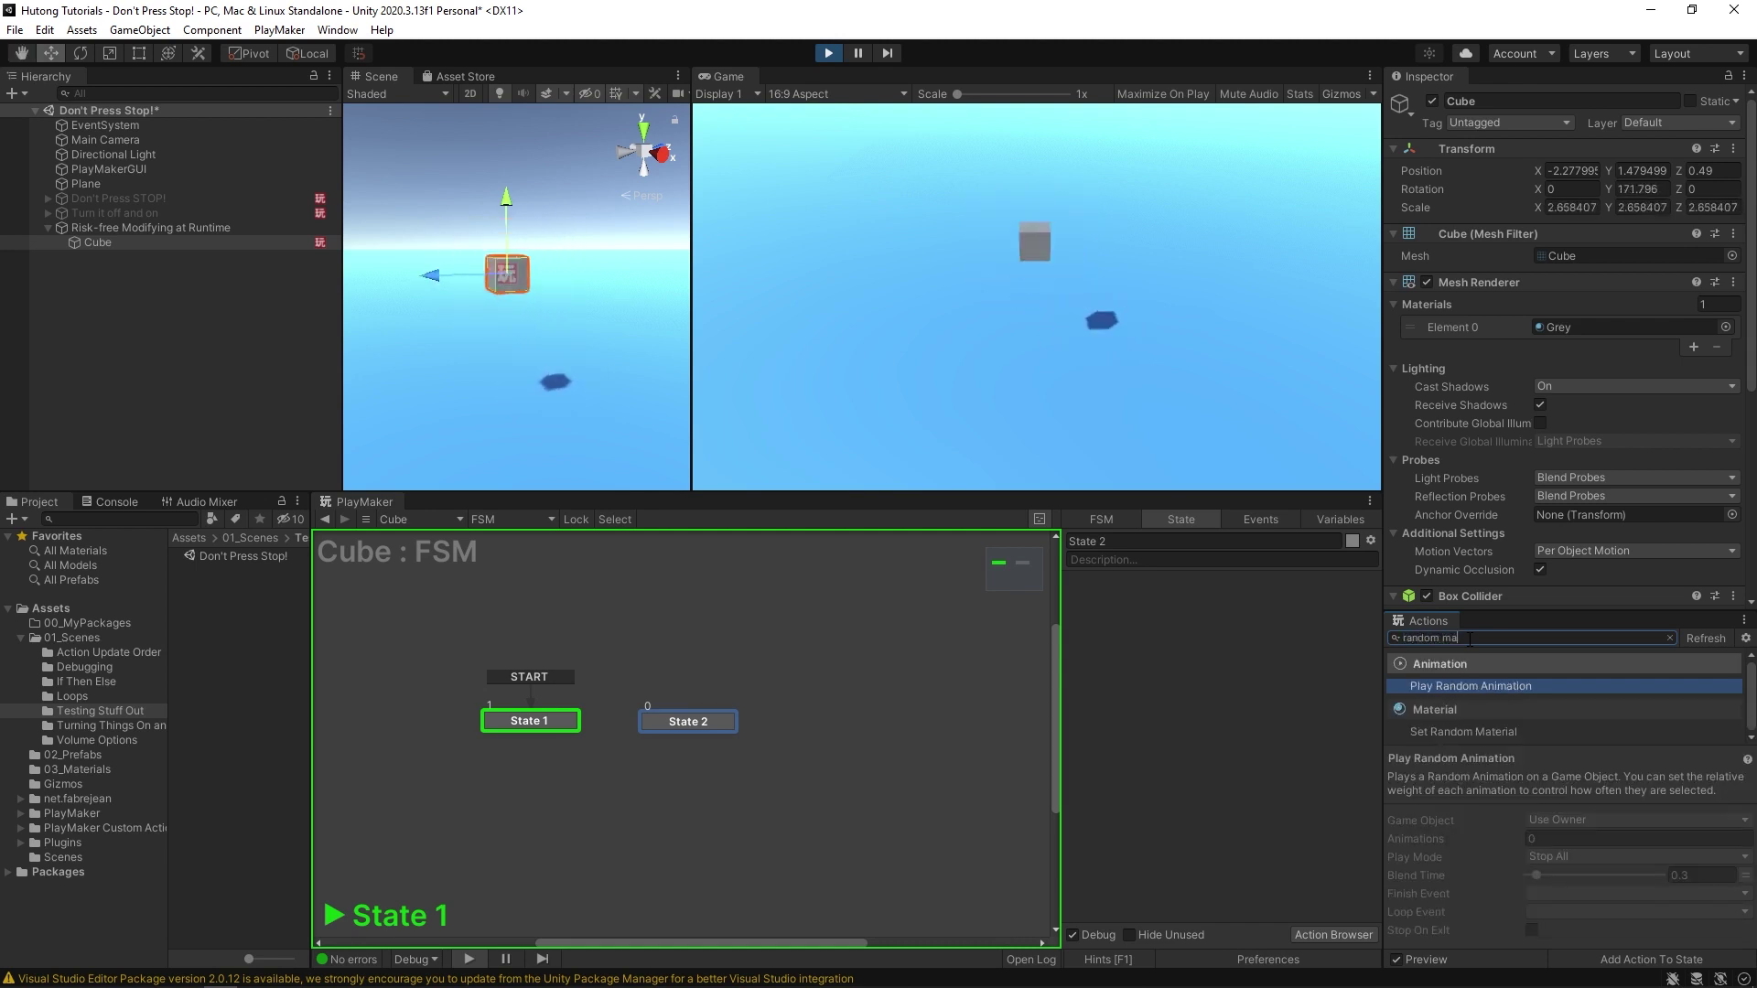
key("Return")
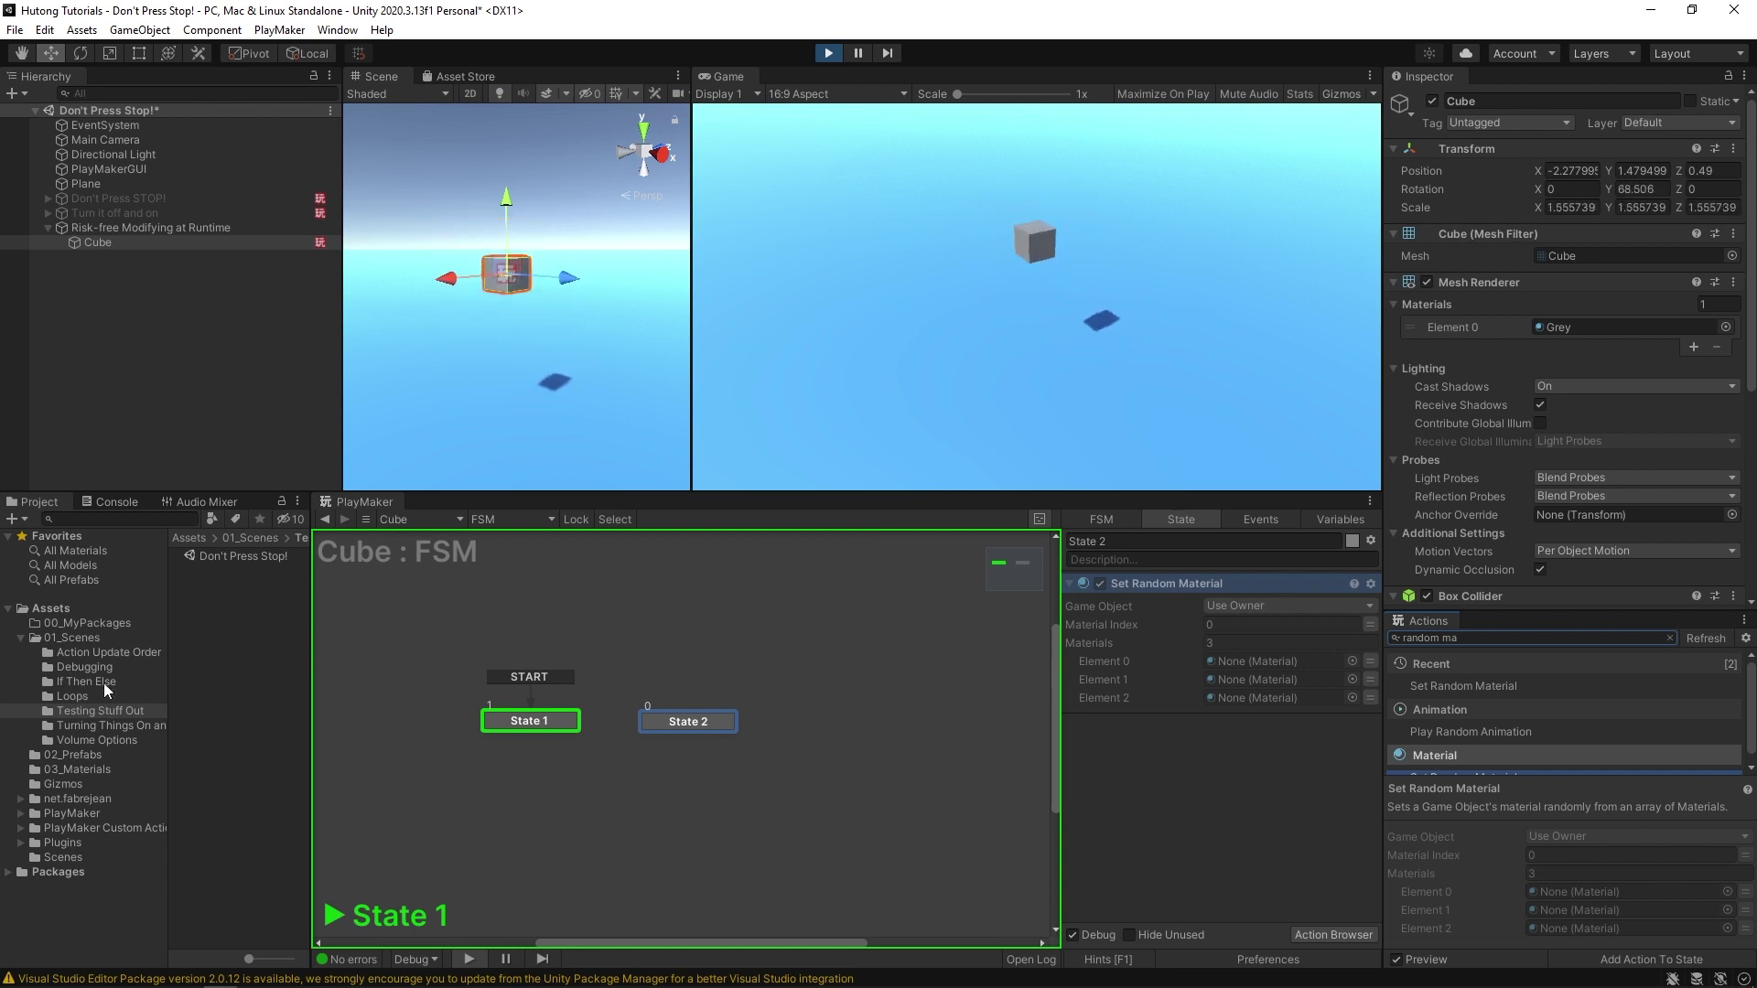
Fill the material slots with Blue and Red and link State 2's FINISHED back to State 1
left_click(64, 770)
left_click_drag(203, 556, 1263, 661)
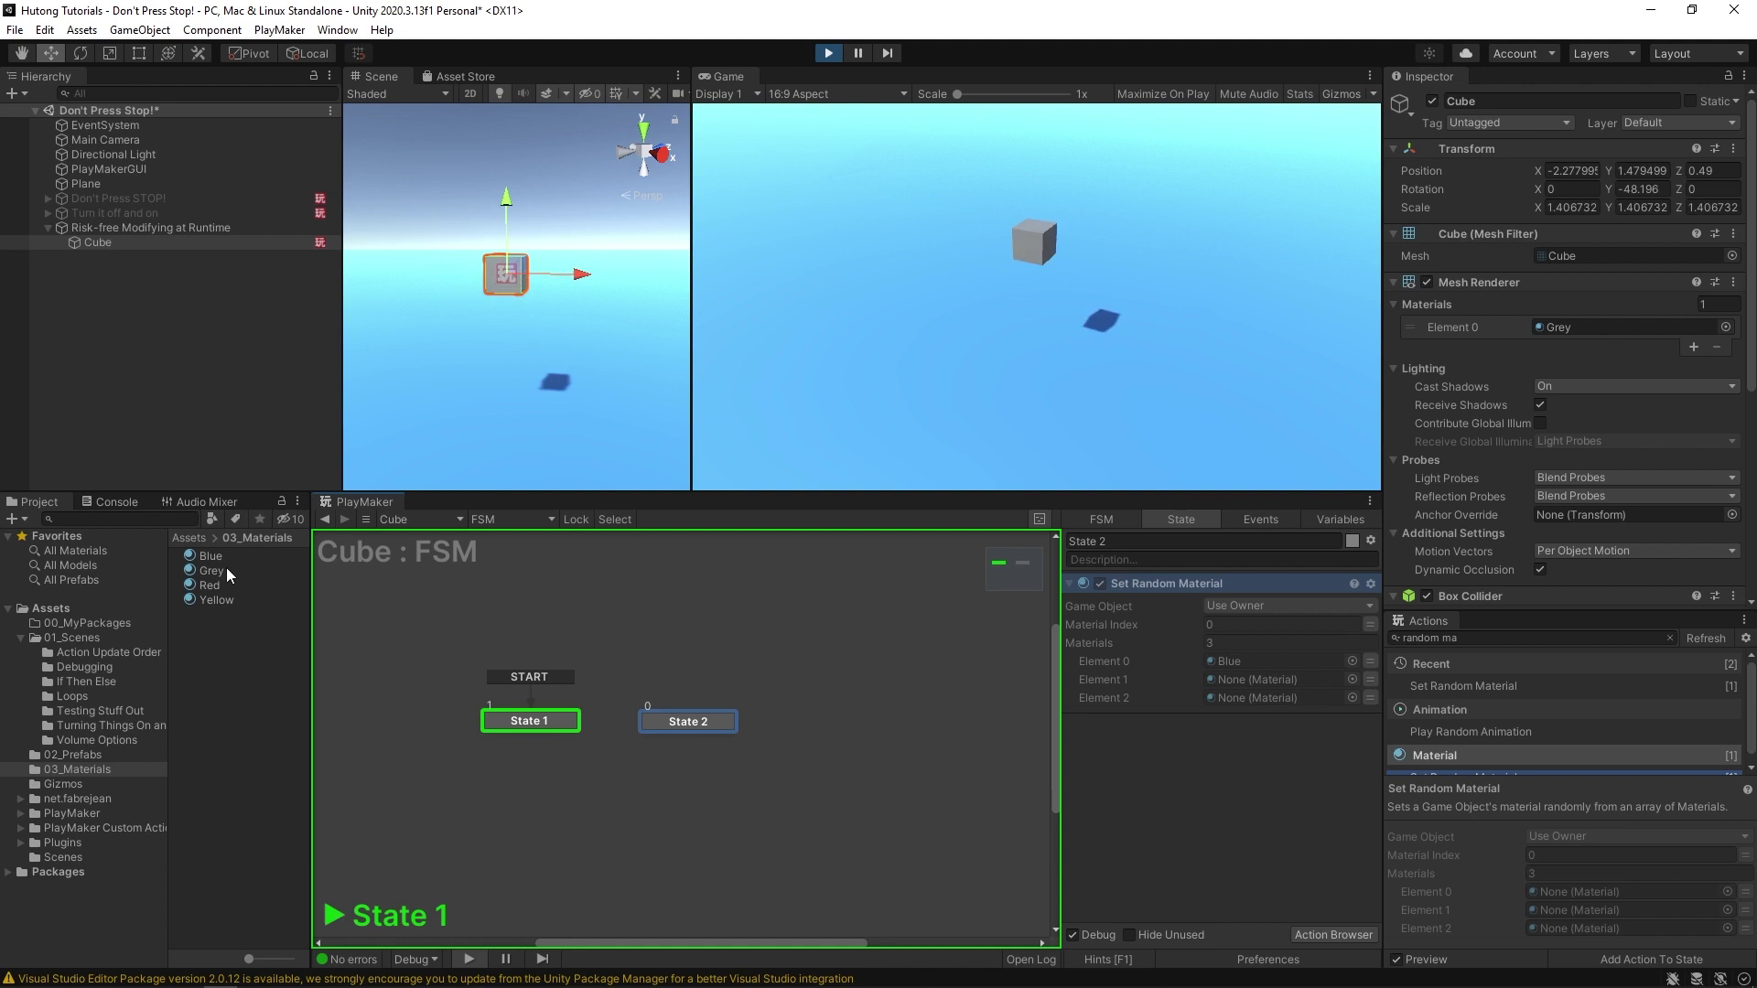
left_click_drag(206, 586, 1248, 696)
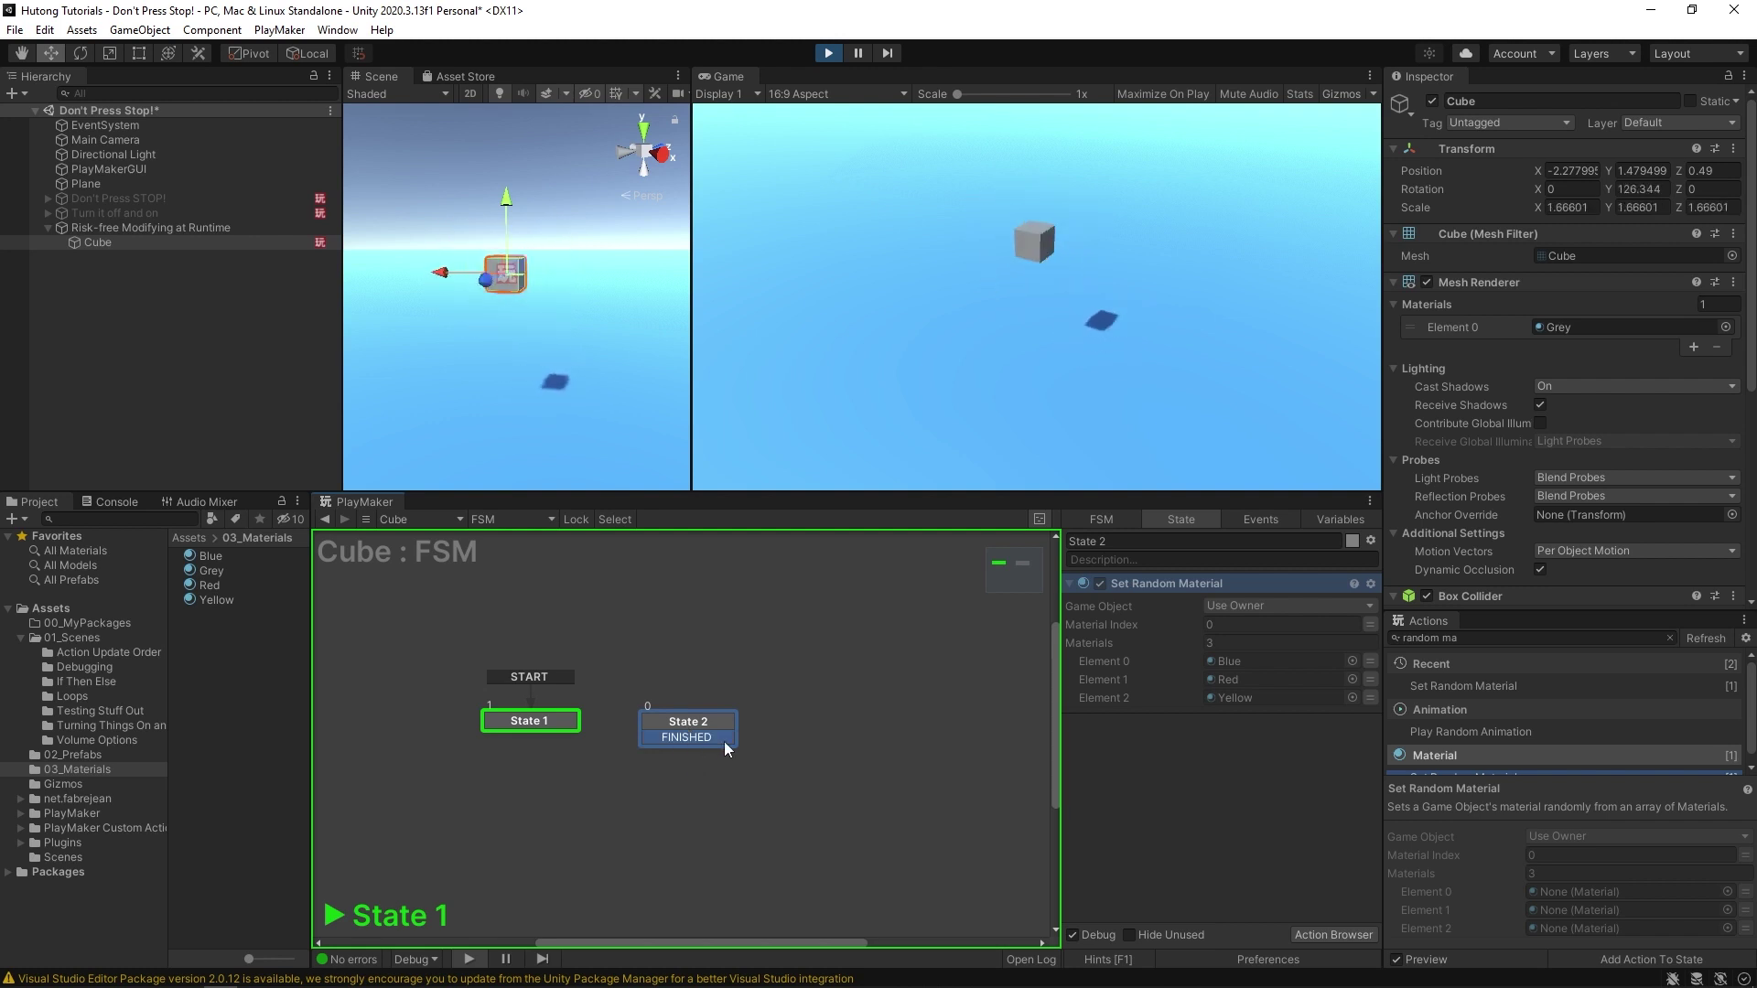
left_click_drag(651, 743, 556, 728)
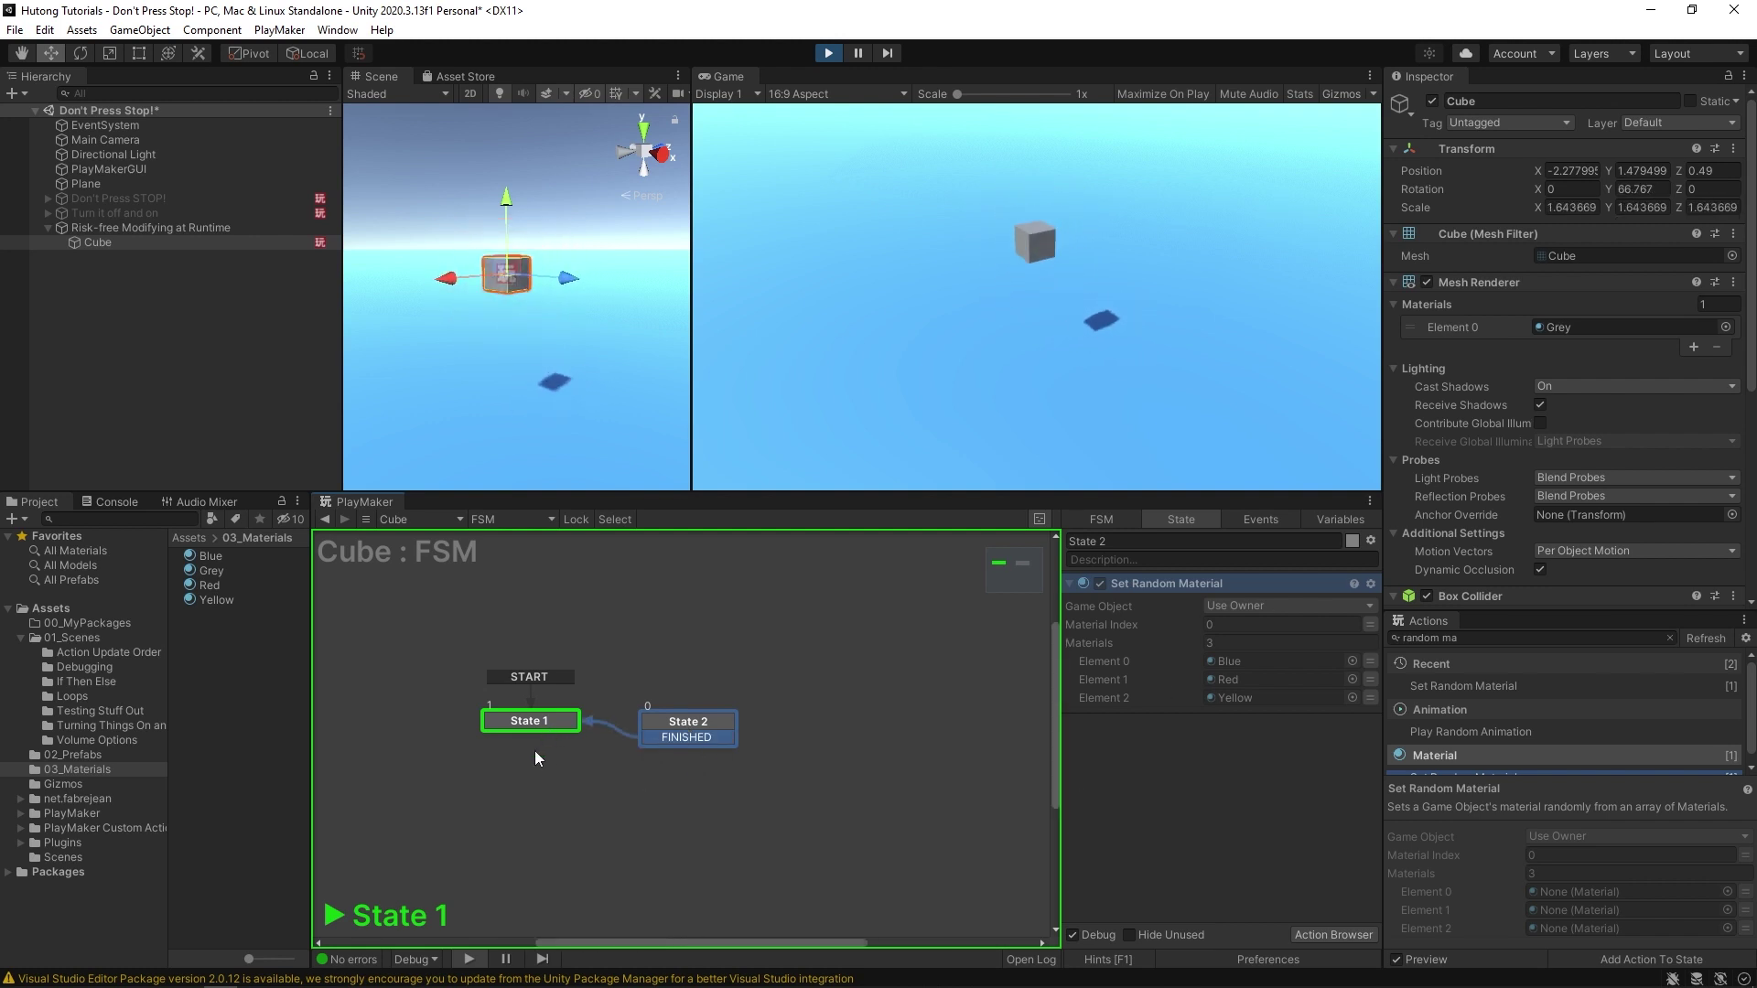
left_click(523, 721)
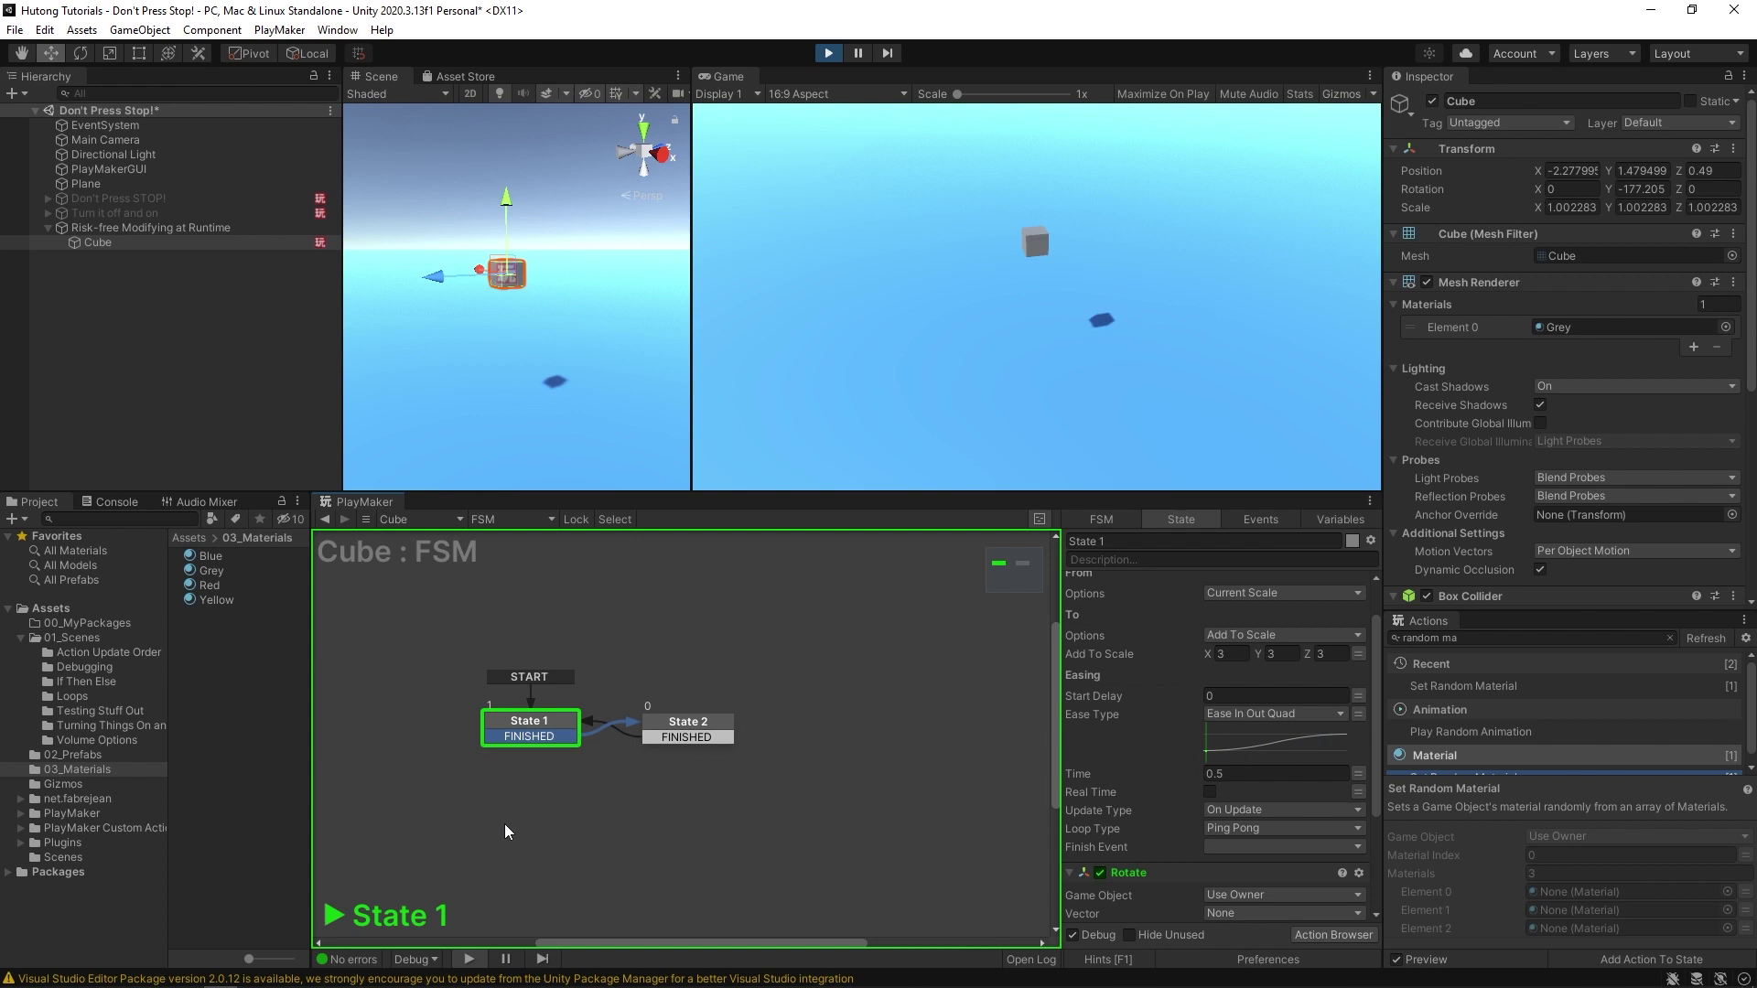
Watch the cube change colour, inspect State 2's random material action, then stop Play mode
key("alt")
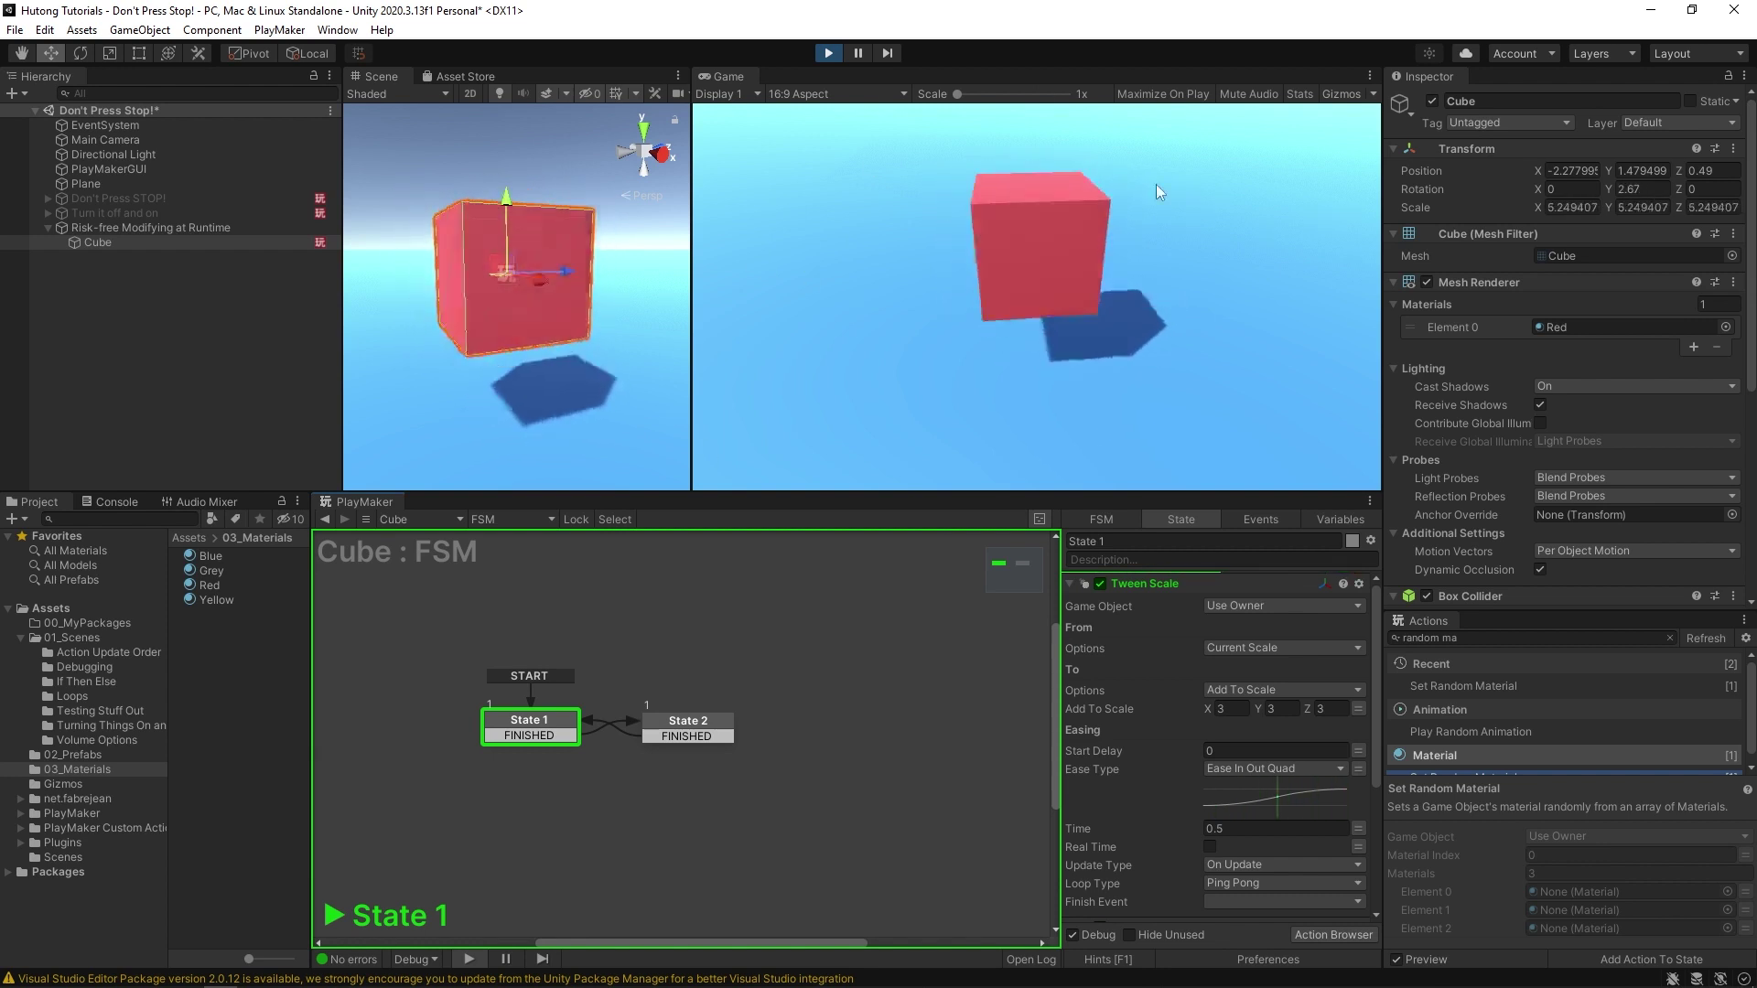
key("alt")
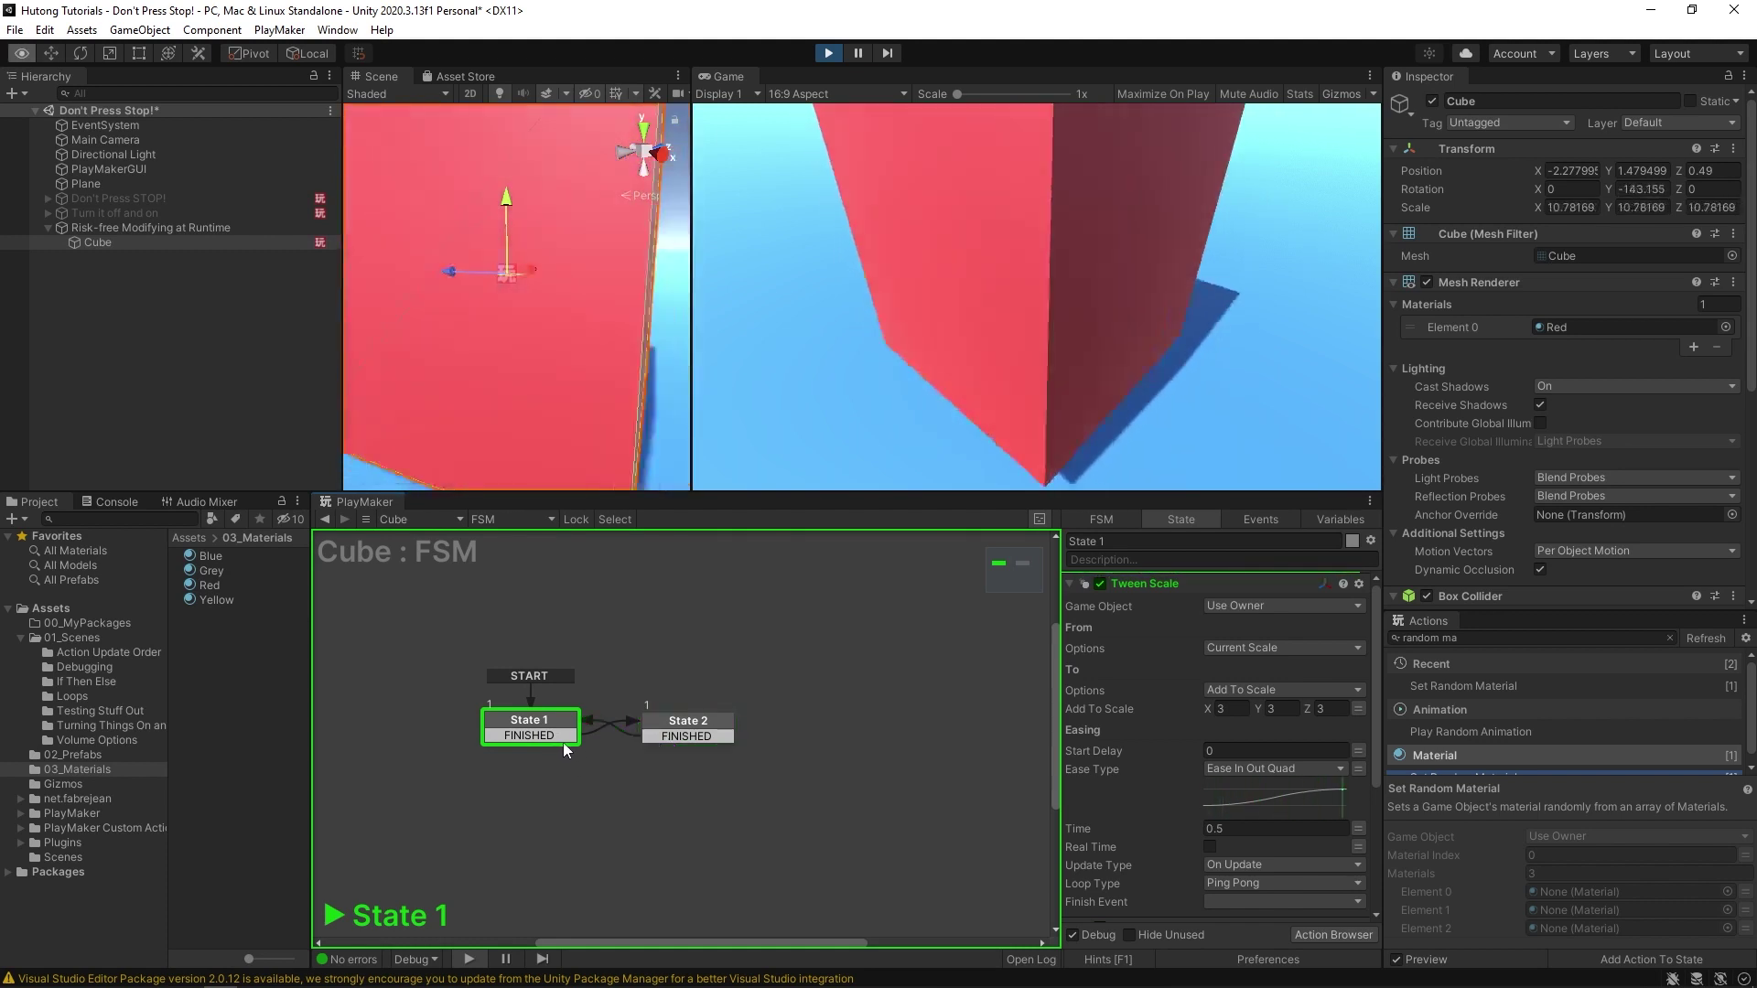
key("alt")
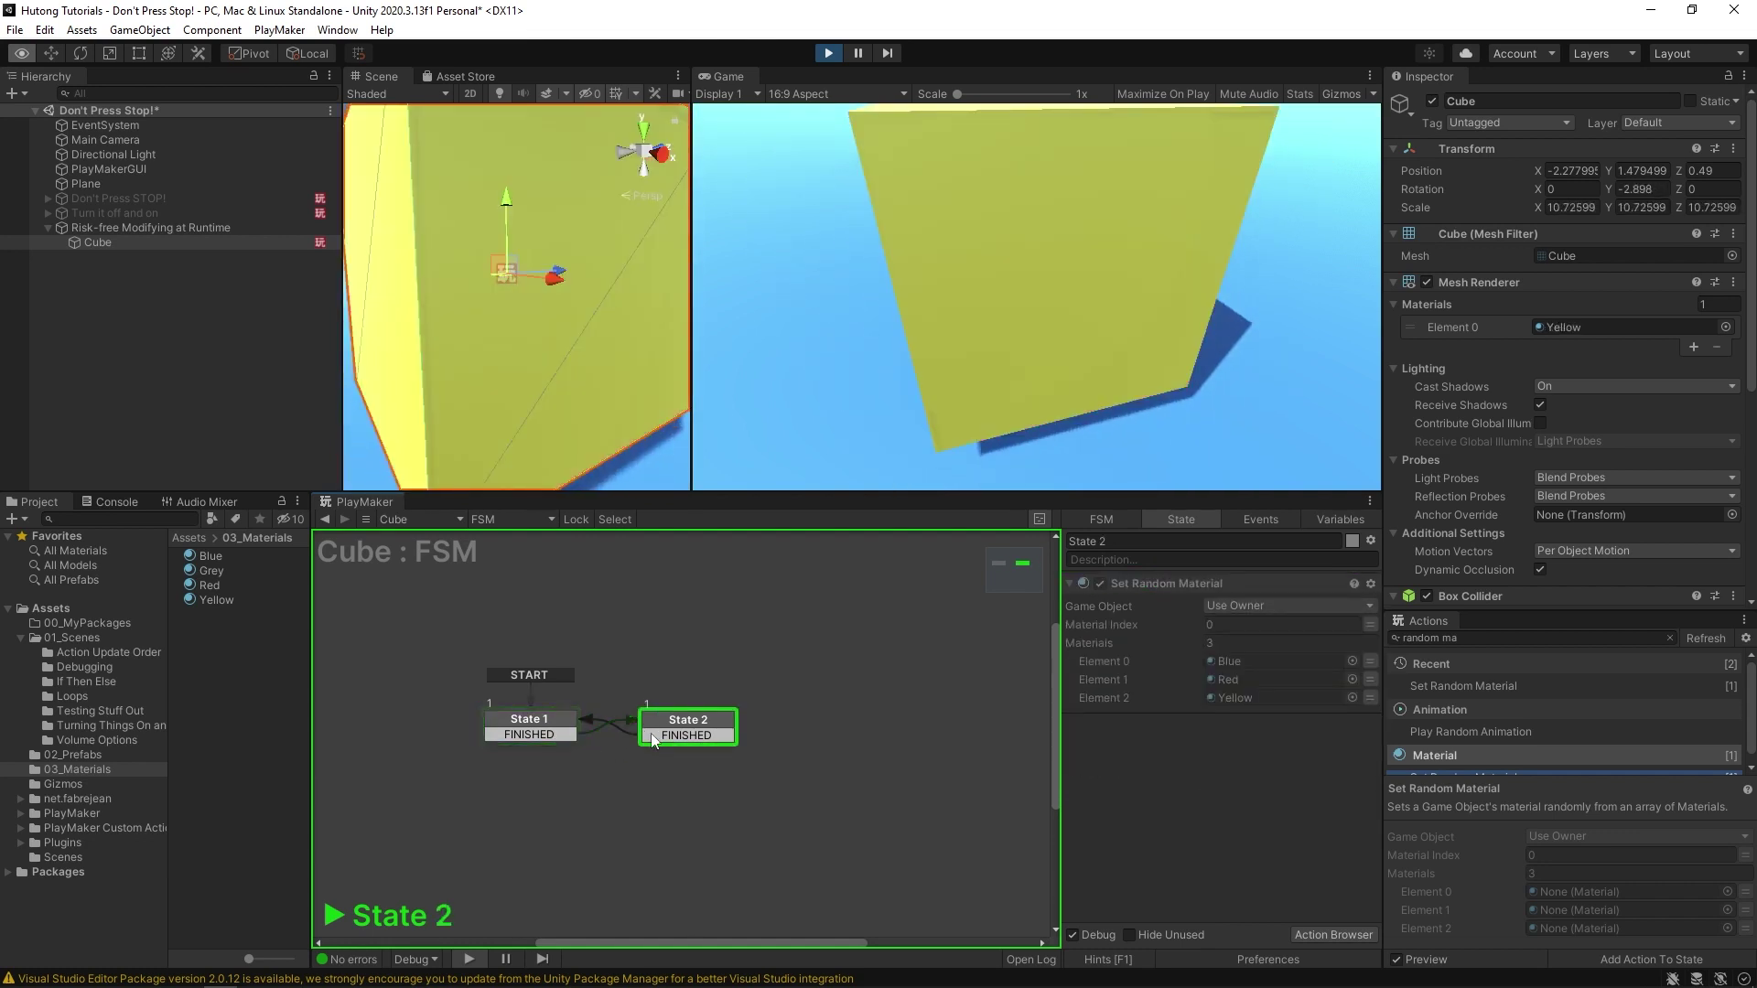
left_click(682, 729)
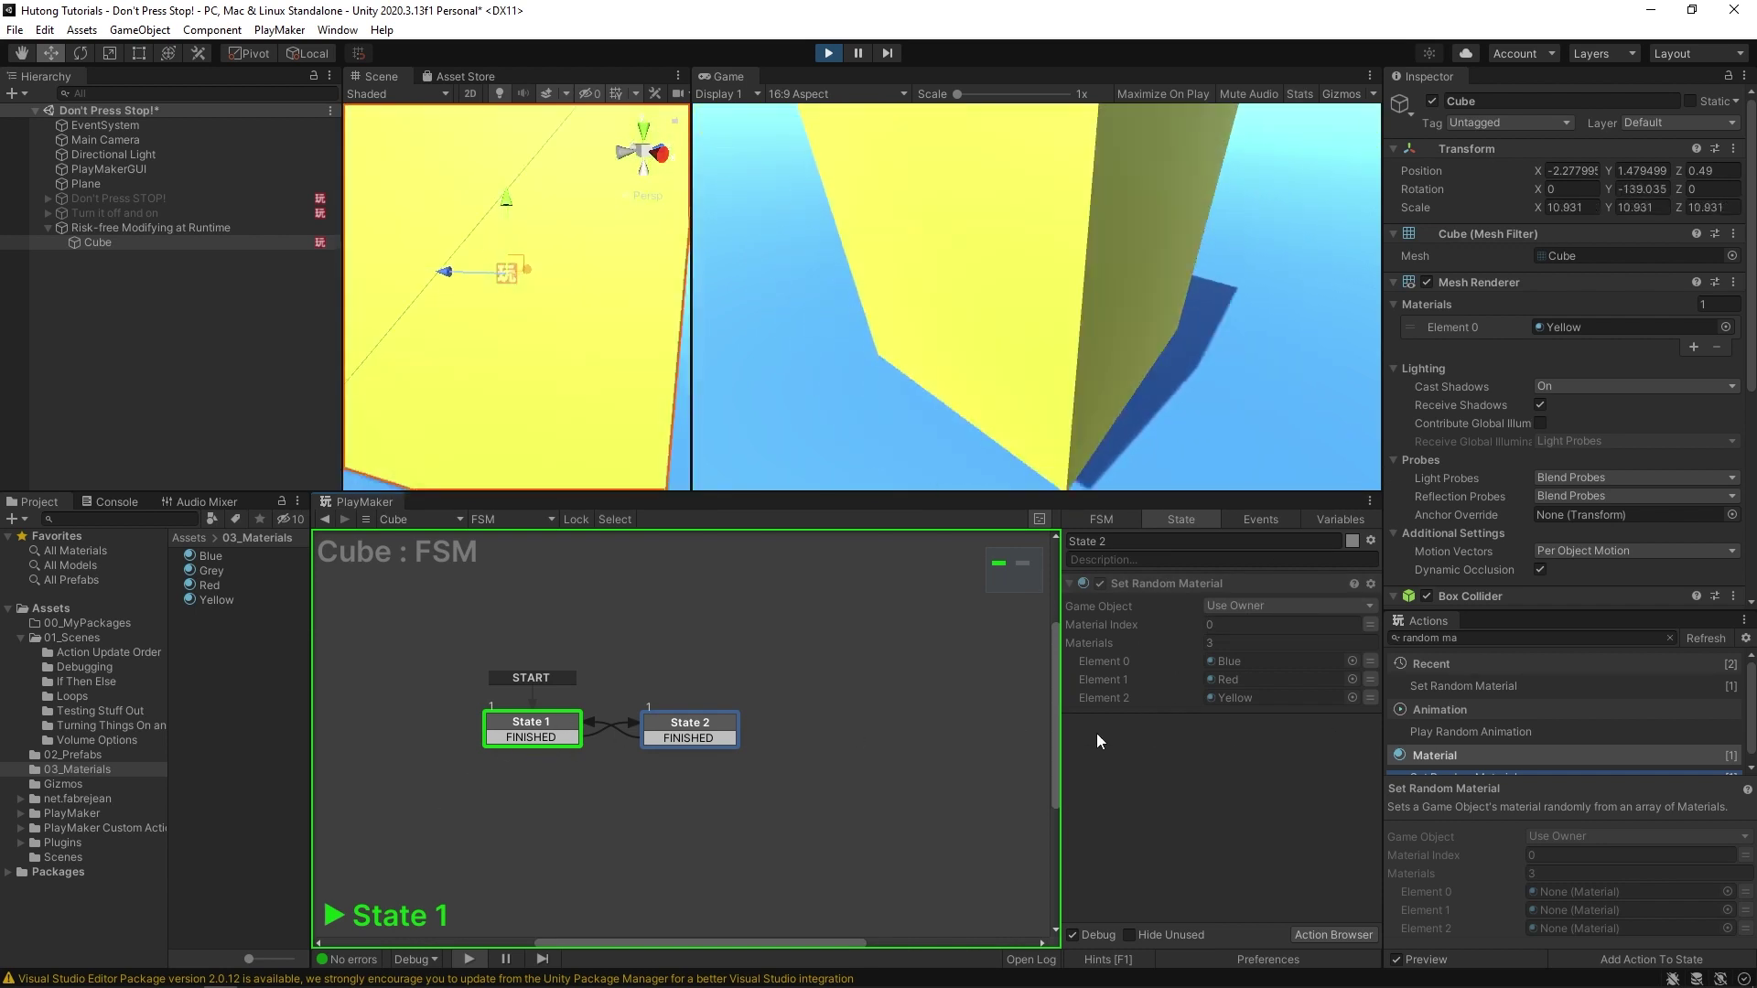
left_click(828, 53)
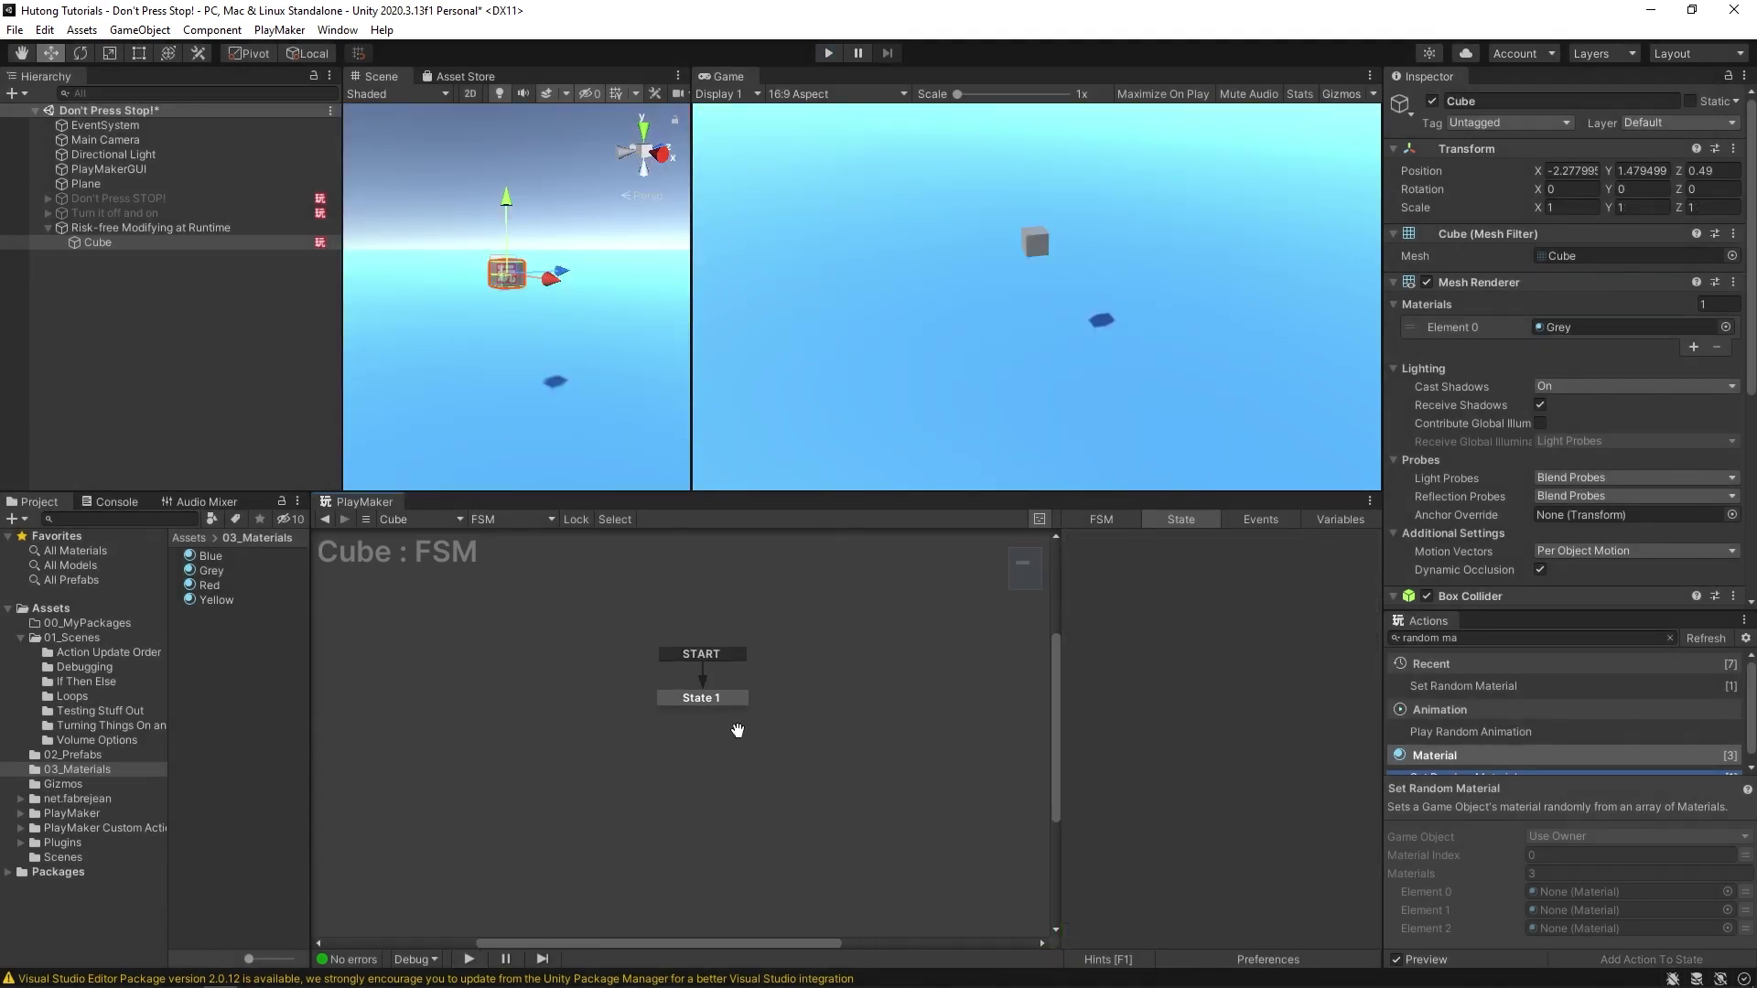
left_click(773, 681)
scroll(1117, 756, "down", 5)
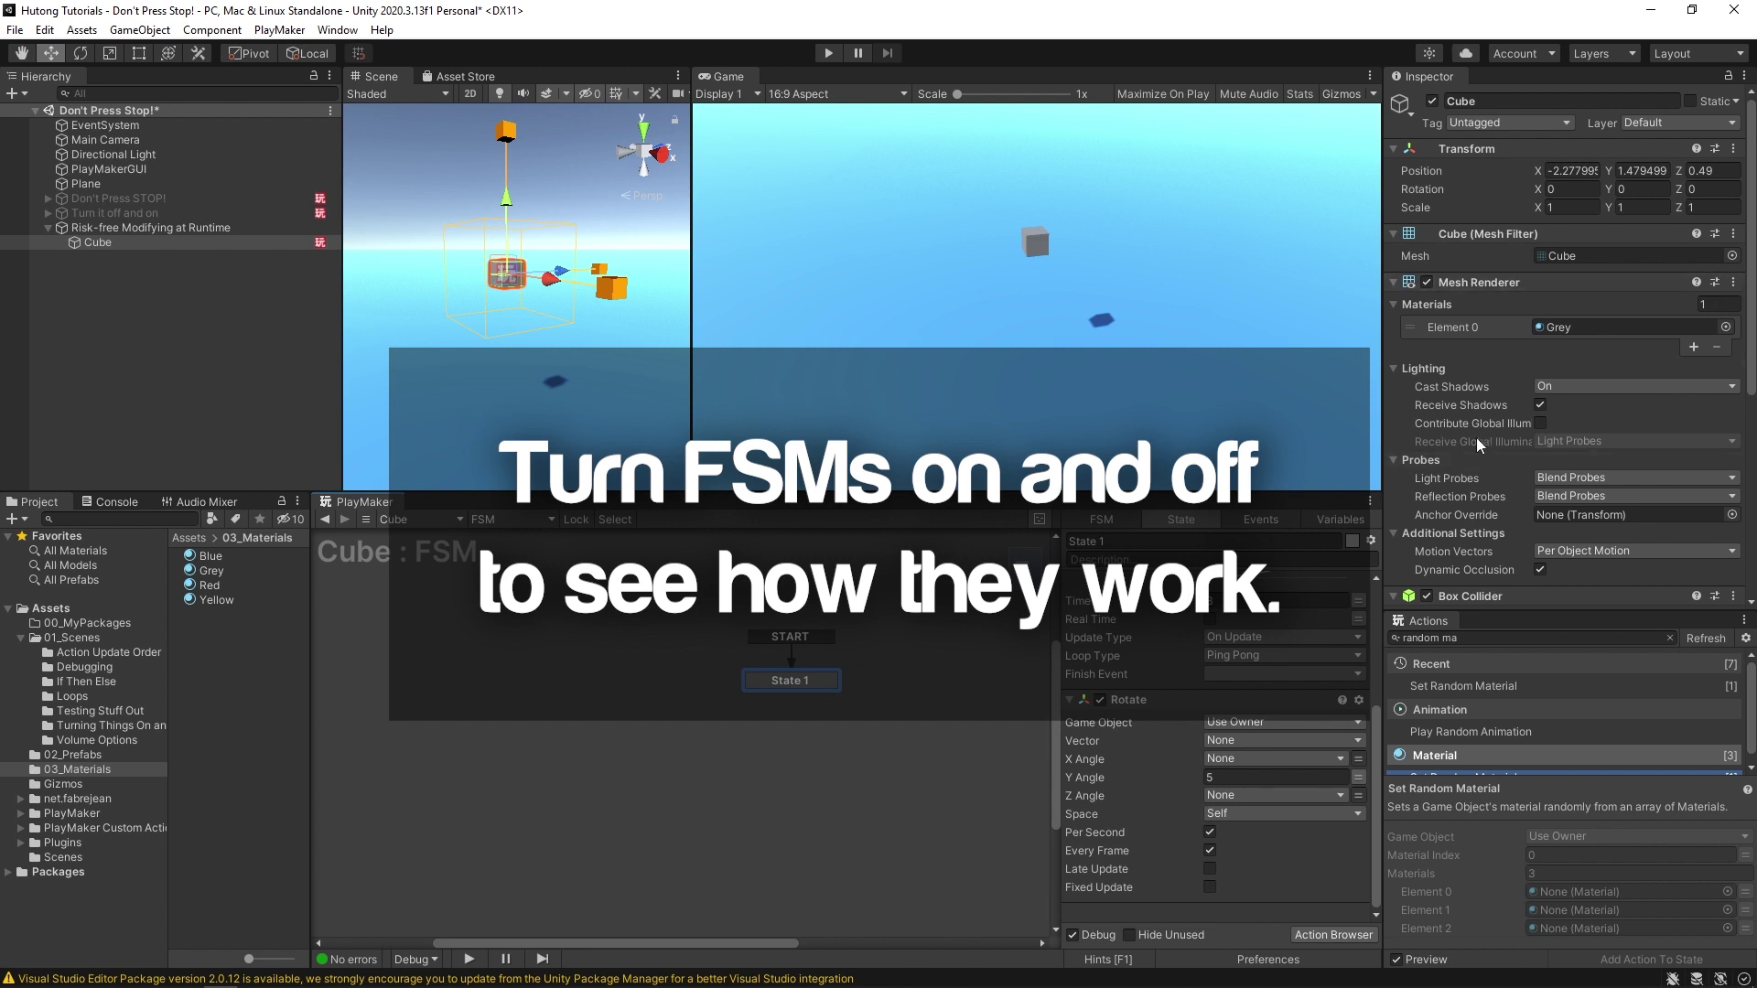
Enter Play mode and disable the Cube's ColorChanger PlayMakerFSM in the Inspector
scroll(1482, 444, "down", 4)
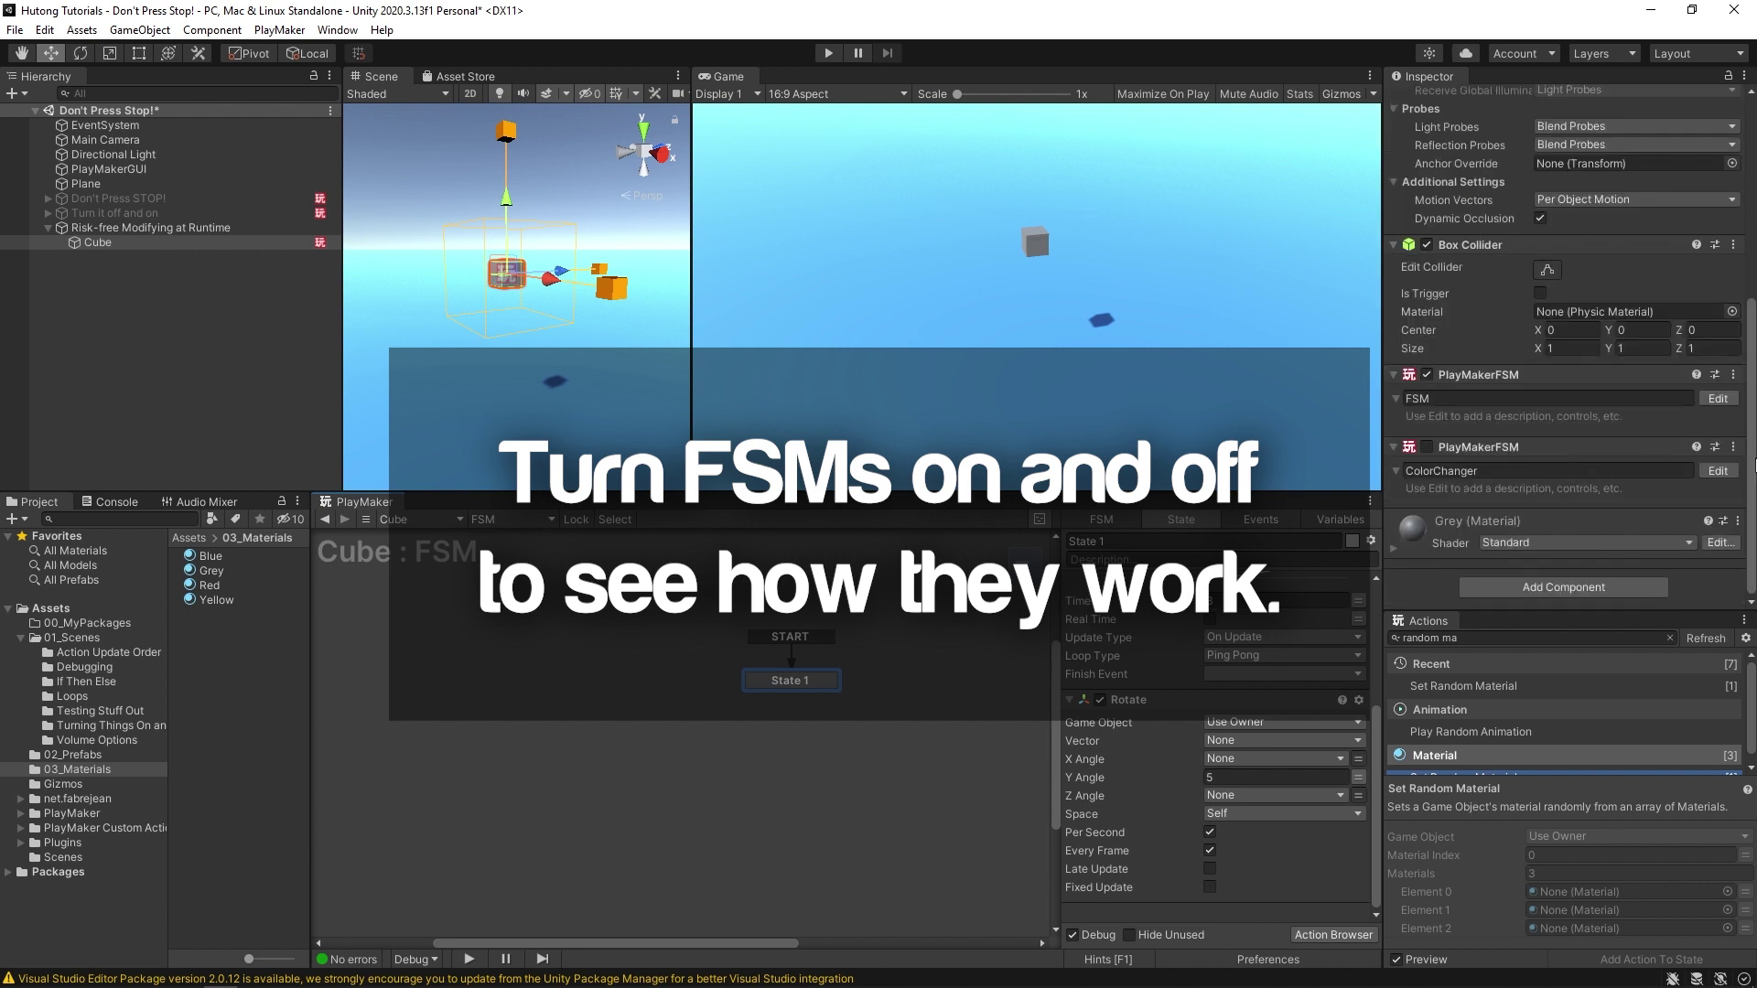
left_click_drag(789, 680, 716, 685)
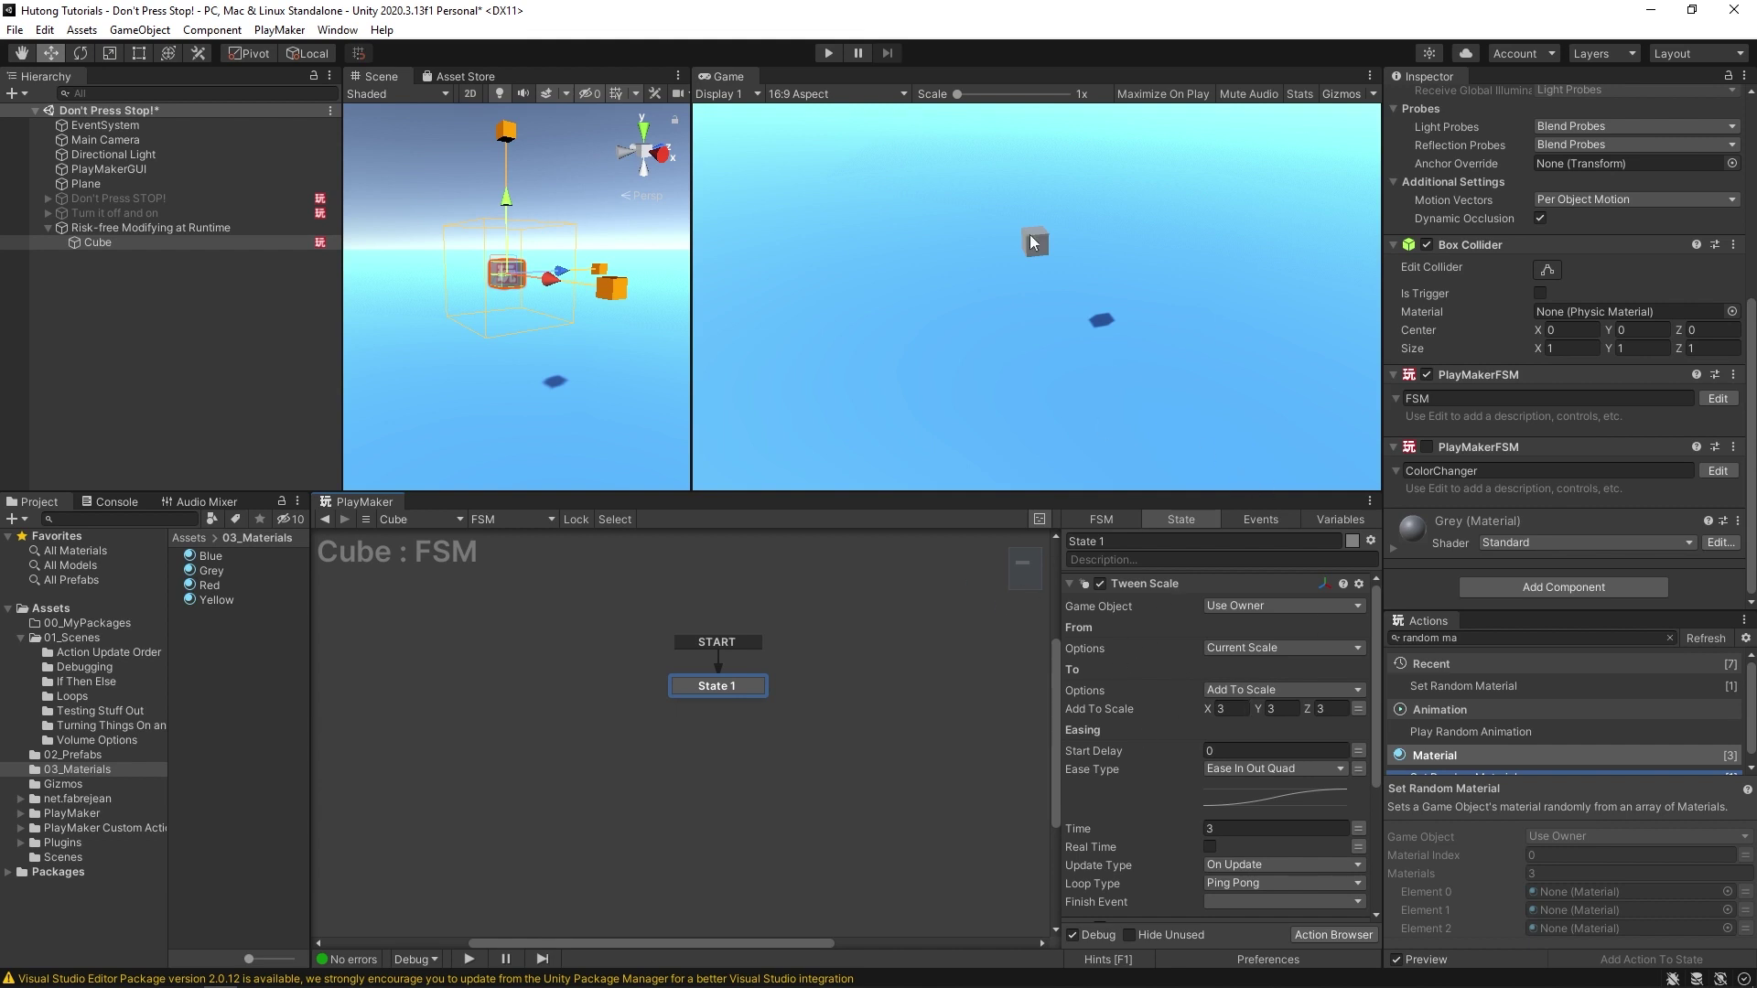
left_click(828, 52)
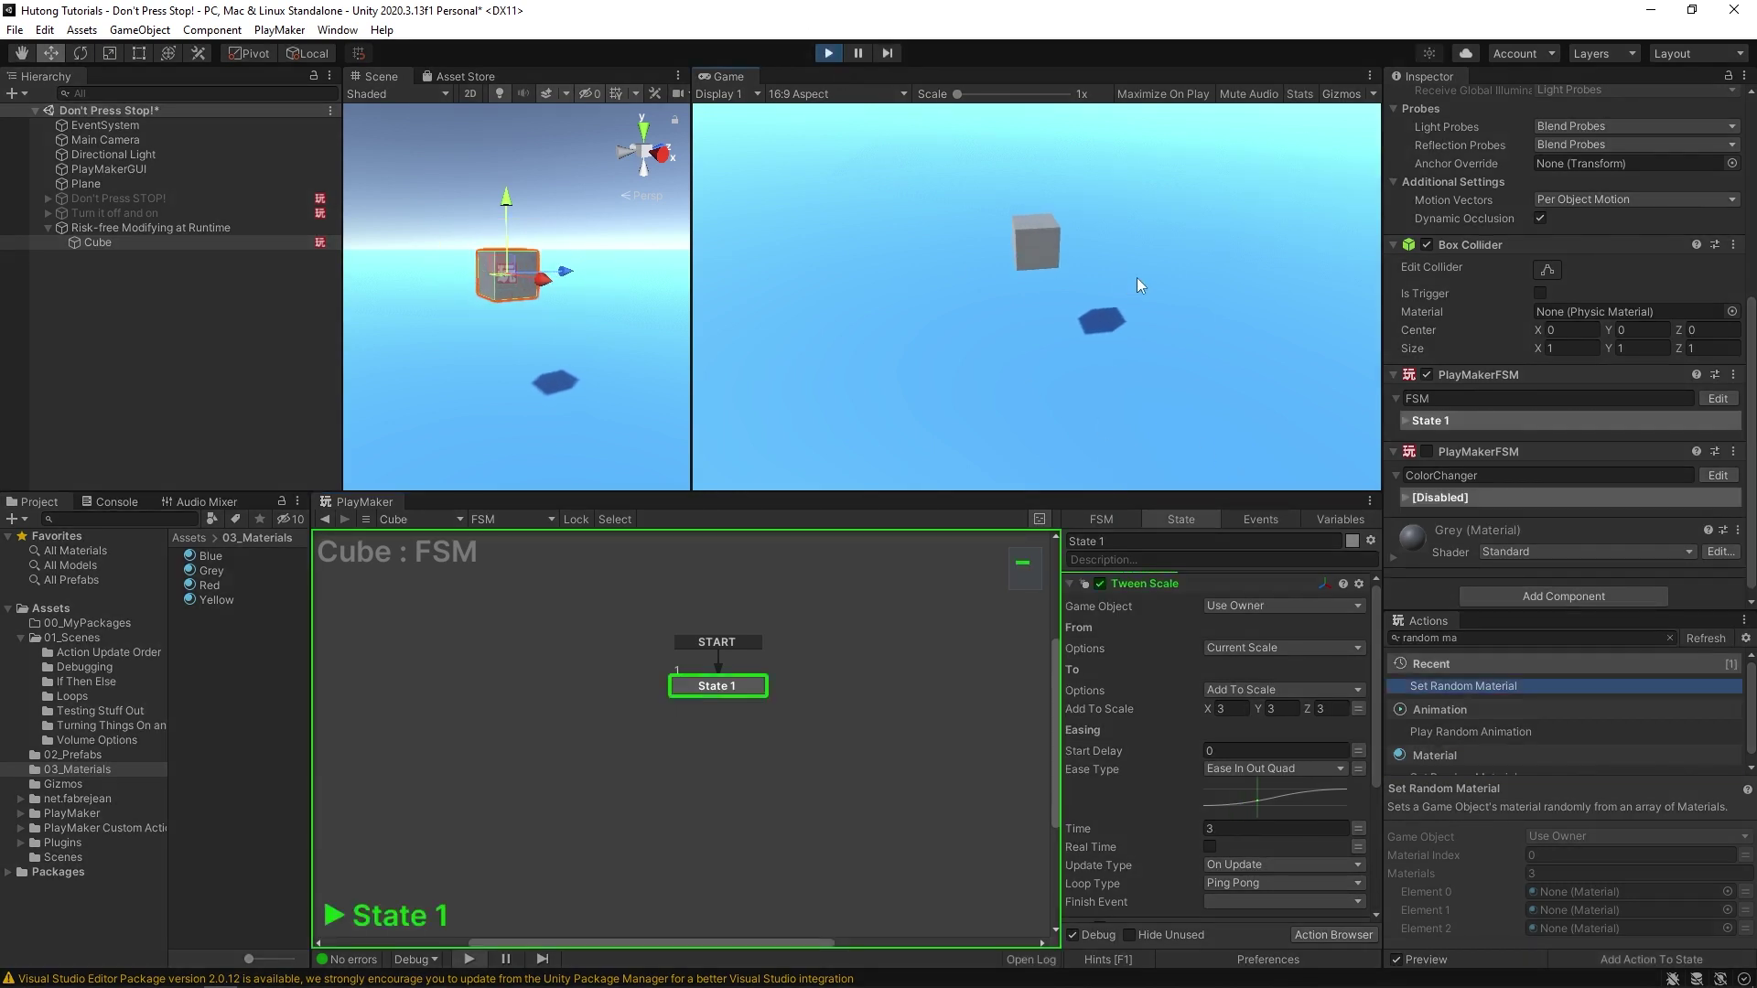
left_click(1507, 475)
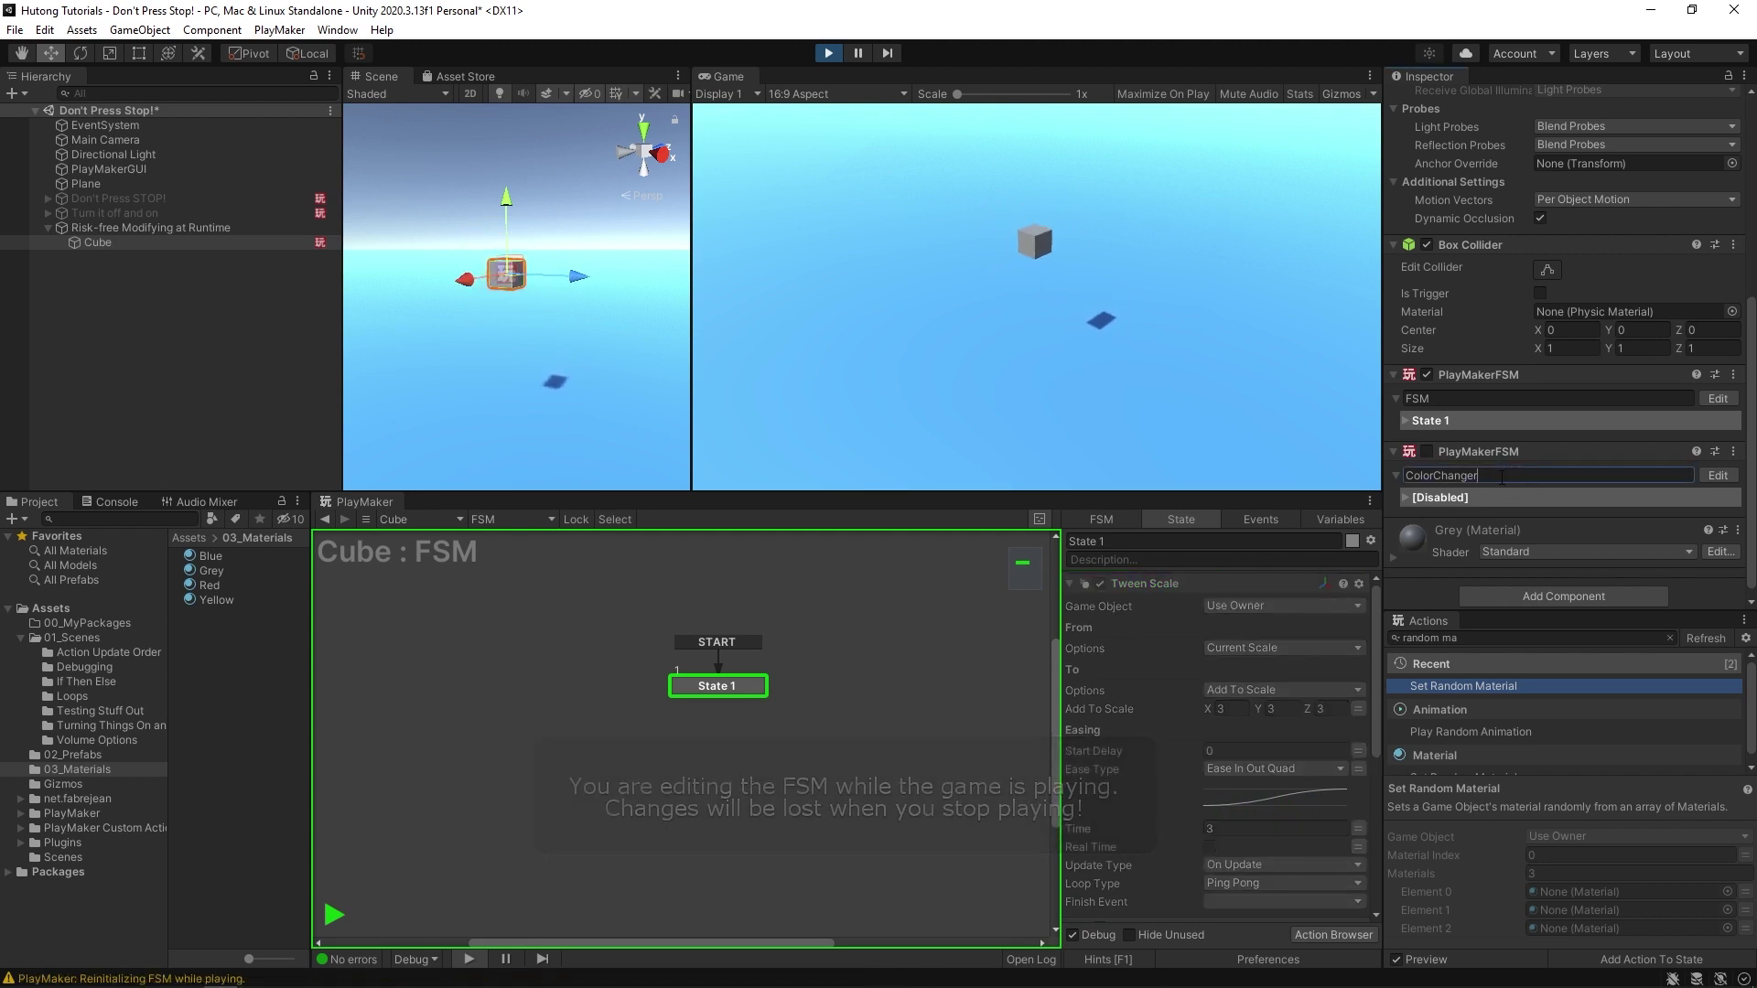
left_click(1427, 451)
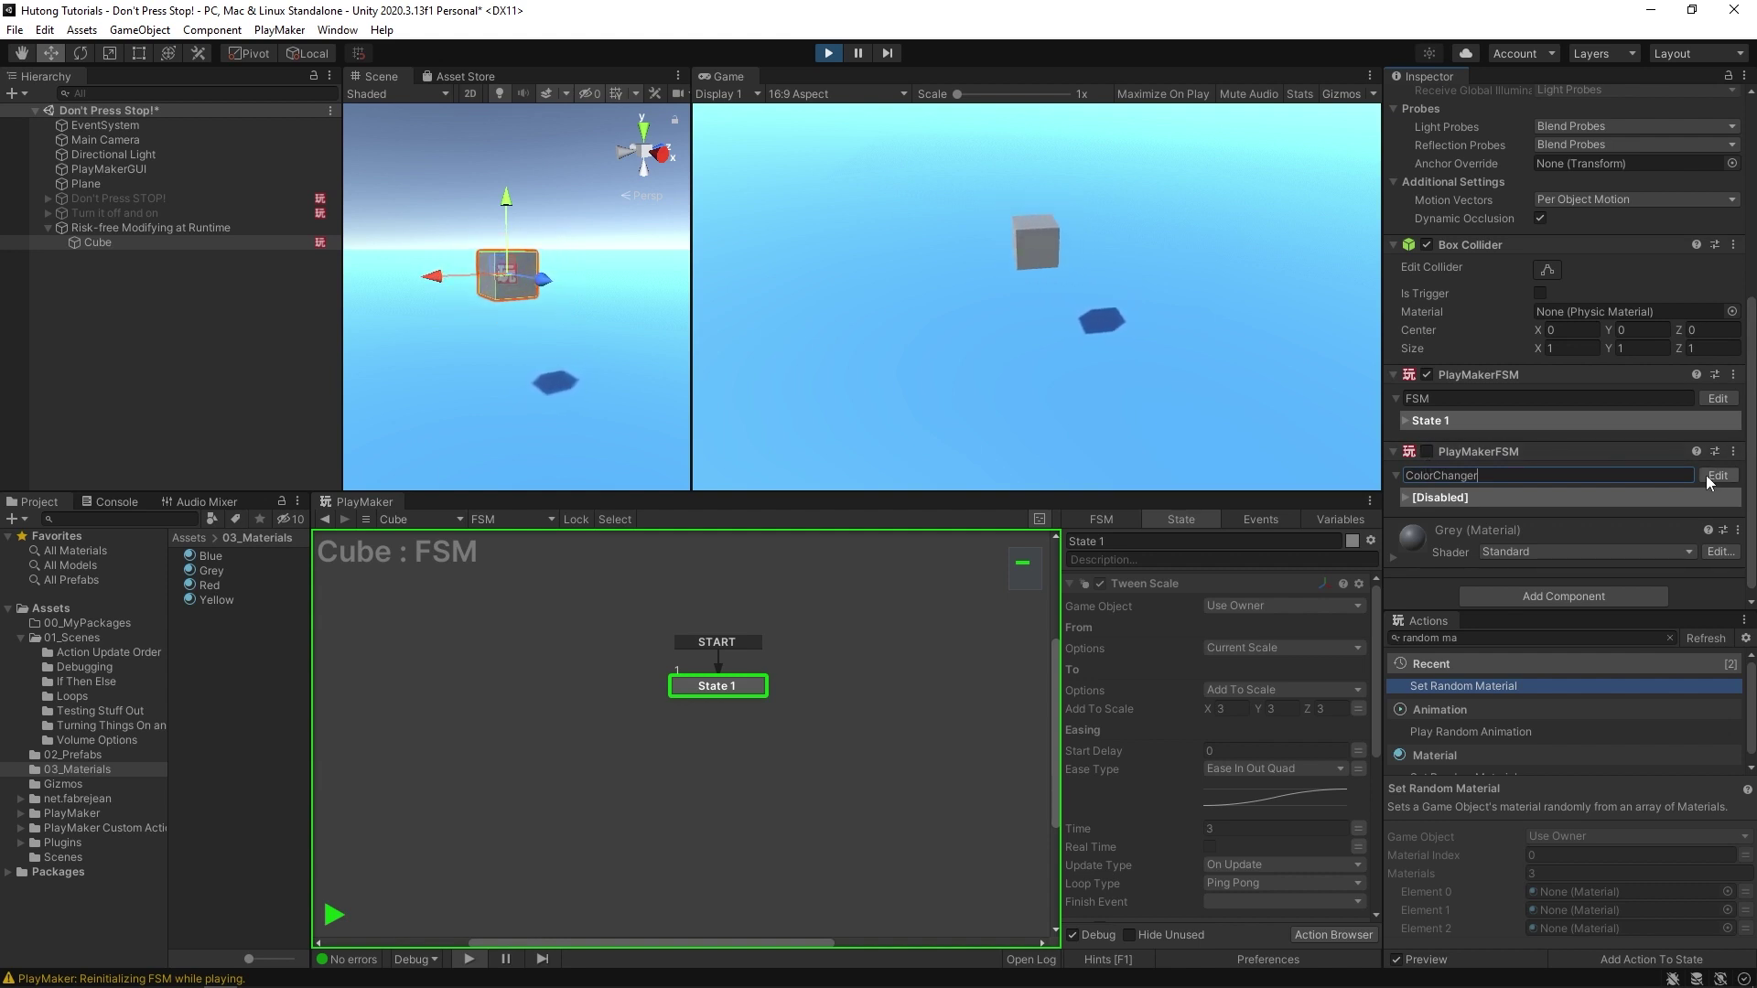
Open the ColorChanger FSM in PlayMaker and select State 1 to review its pink-to-teal tween actions
left_click(1718, 475)
middle_click_drag(611, 754, 824, 689)
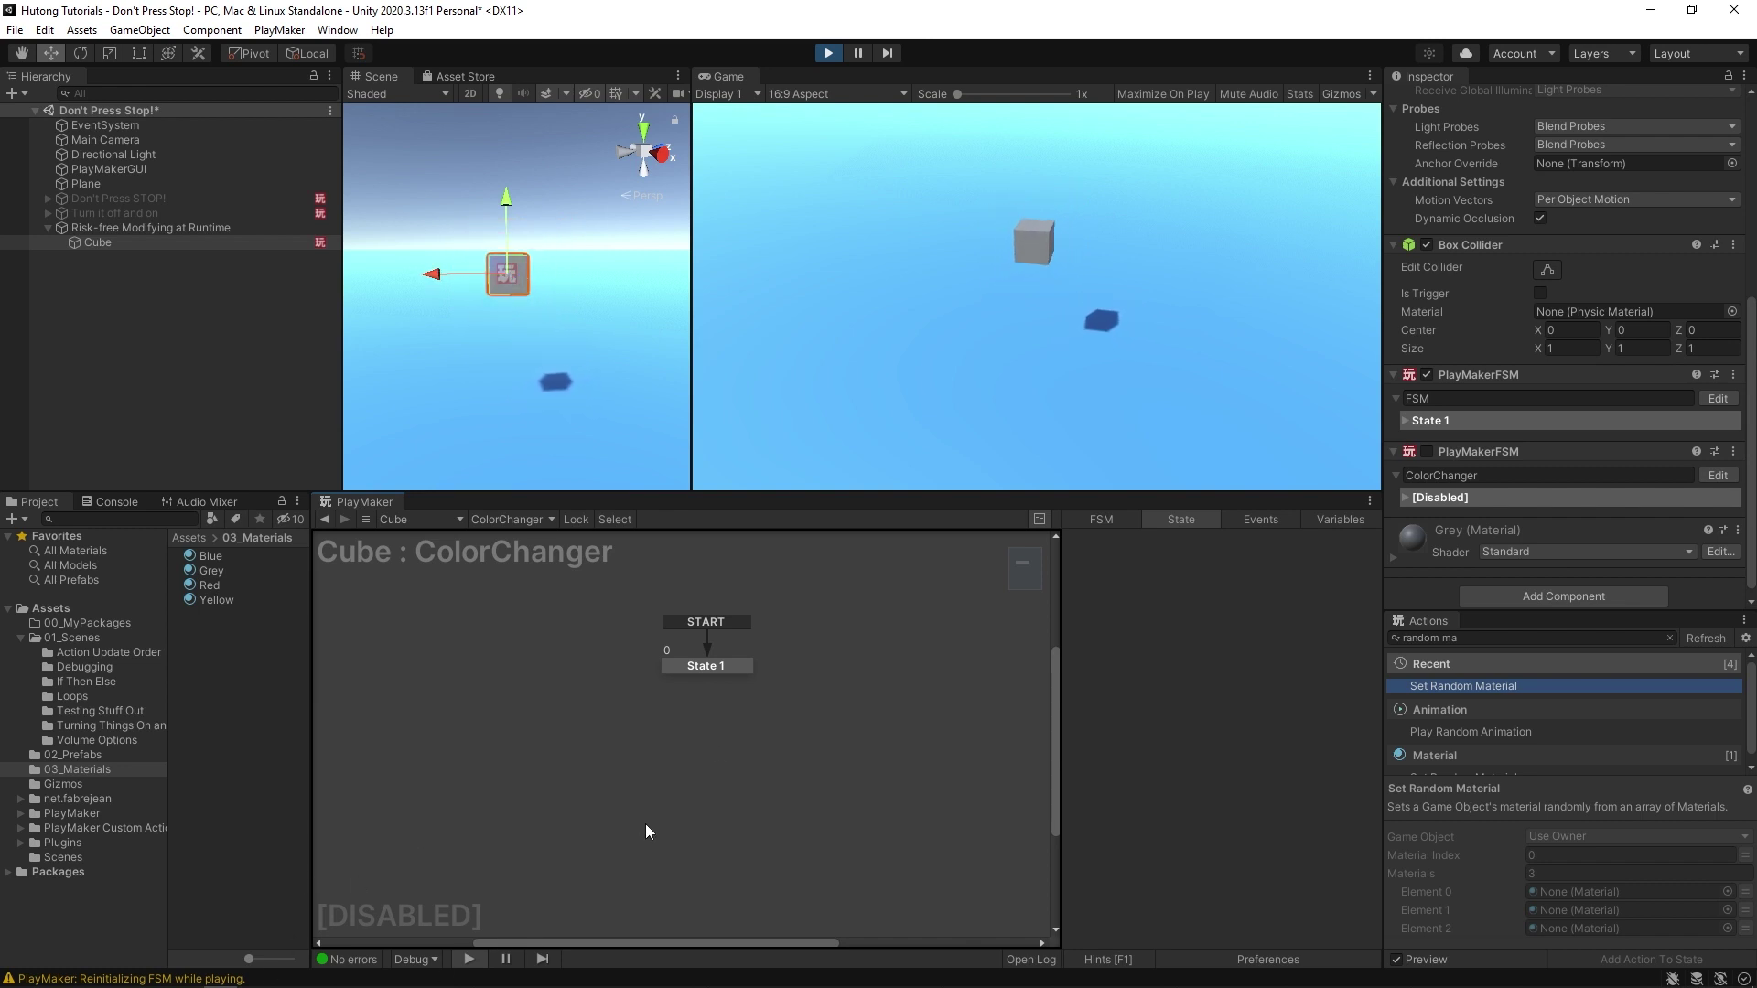
left_click(718, 669)
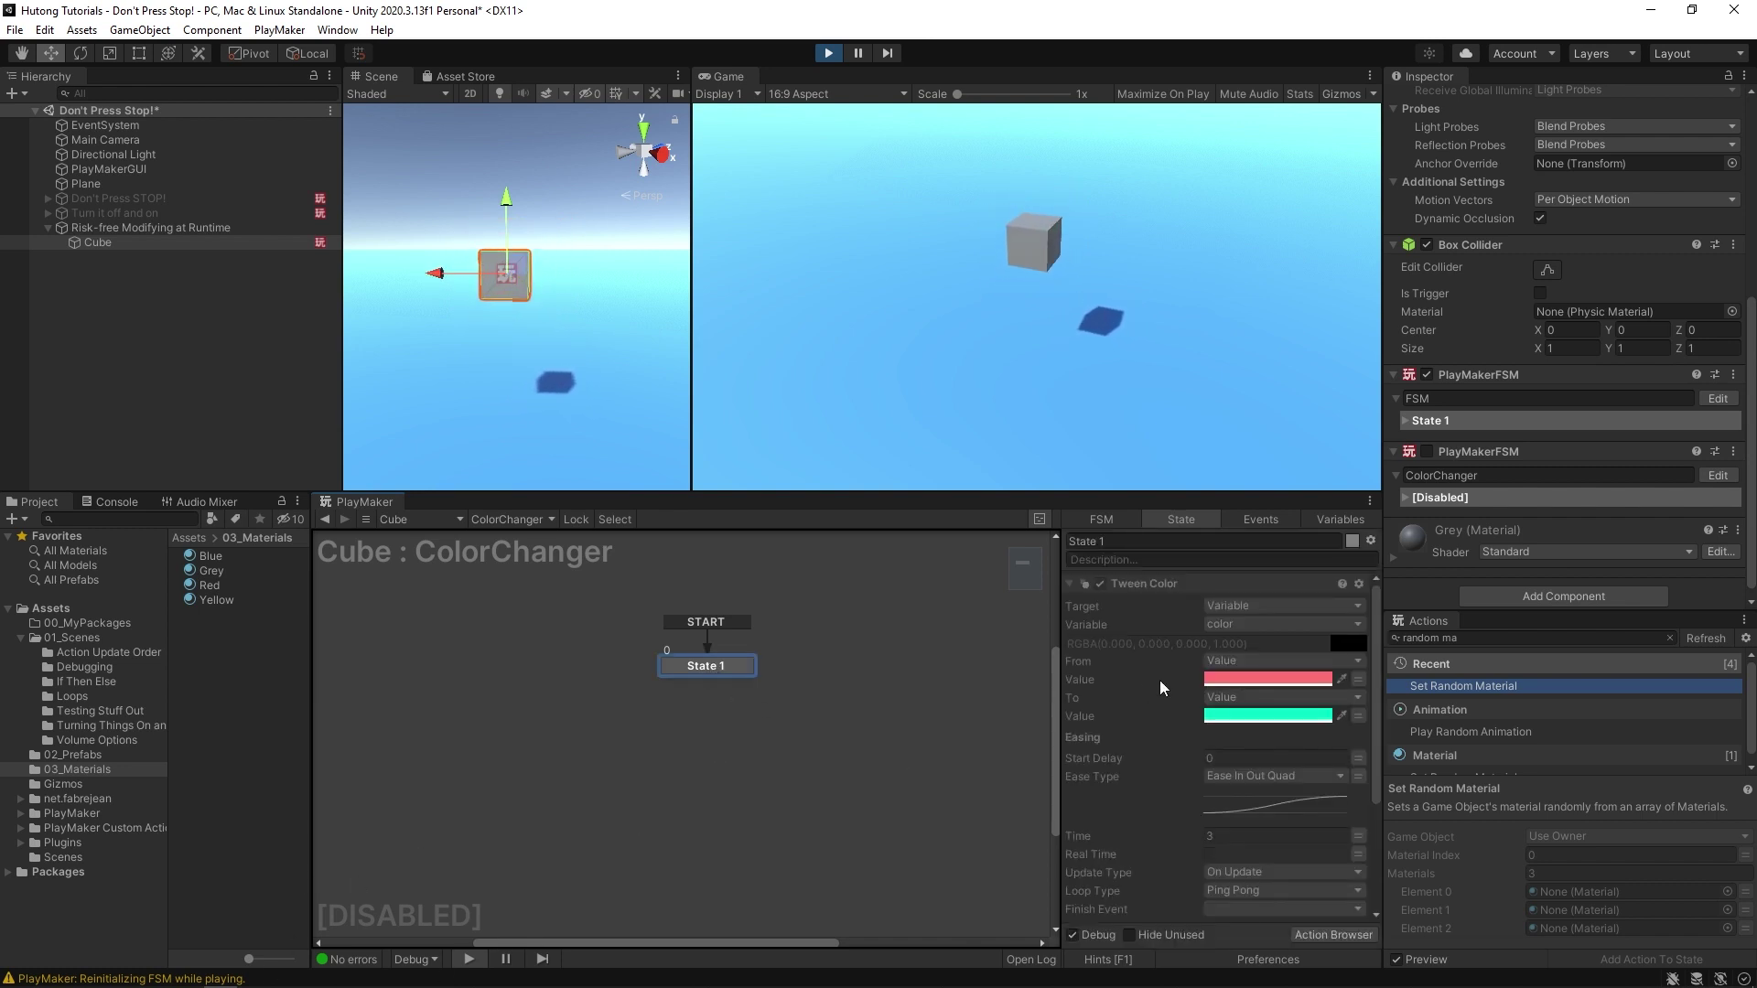
left_click_drag(1104, 494, 1105, 400)
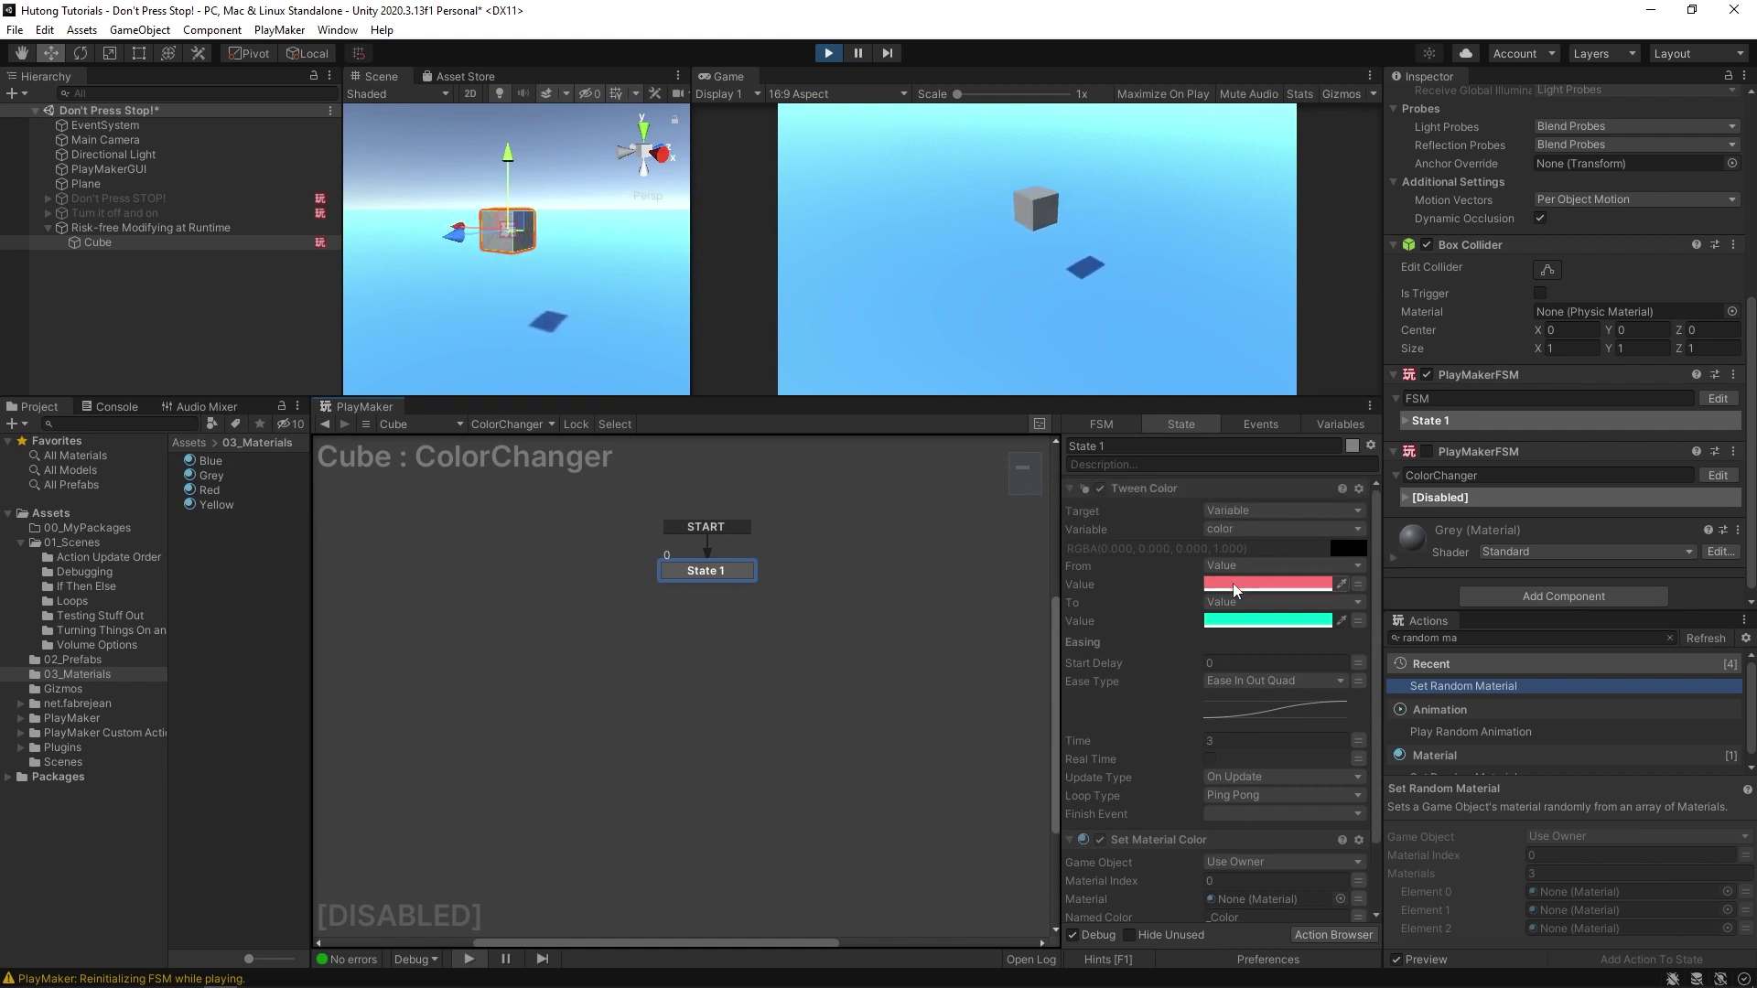
scroll(1195, 650, "down", 3)
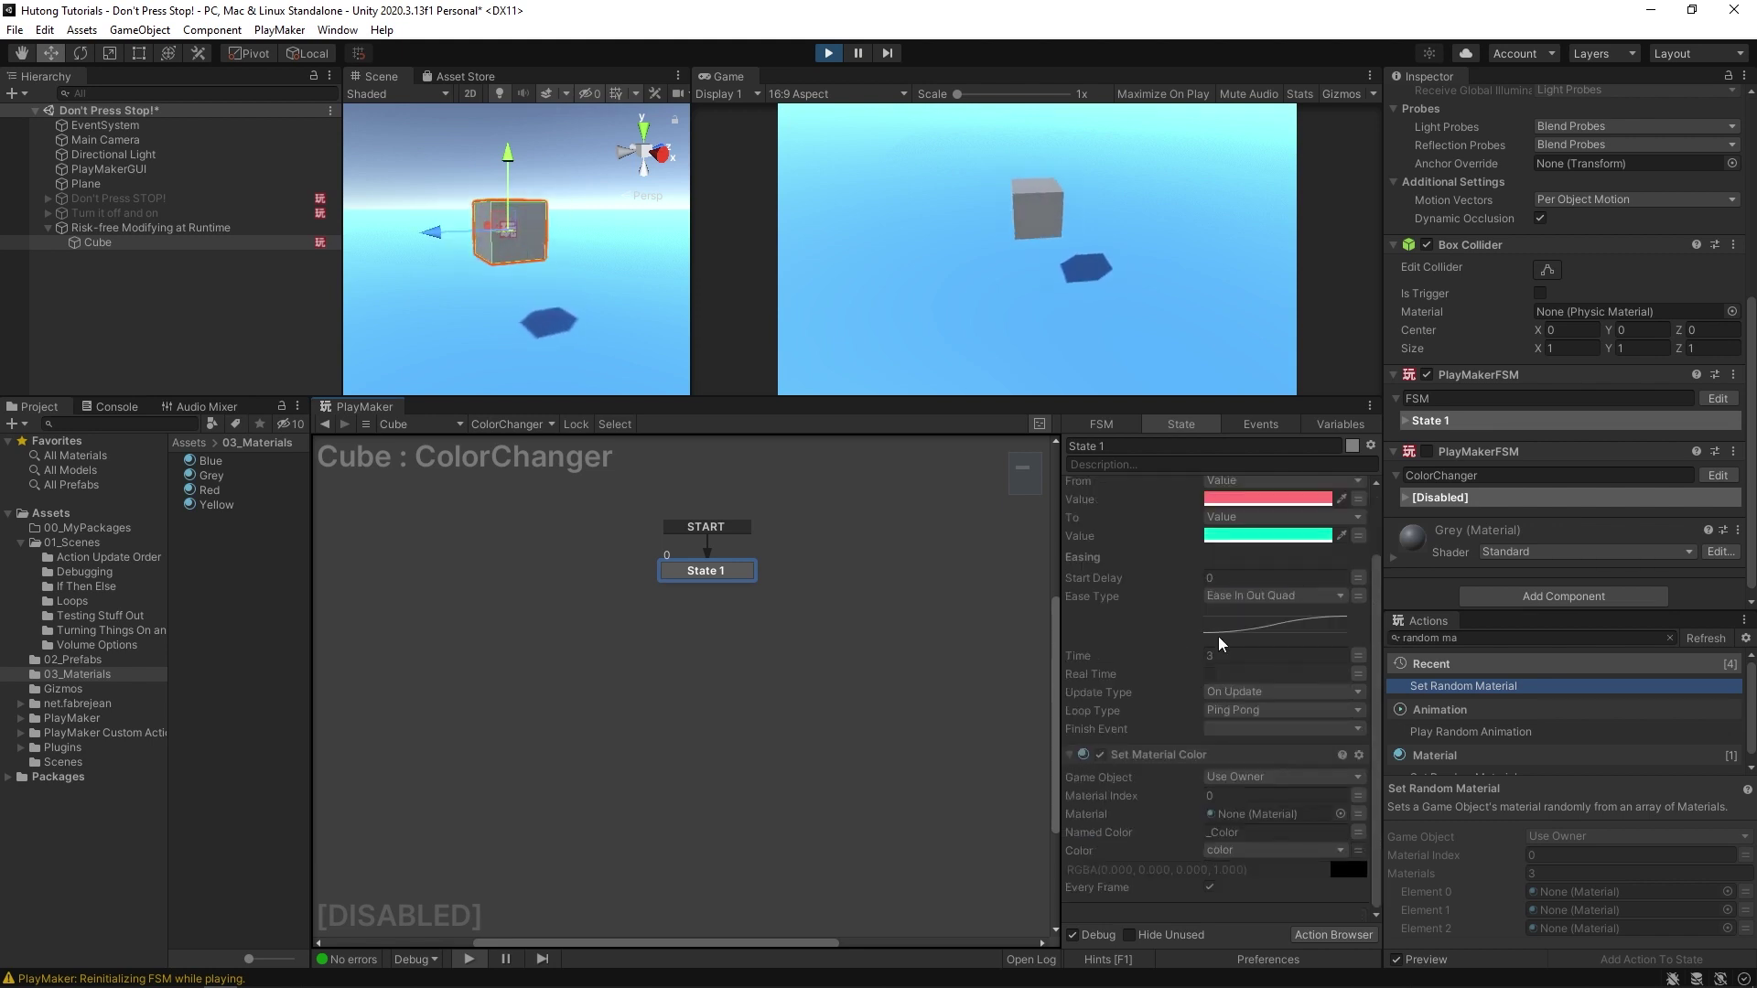
scroll(1347, 726, "up", 3)
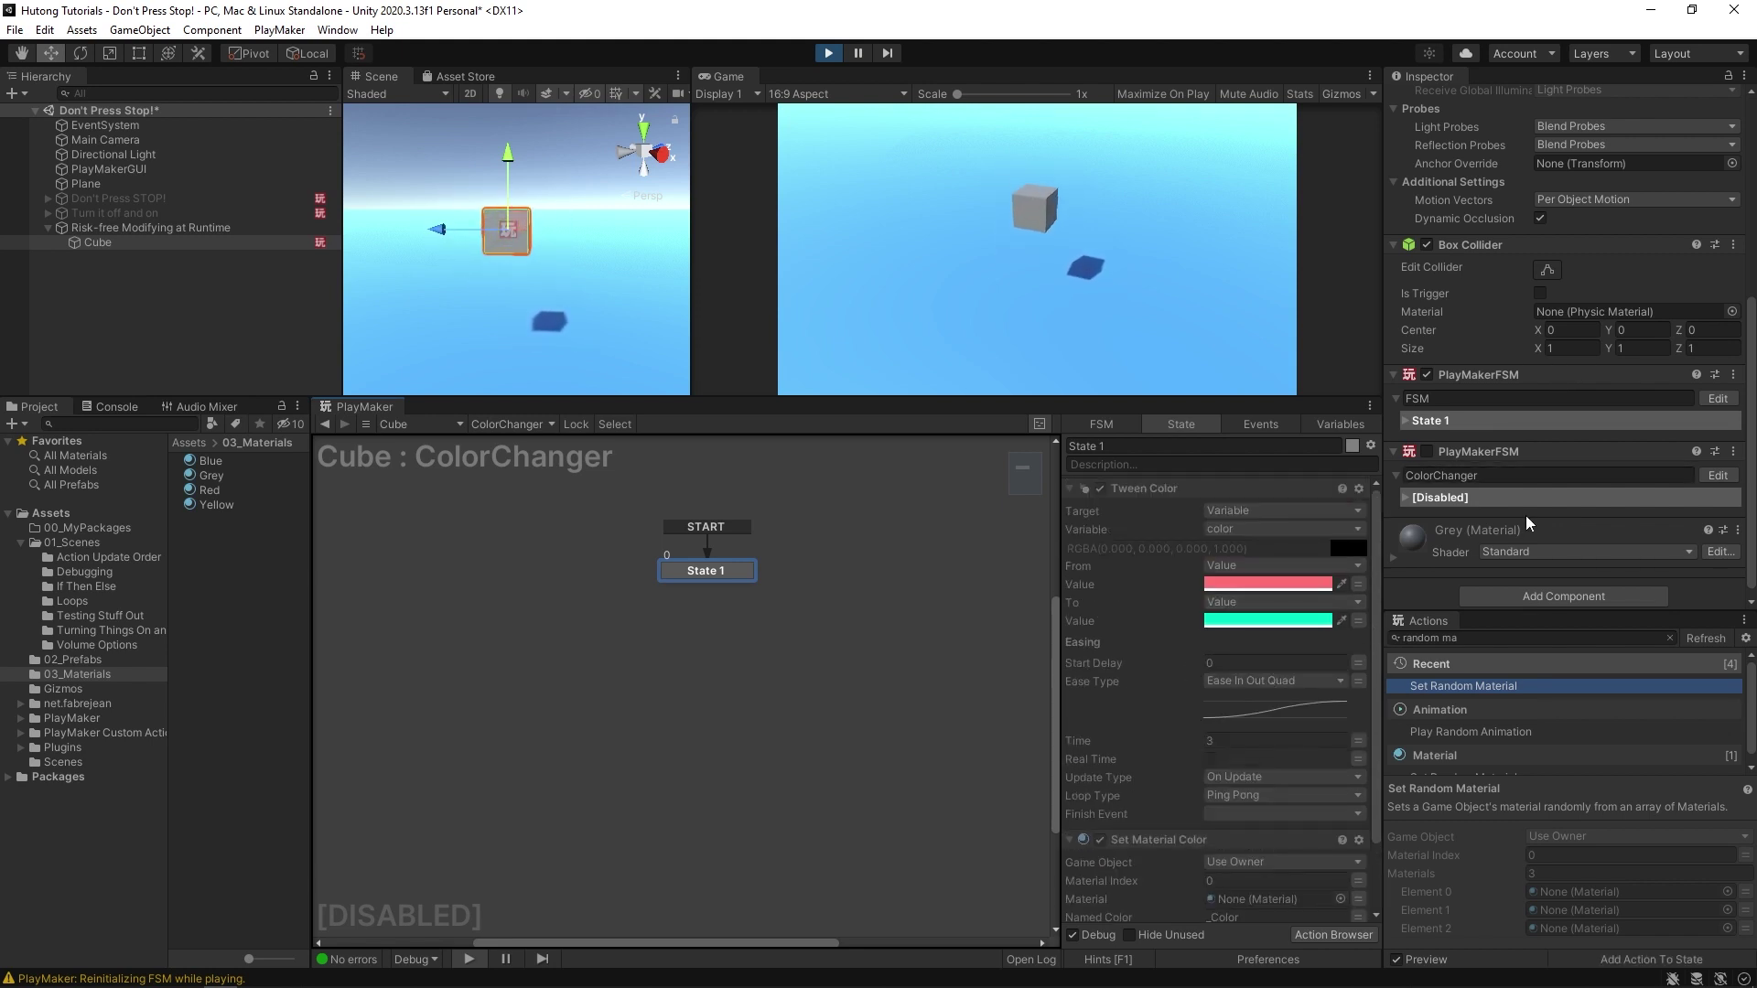
scroll(1455, 501, "down", 1)
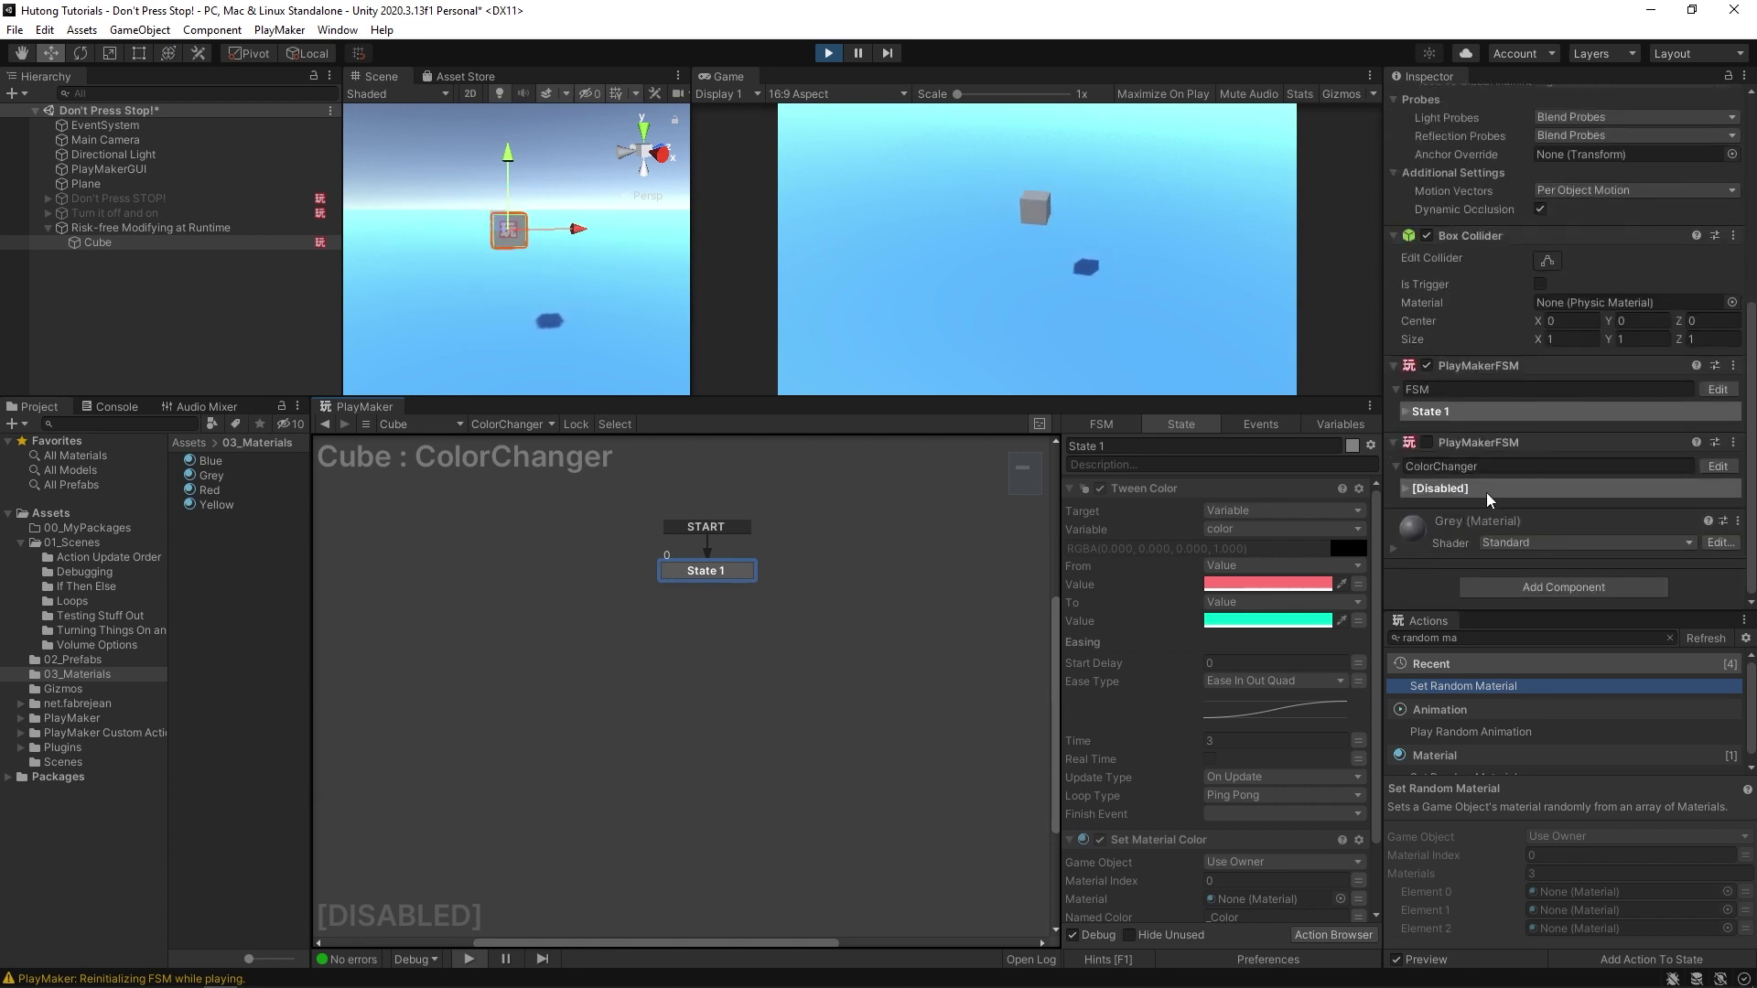
Deactivate the running Cube and then reactivate it
scroll(1485, 492, "up", 10)
left_click(1431, 103)
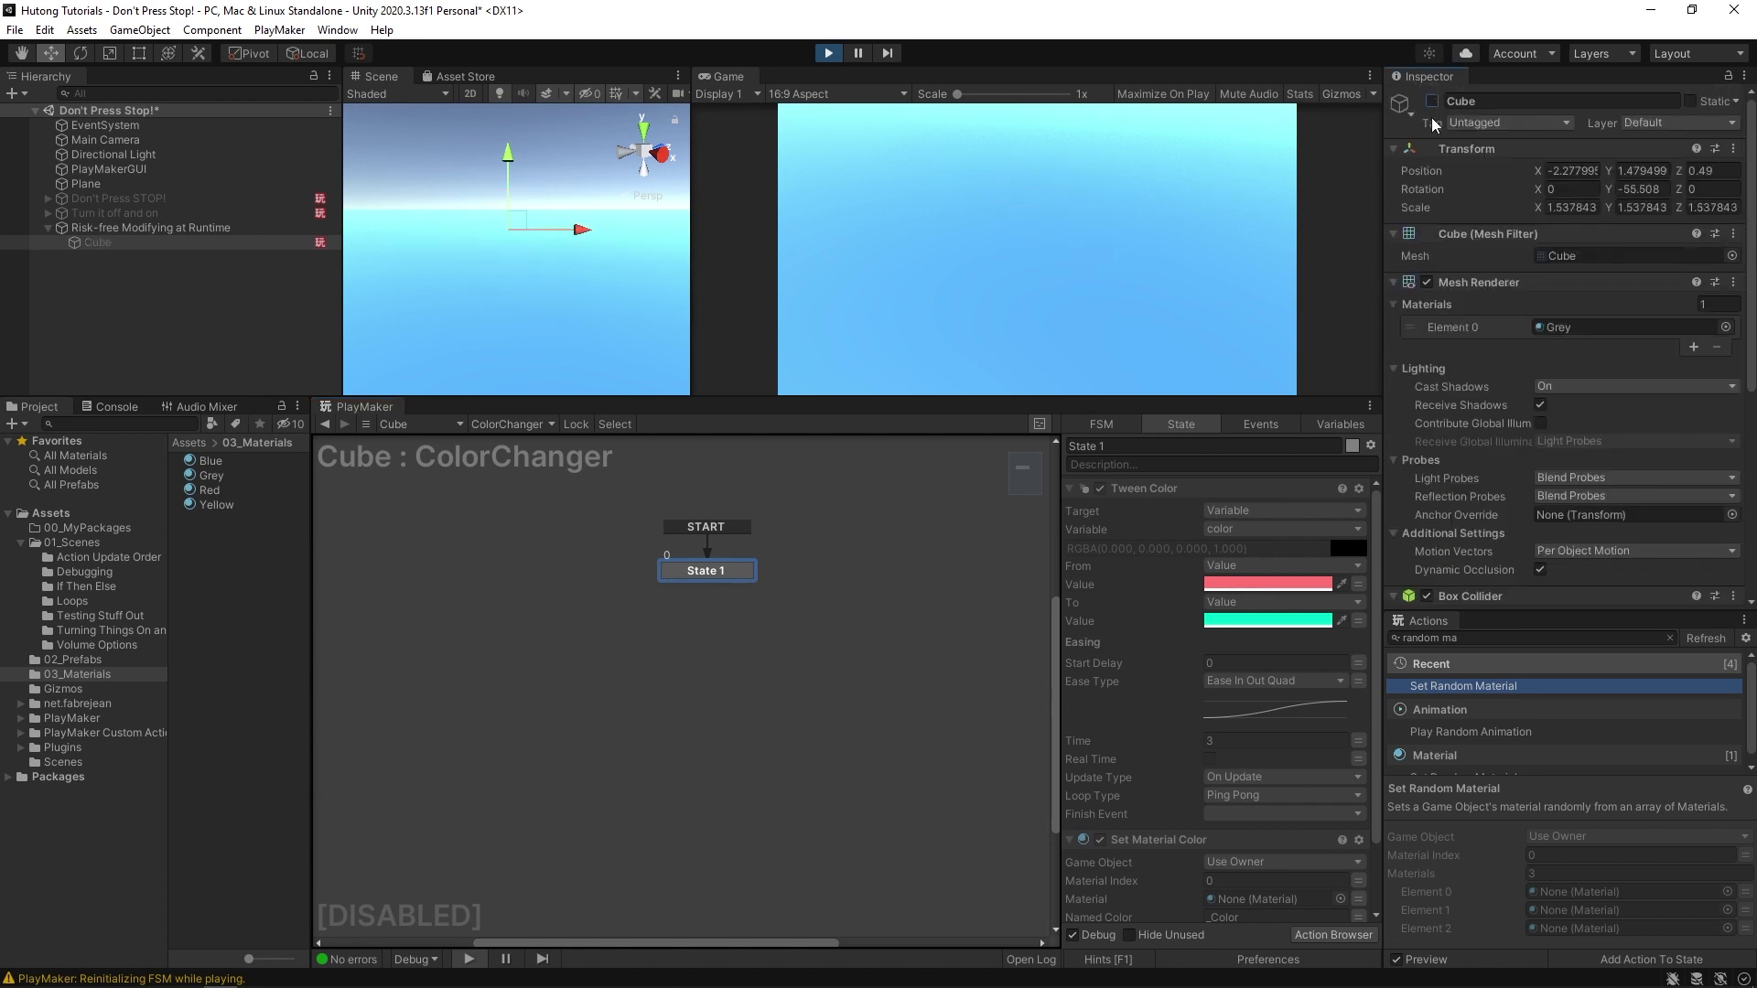
left_click(1431, 103)
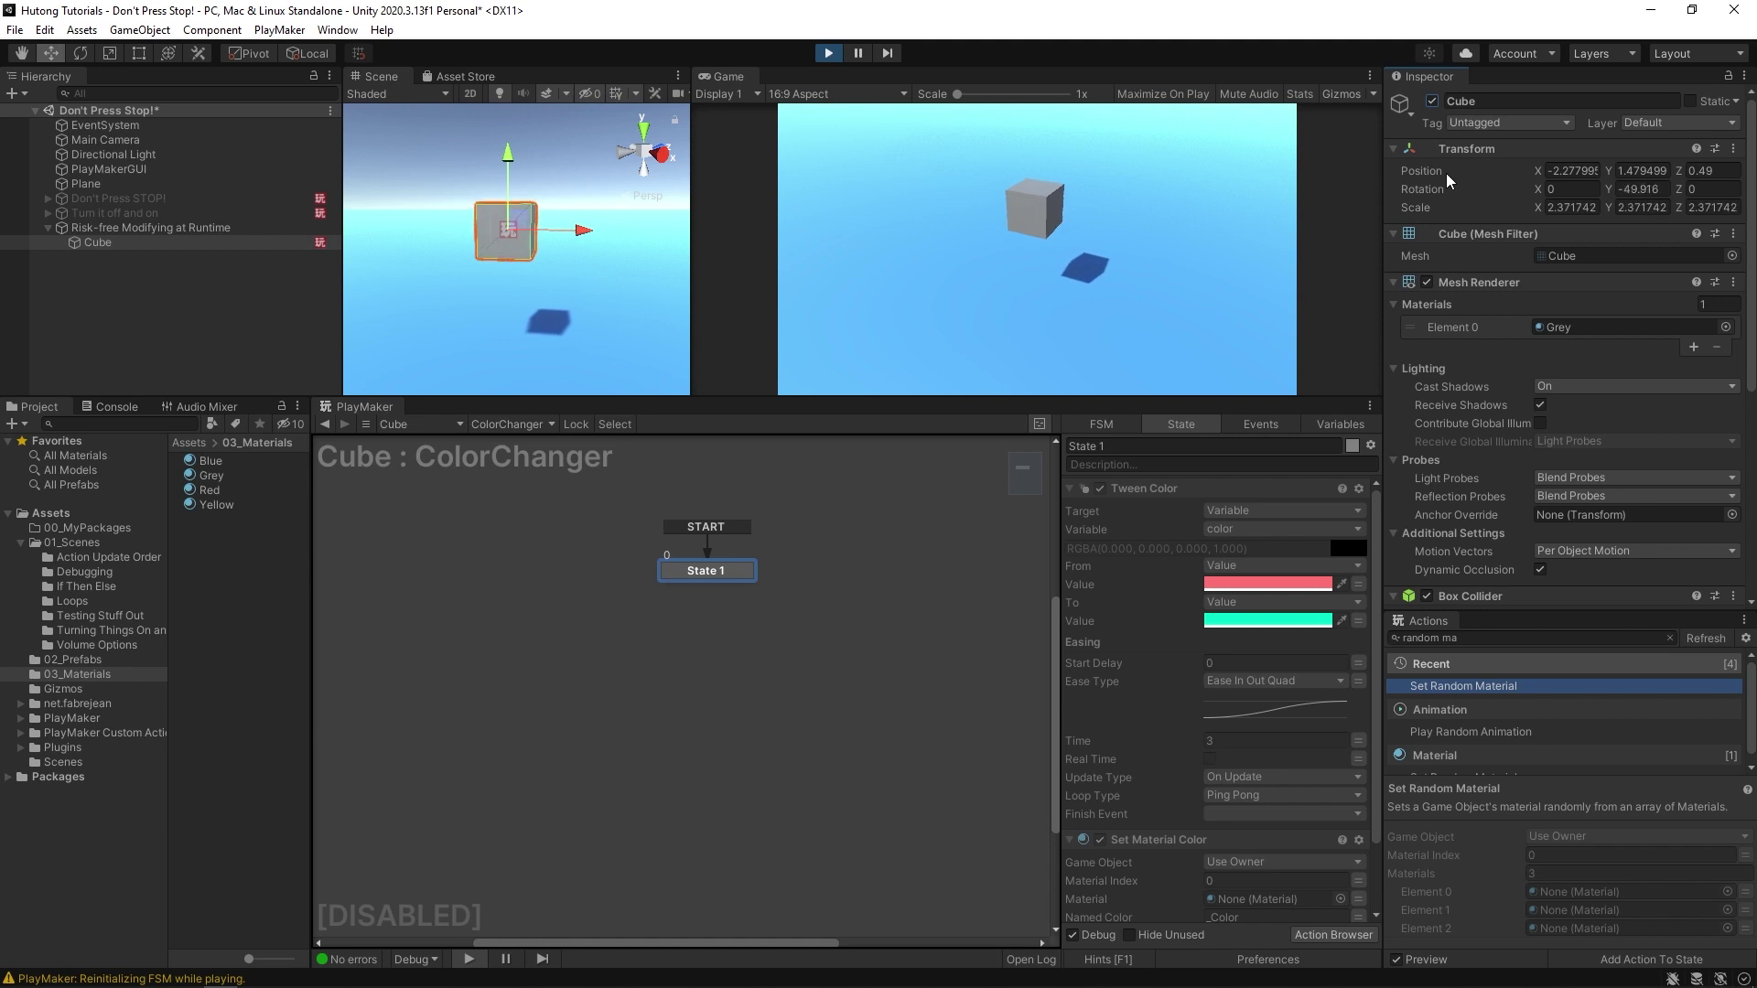
Toggle the ColorChanger FSM on and off several times, leaving it disabled
scroll(1504, 322, "down", 5)
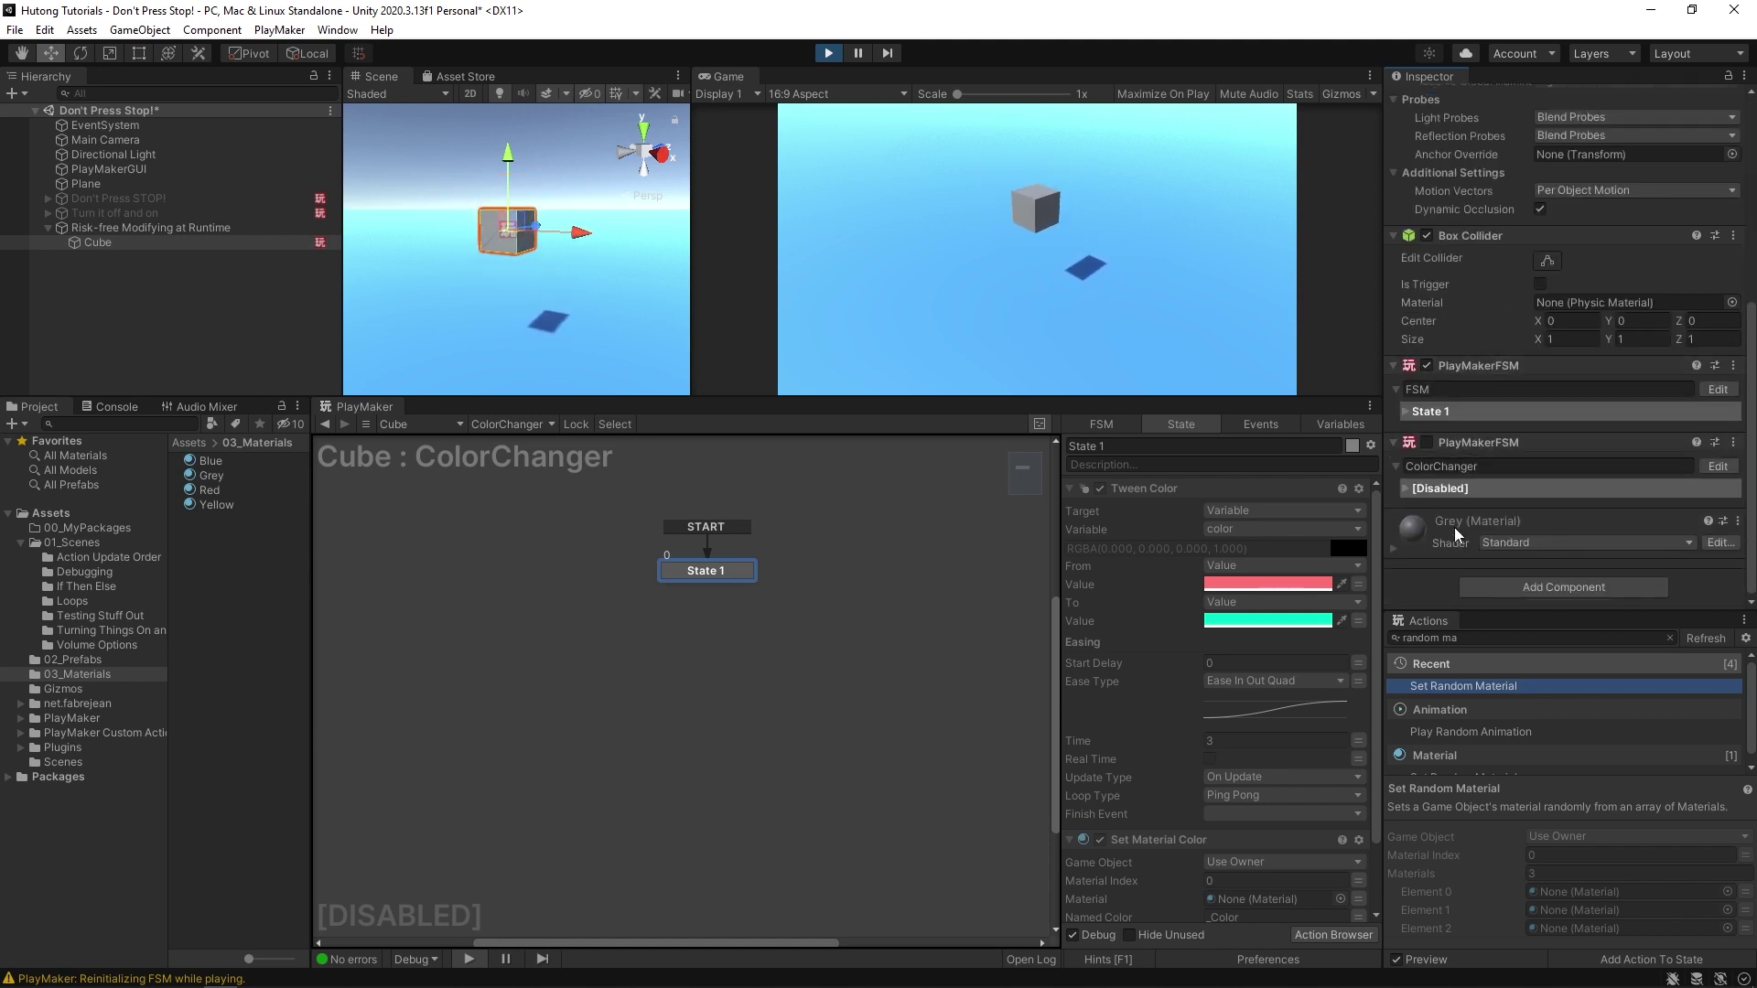
left_click(1426, 442)
scroll(1462, 533, "down", 3)
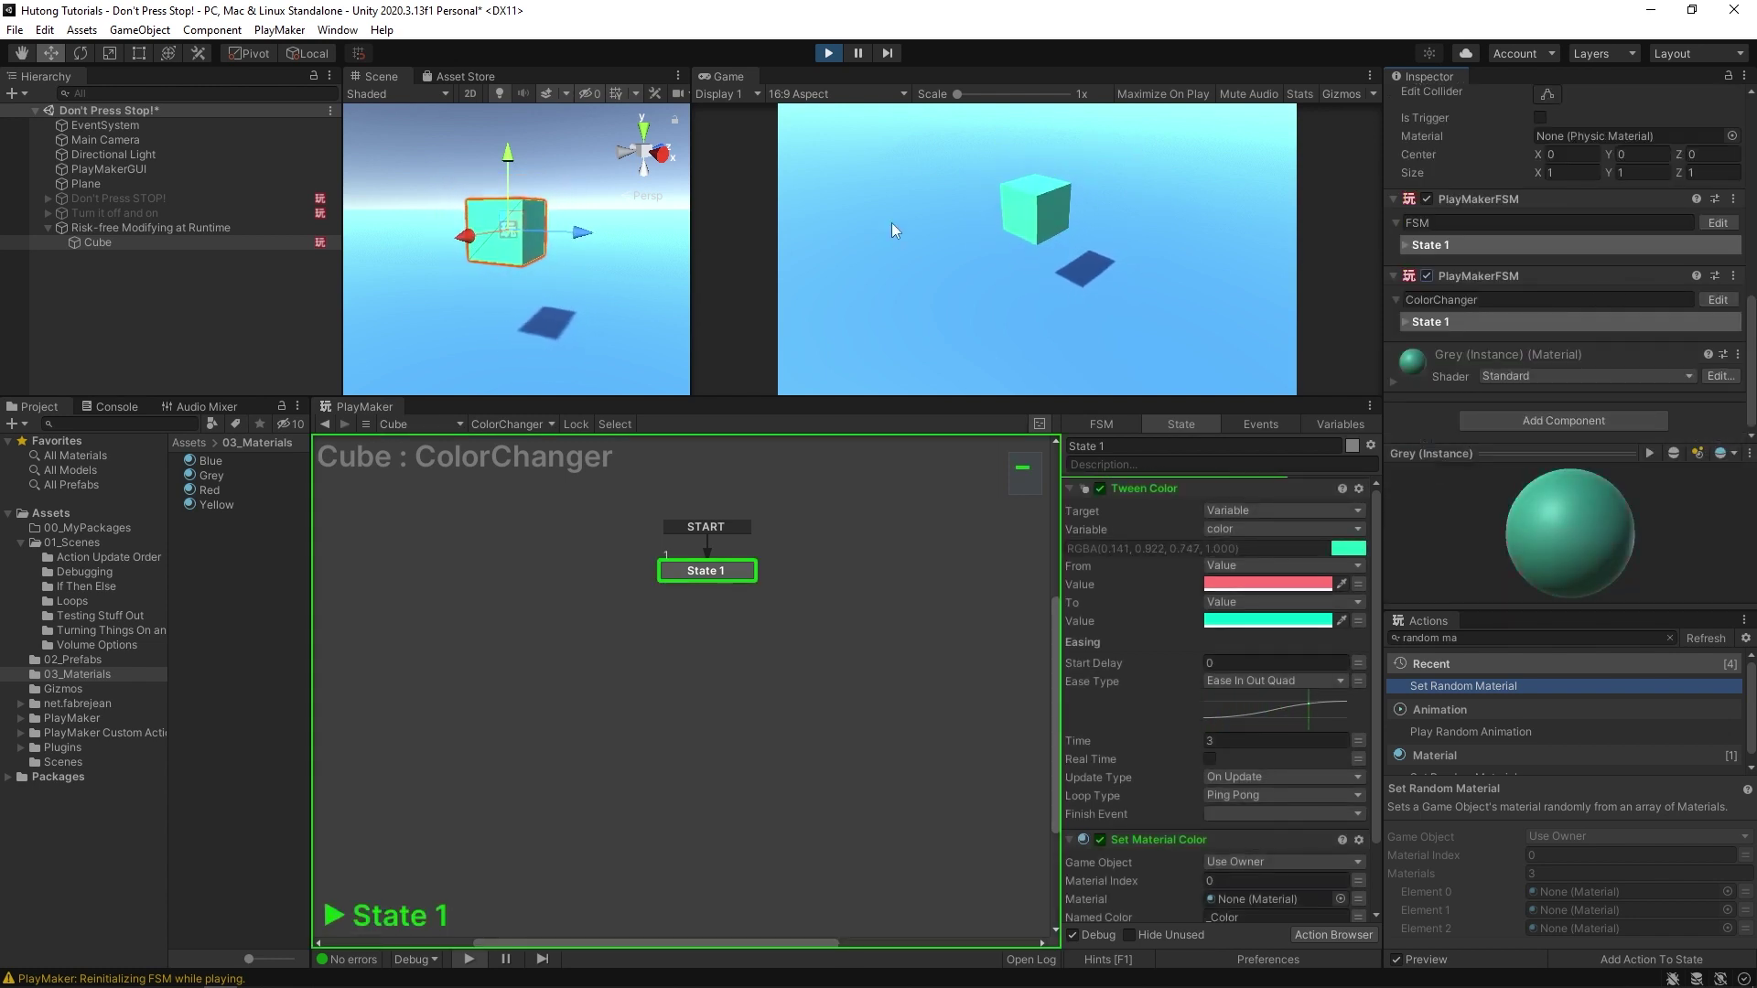
left_click(1426, 276)
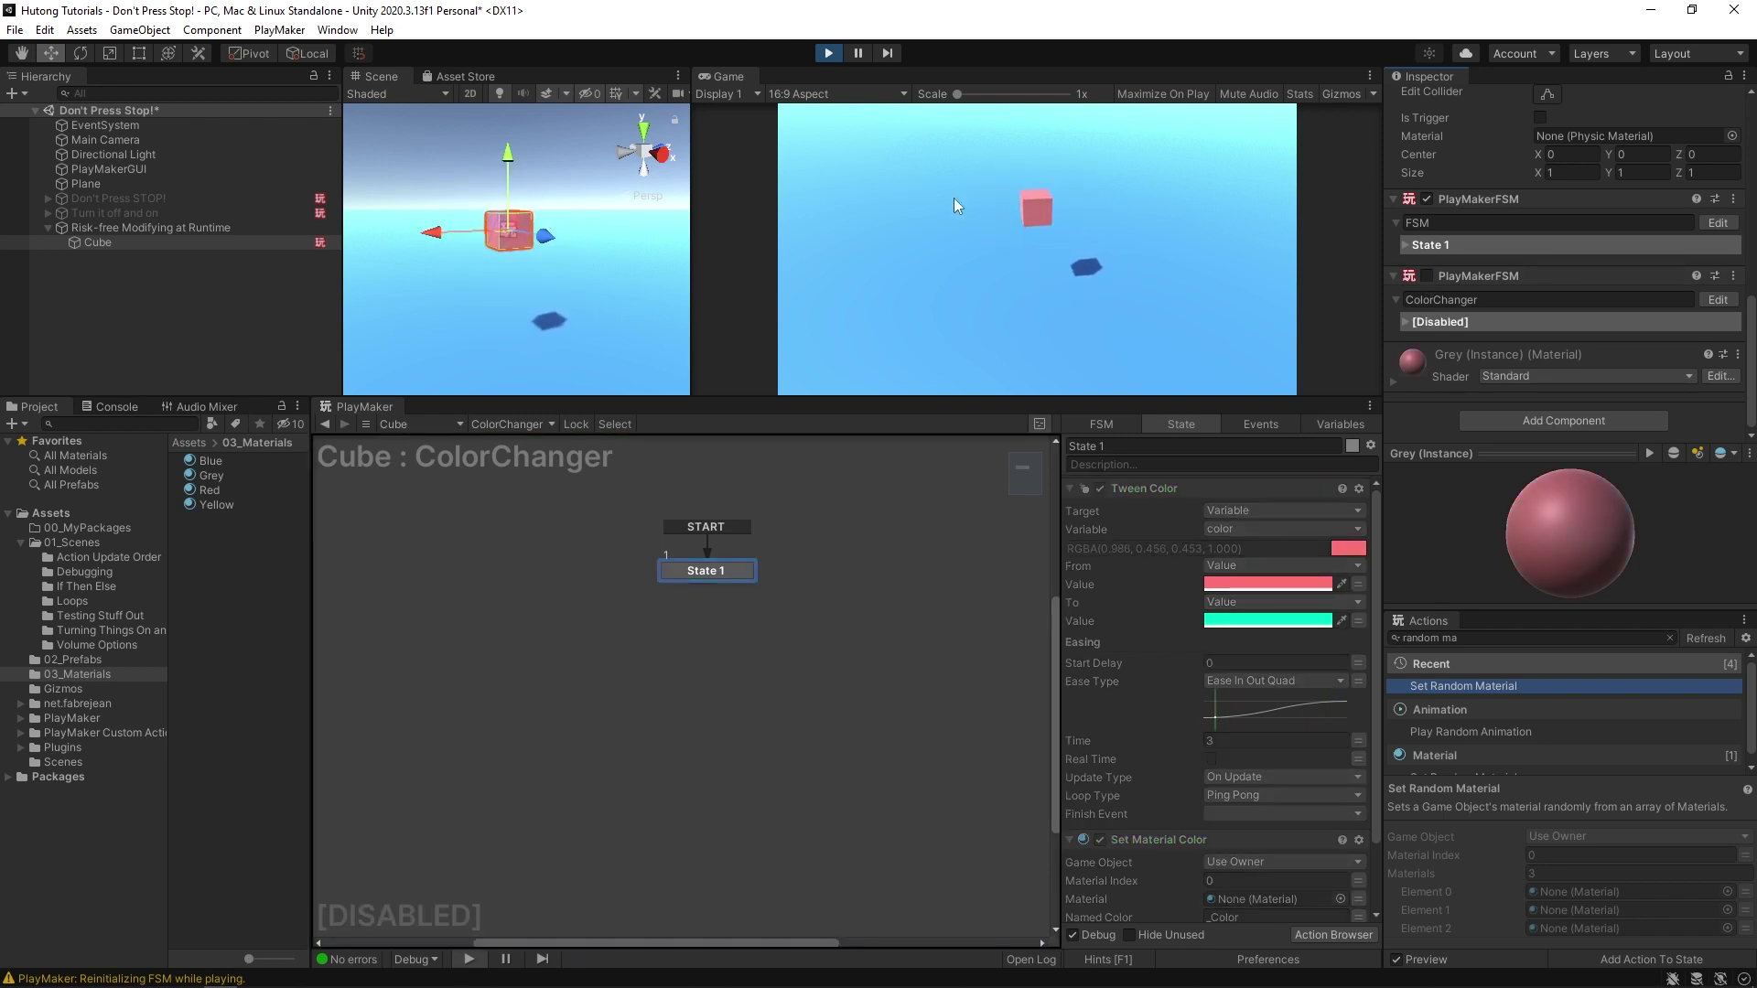
left_click(1429, 275)
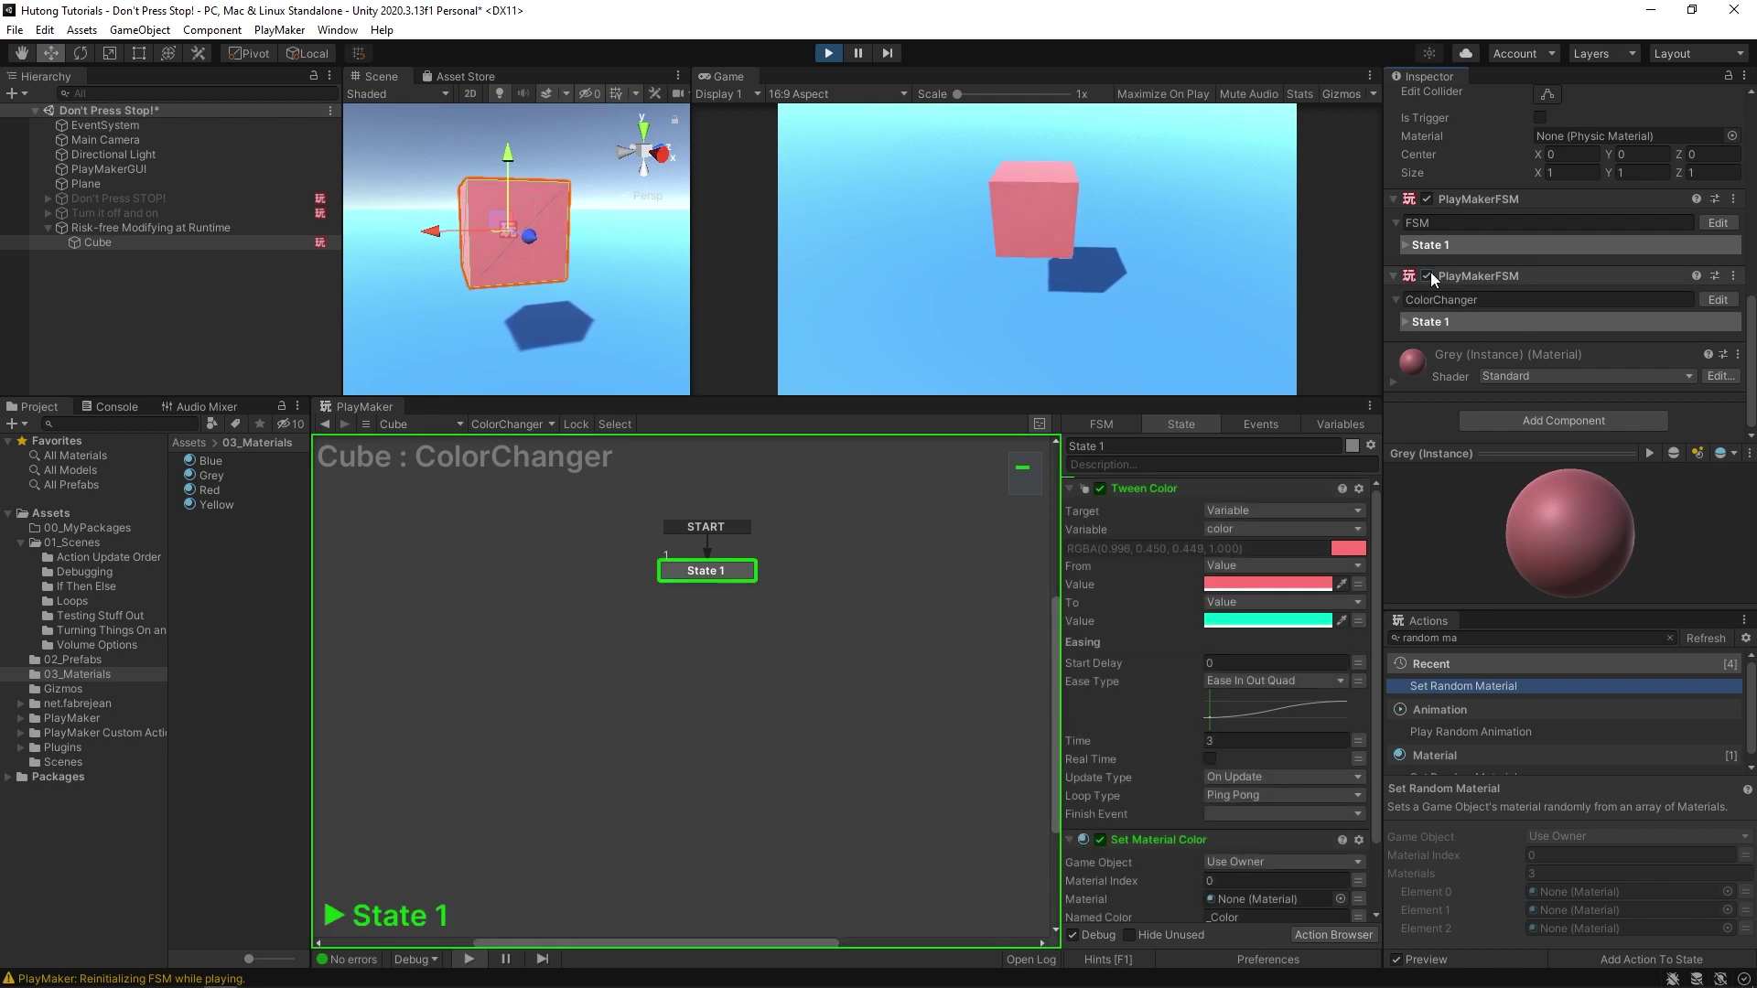
left_click(1431, 271)
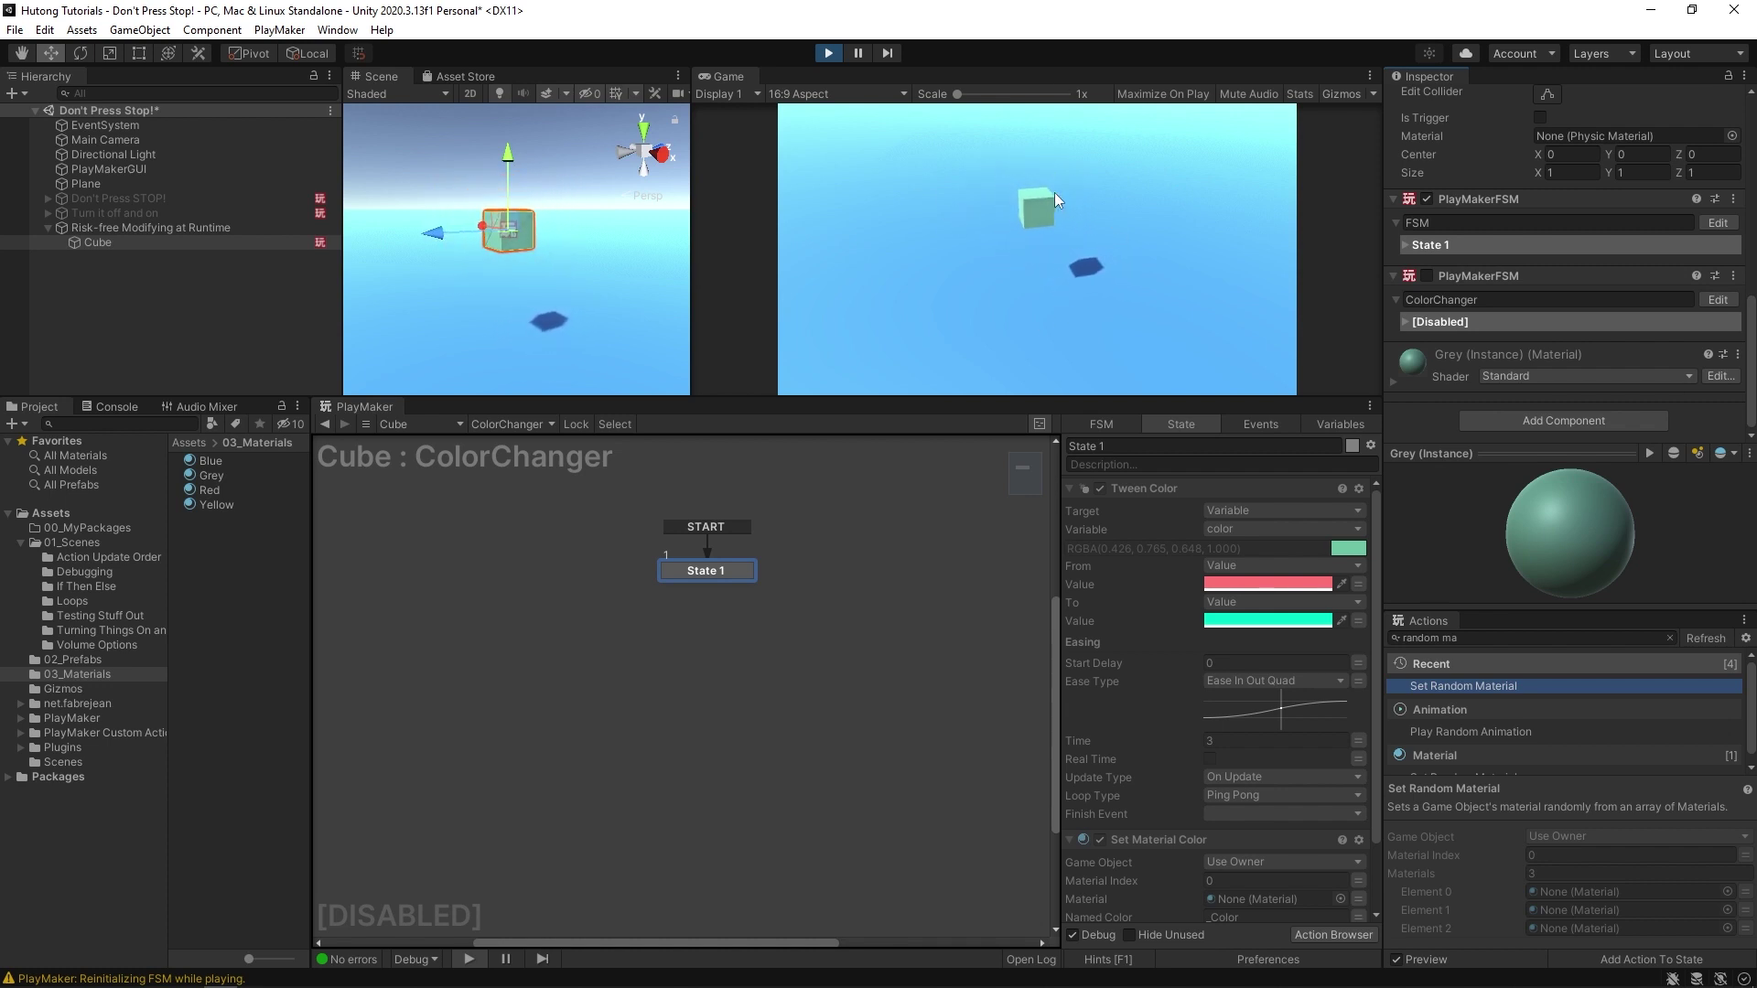
Stop Play mode and scroll the Inspector back to the top
left_click(827, 53)
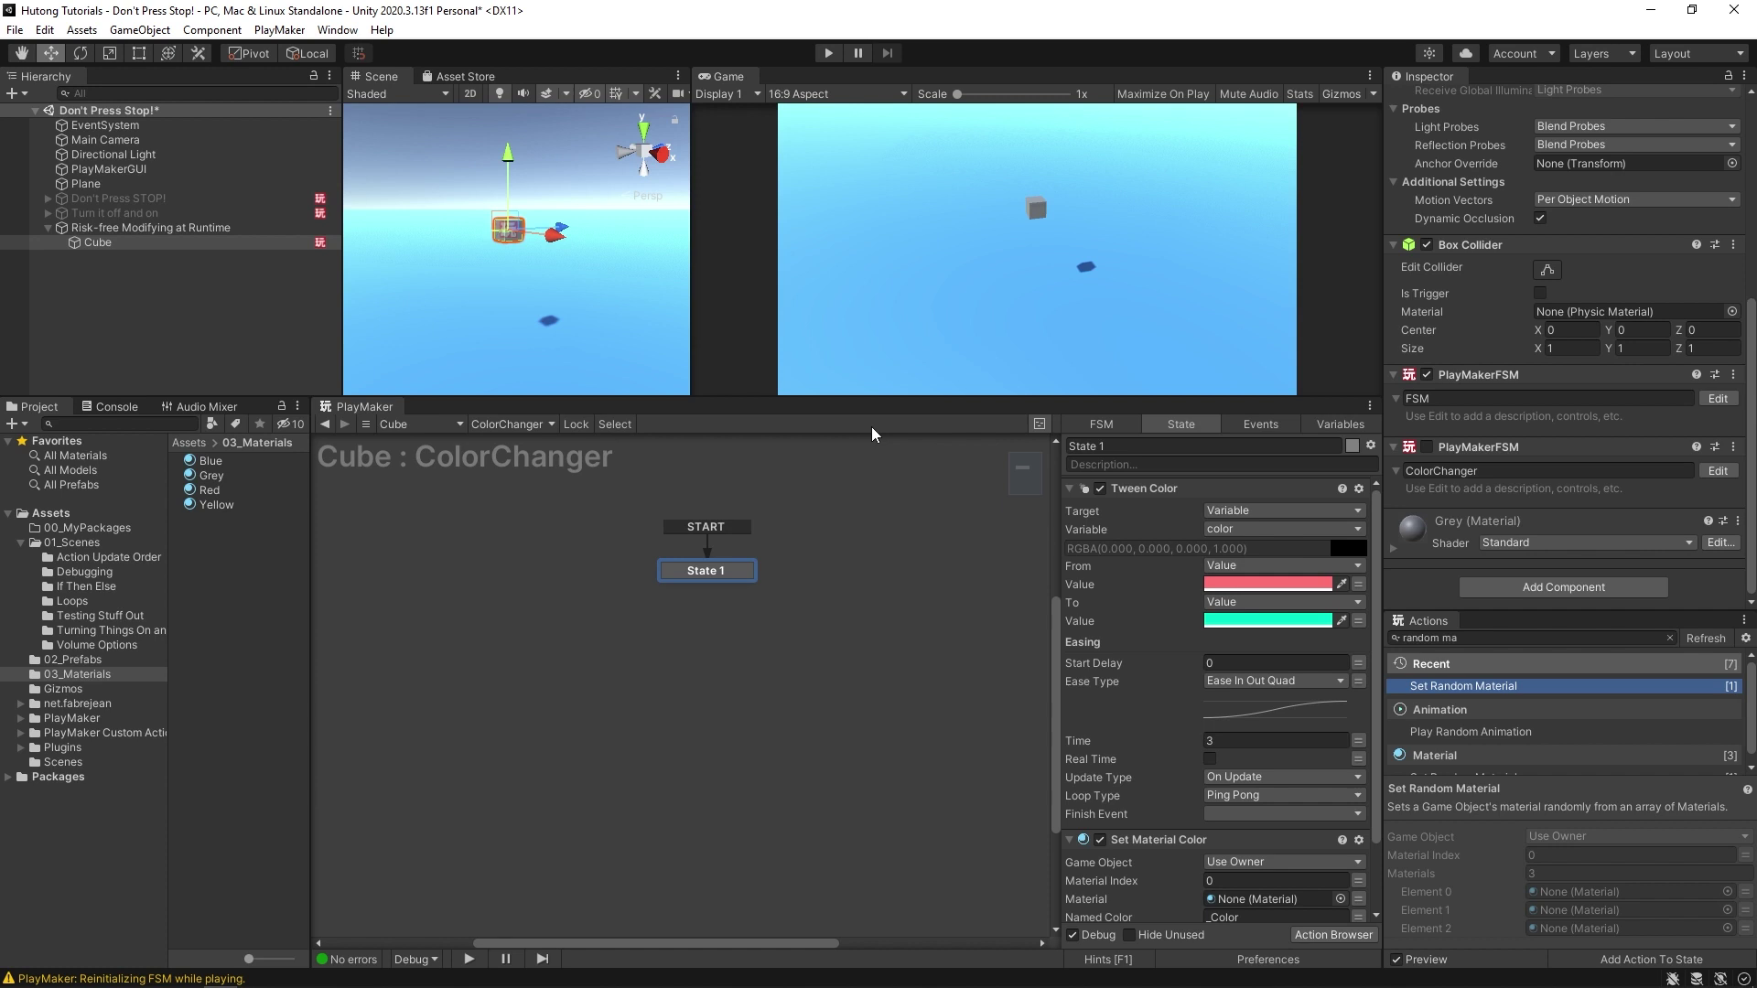
scroll(1555, 348, "up", 5)
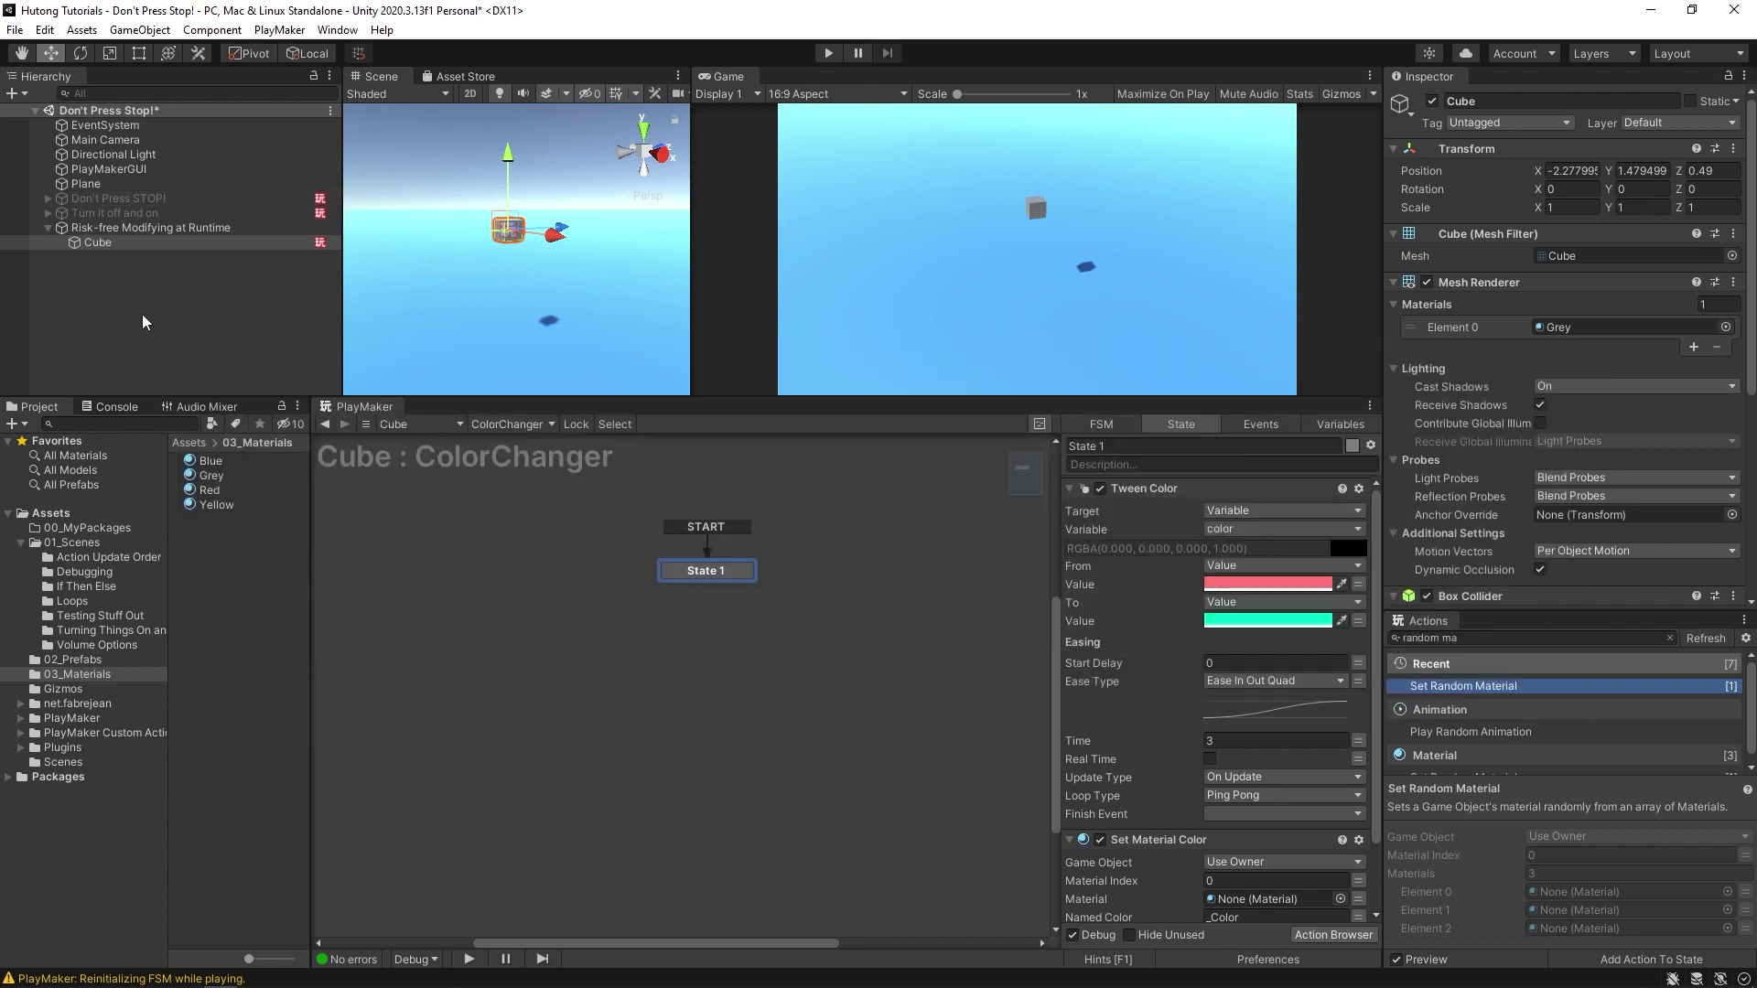
Select each scene object in the Hierarchy, from EventSystem to Main Camera
left_click(92, 125)
left_click(87, 170)
left_click(92, 228)
left_click(91, 243)
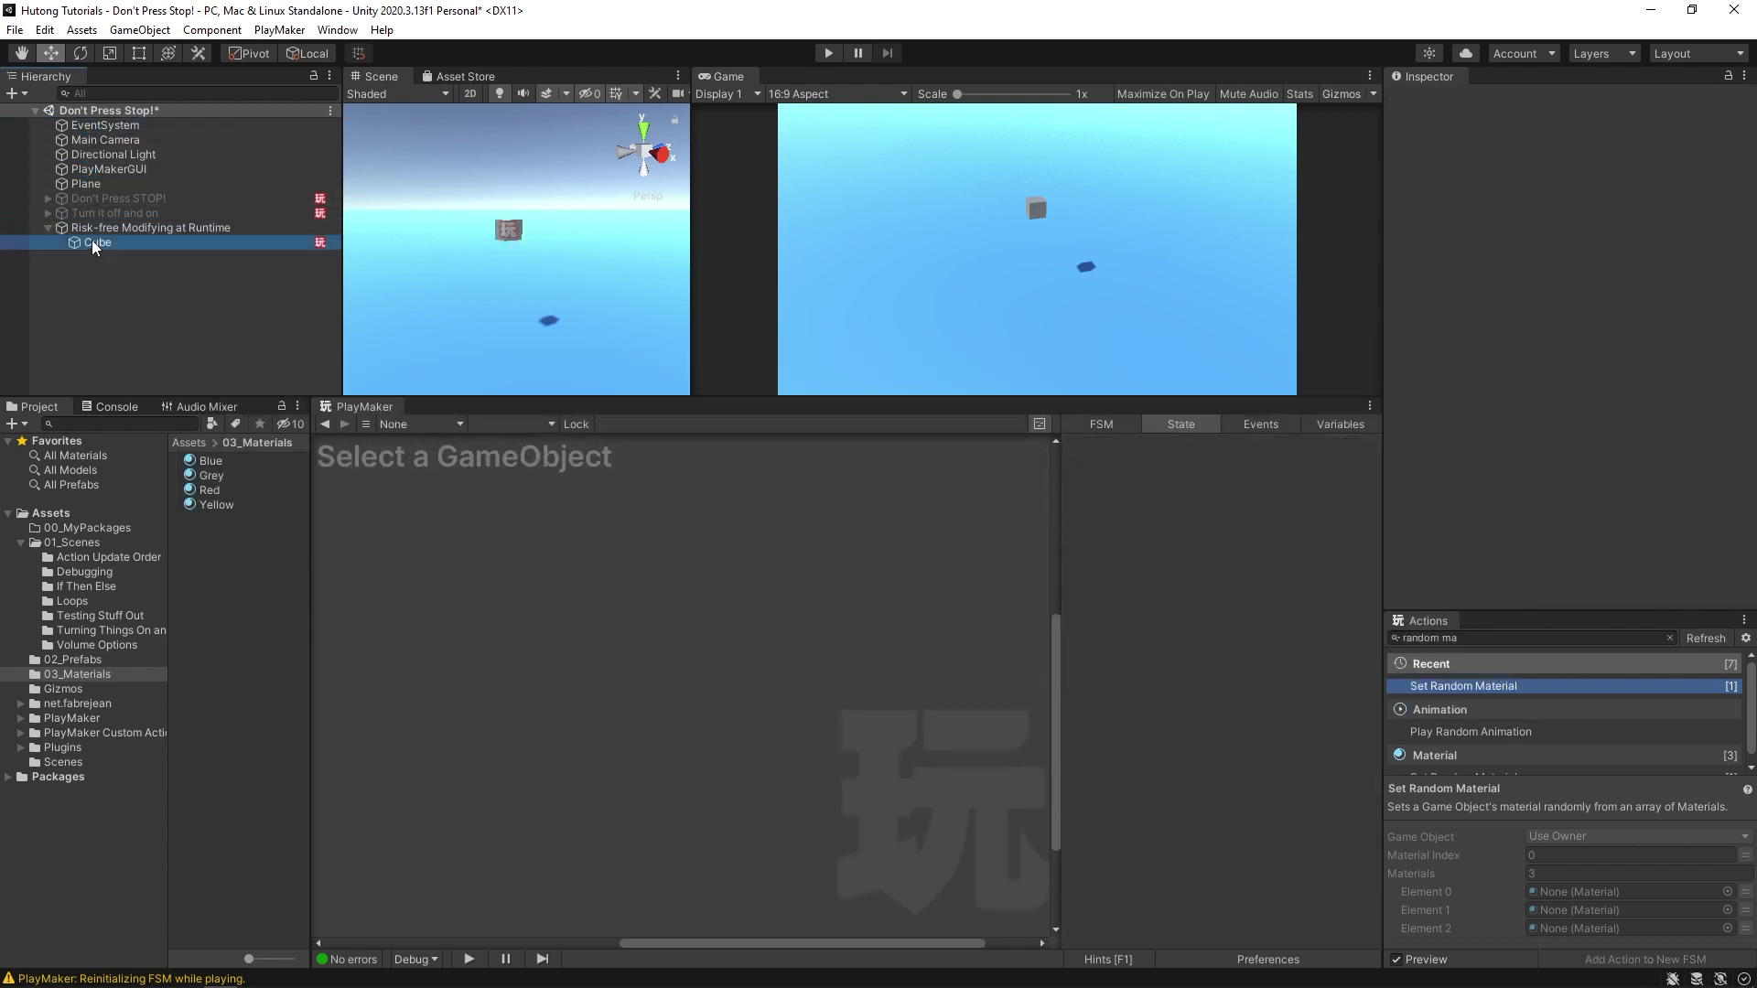
left_click(98, 198)
left_click(98, 155)
left_click(99, 140)
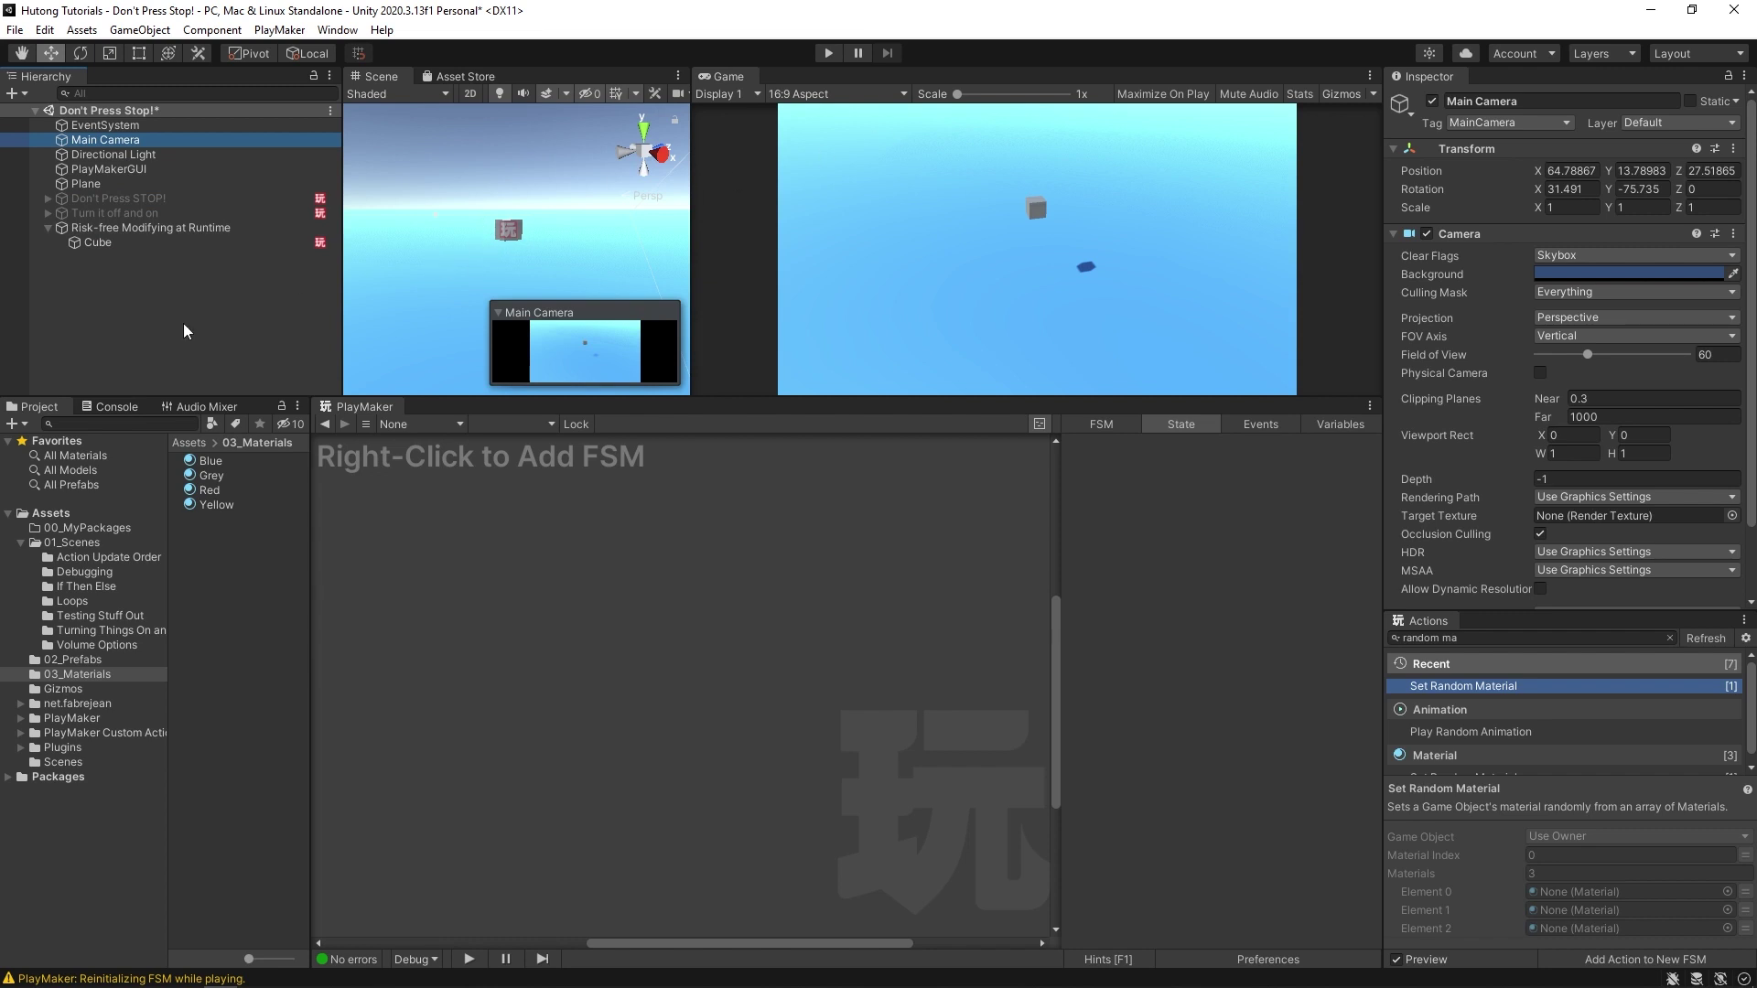
Open 02_Prefabs, start Play mode, and view the Sphere prefab's settings
left_click(56, 660)
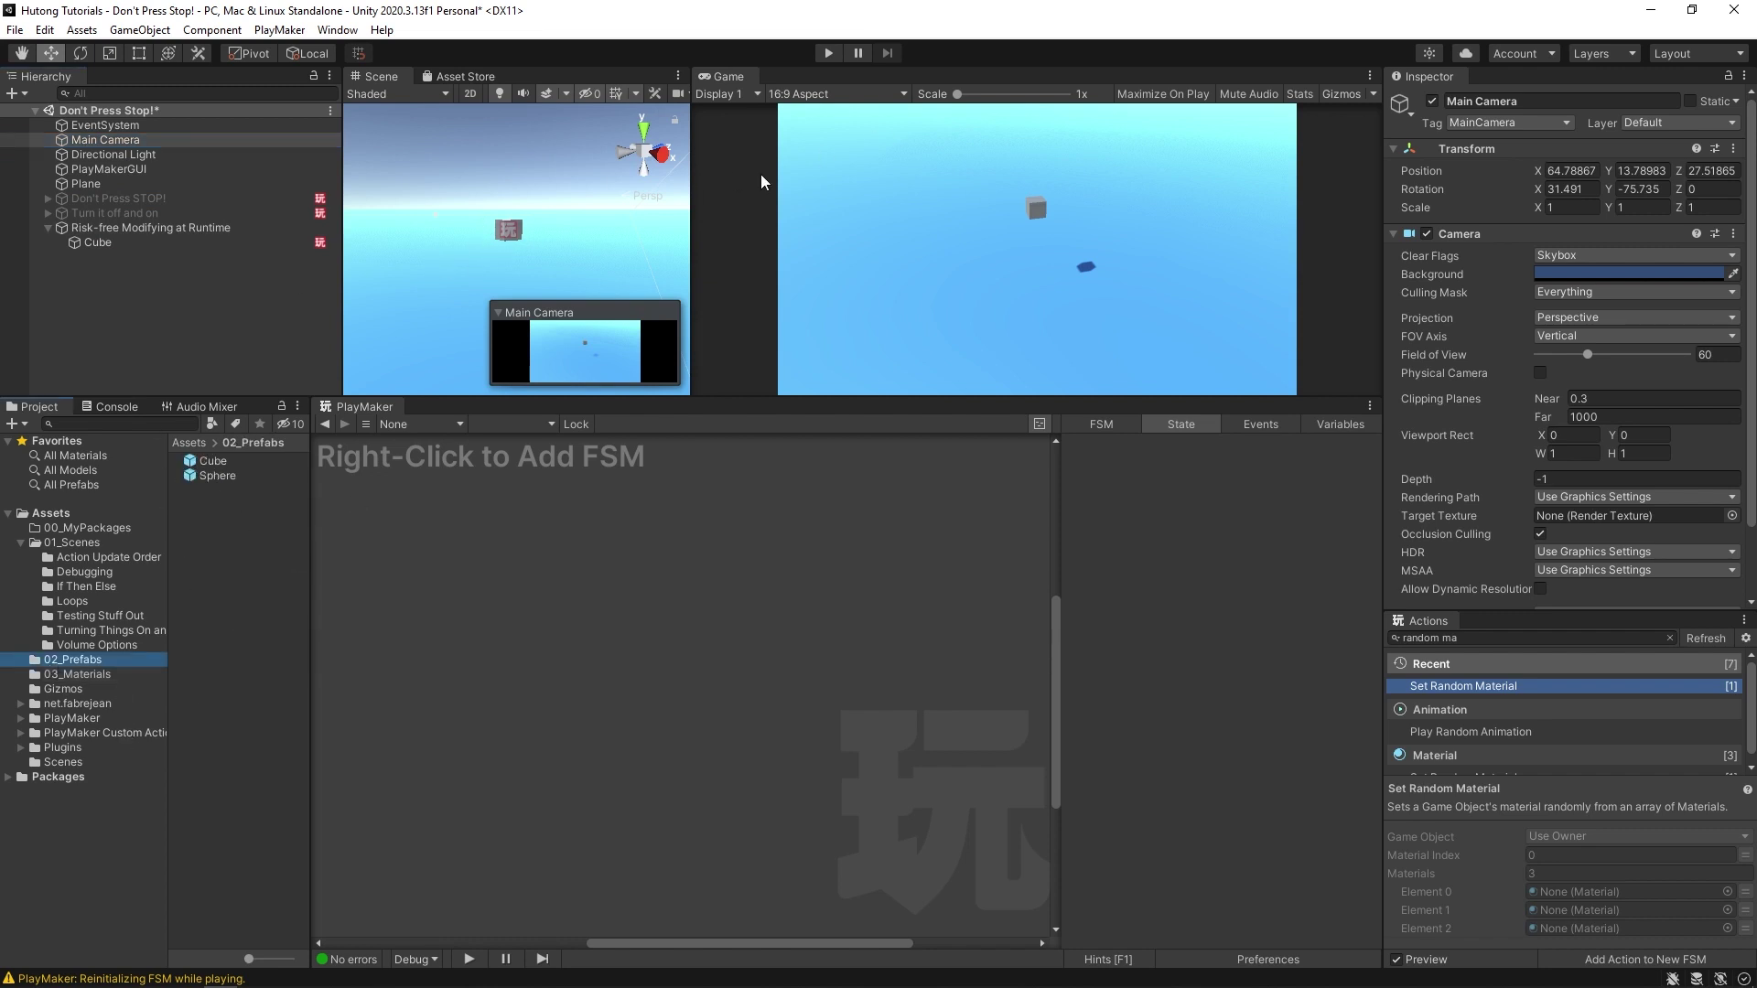
left_click(828, 54)
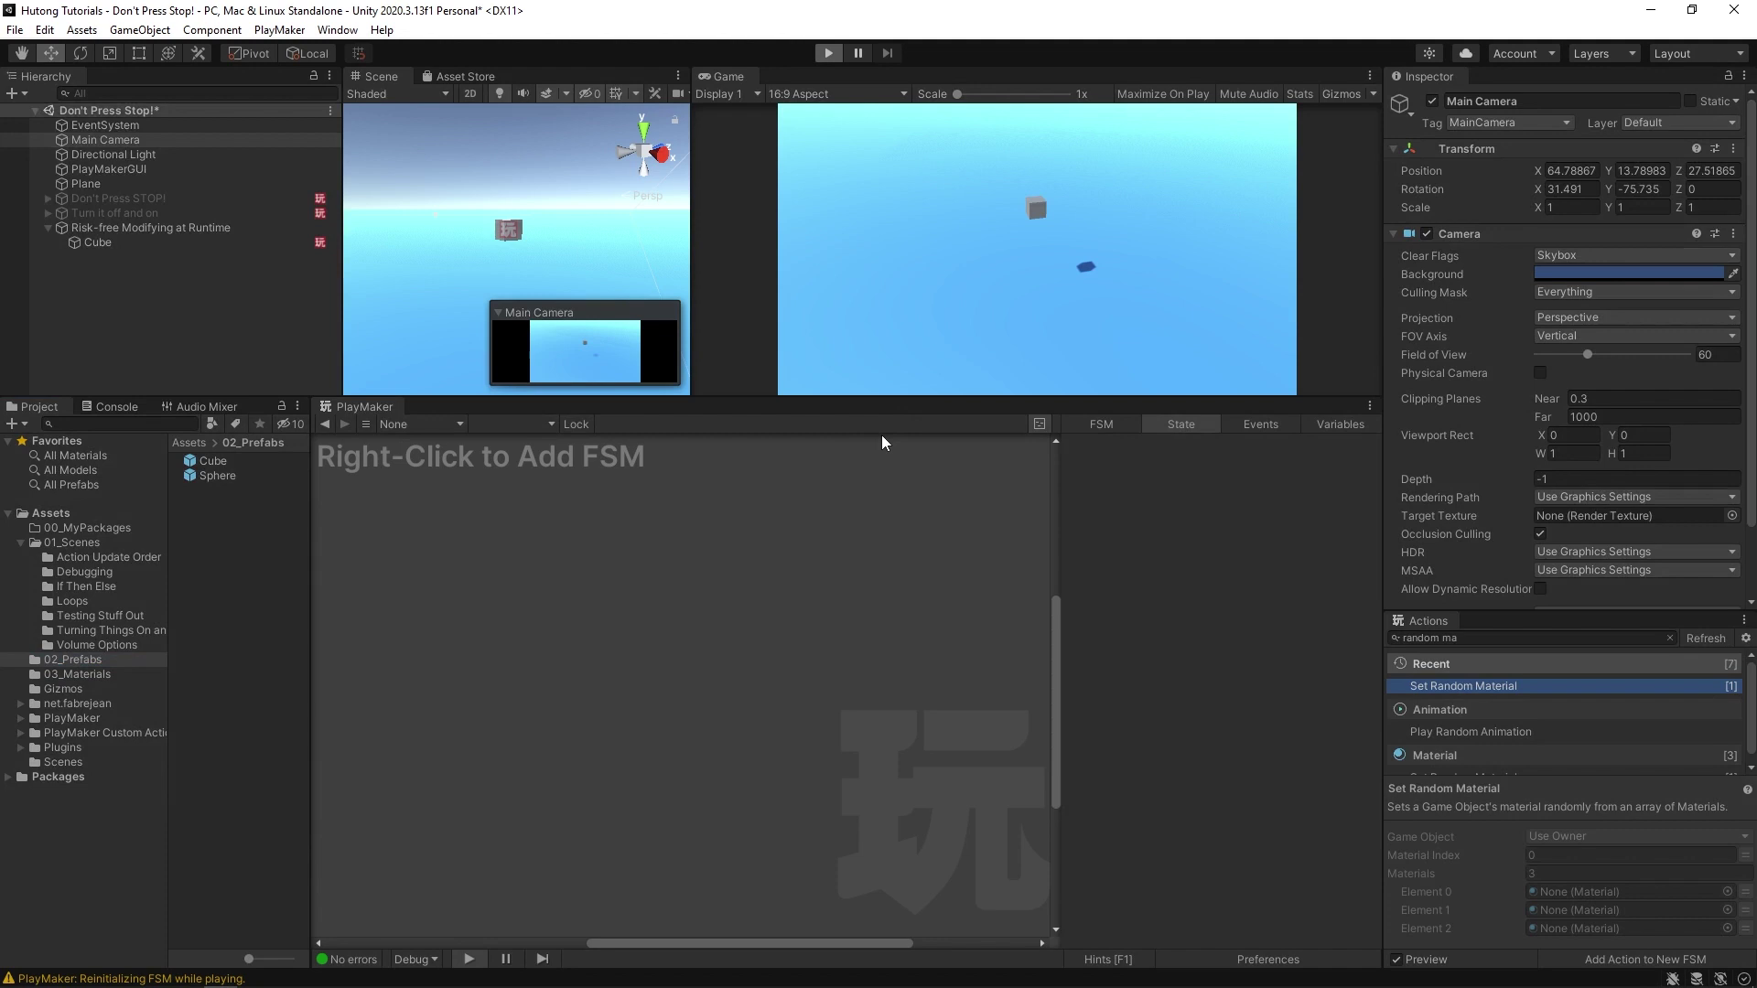
left_click(201, 462)
left_click_drag(207, 475, 209, 474)
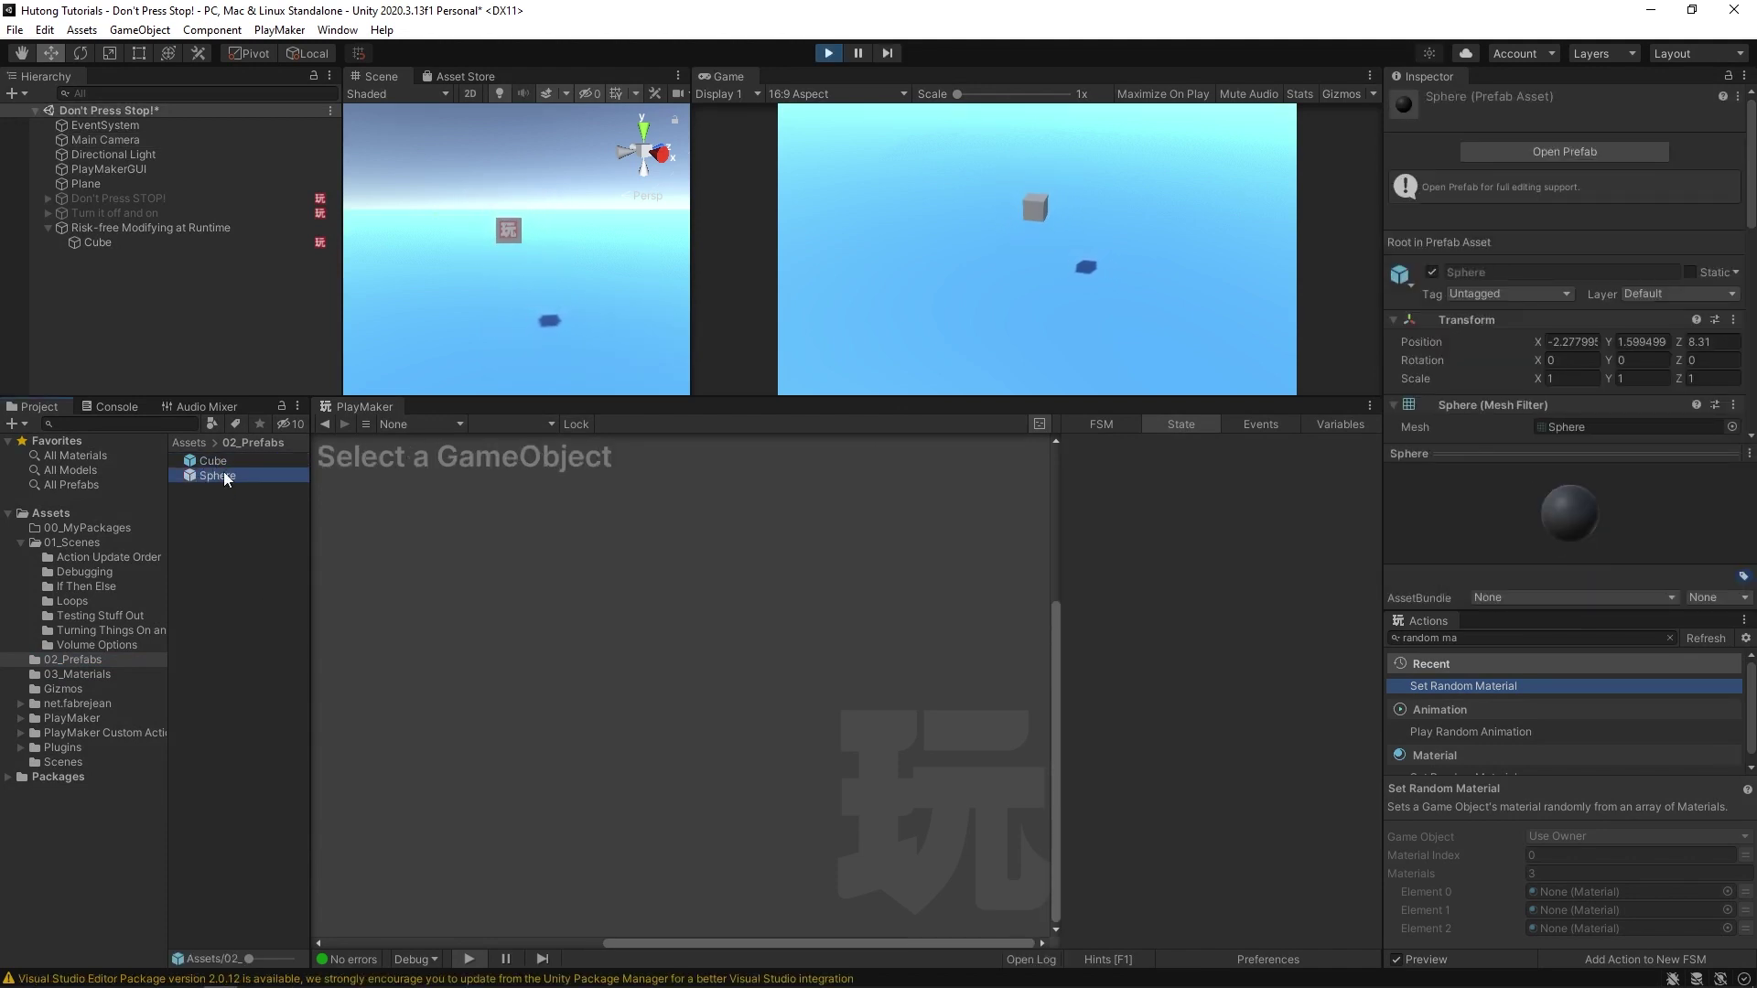
left_click(101, 243)
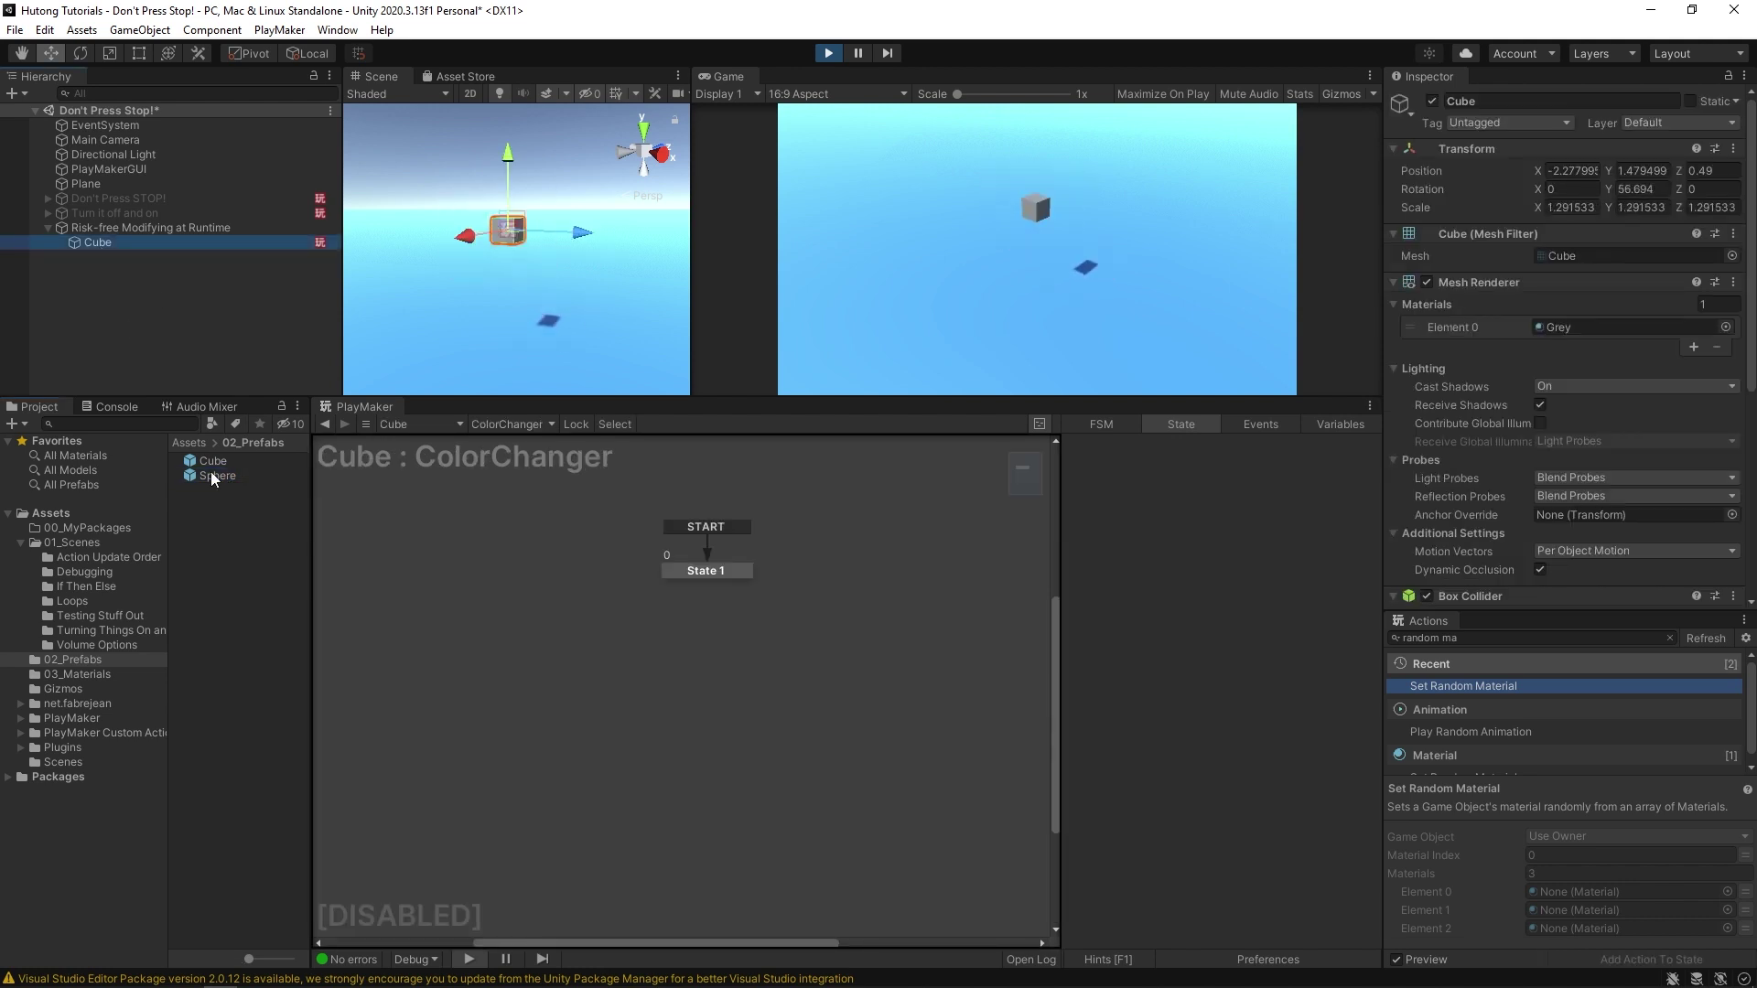
left_click_drag(210, 471, 216, 474)
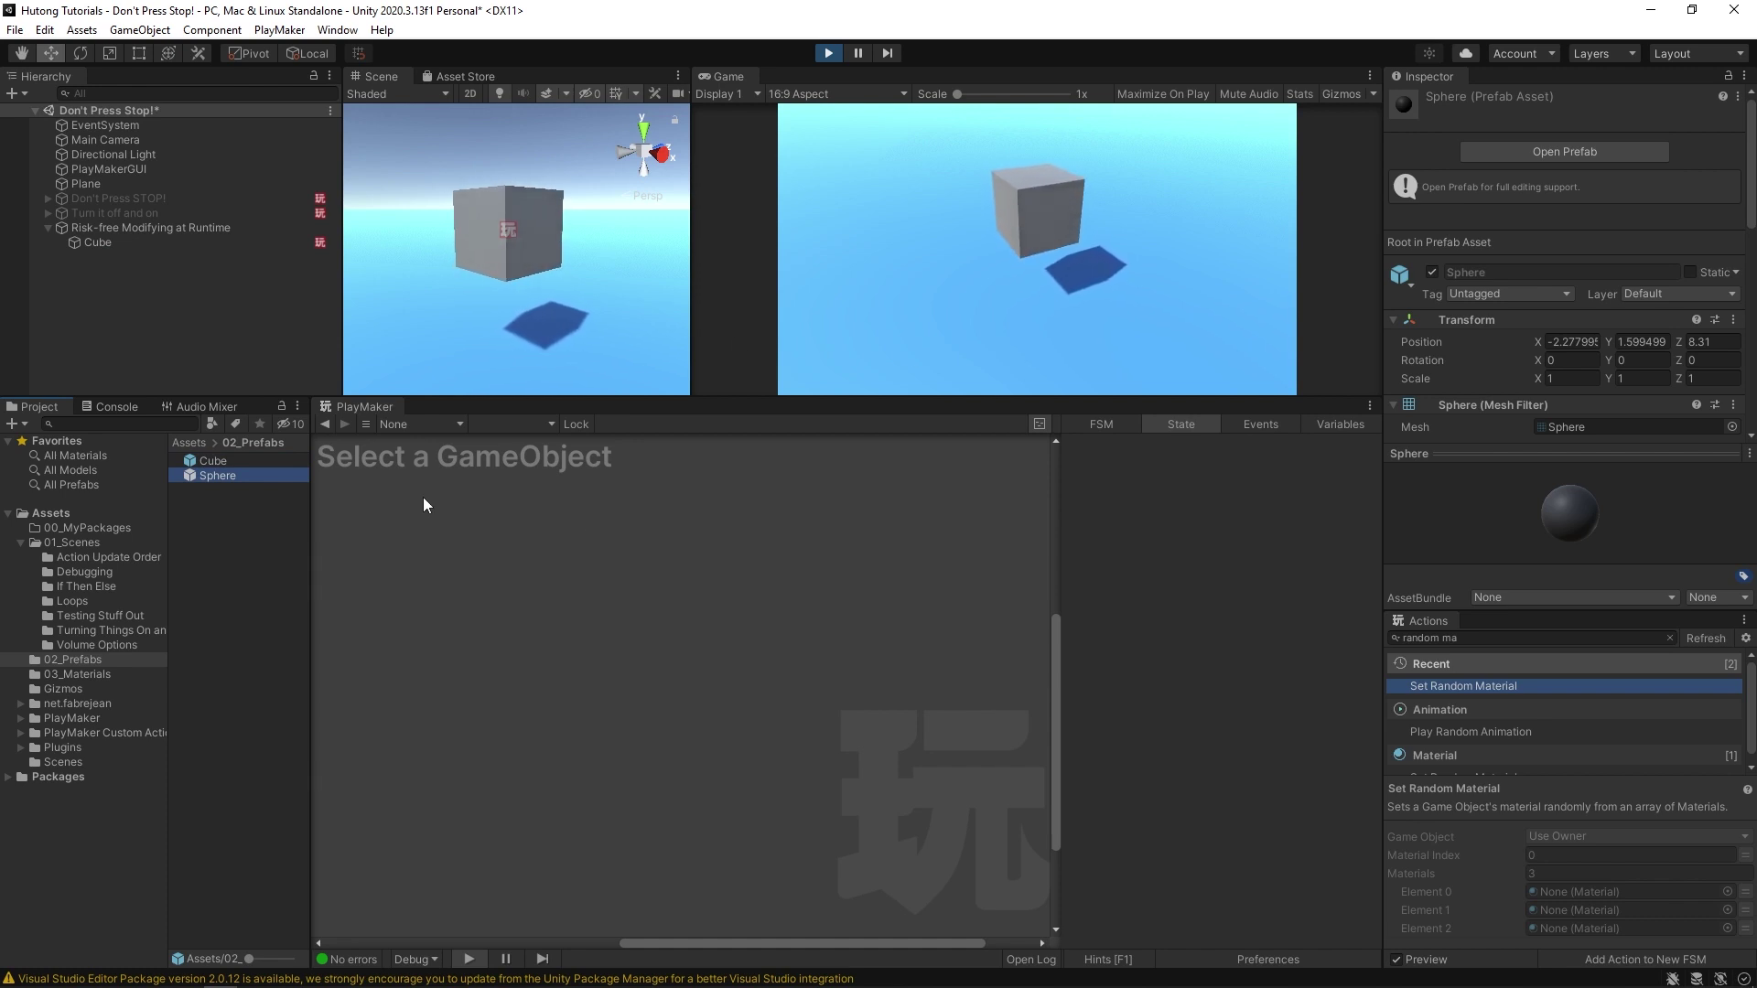
Open the Sphere prefab, set its Scale Y to 0.34, and return to the scene
double_click(188, 474)
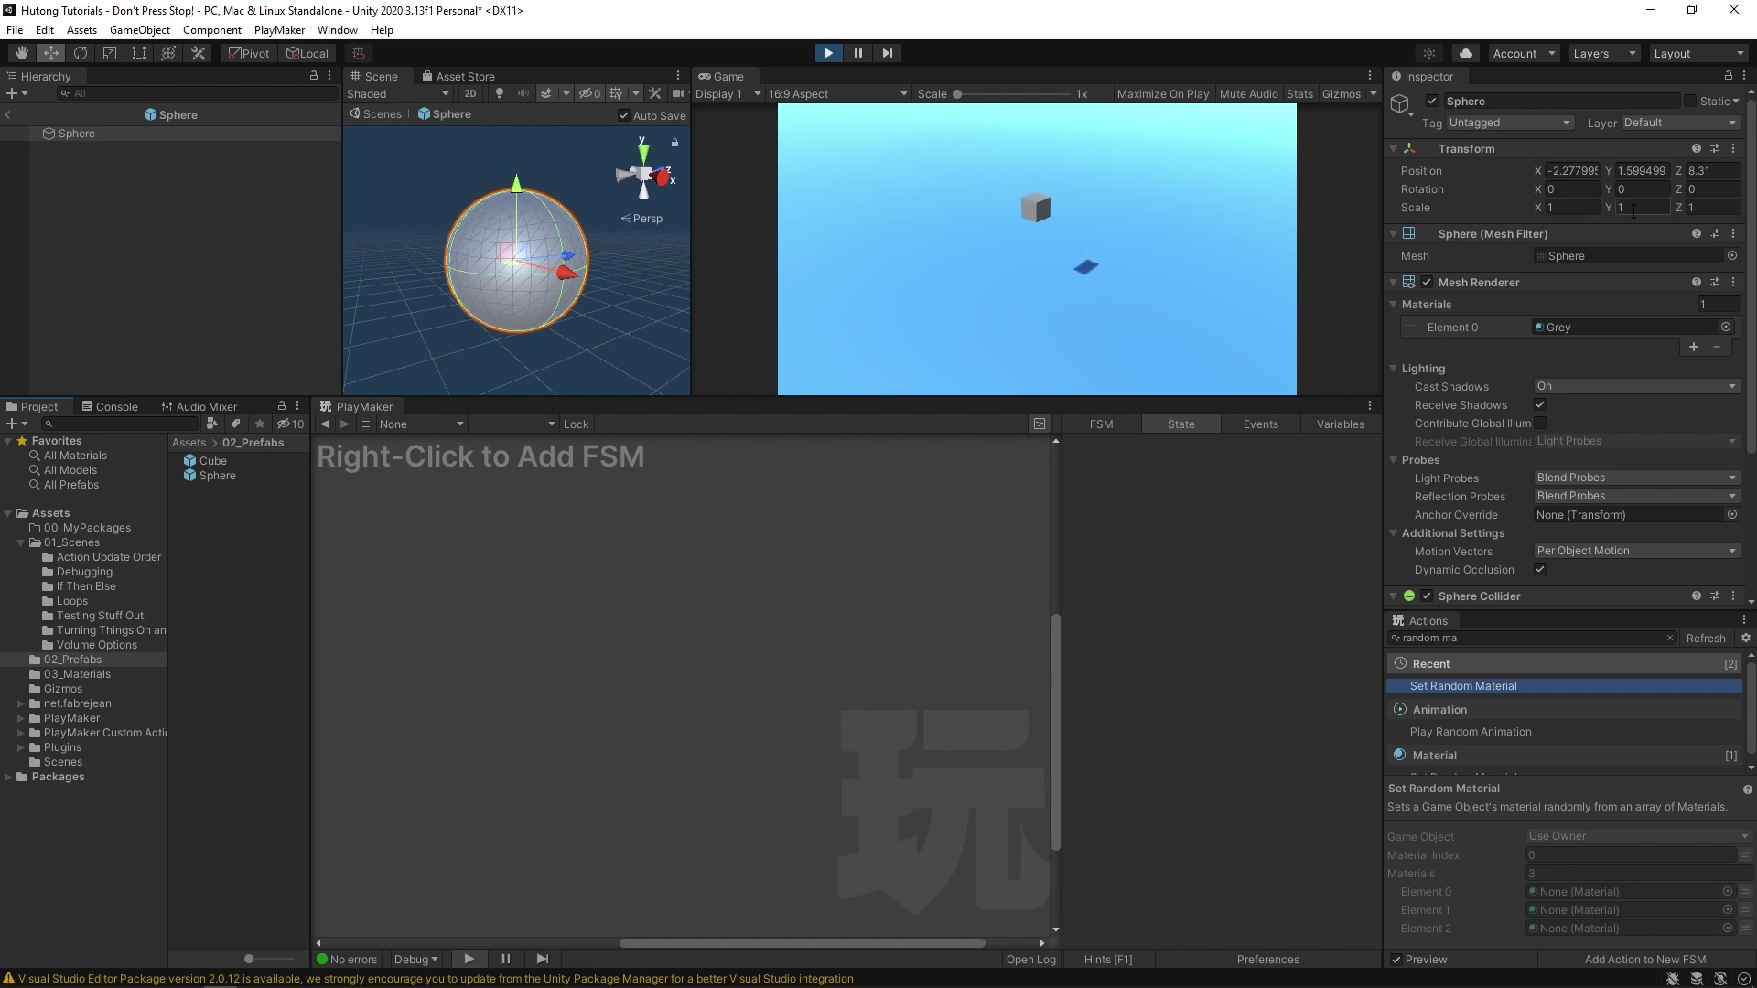
left_click_drag(1609, 208, 1584, 201)
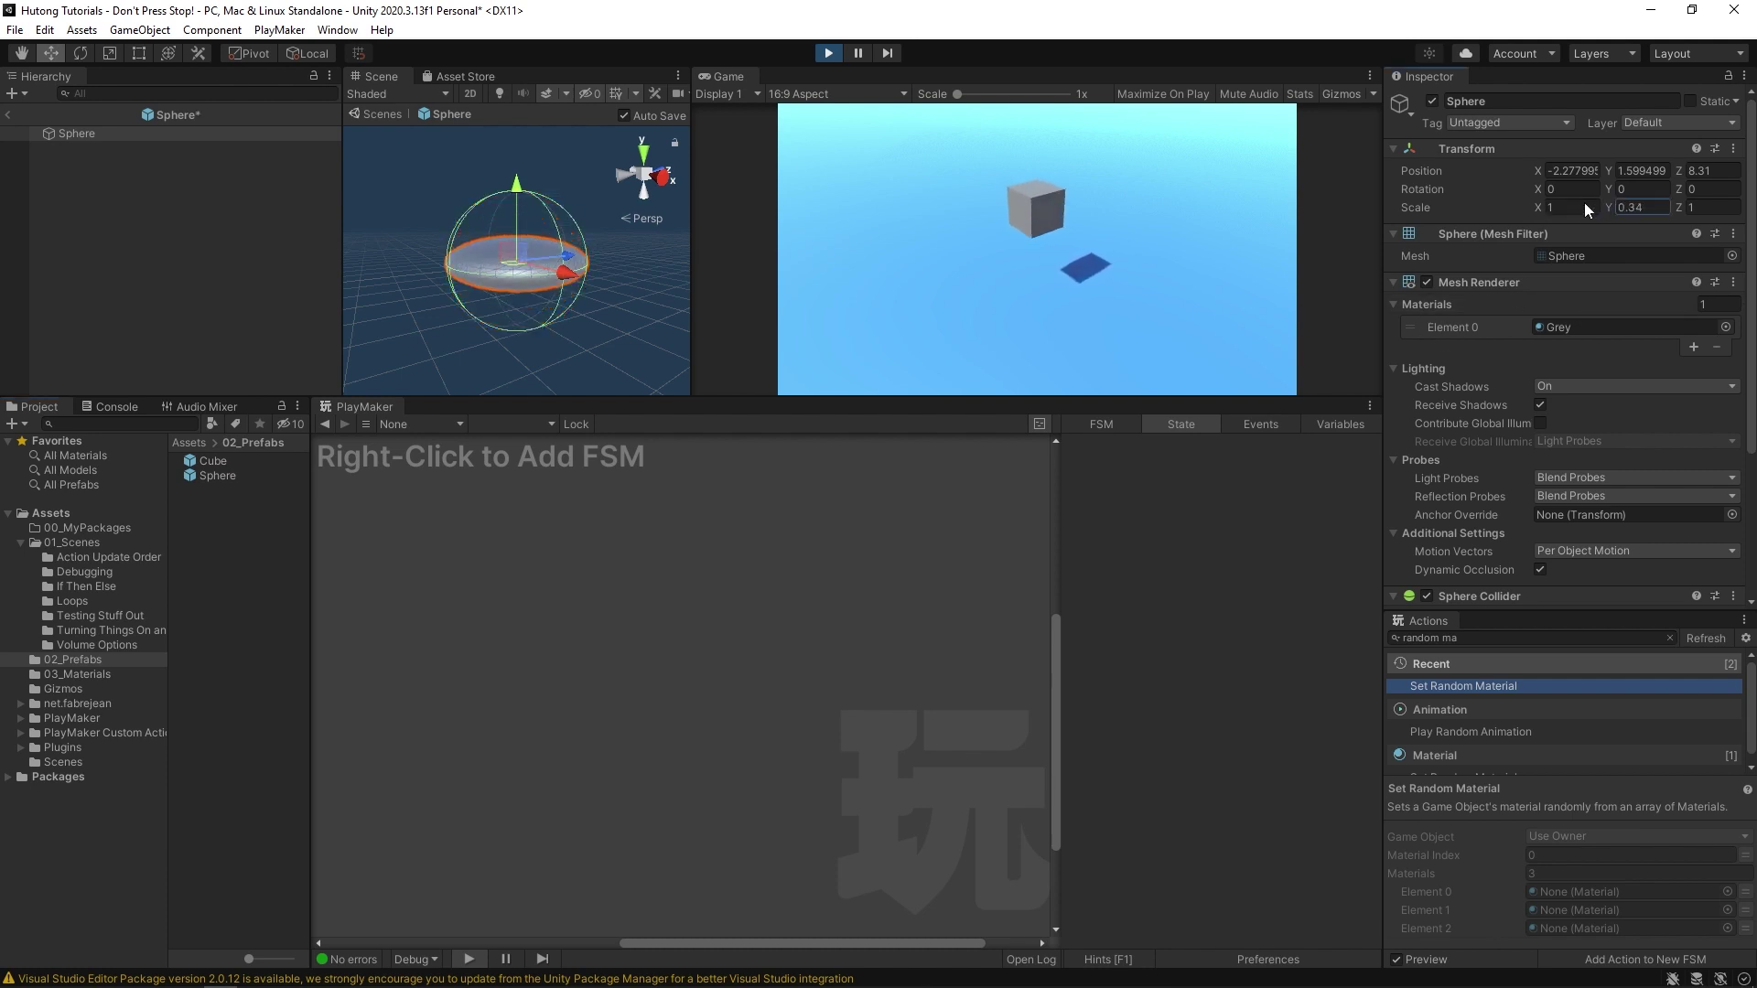
left_click(8, 114)
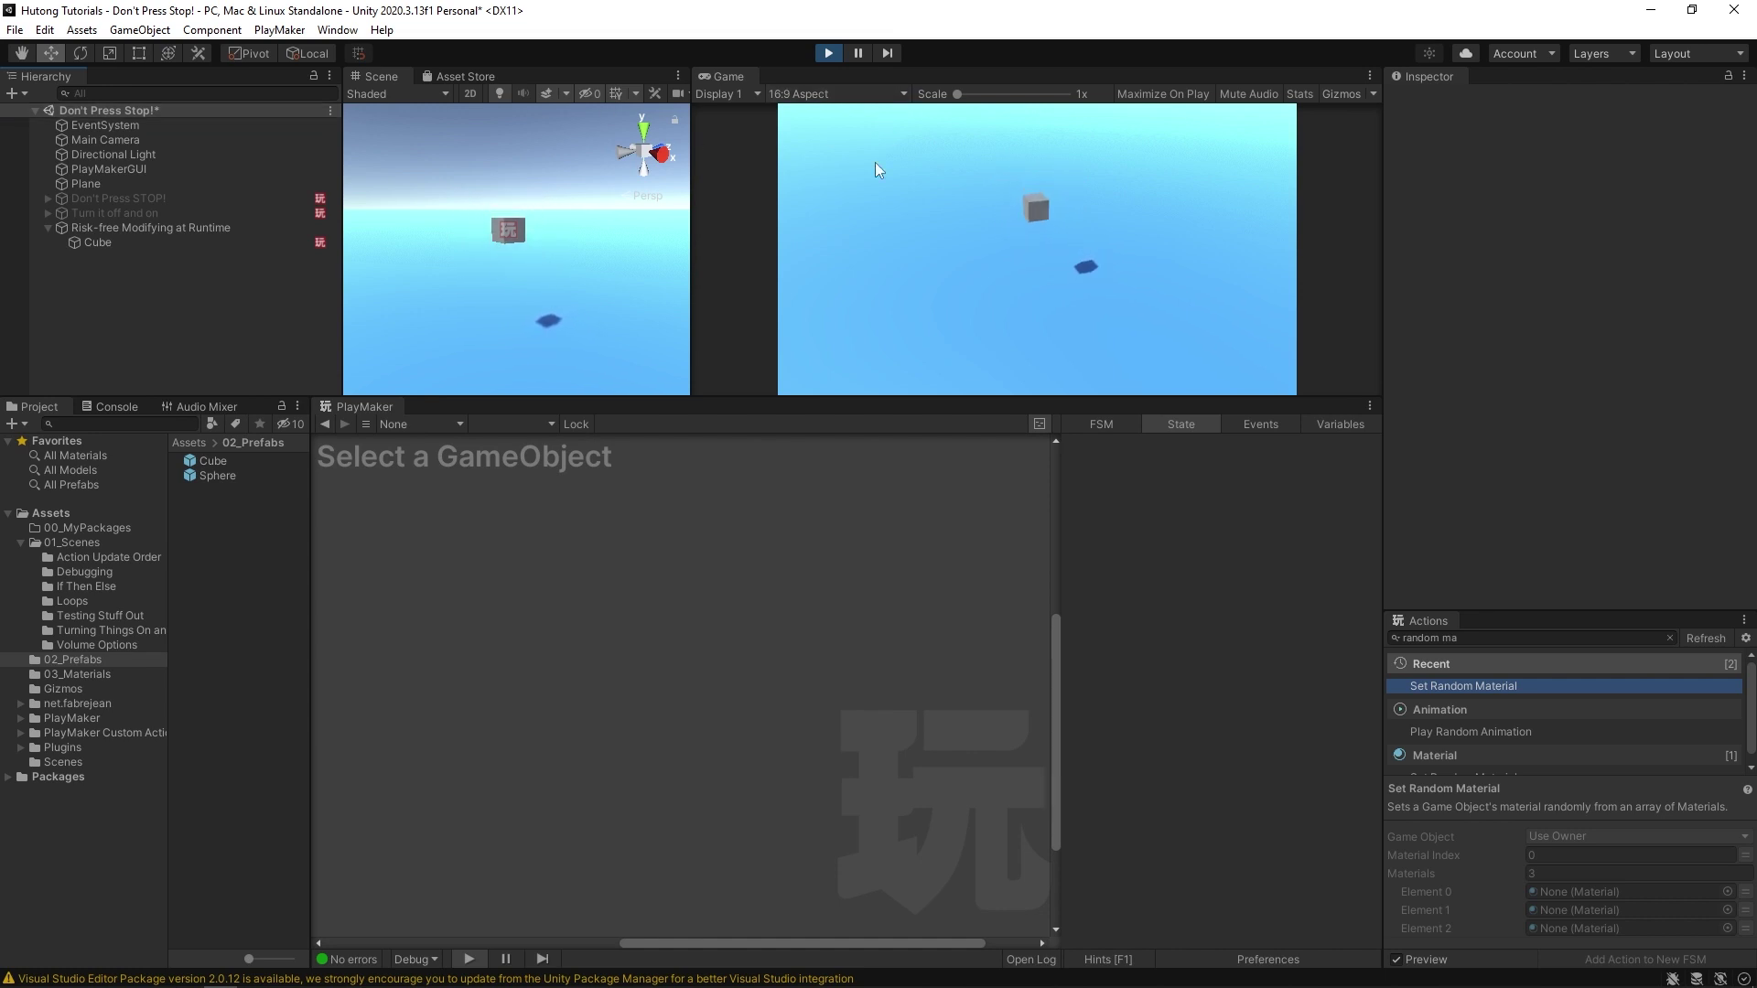
Stop Play, place a Sphere instance, view its prefab, then delete the Sphere from the scene
left_click(829, 53)
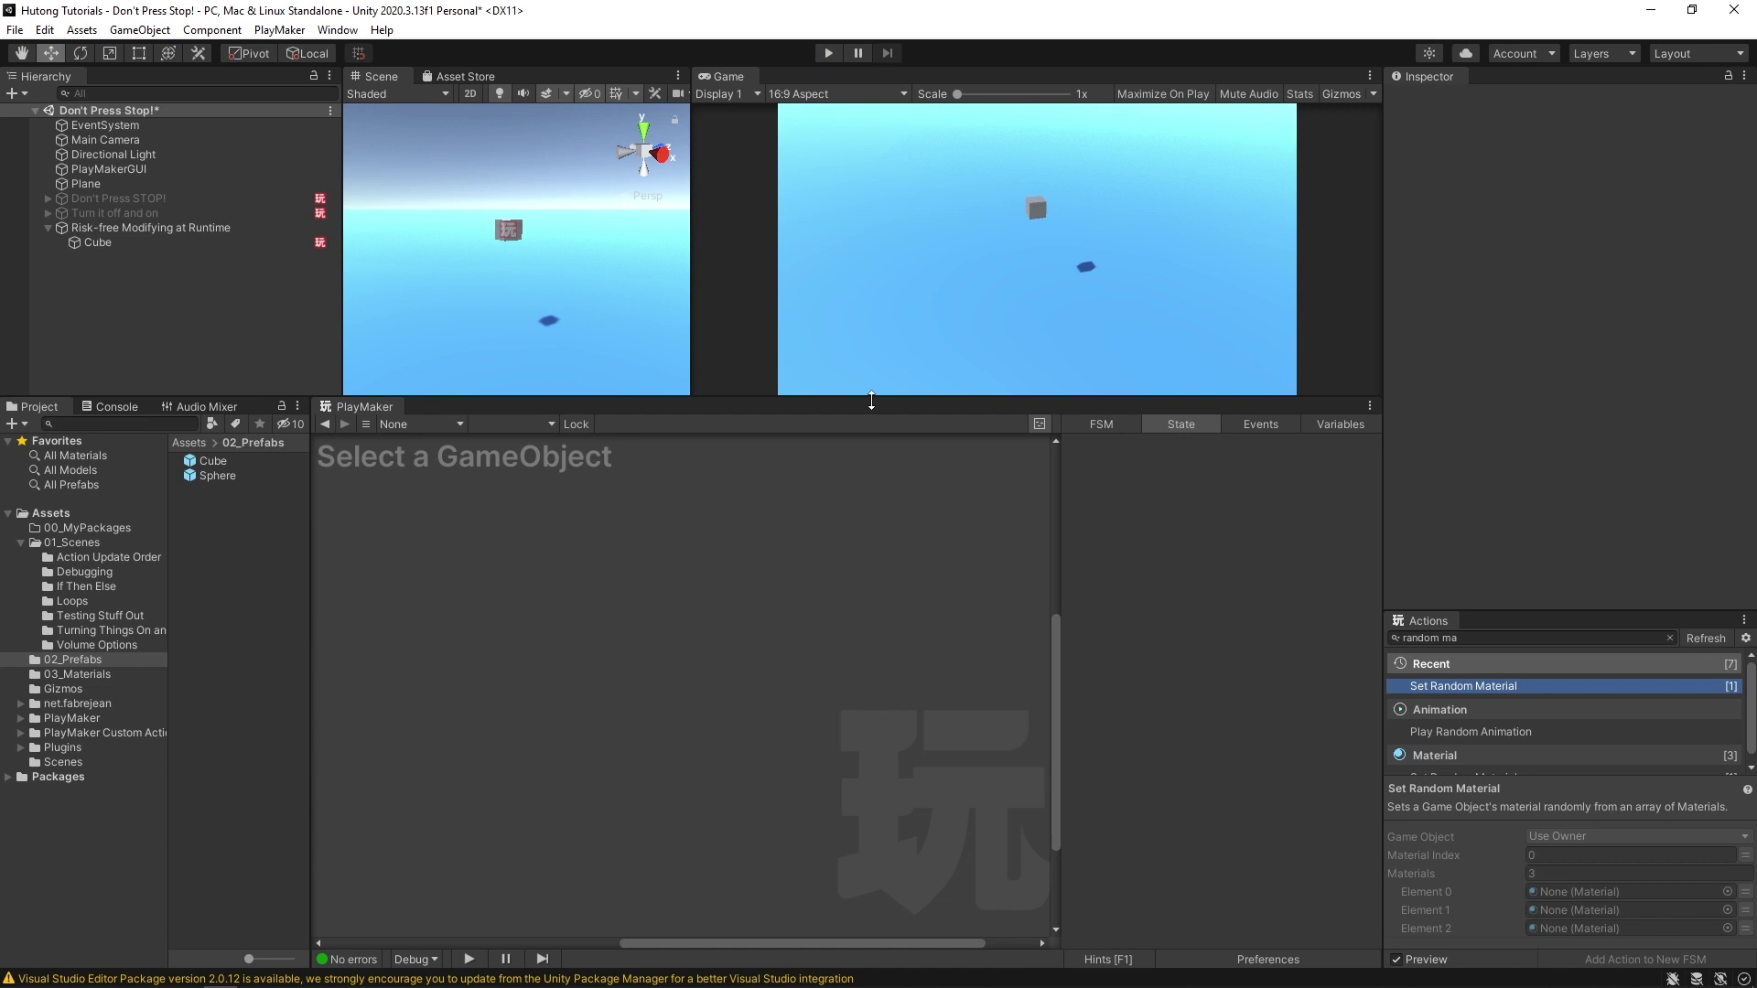
left_click_drag(192, 475, 500, 247)
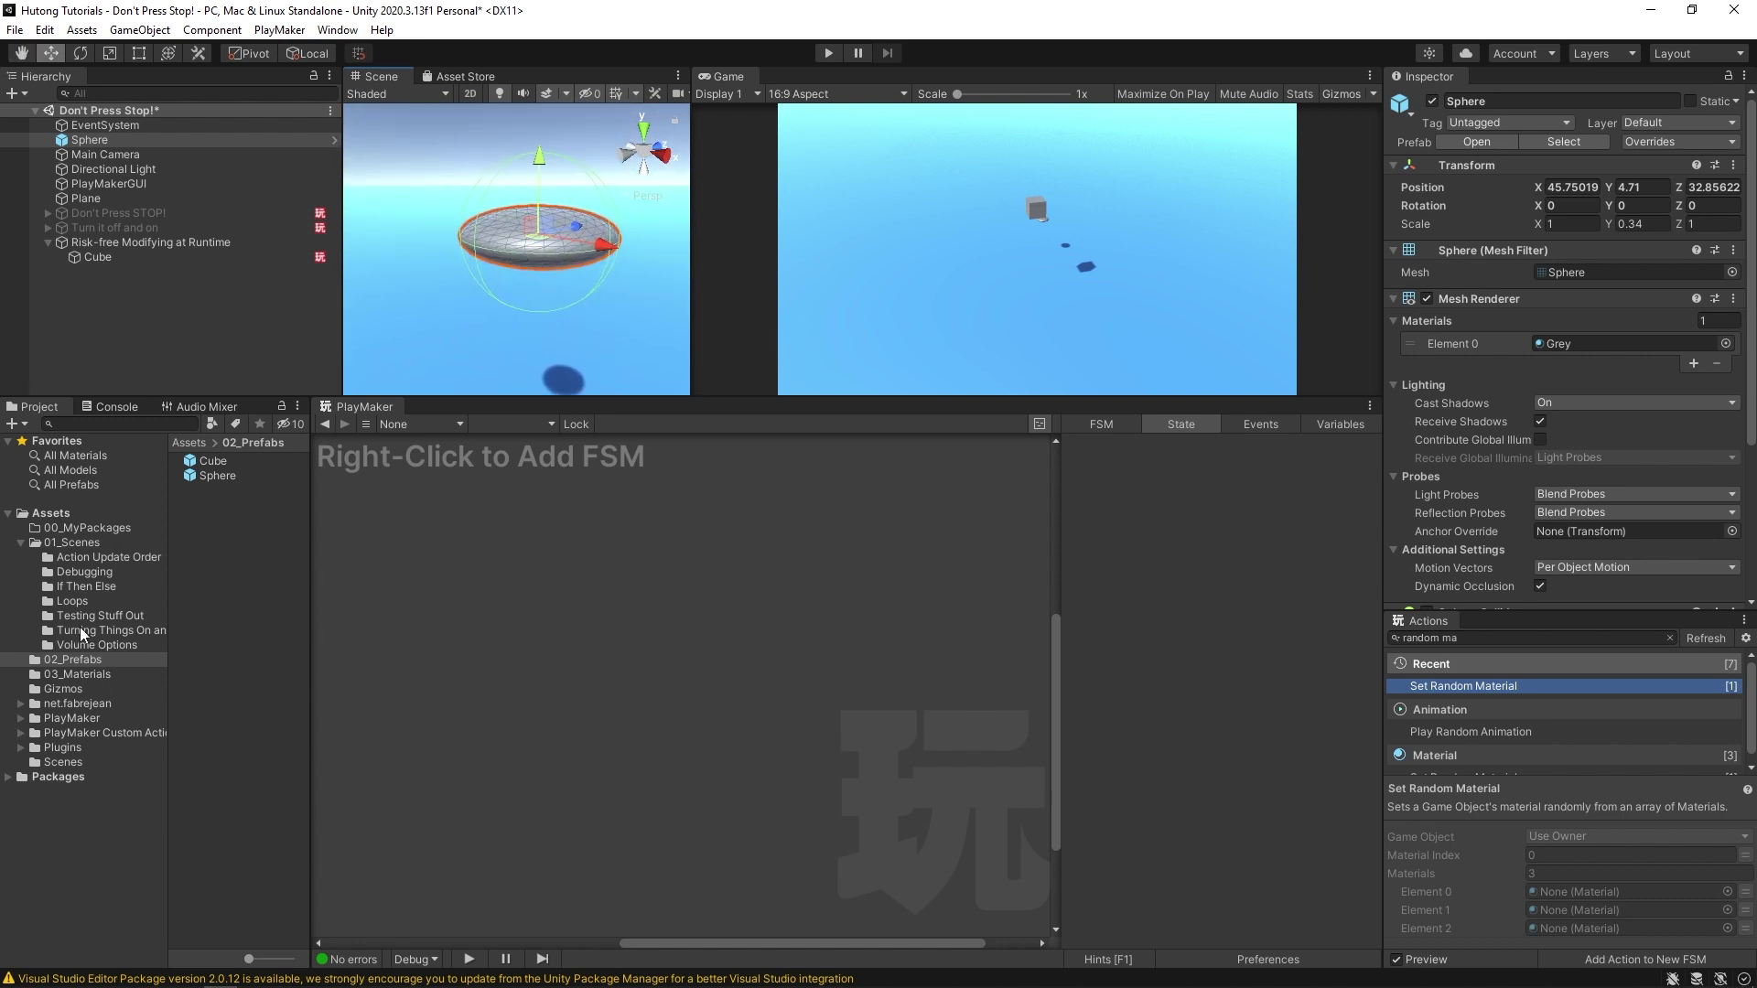
left_click(1476, 141)
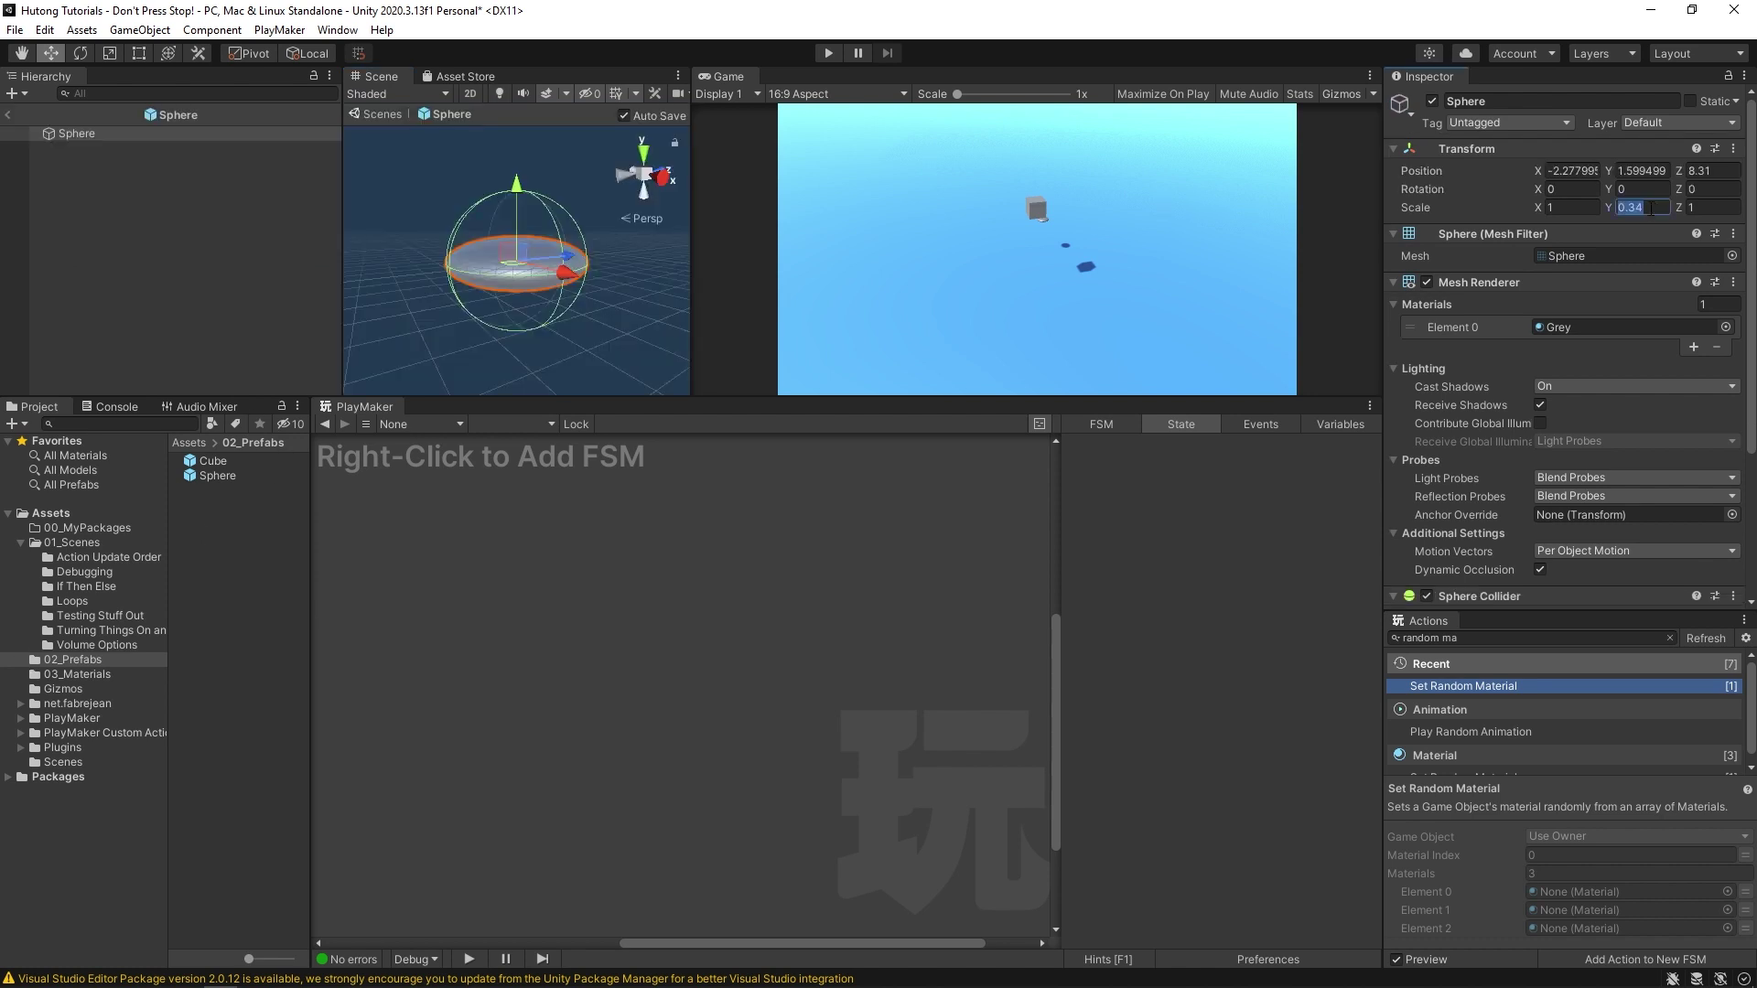
left_click(7, 115)
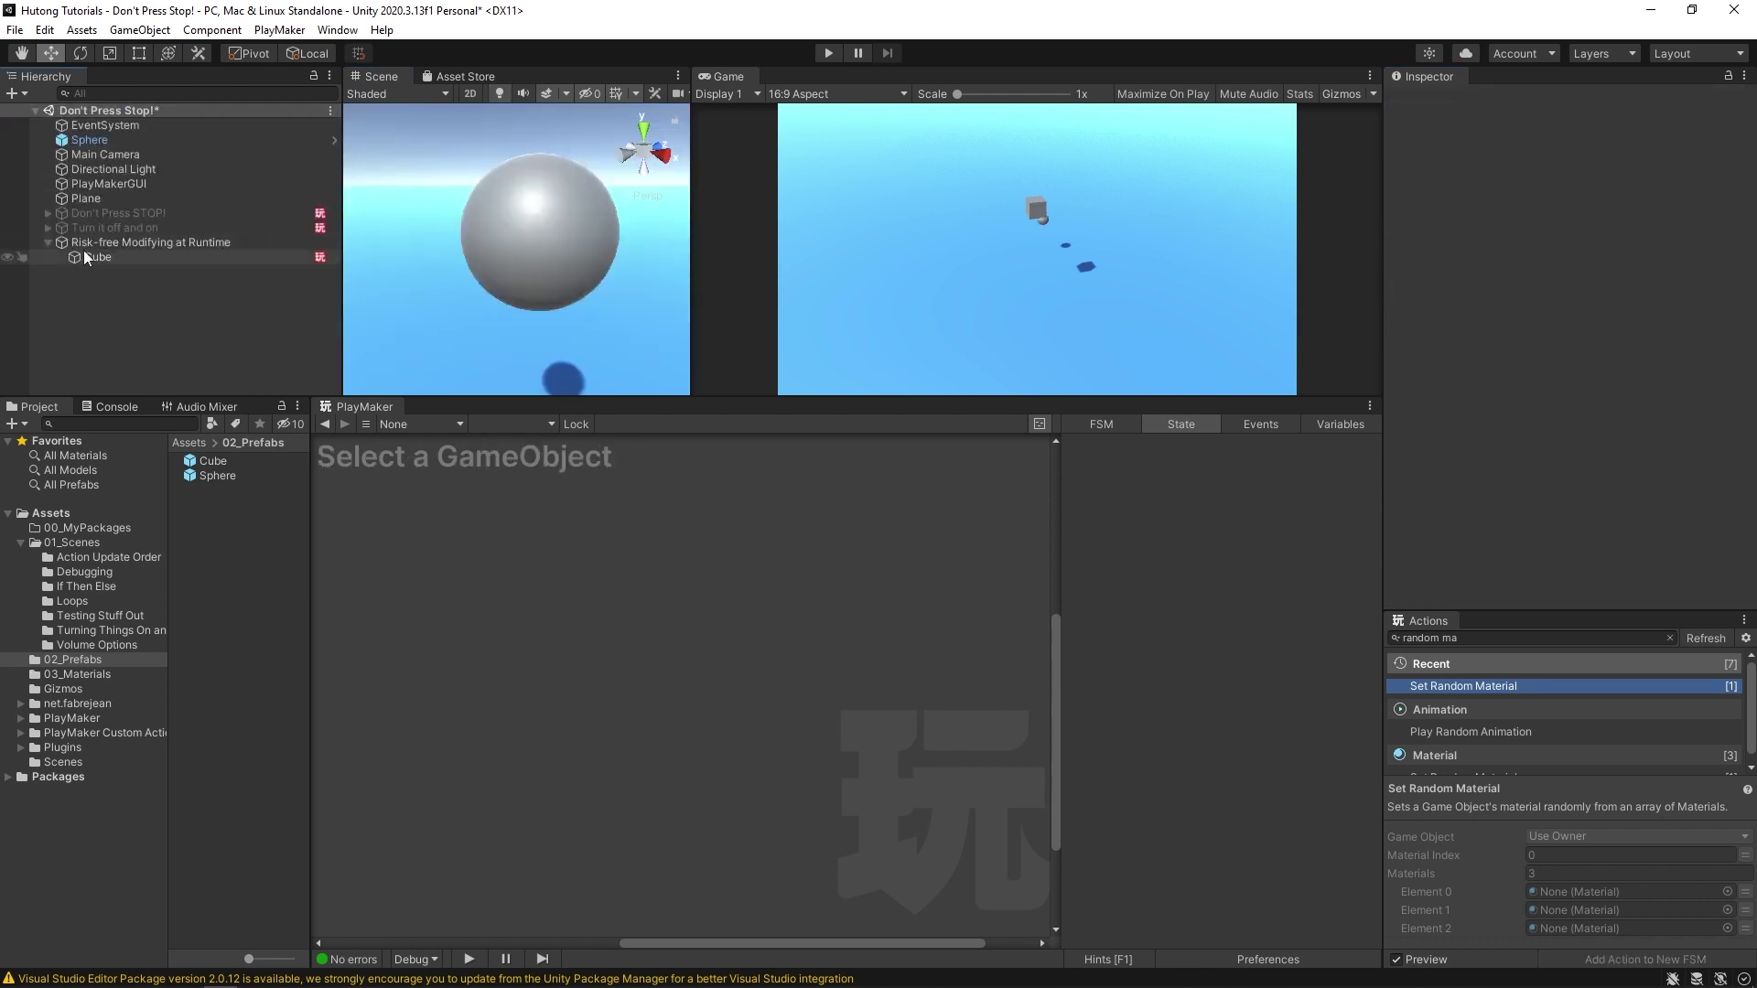
left_click(120, 140)
key("Delete")
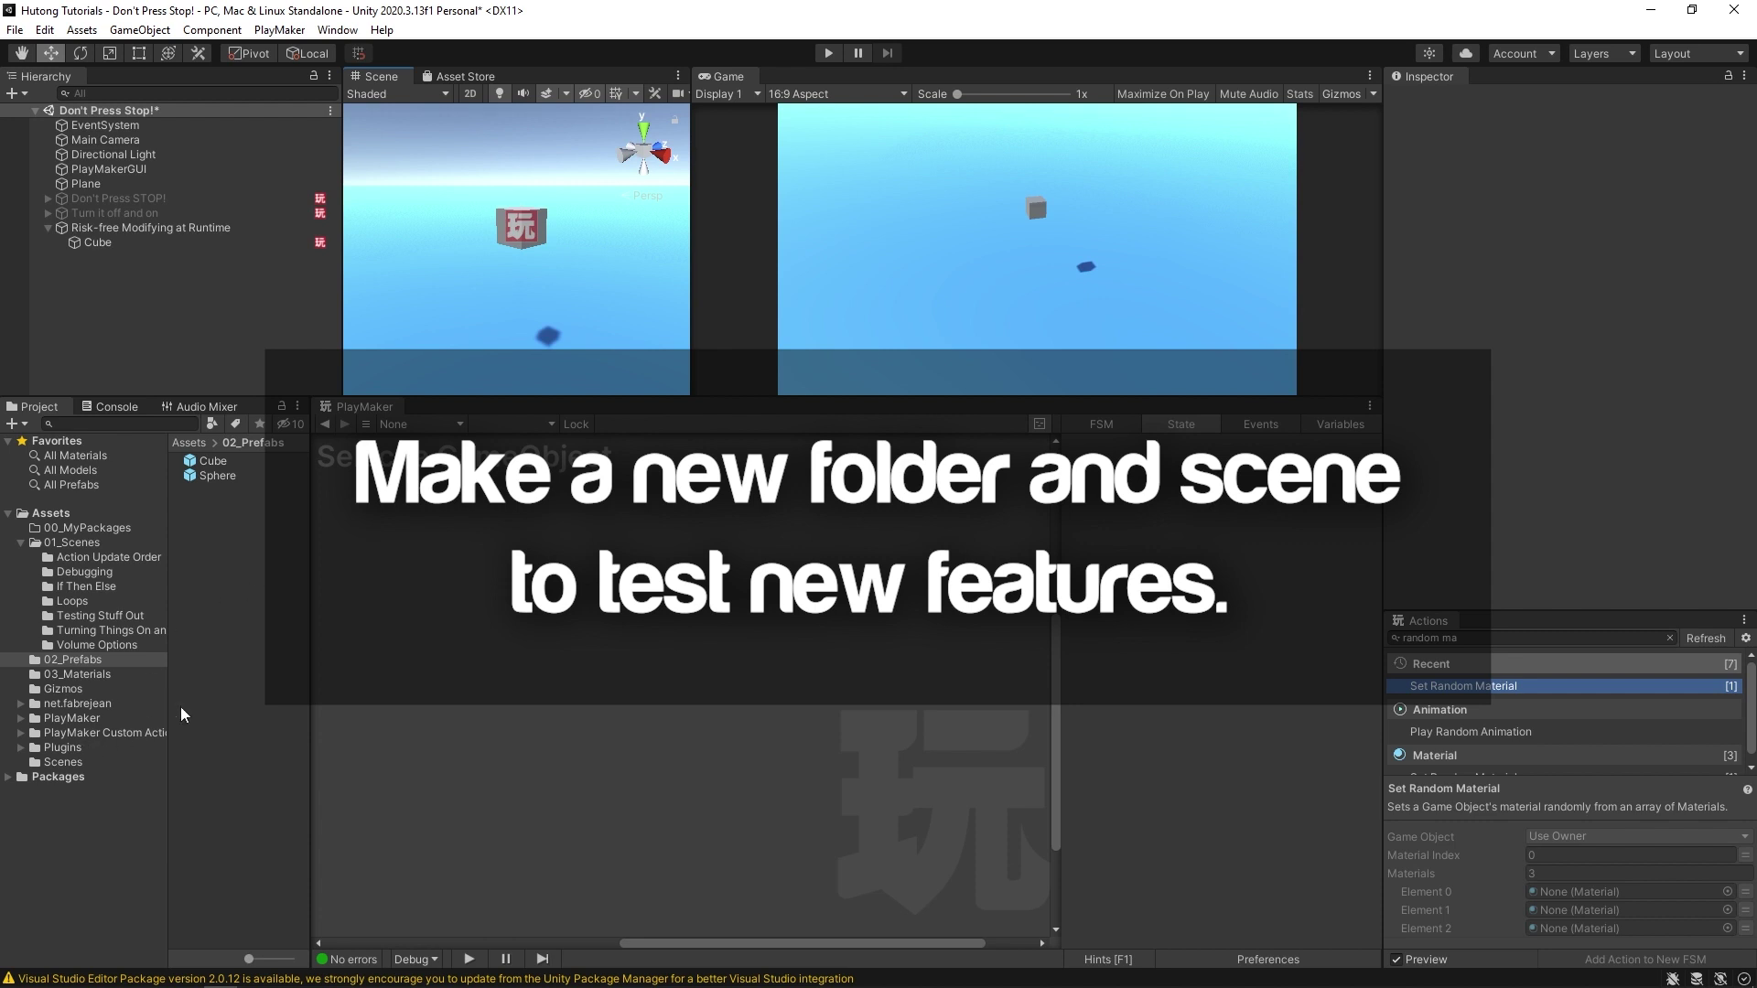
Create a new folder named TestingNewFeature inside 01_Scenes
left_click(65, 546)
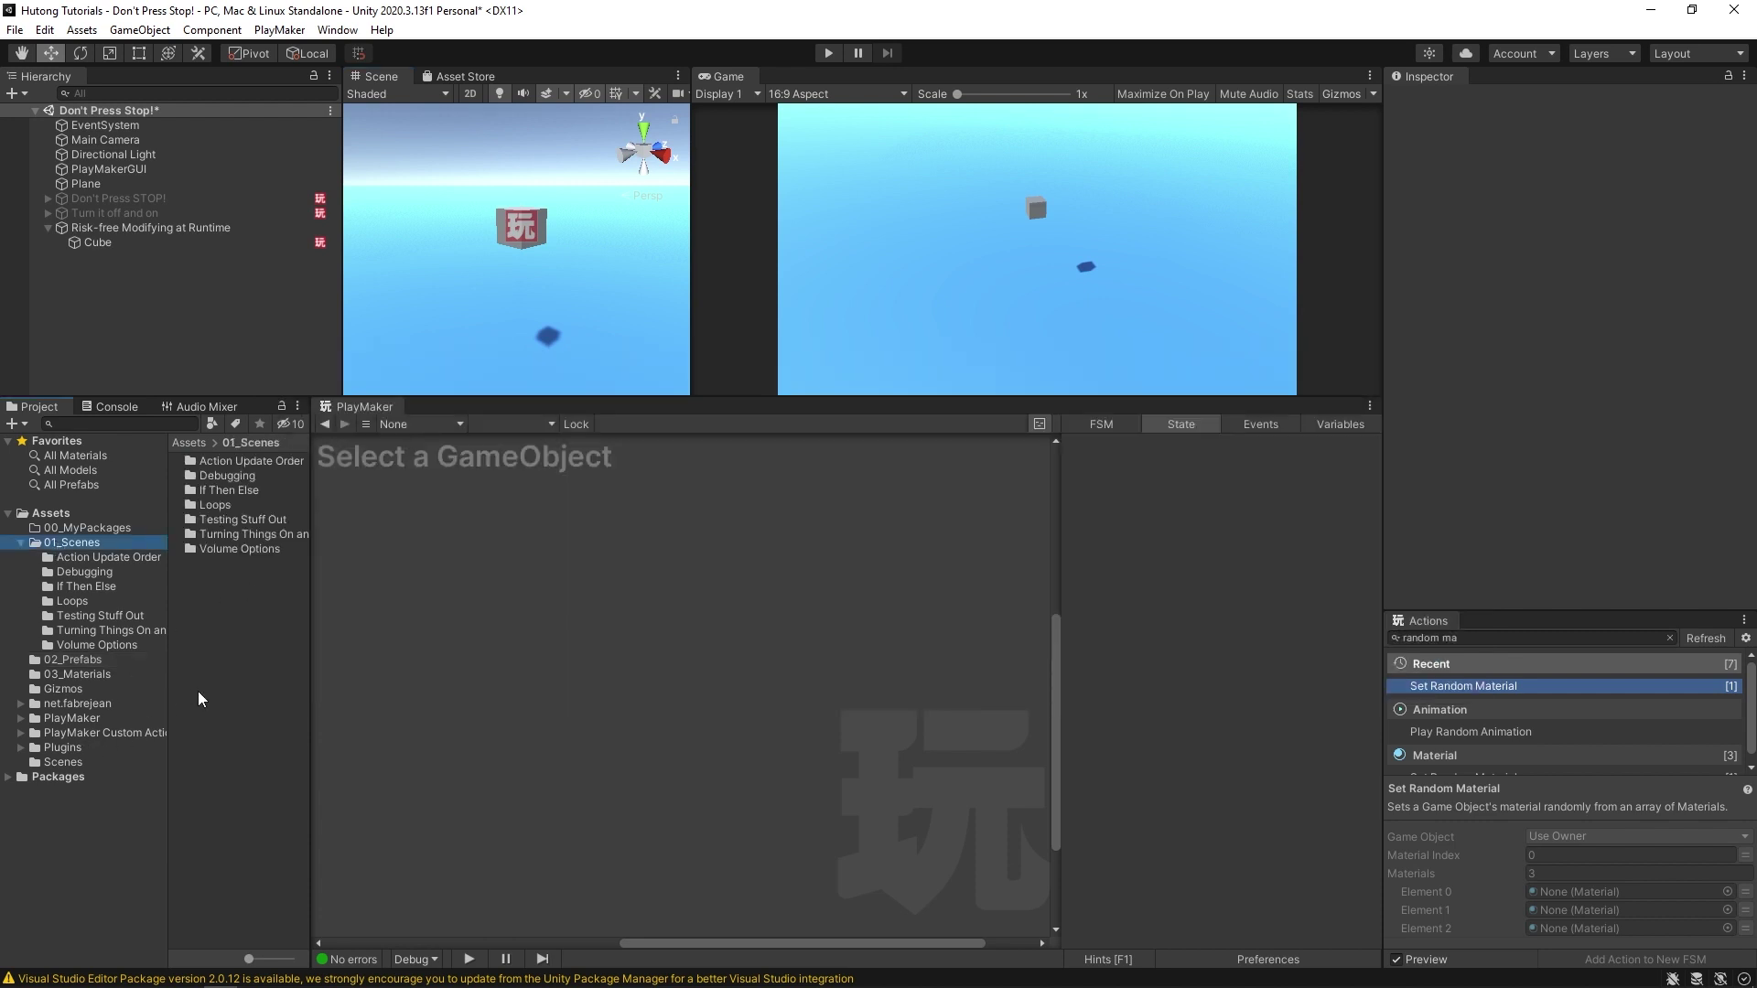
right_click(205, 647)
mouse_move(322, 167)
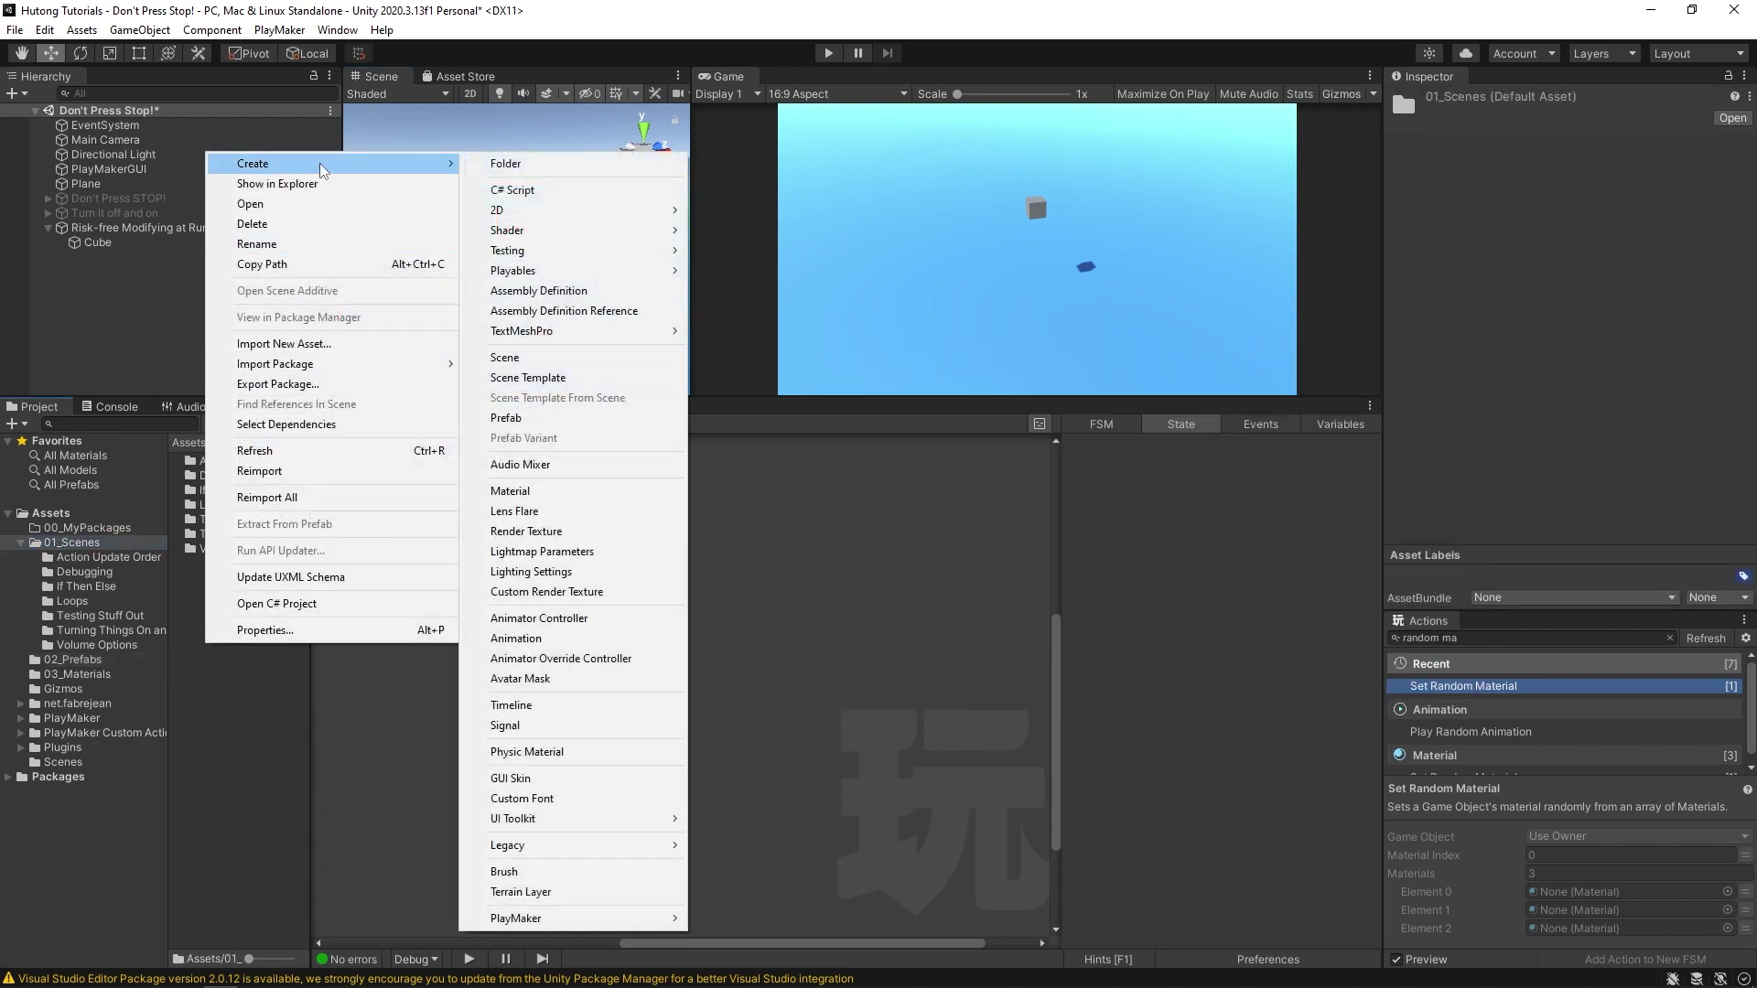
left_click(545, 169)
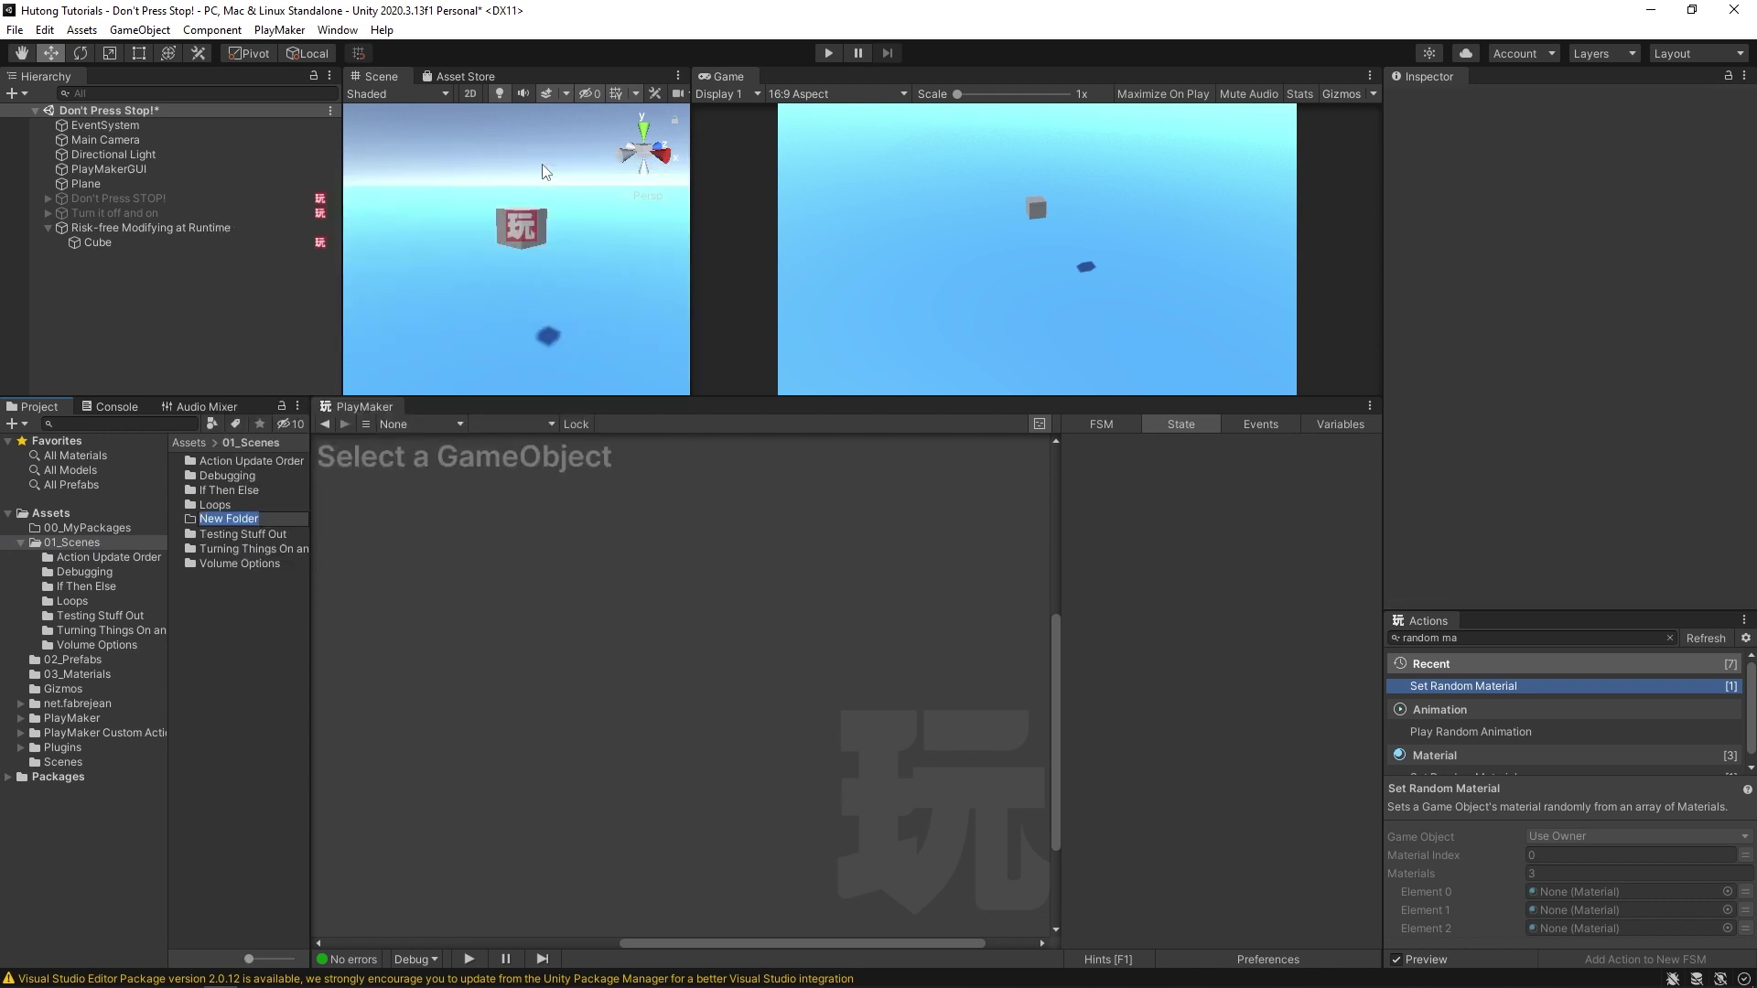
type("TestingNewFeature")
key("Return")
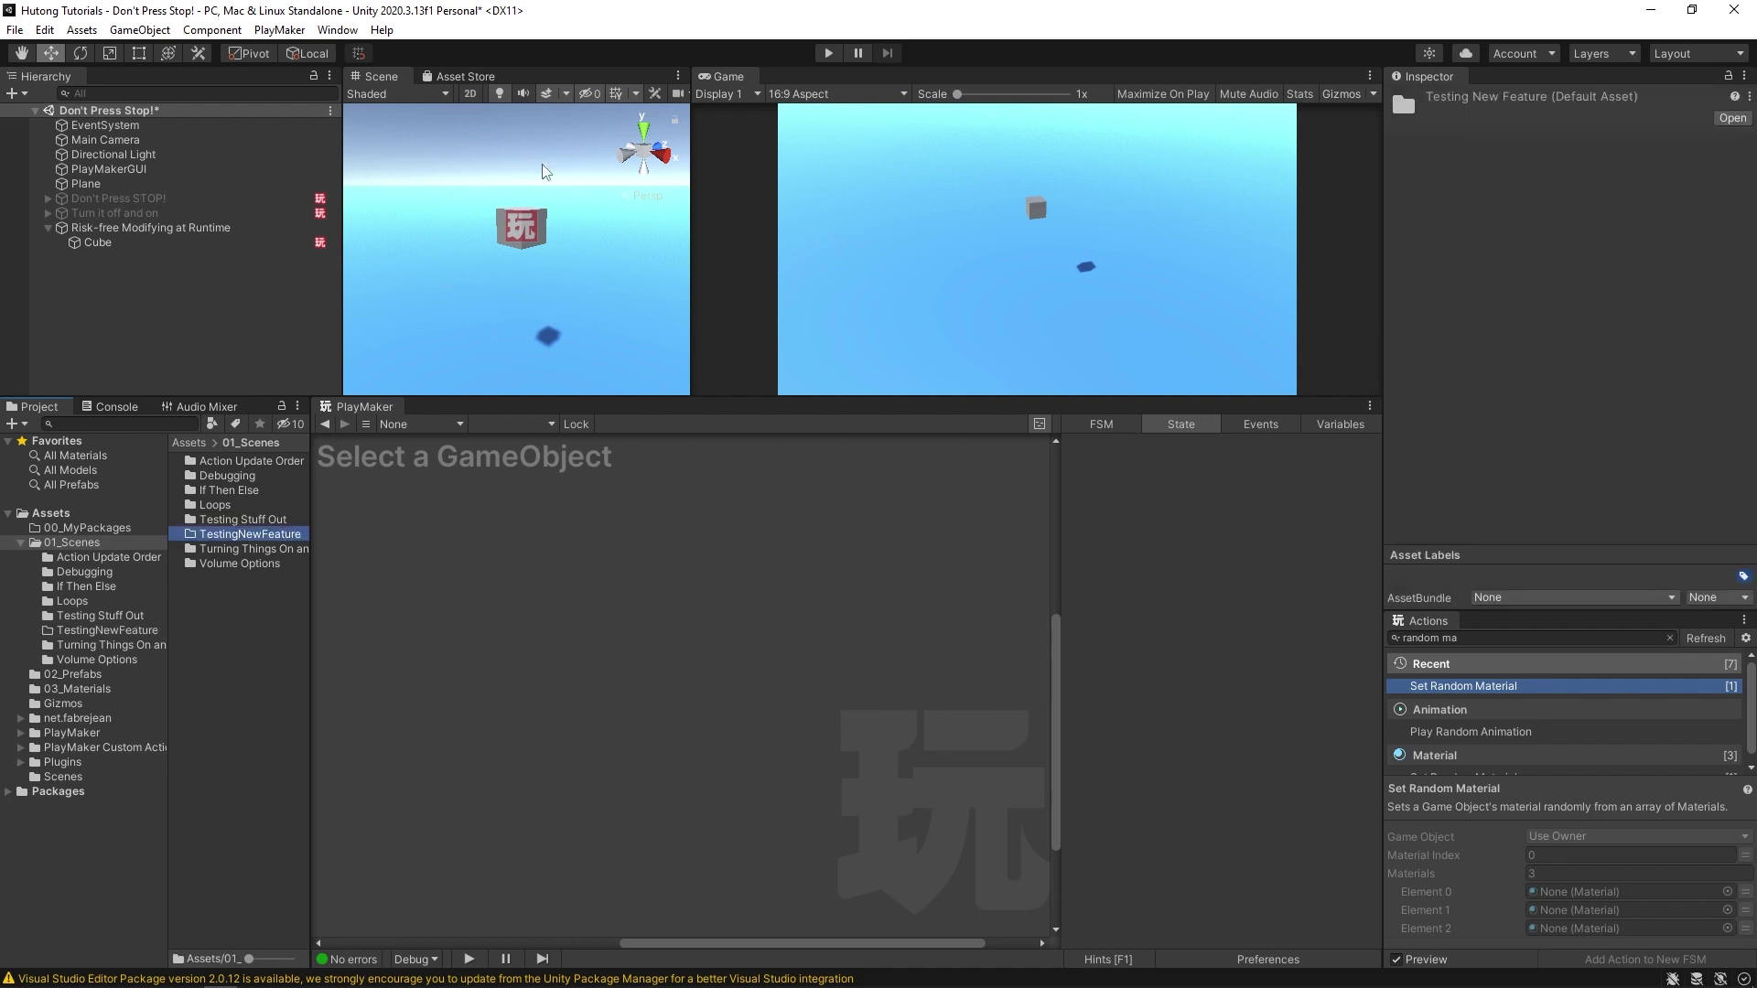
Create a scene named NewFeature inside the TestingNewFeature folder
double_click(194, 538)
right_click(224, 521)
mouse_move(335, 41)
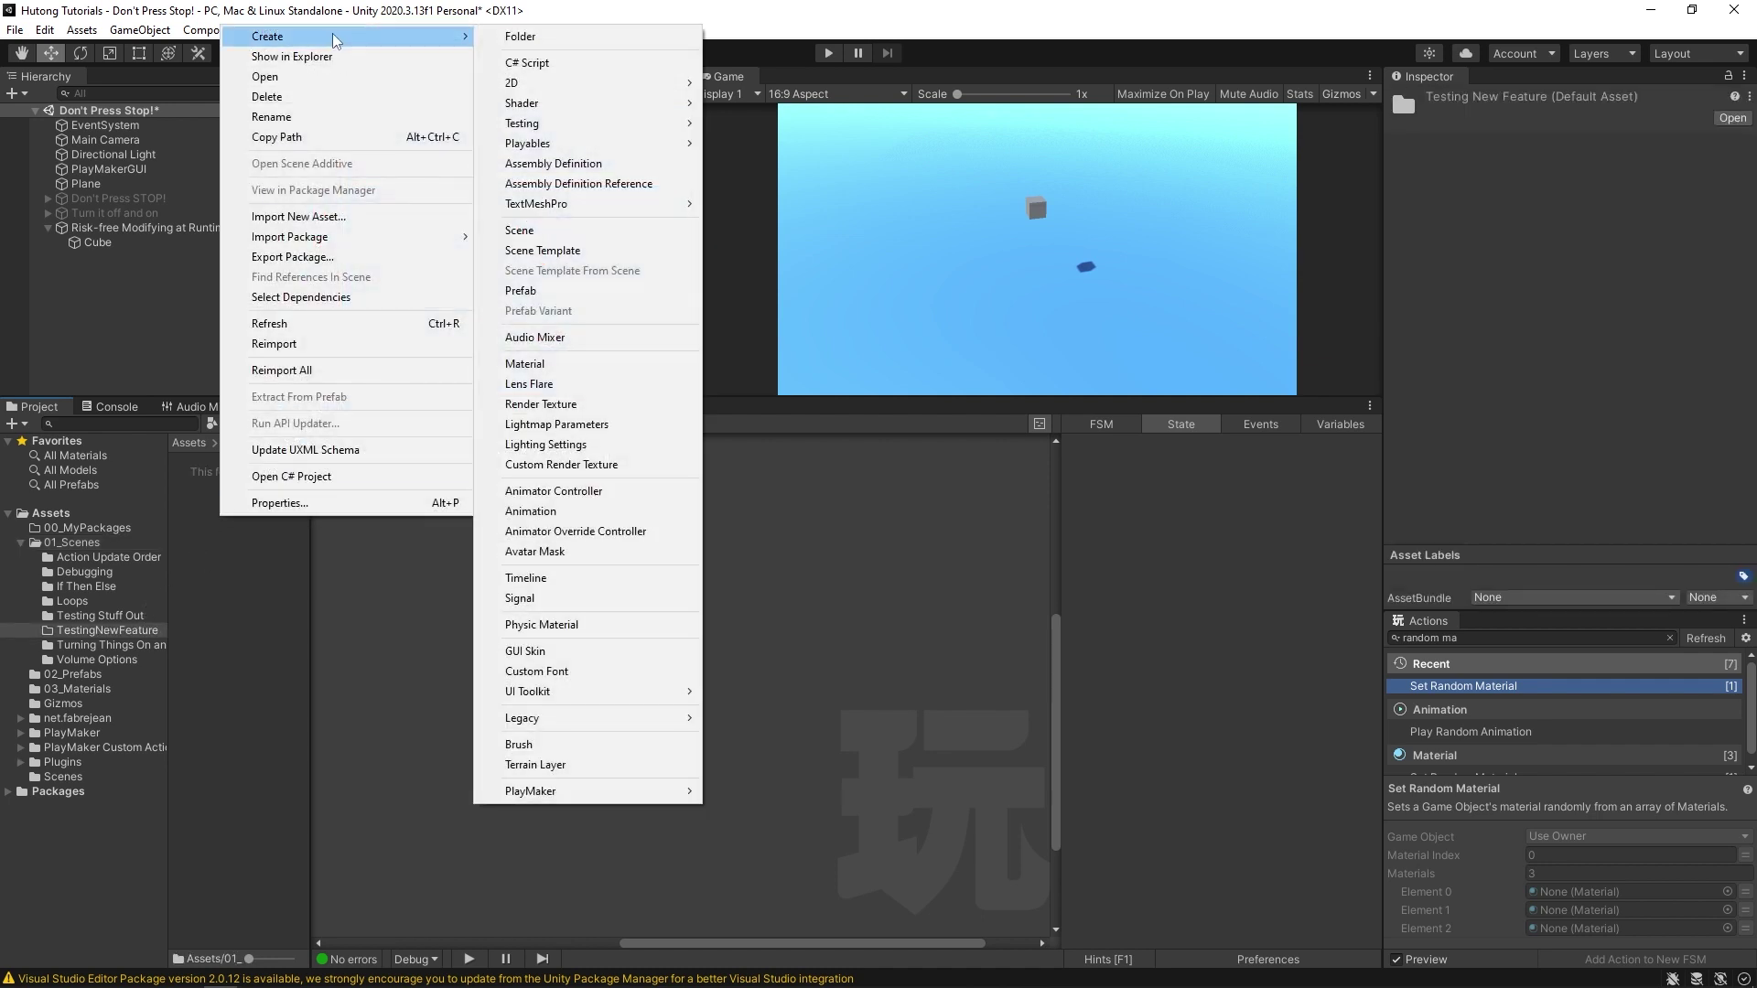
left_click(563, 231)
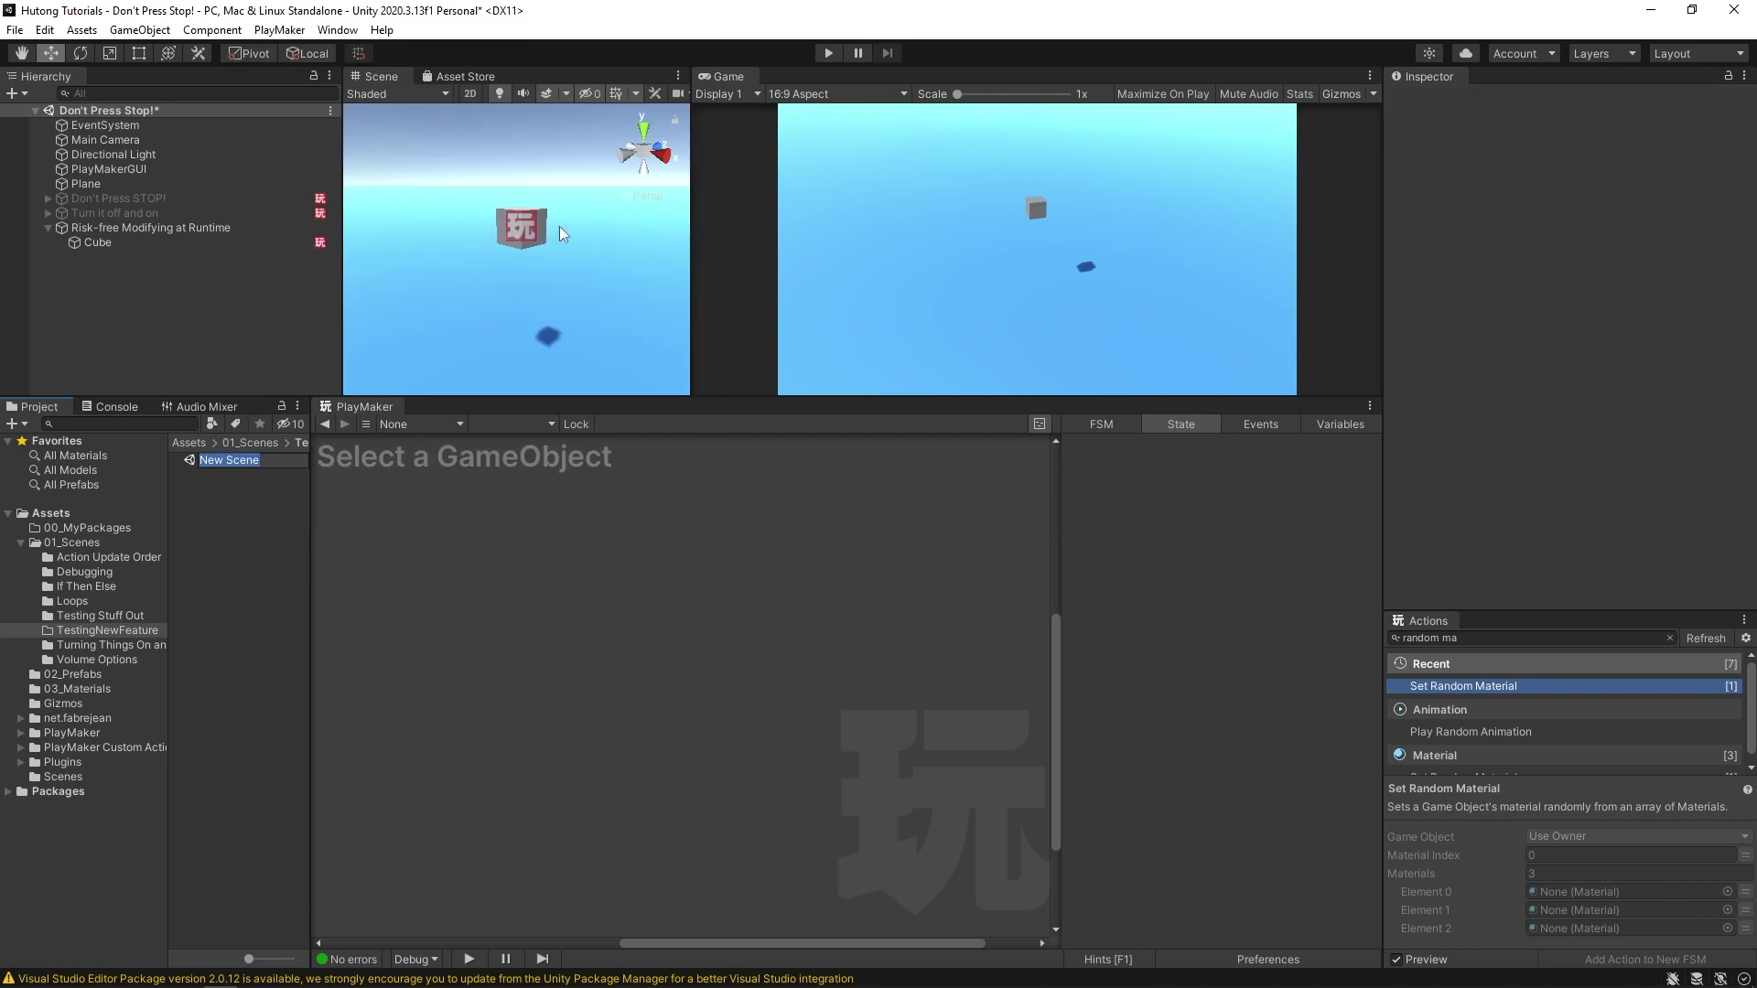
type("NewFeature")
key("Return")
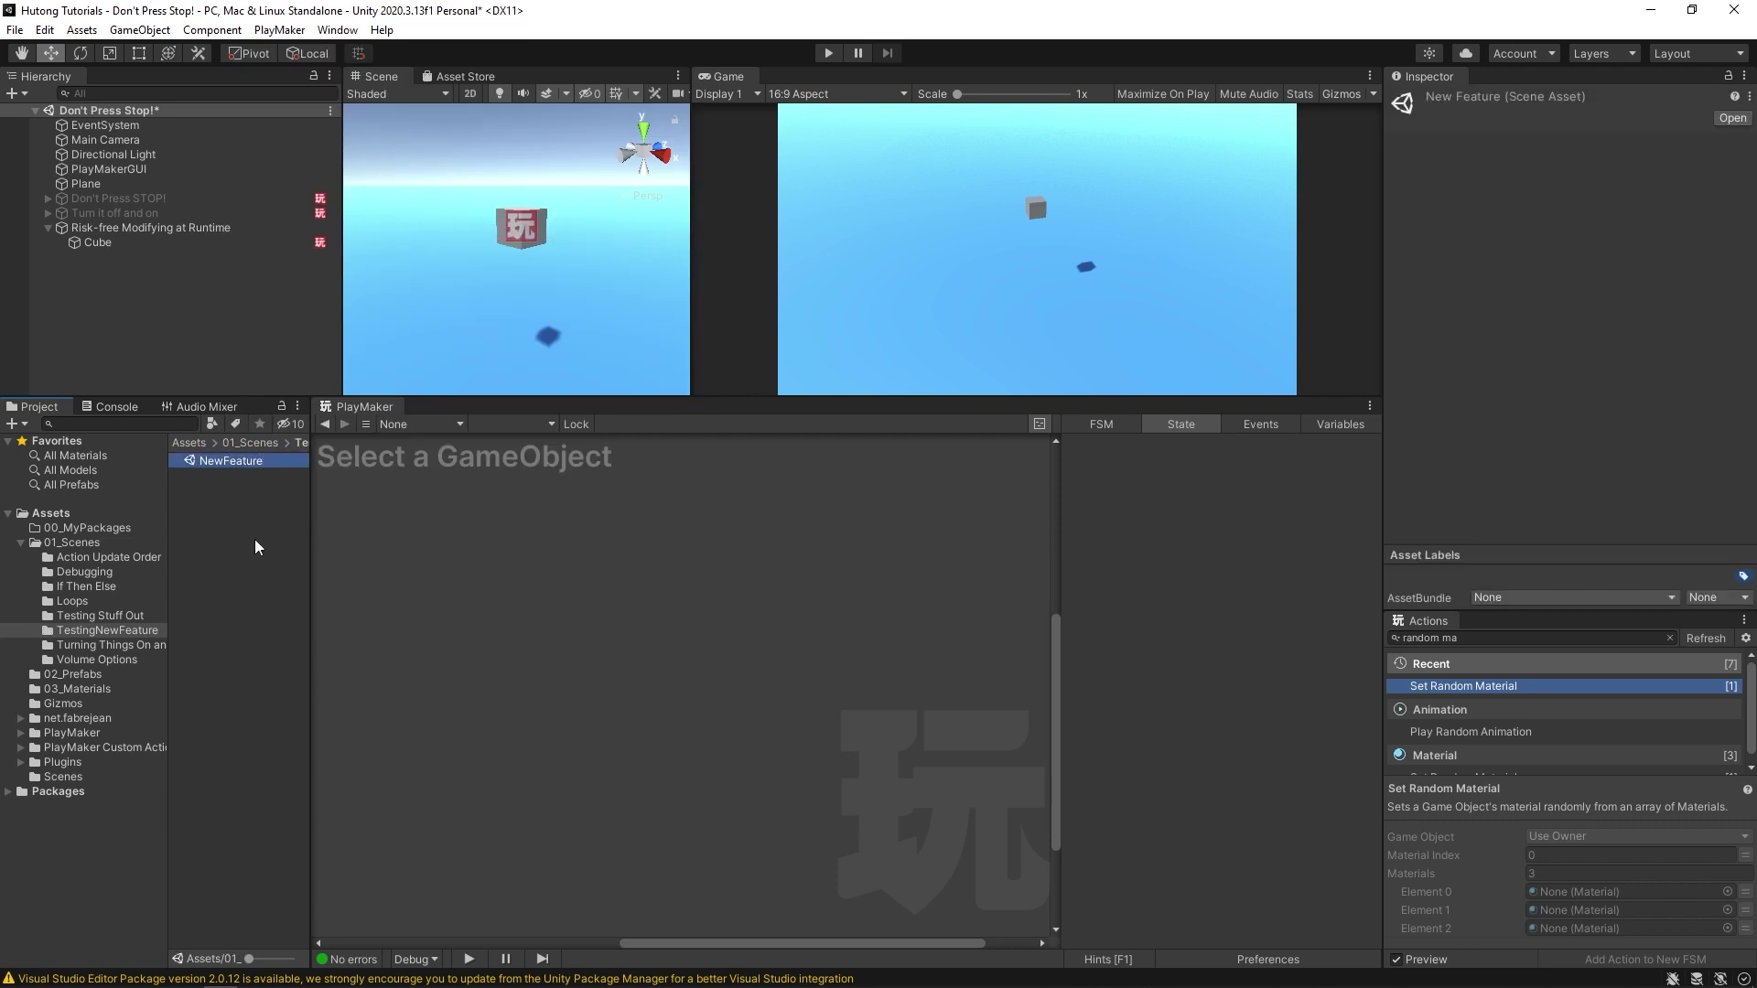
Save the Don't Press Stop! scene and open the NewFeature scene
left_click(202, 515)
key("ctrl+s")
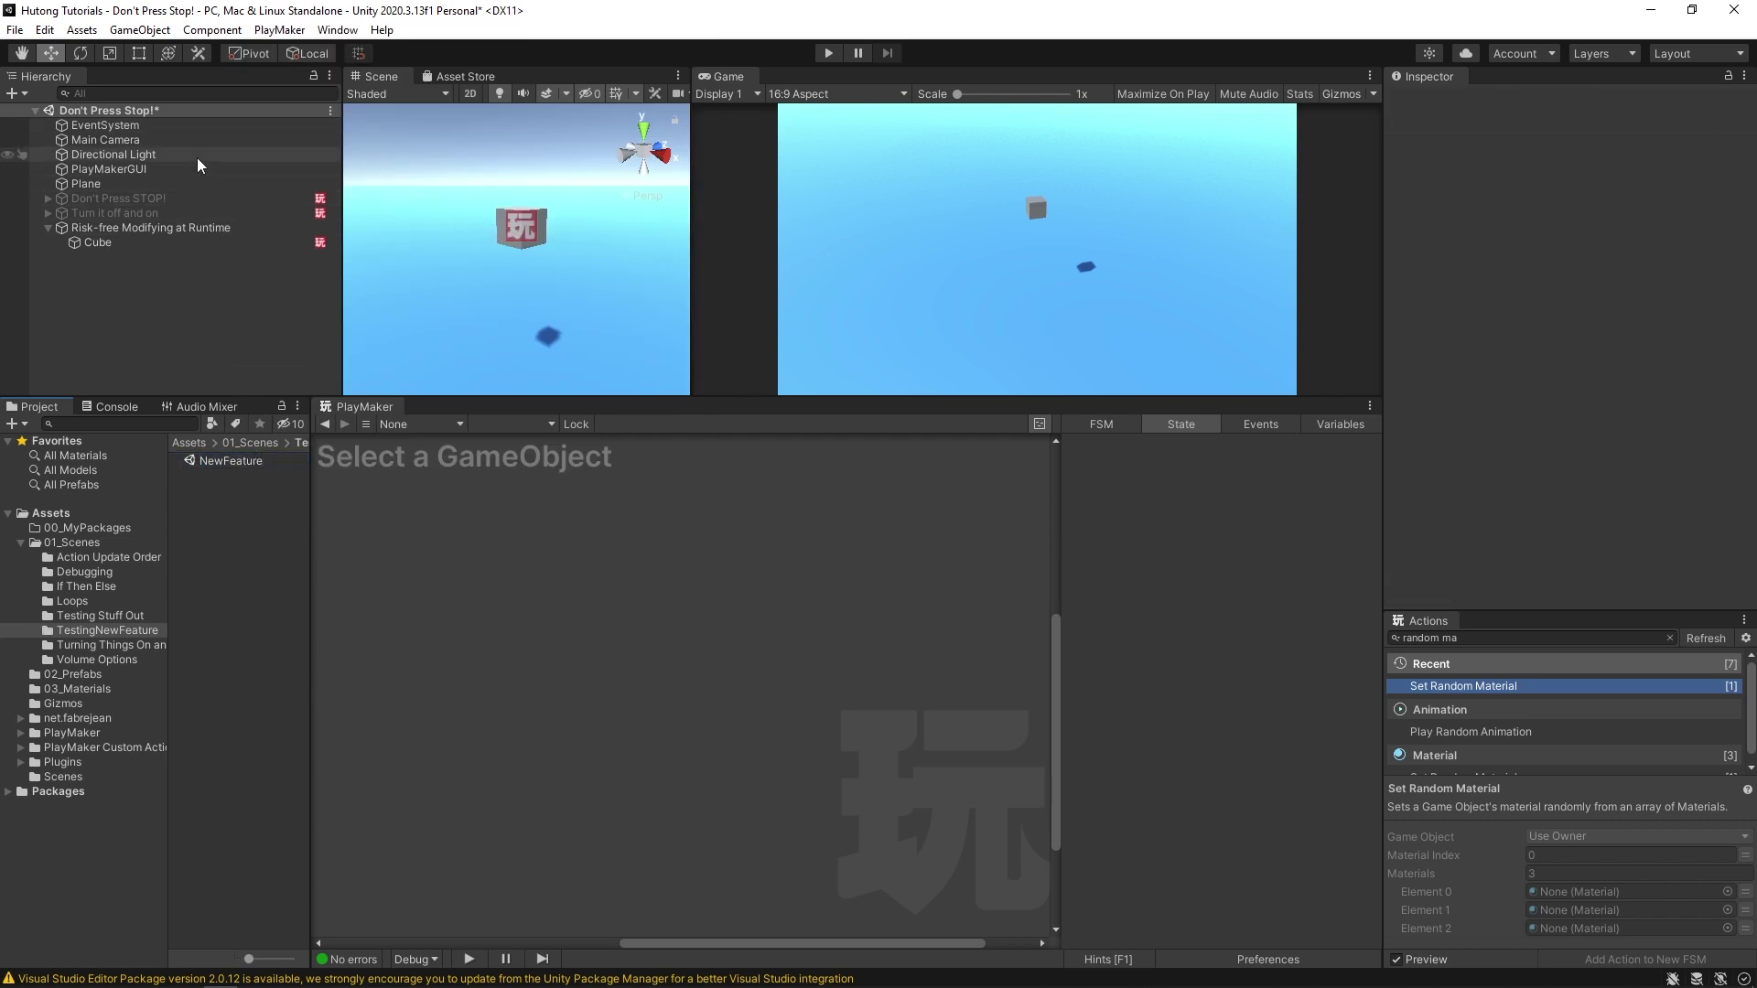
double_click(201, 461)
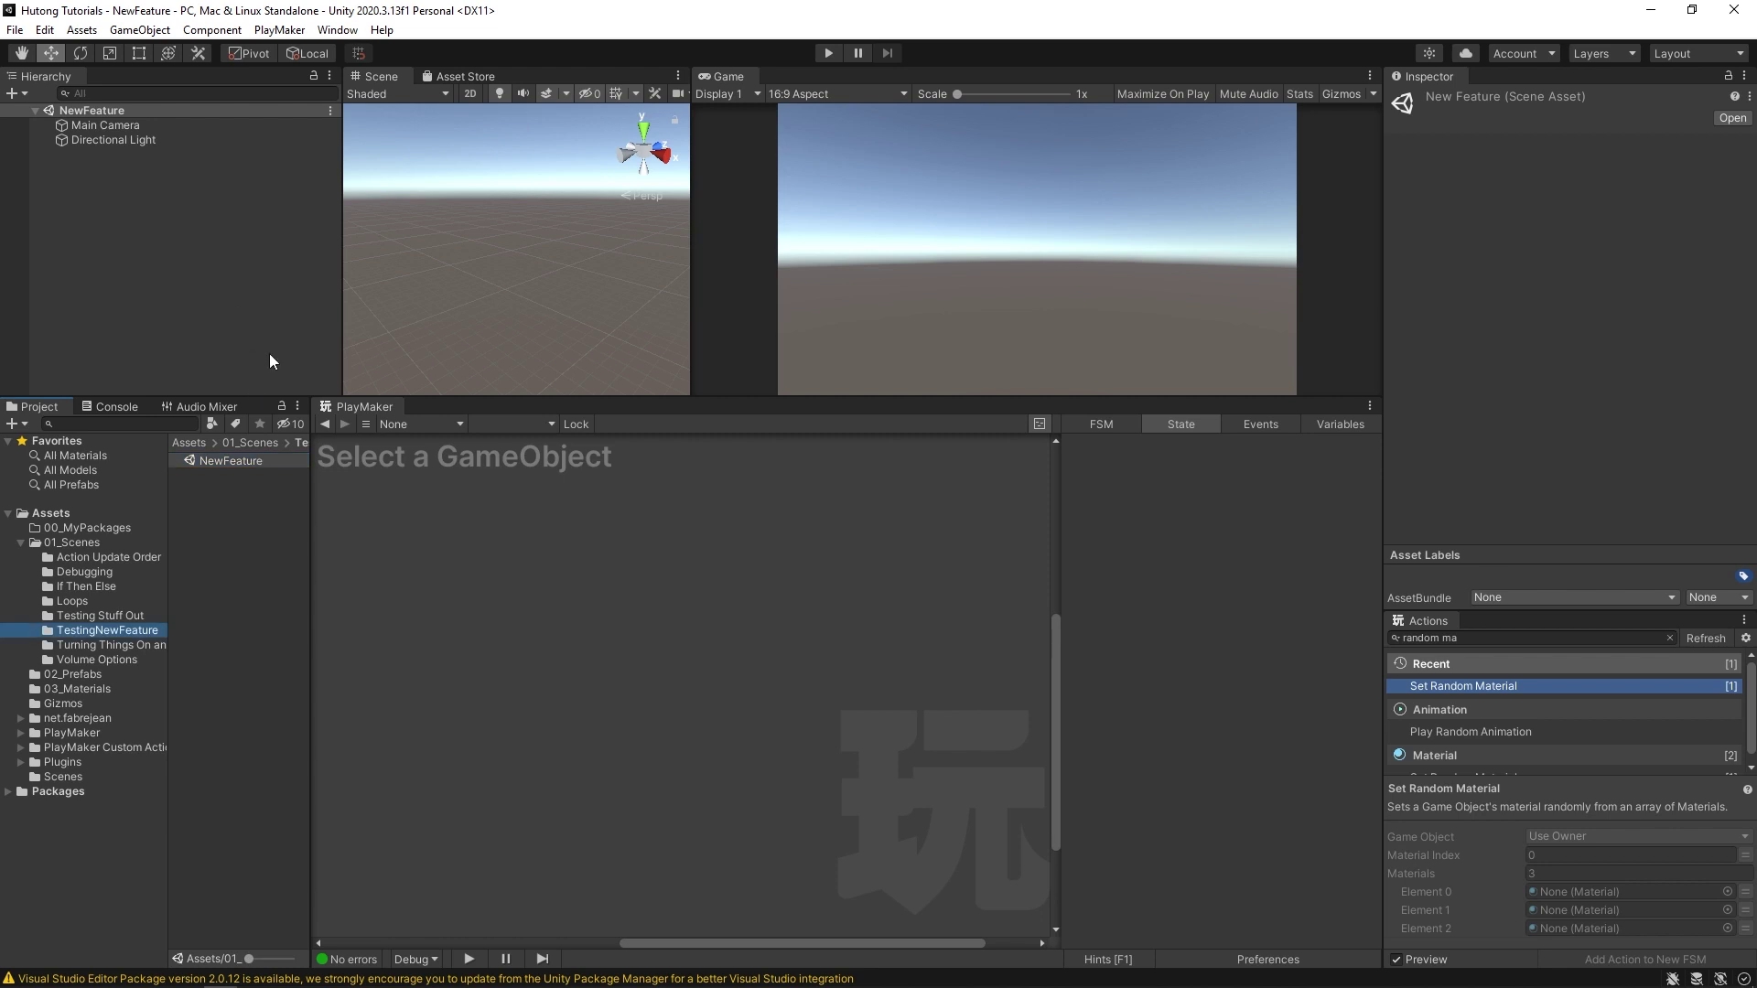
Load the Don't Press Stop! scene from Testing Stuff Out alongside NewFeature
left_click(84, 617)
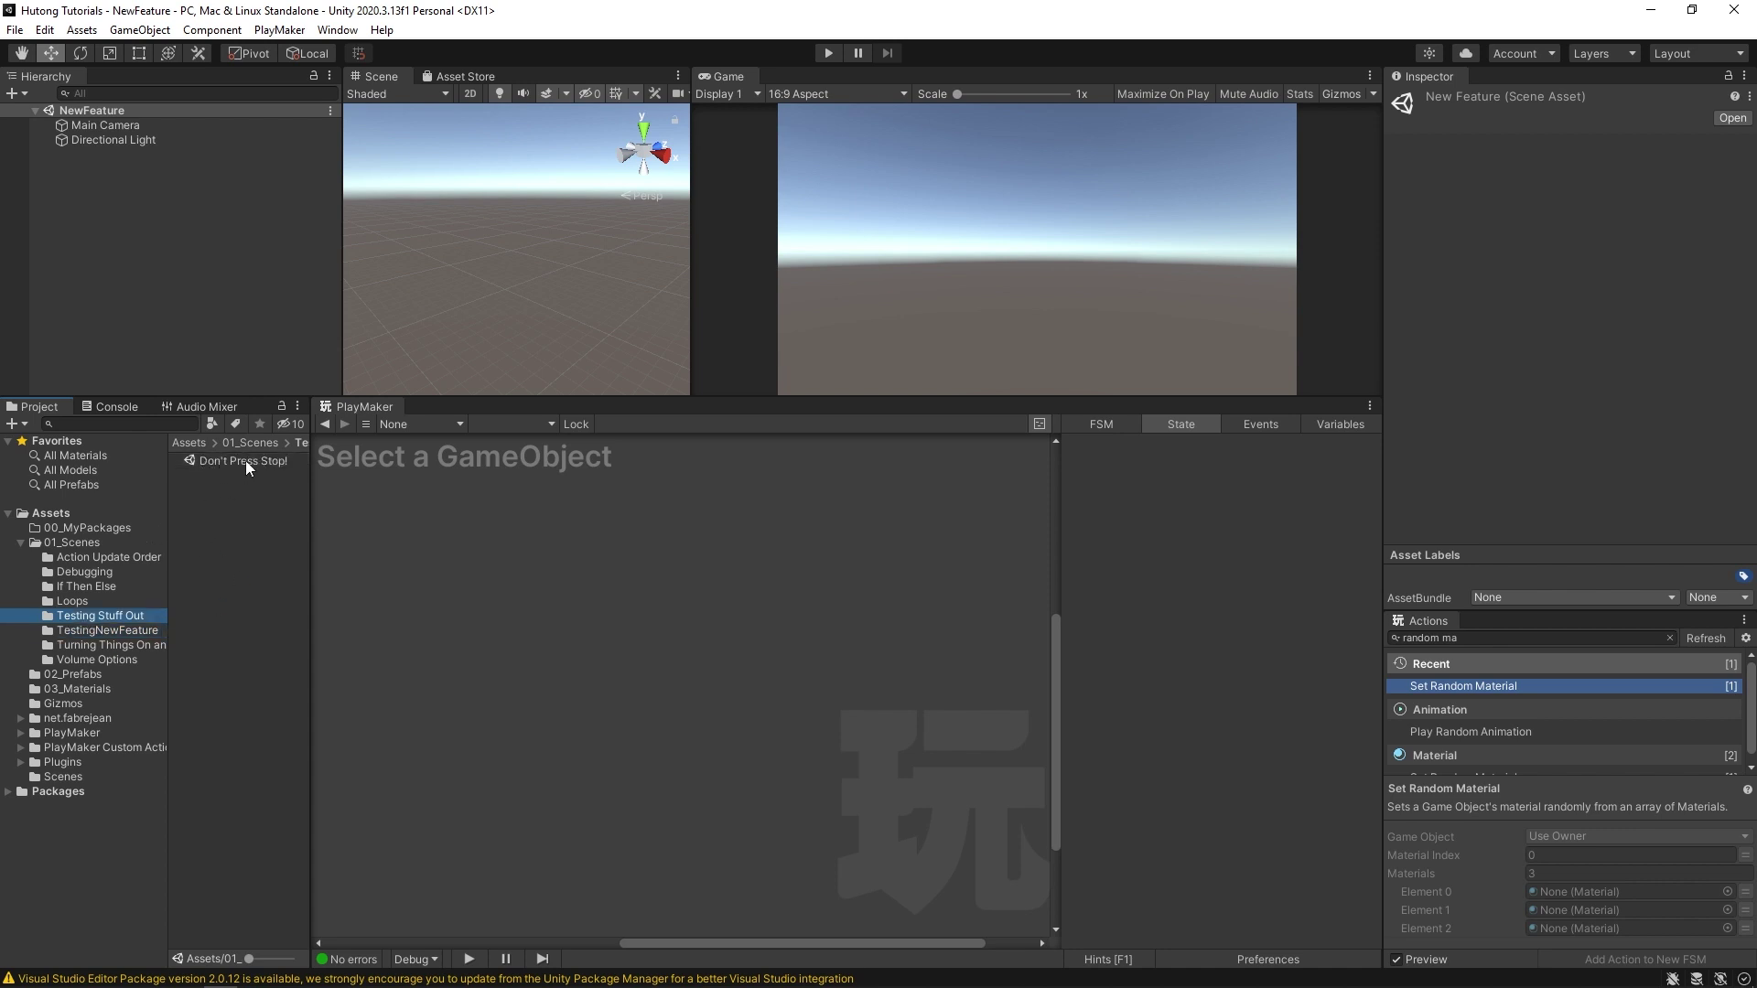
left_click_drag(245, 460, 84, 291)
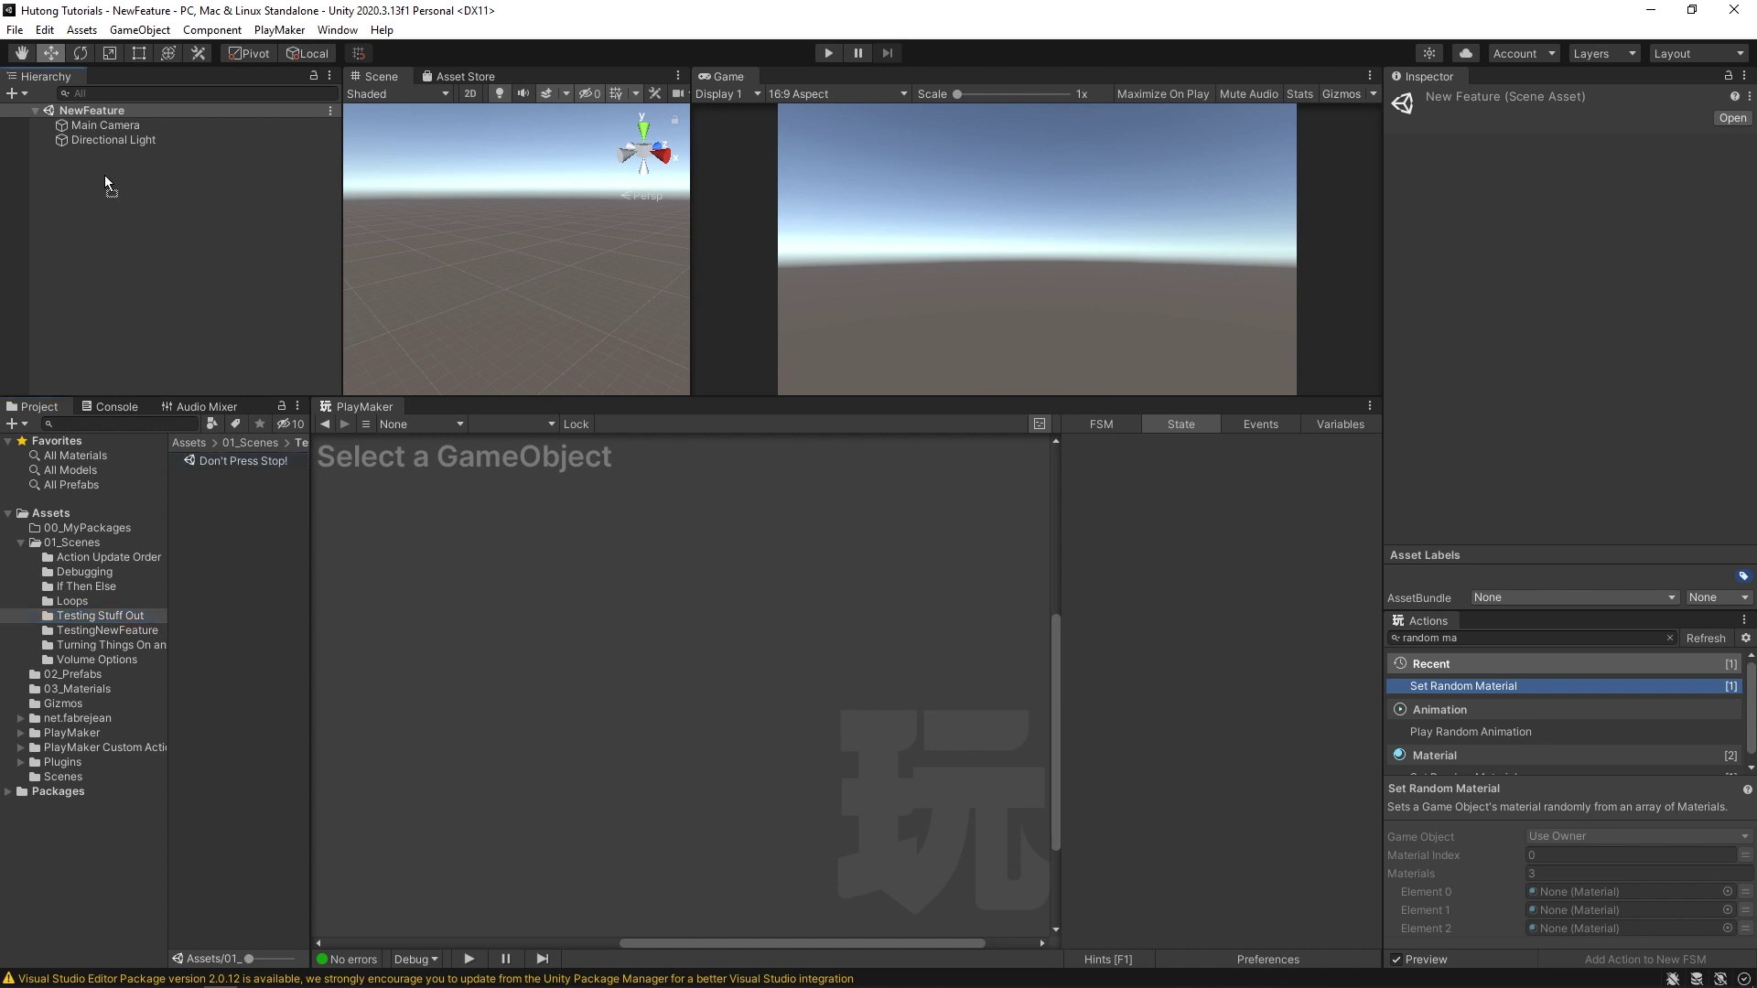
left_click_drag(104, 174, 104, 173)
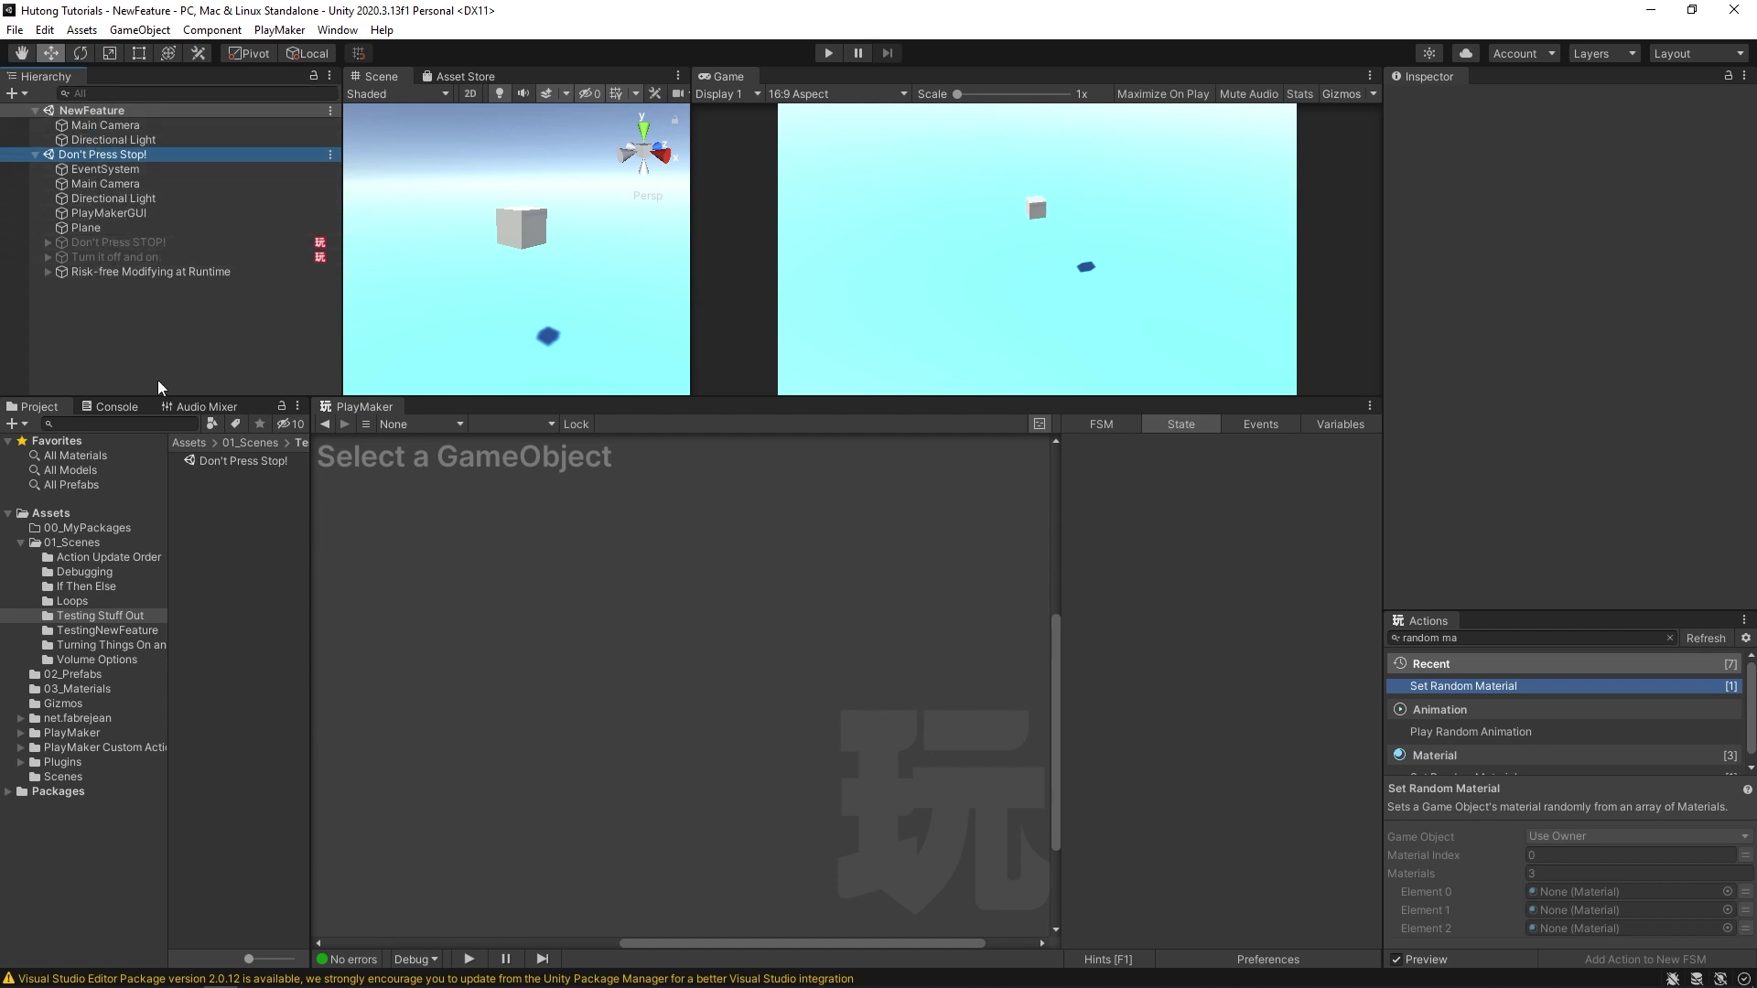
Expand the Don't Press Stop! objects and move Don't Press STOP! into NewFeature
left_click(150, 271)
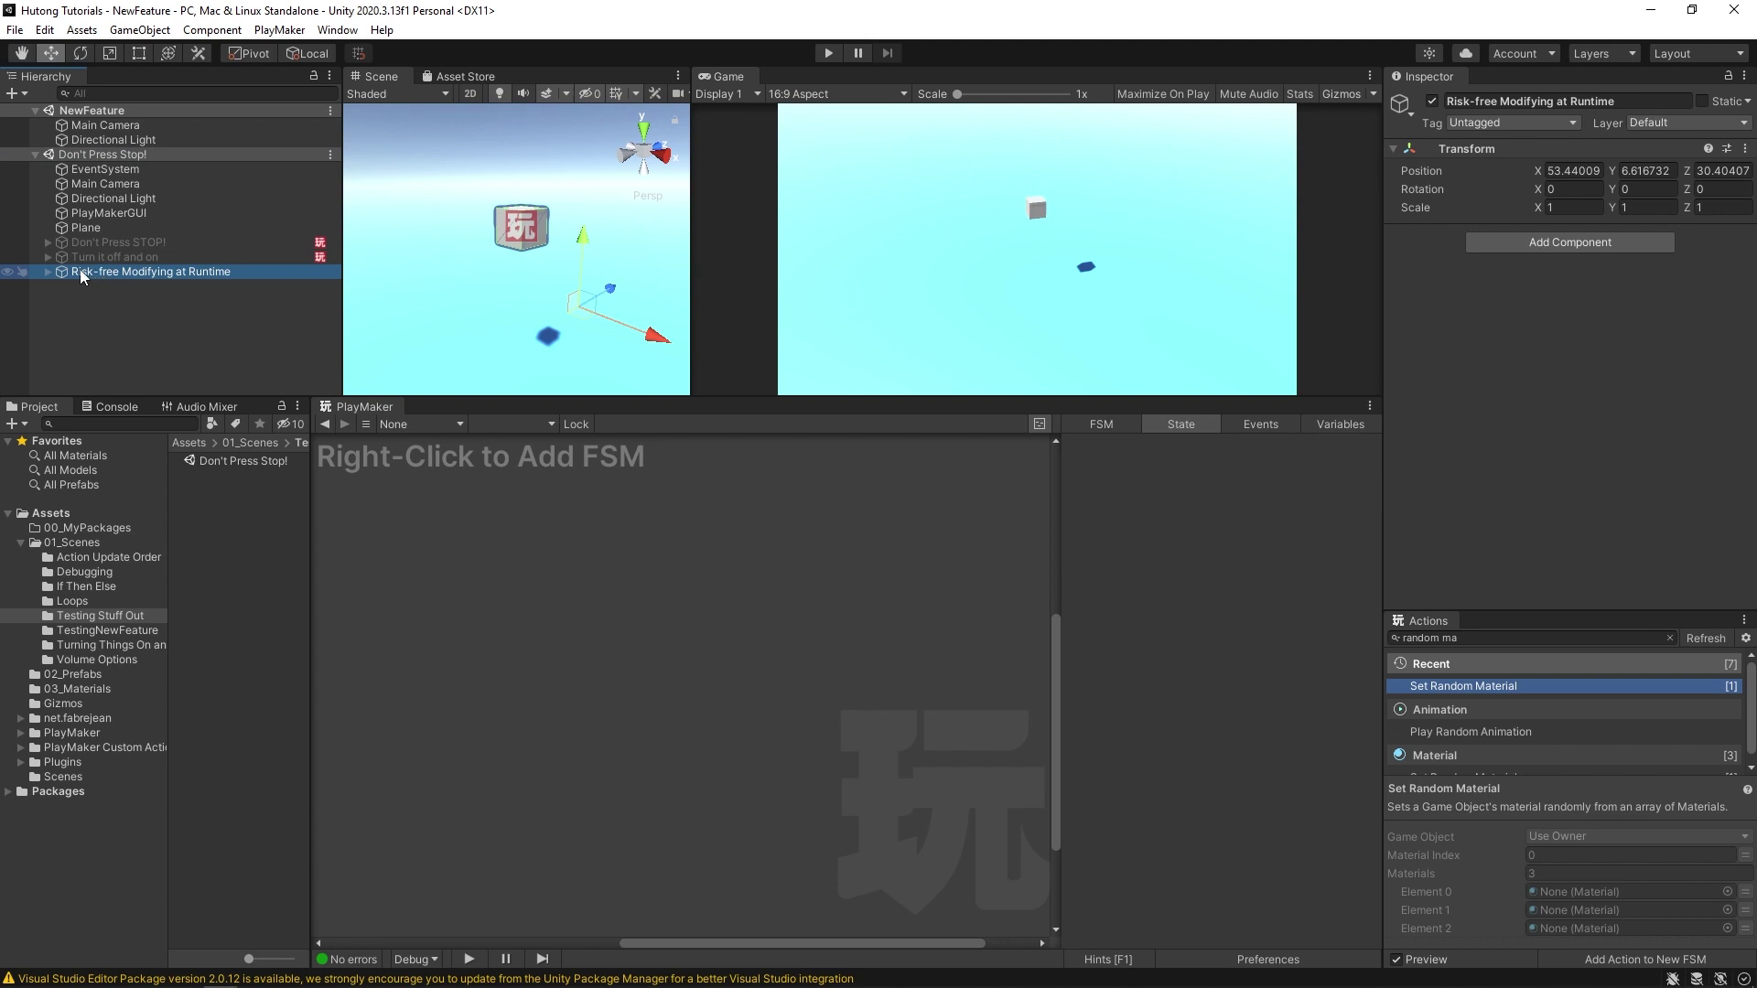
left_click(47, 272)
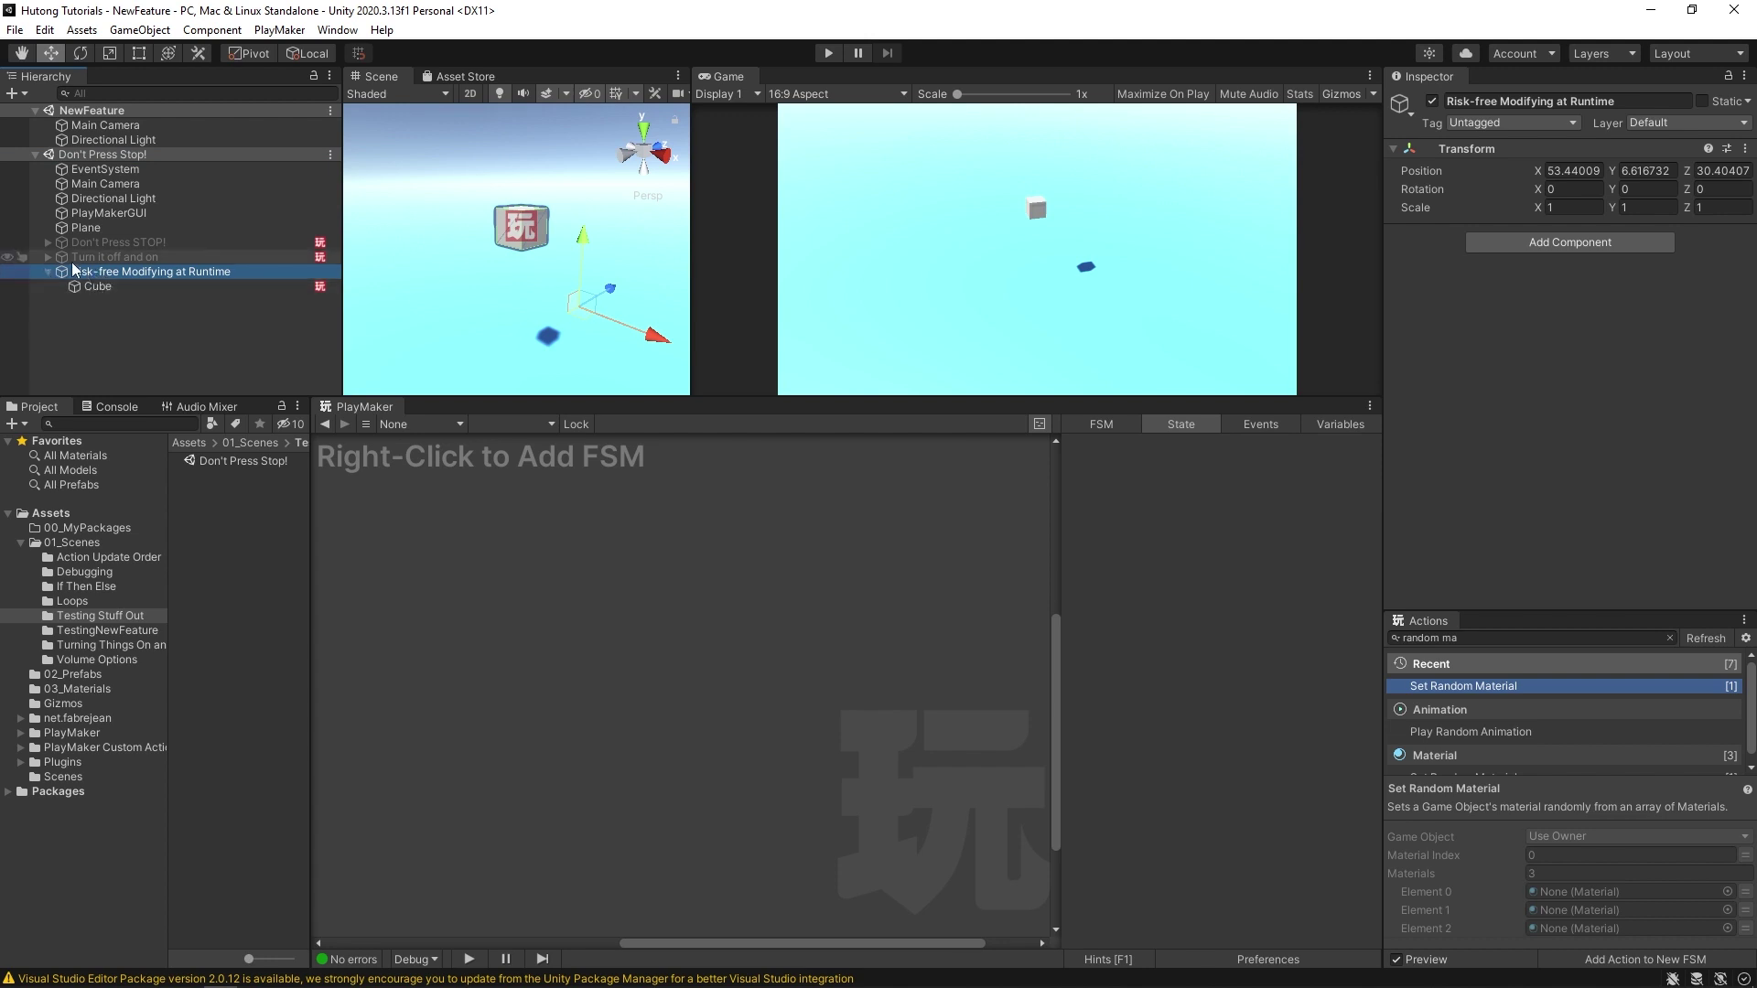
left_click(47, 257)
left_click(47, 243)
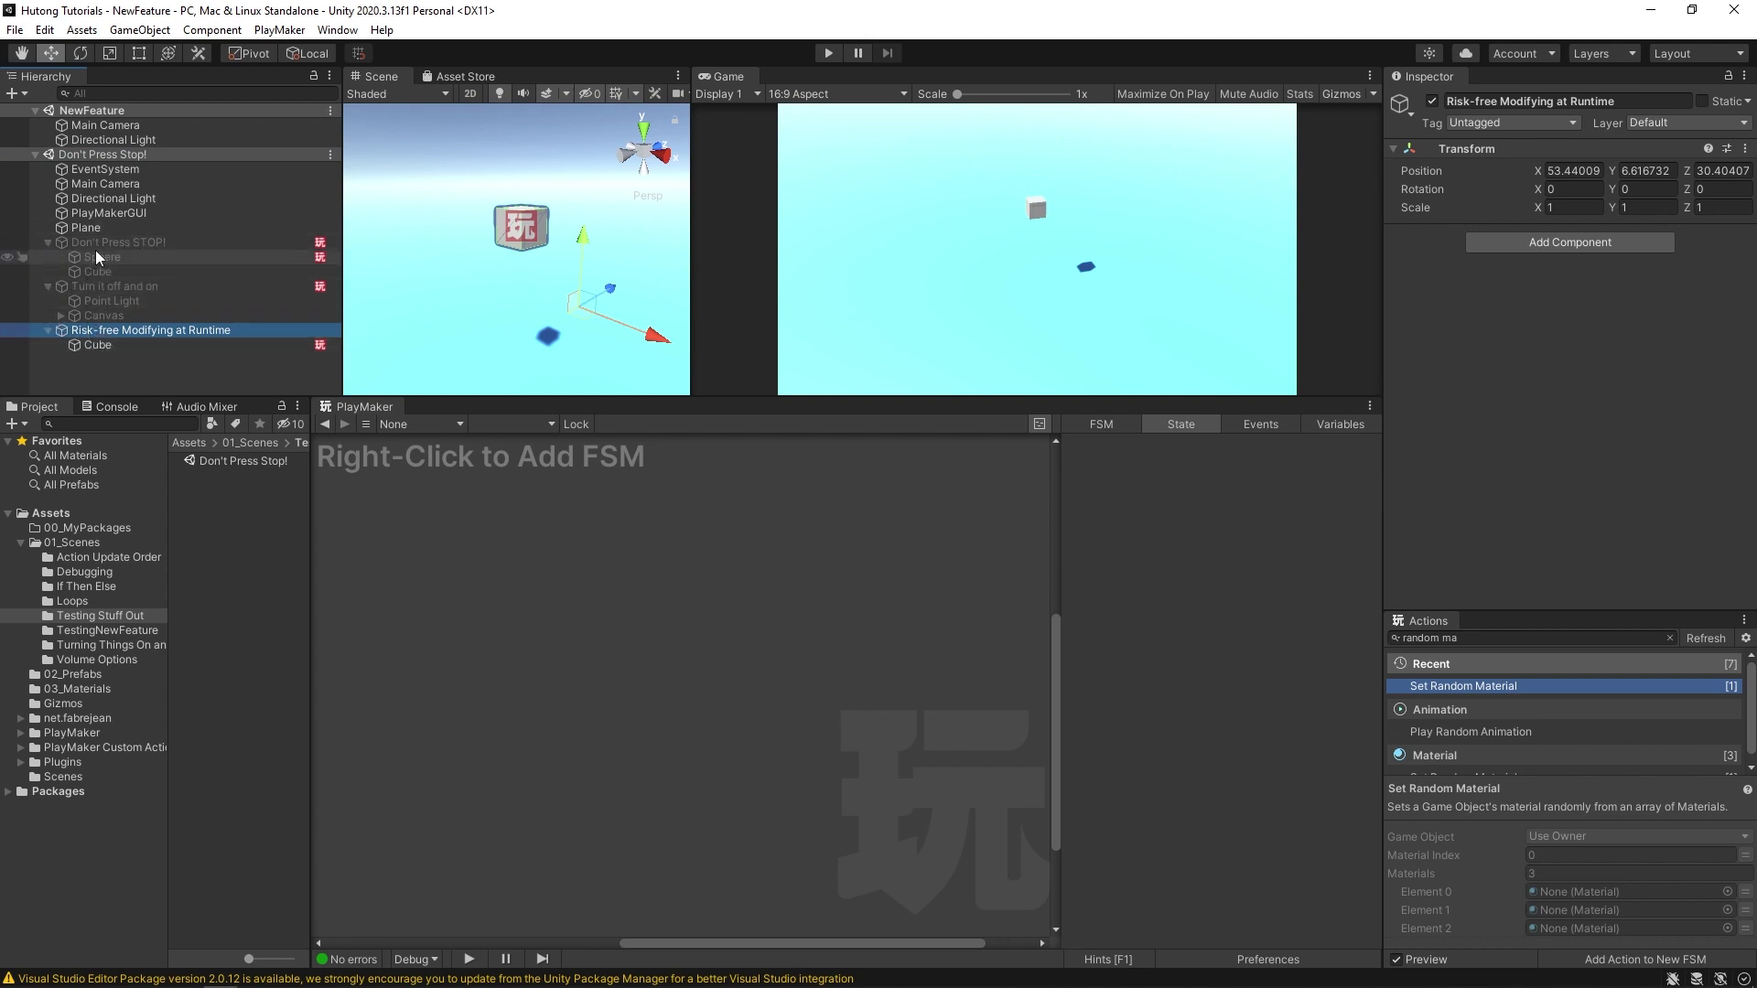
left_click_drag(84, 244, 95, 119)
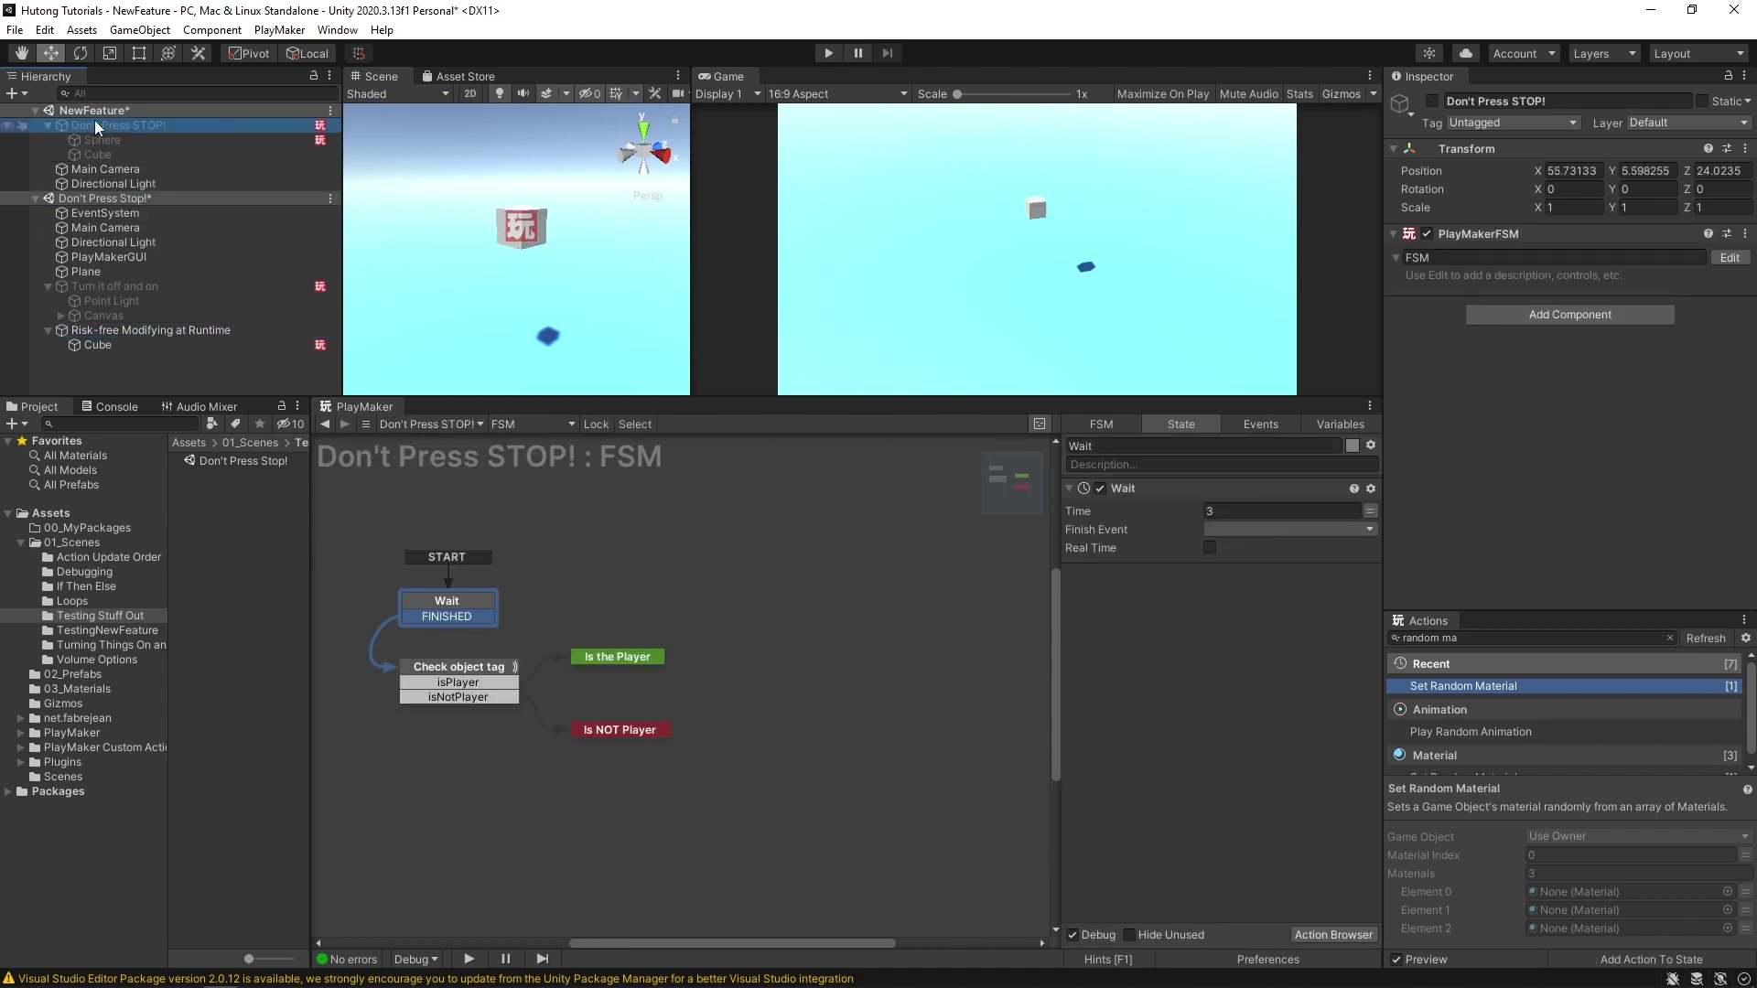
Remove the Don't Press Stop! scene from the Hierarchy without saving
right_click(125, 197)
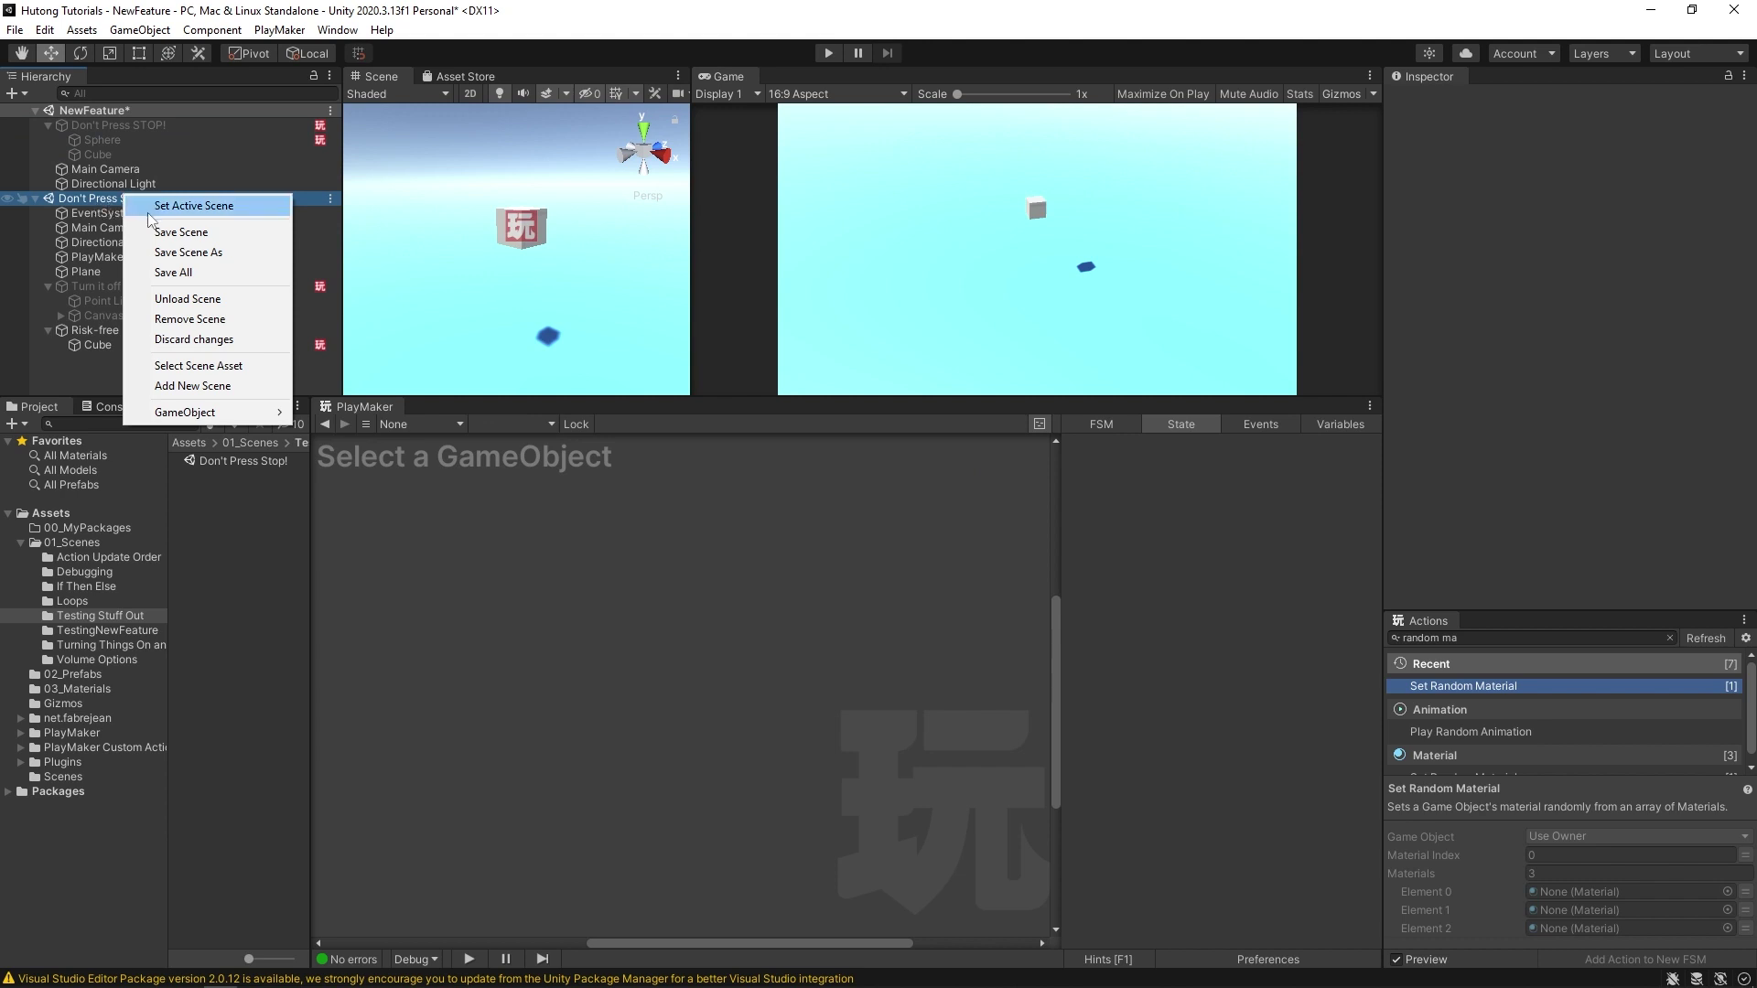
left_click(225, 318)
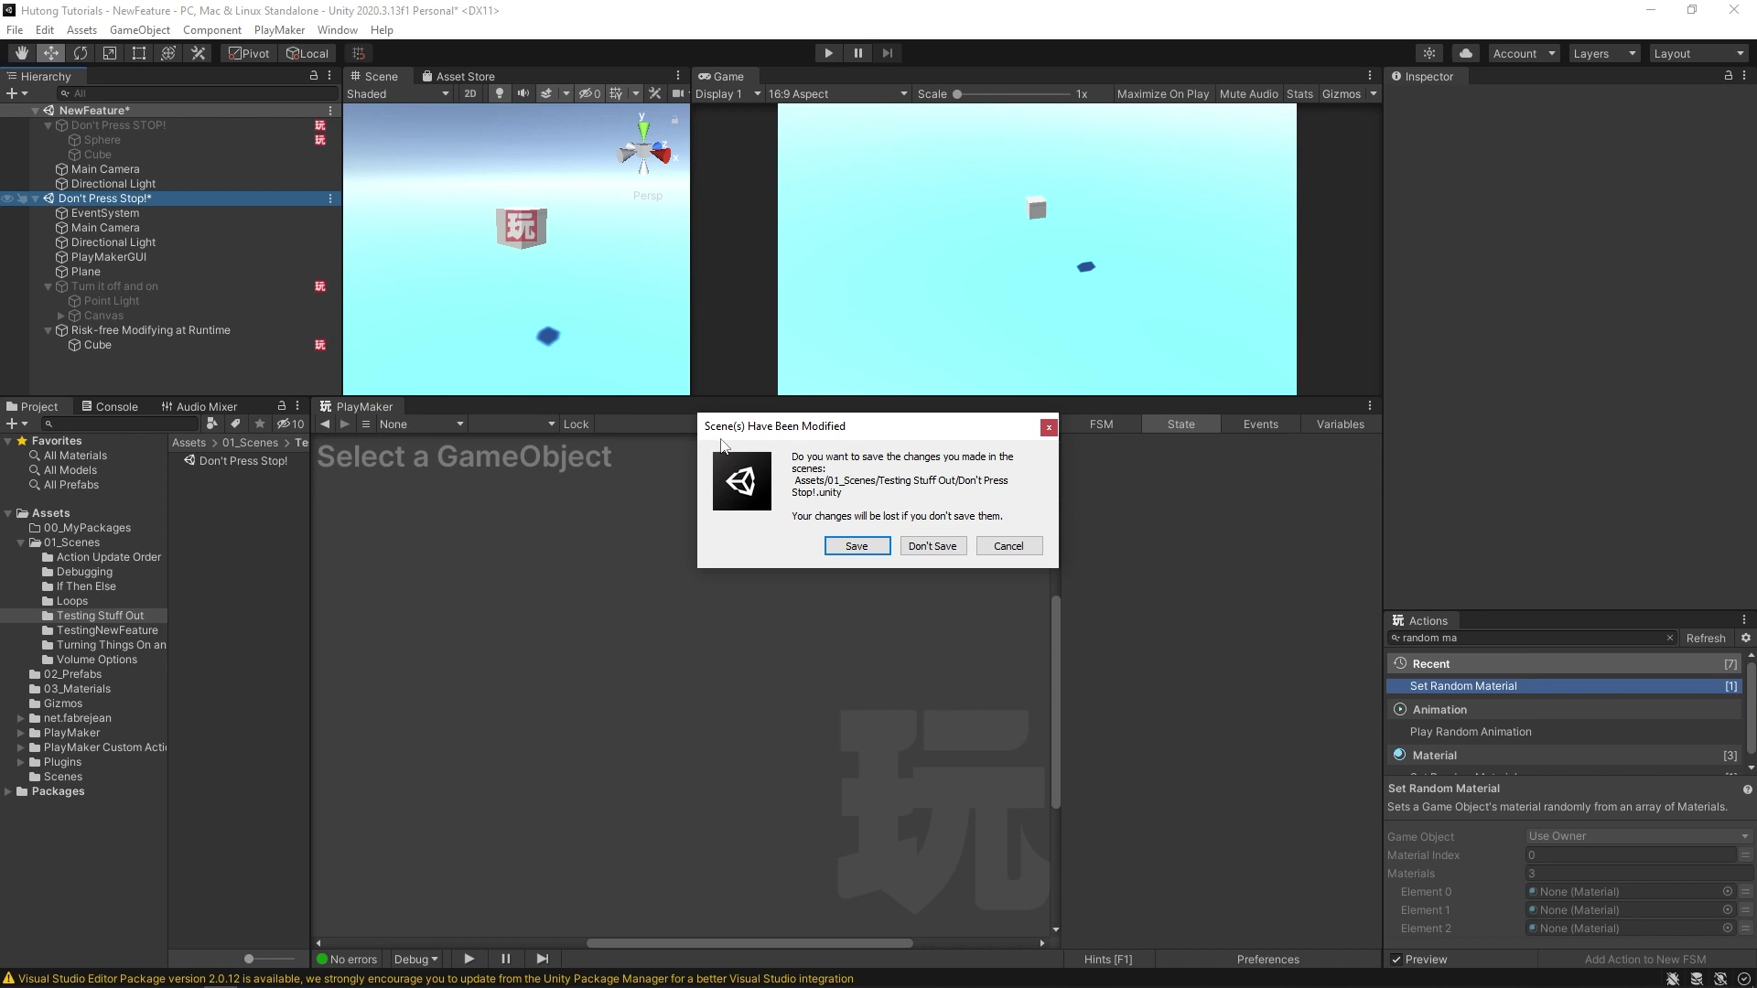
left_click(932, 547)
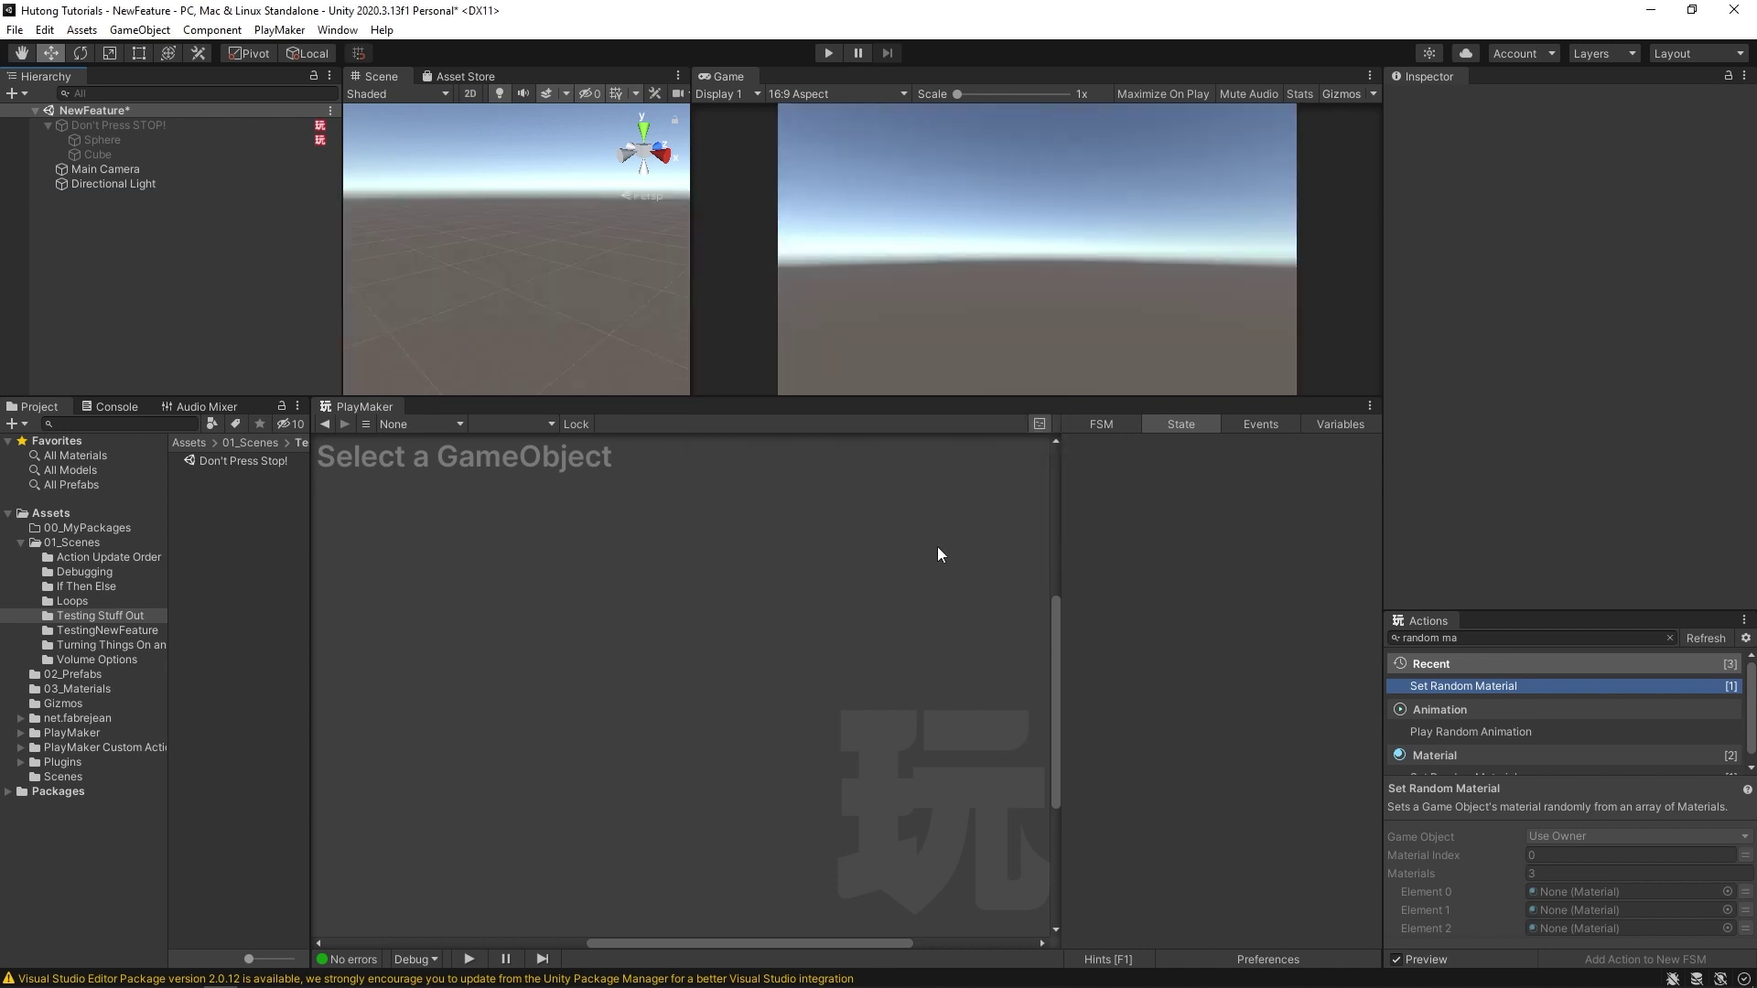
Check the FSMs on Don't Press STOP!, its Cube and its Sphere
left_click(123, 126)
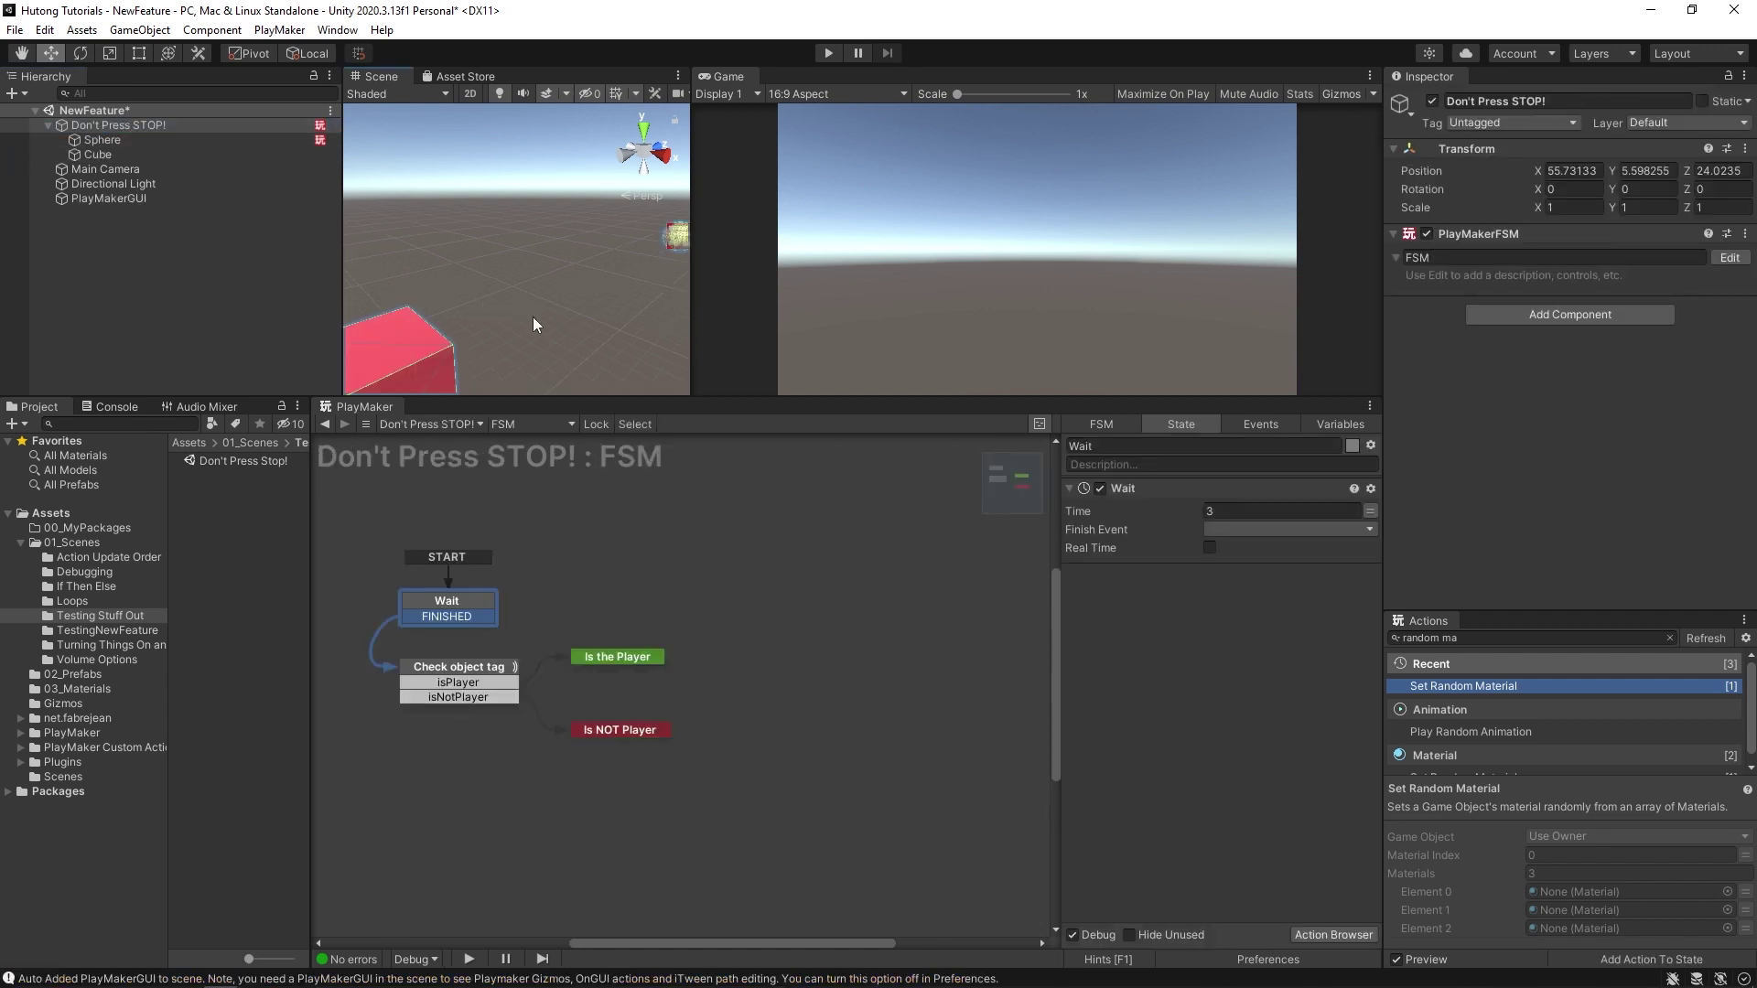
scroll(530, 317, "down", 3)
mouse_move(535, 300)
right_mouse_down()
mouse_move(503, 300)
mouse_move(585, 320)
mouse_move(531, 316)
right_mouse_up()
left_click(174, 282)
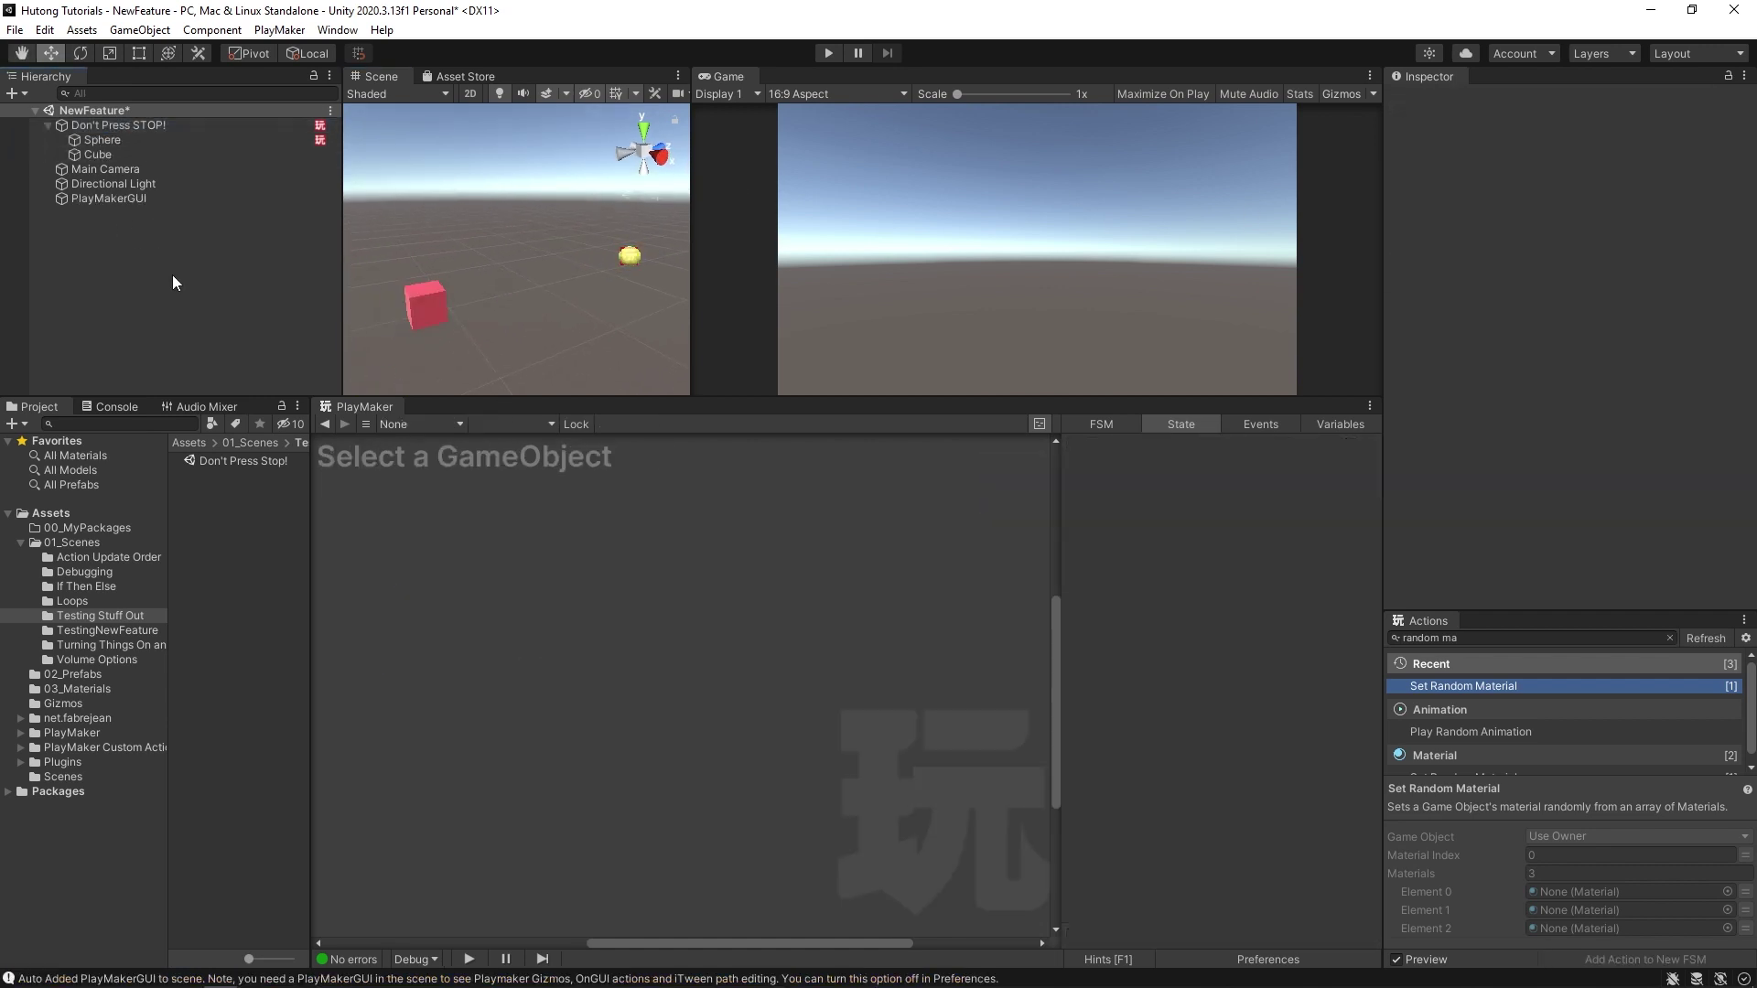
left_click(416, 308)
left_click(631, 256)
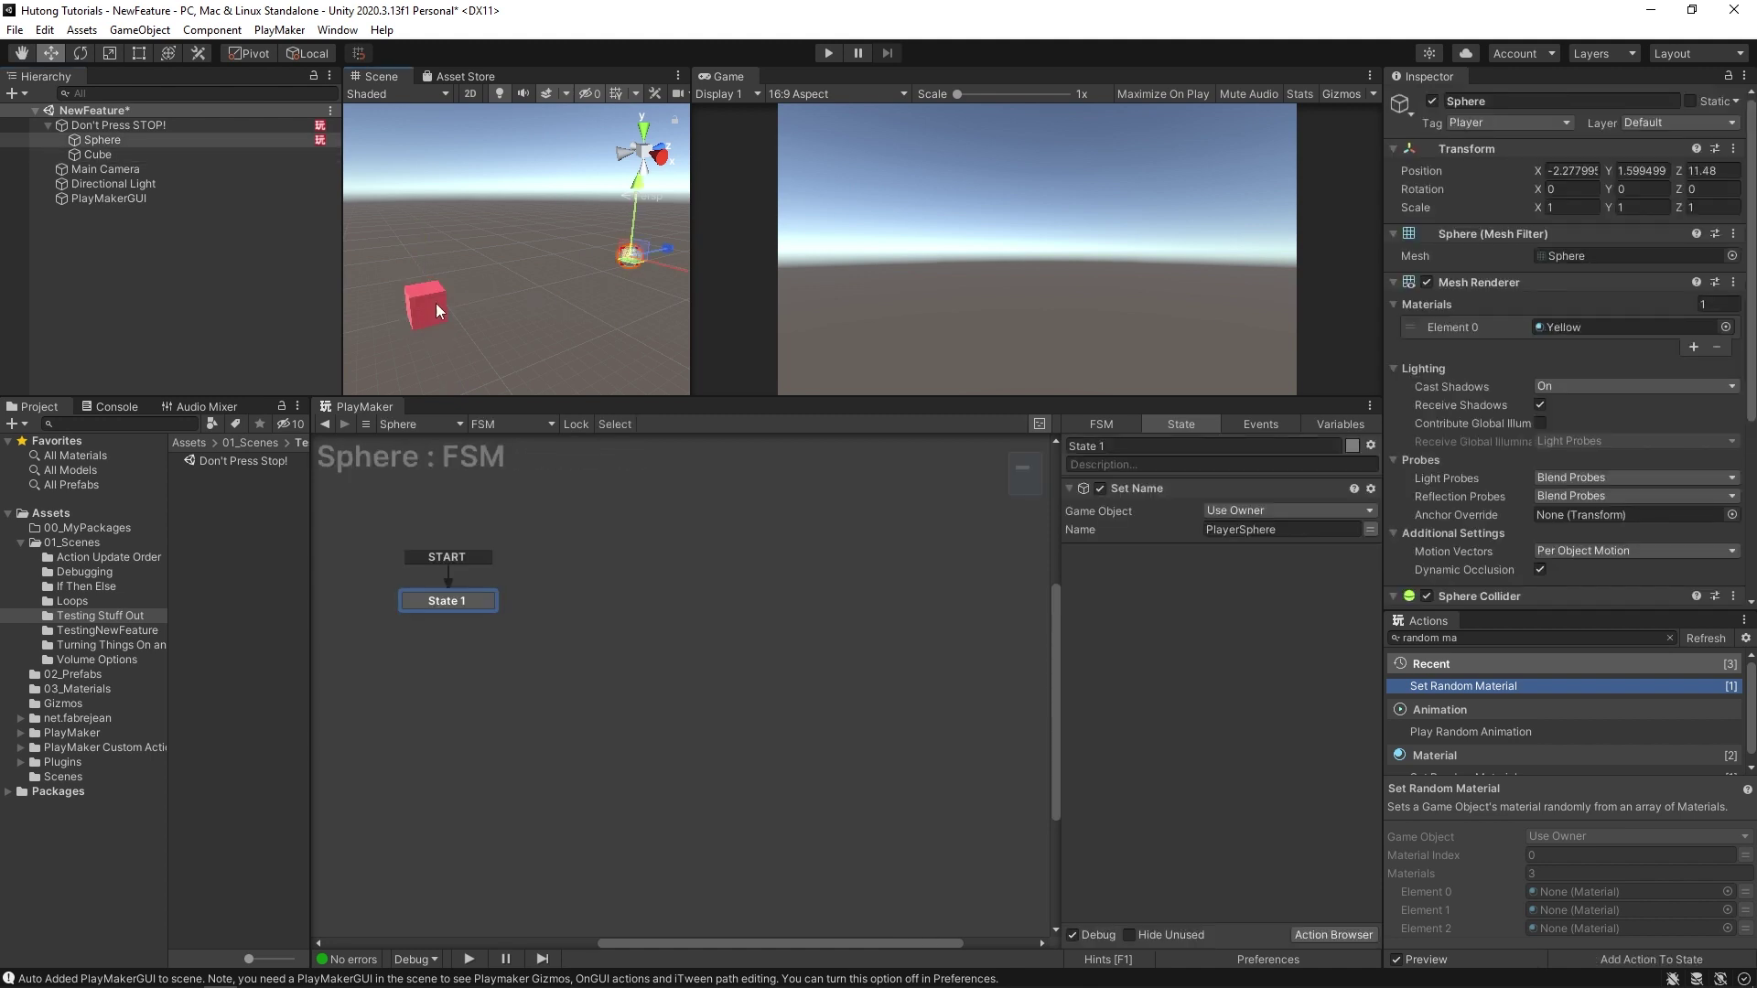